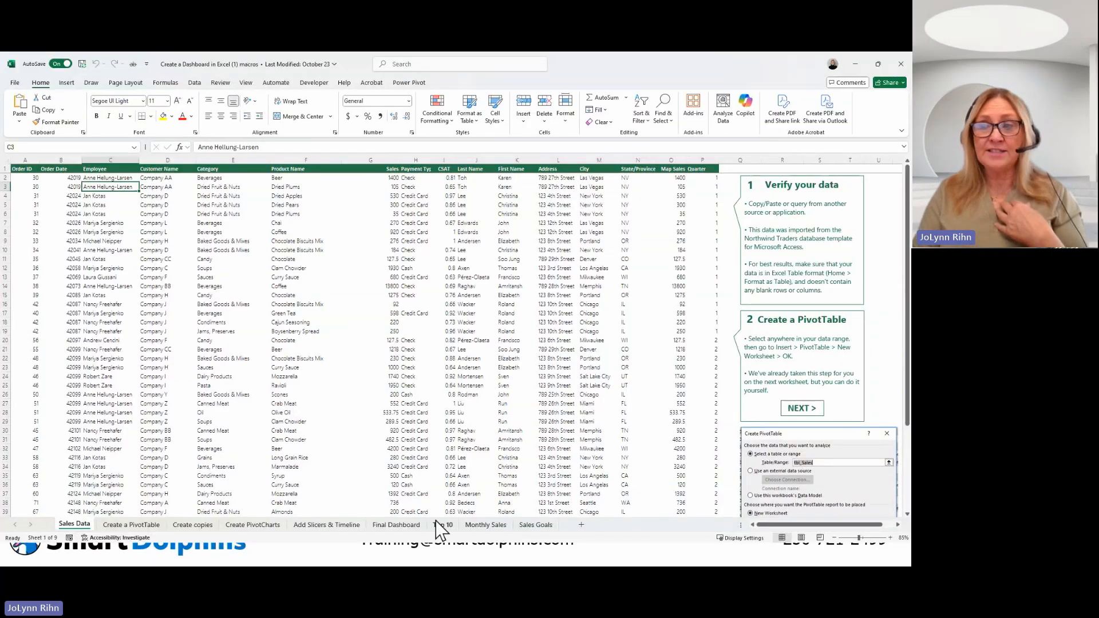
Show the Final Dashboard sheet and filter the dashboard to the customer Company BB.
{"action": "left_click", "coordinate": [413, 525]}
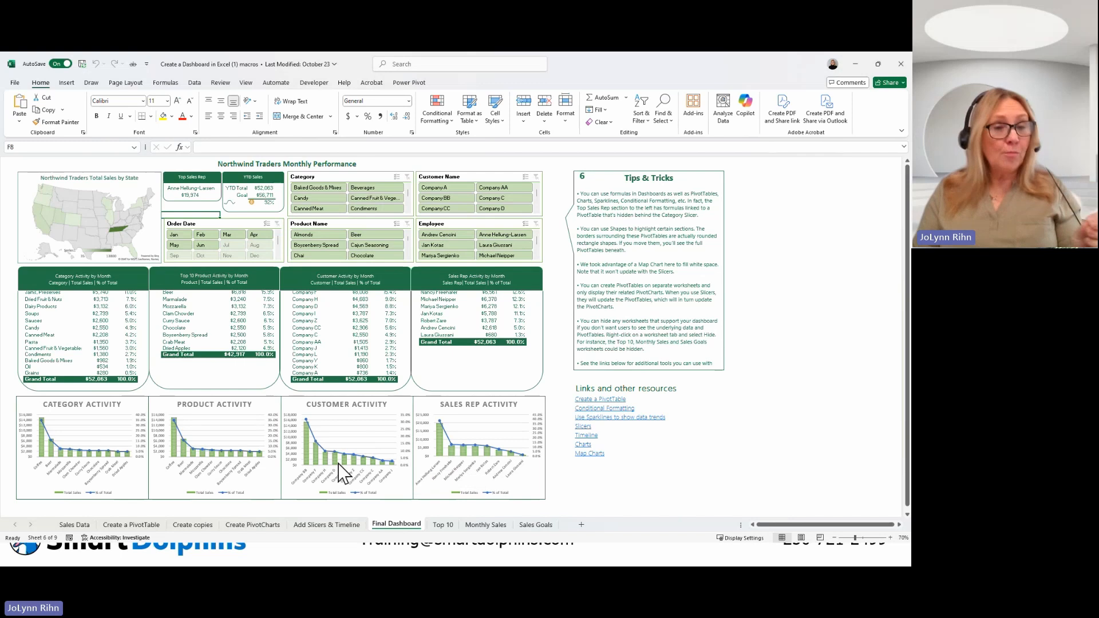
{"action": "mouse_move", "coordinate": [338, 464]}
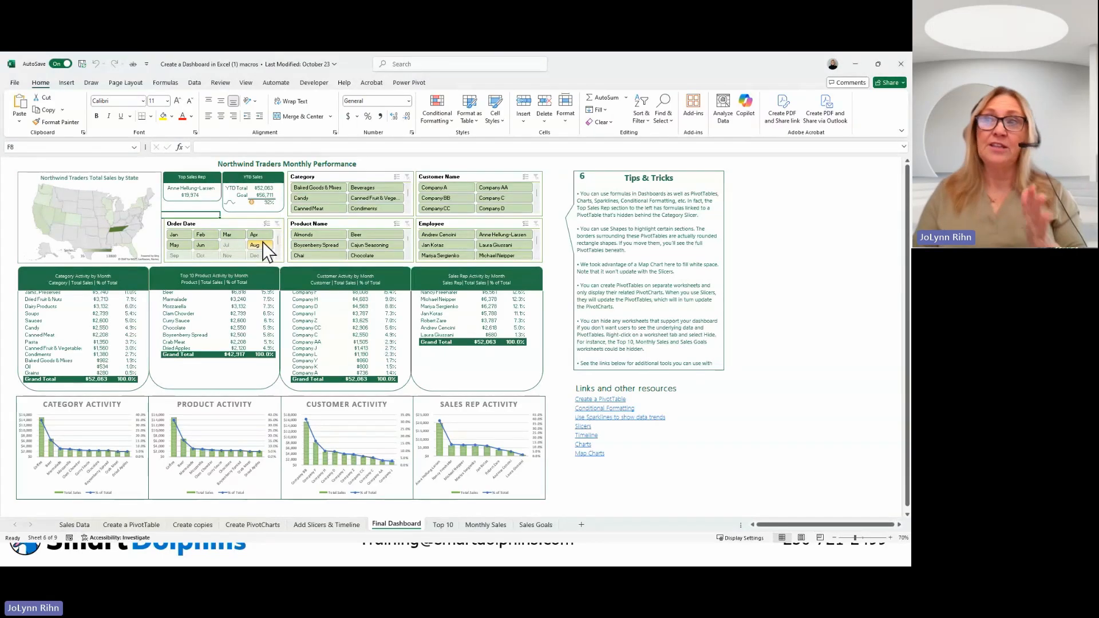
{"action": "left_click", "coordinate": [450, 200]}
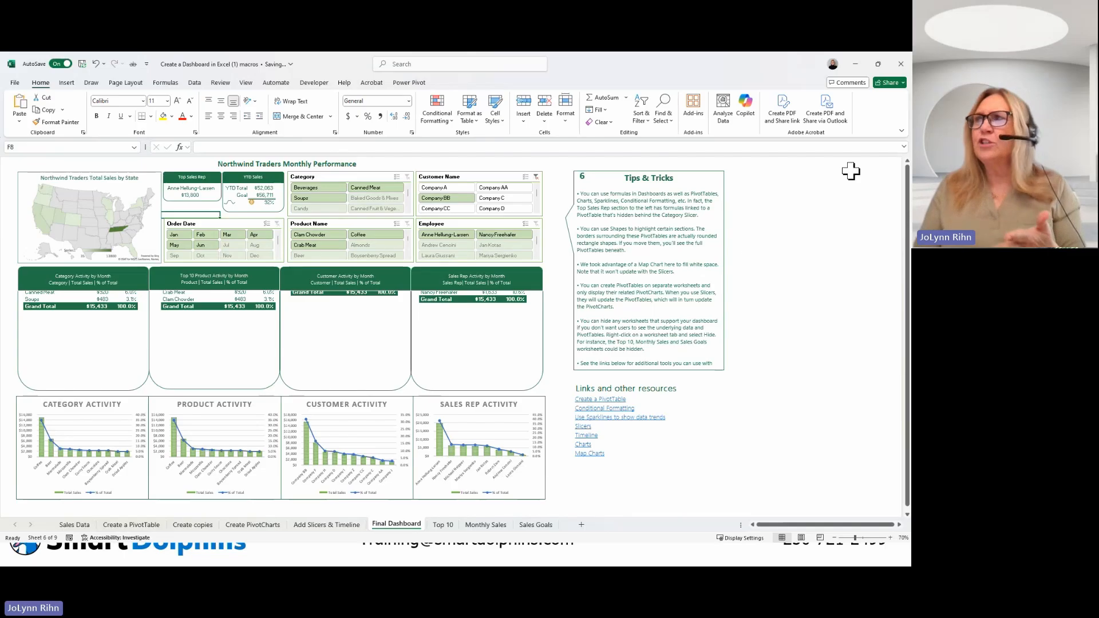
{"action": "left_click", "coordinate": [855, 63]}
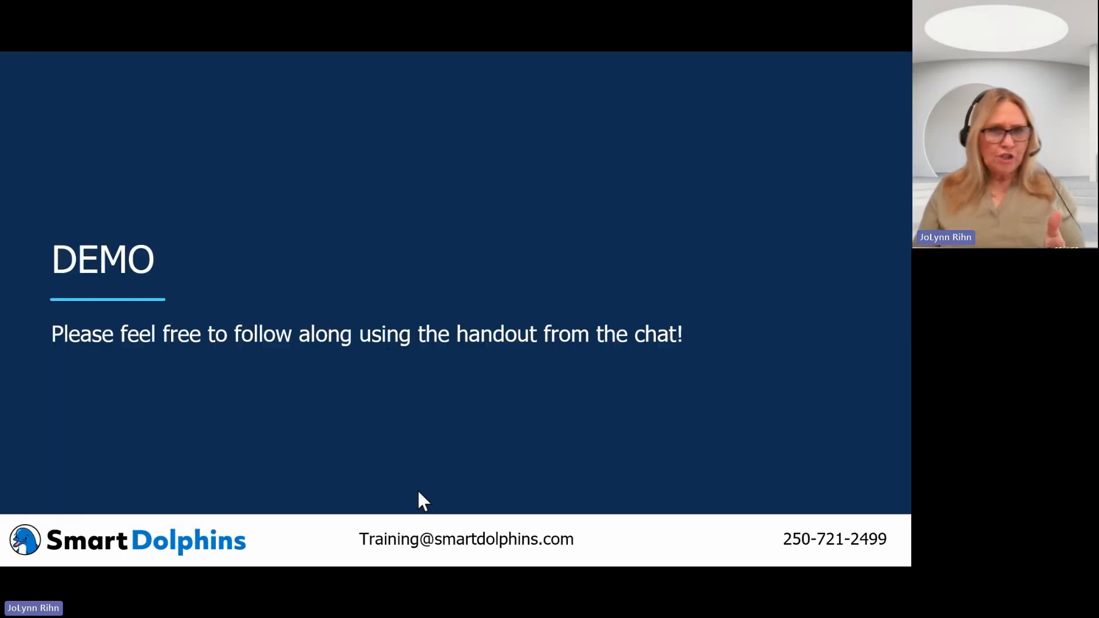
Examine the trend sparklines in the profit and loss workbook and the expenses analysis sheet in the Business Examples workbook.
{"action": "mouse_move", "coordinate": [344, 565]}
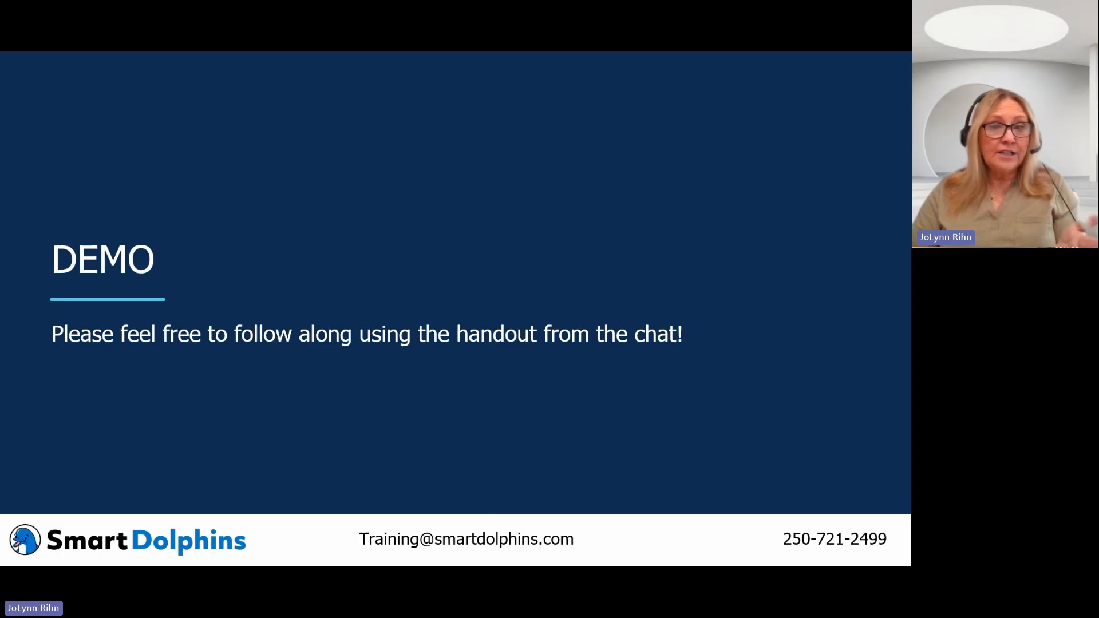
{"action": "key", "text": "alt+Tab"}
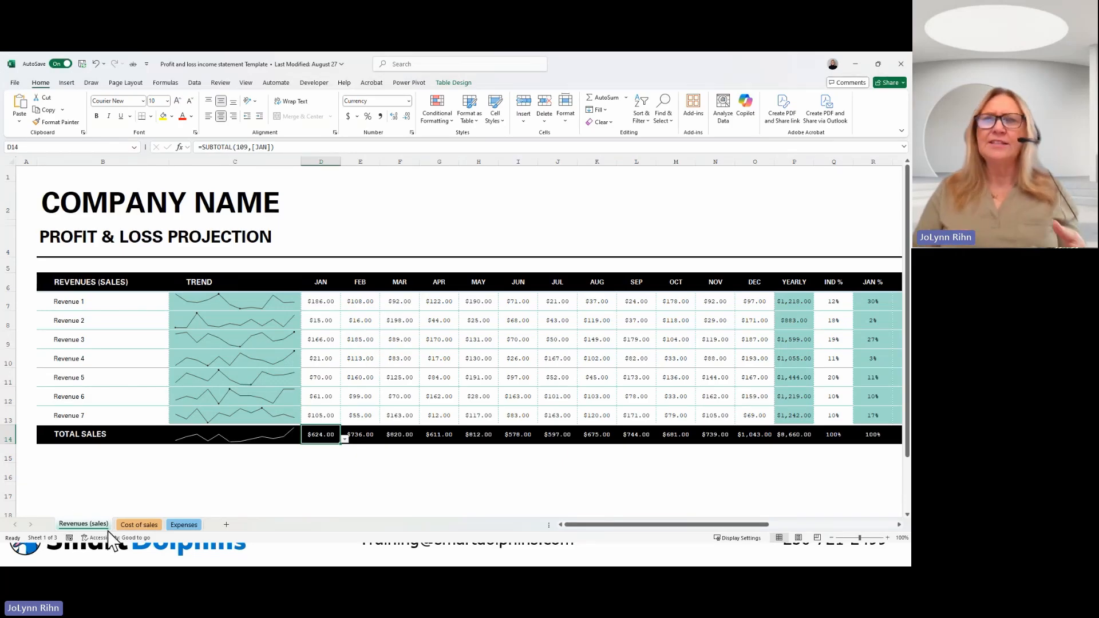
{"action": "left_click", "coordinate": [412, 307]}
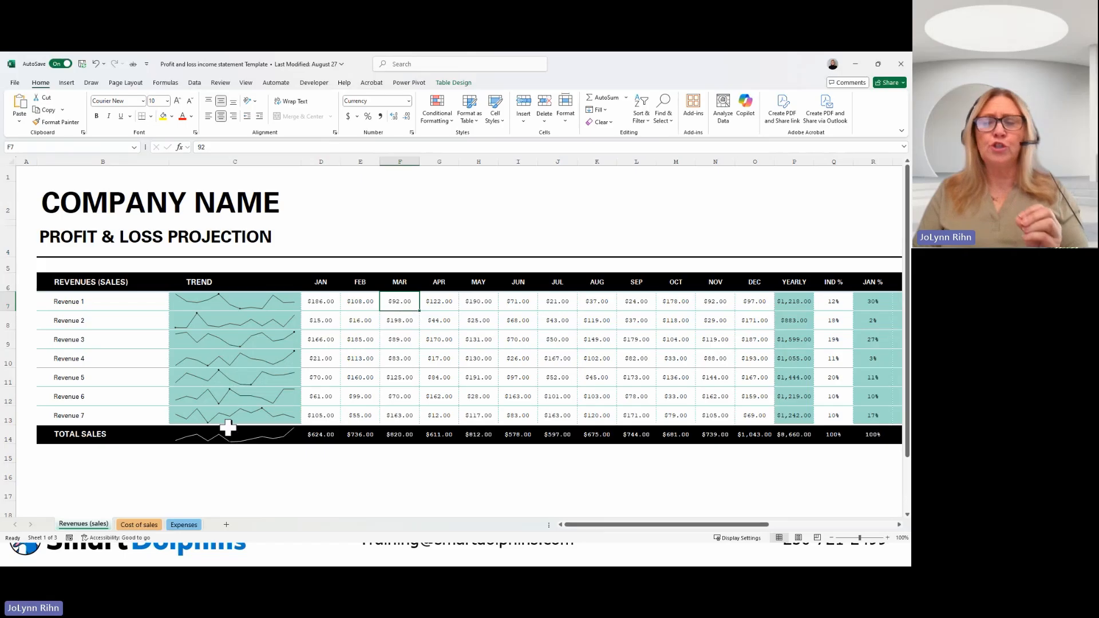
{"action": "left_click", "coordinate": [230, 319]}
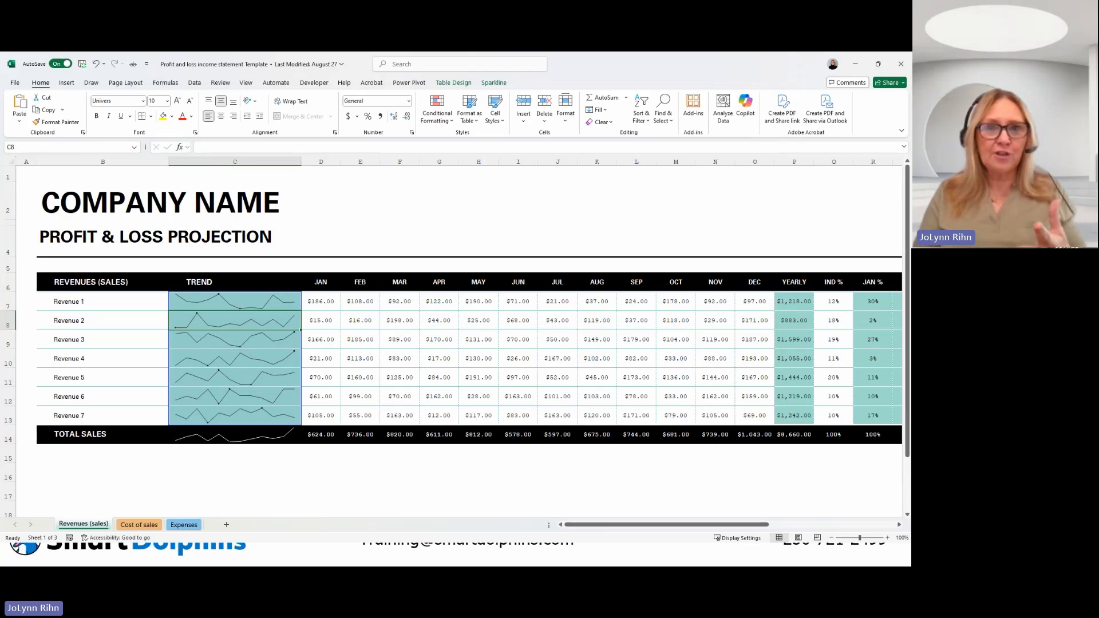
{"action": "key", "text": "alt+Tab"}
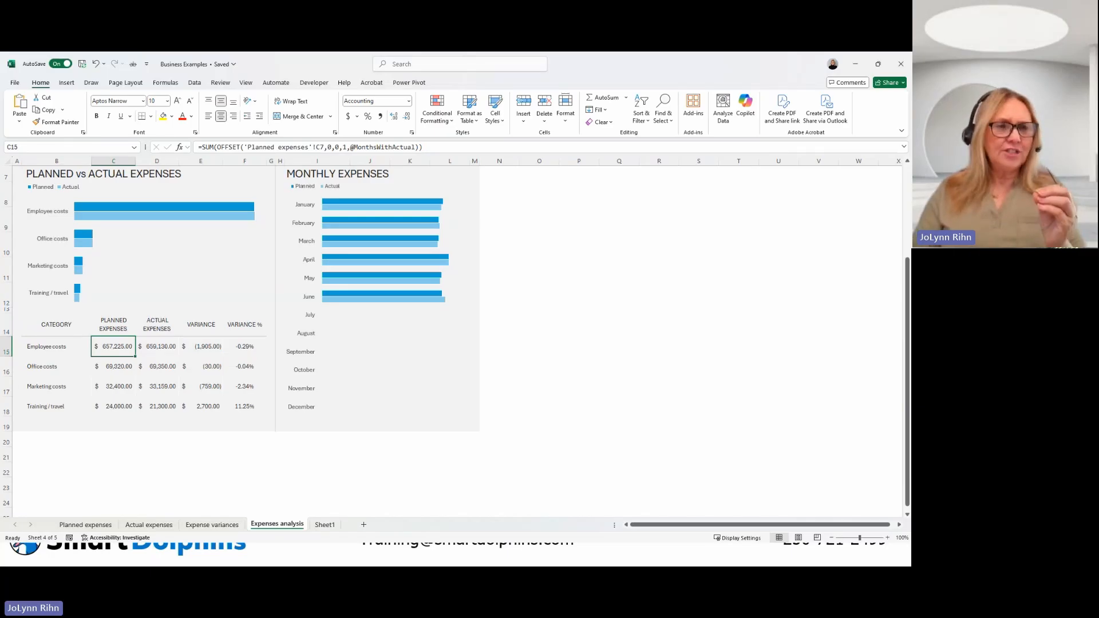
Switch to the Excel for Accountants workbook and name the commission rate cell G2 CommissionRate.
{"action": "key", "text": "alt+Tab"}
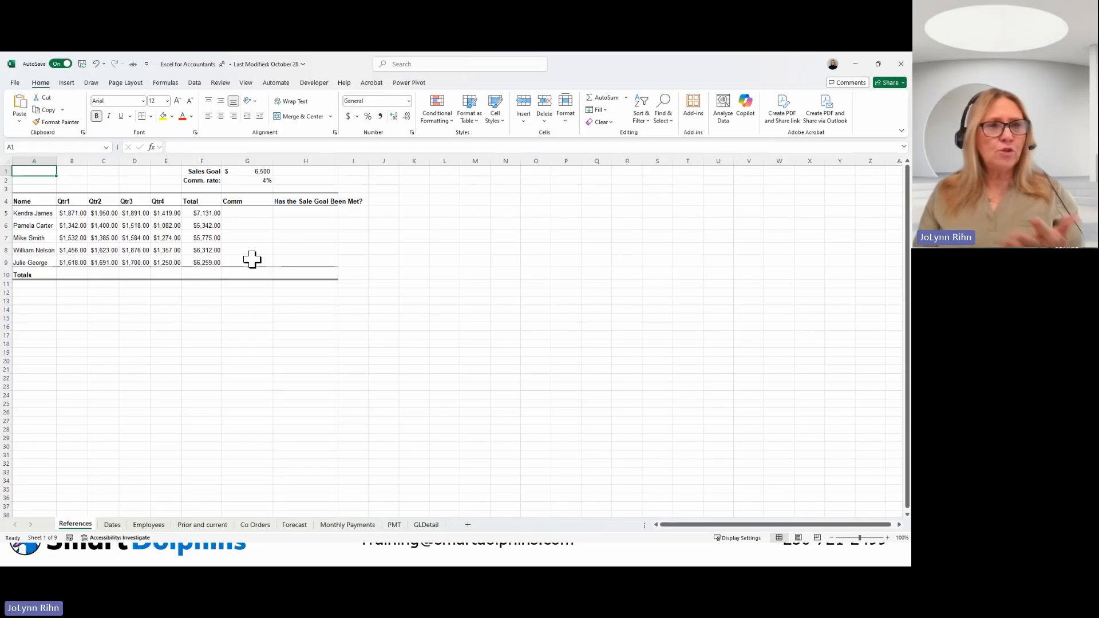
{"action": "left_click", "coordinate": [265, 172]}
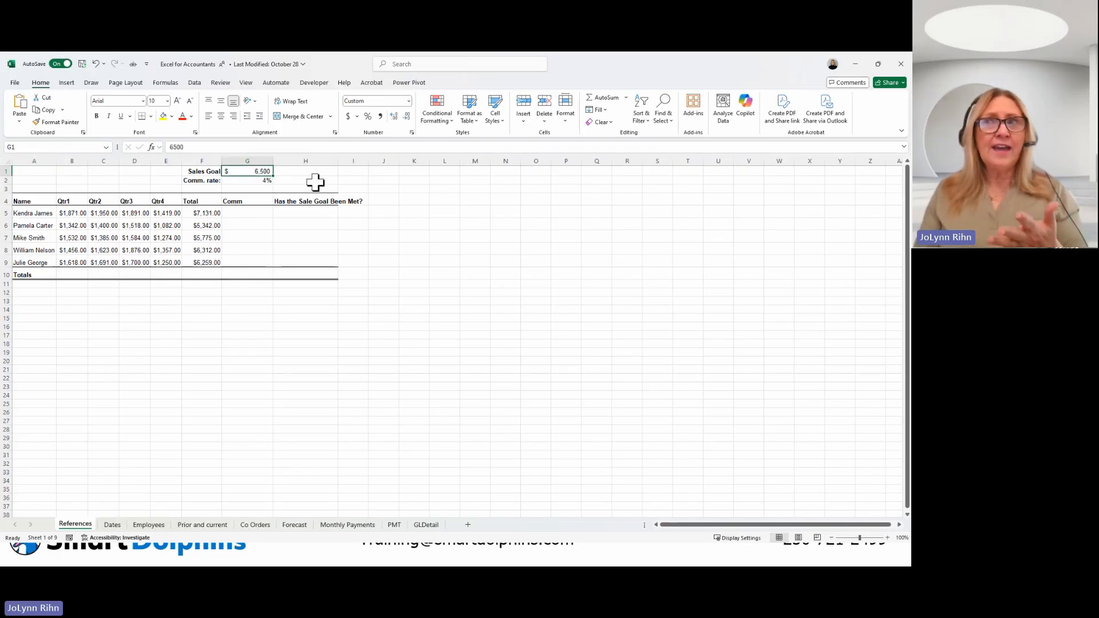
{"action": "left_click", "coordinate": [264, 181]}
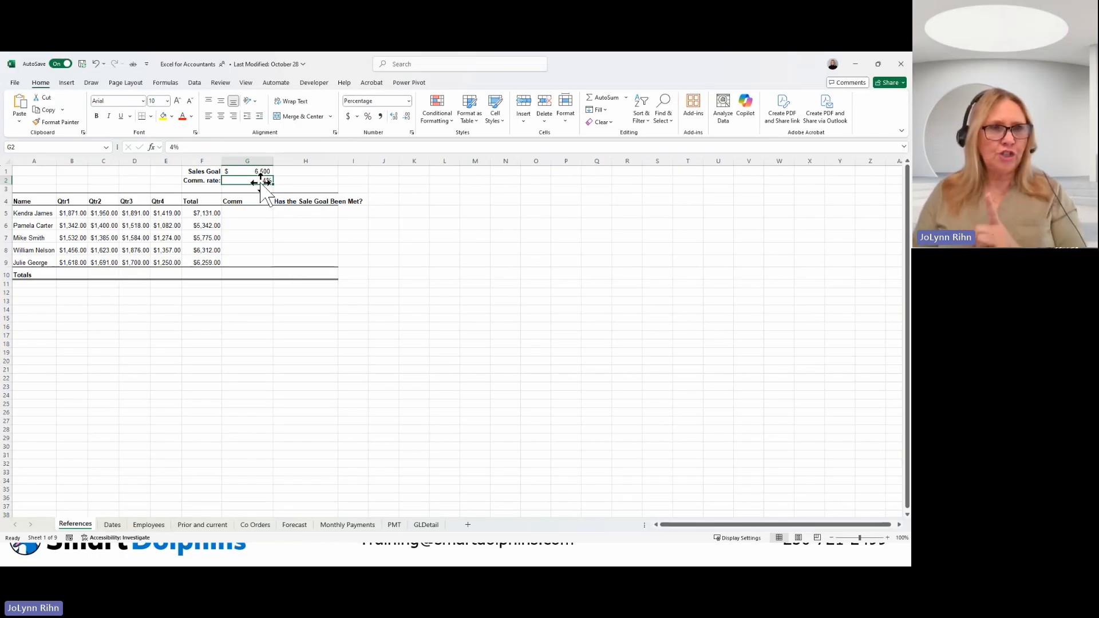
{"action": "left_click", "coordinate": [35, 147]}
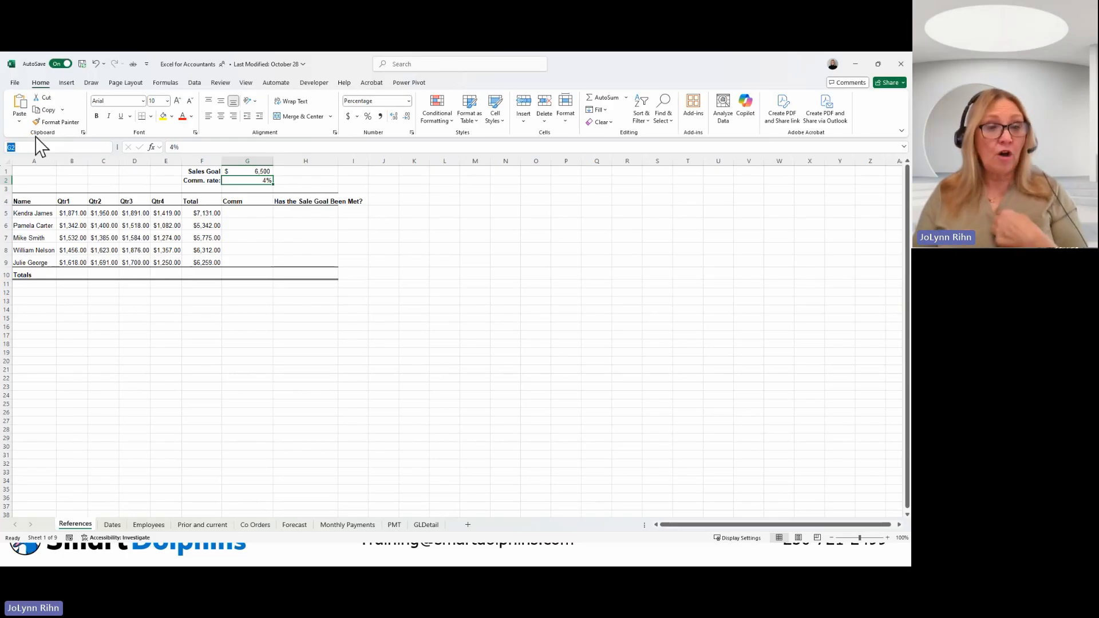
{"action": "type", "text": "Co"}
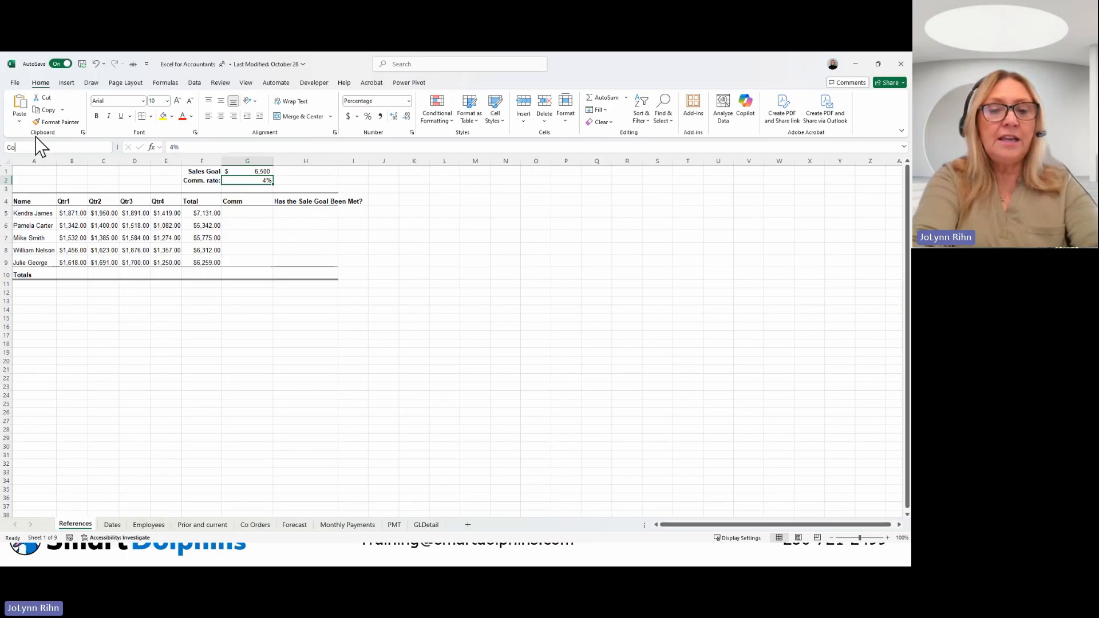
{"action": "type", "text": "mmiss"}
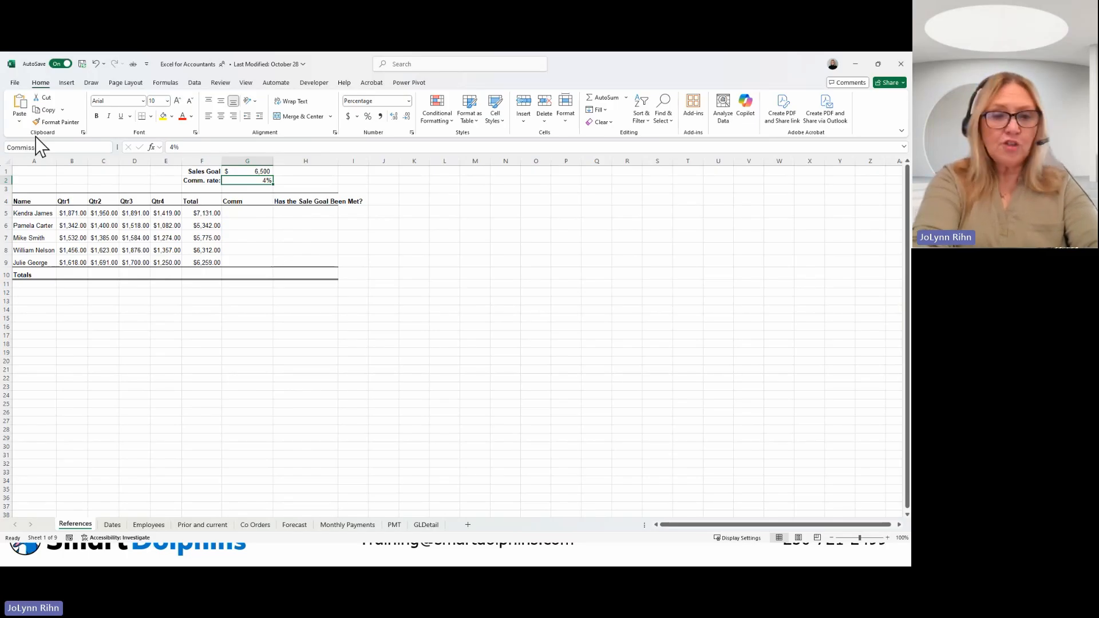
{"action": "type", "text": "ionRate"}
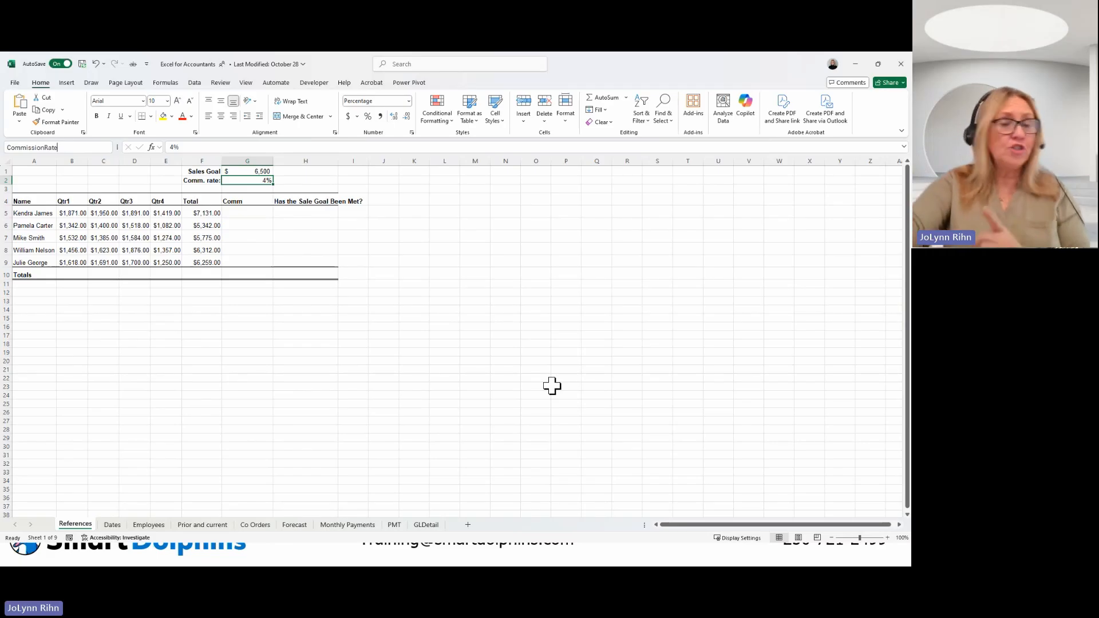
{"action": "key", "text": "Return"}
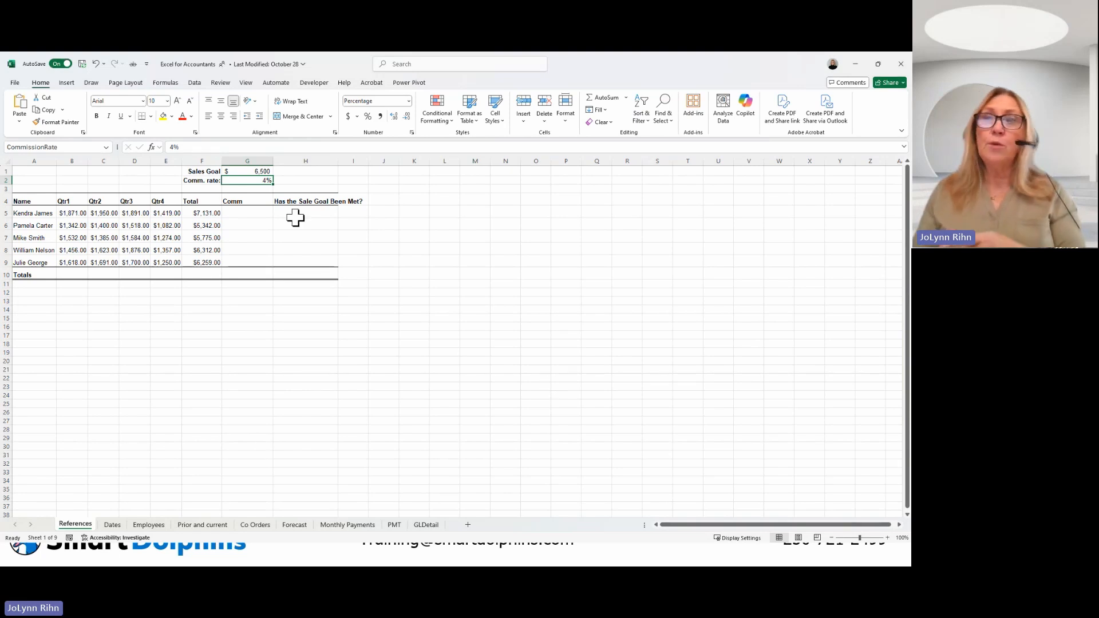
Calculate the first commission in G5 with =F5*CommissionRate and fill the formula down to G9.
{"action": "left_click", "coordinate": [248, 213]}
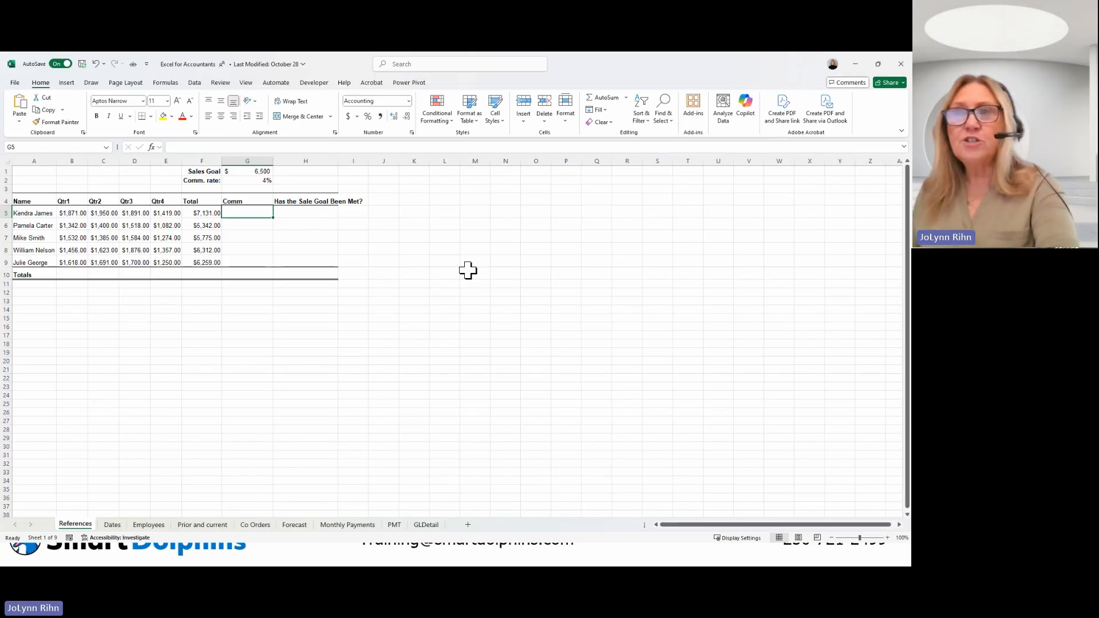
{"action": "type", "text": "="}
{"action": "left_click", "coordinate": [202, 215]}
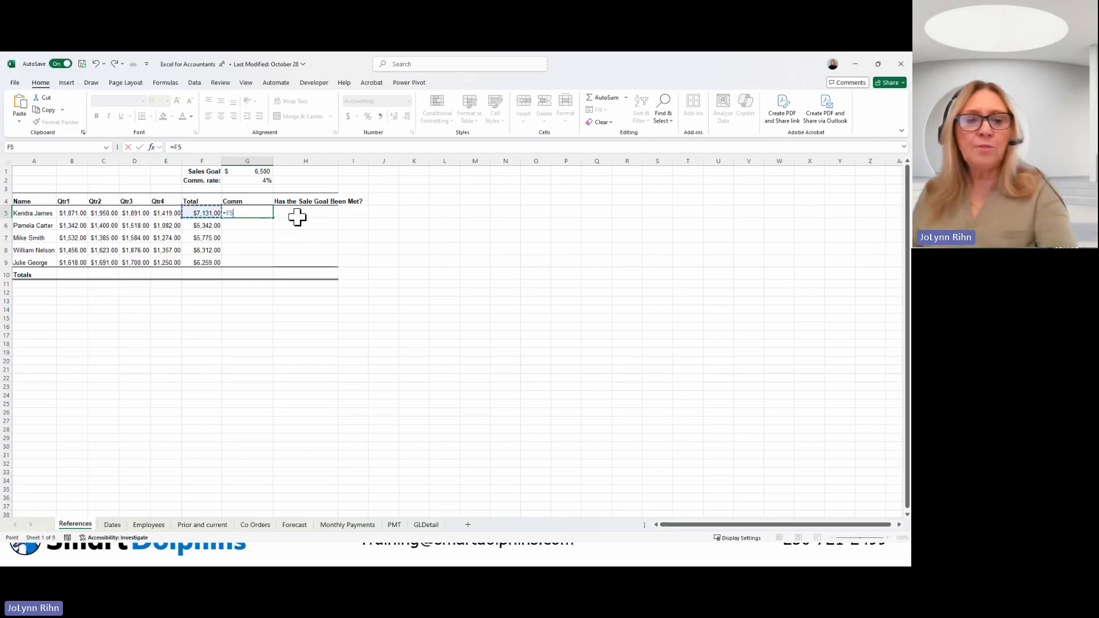
{"action": "type", "text": "*co"}
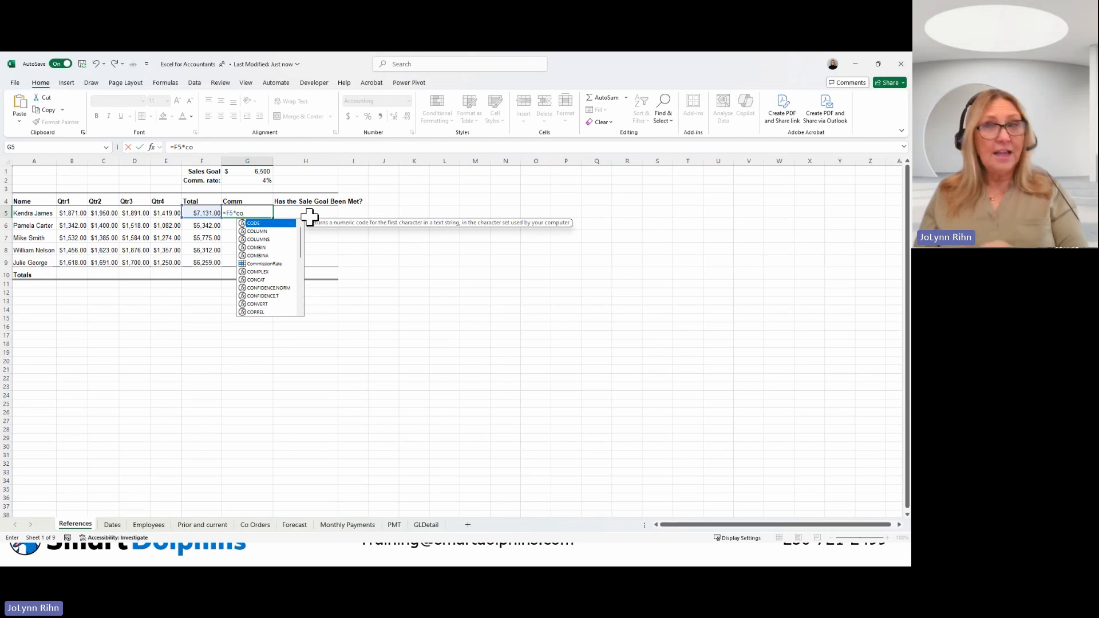
{"action": "double_click", "coordinate": [257, 264]}
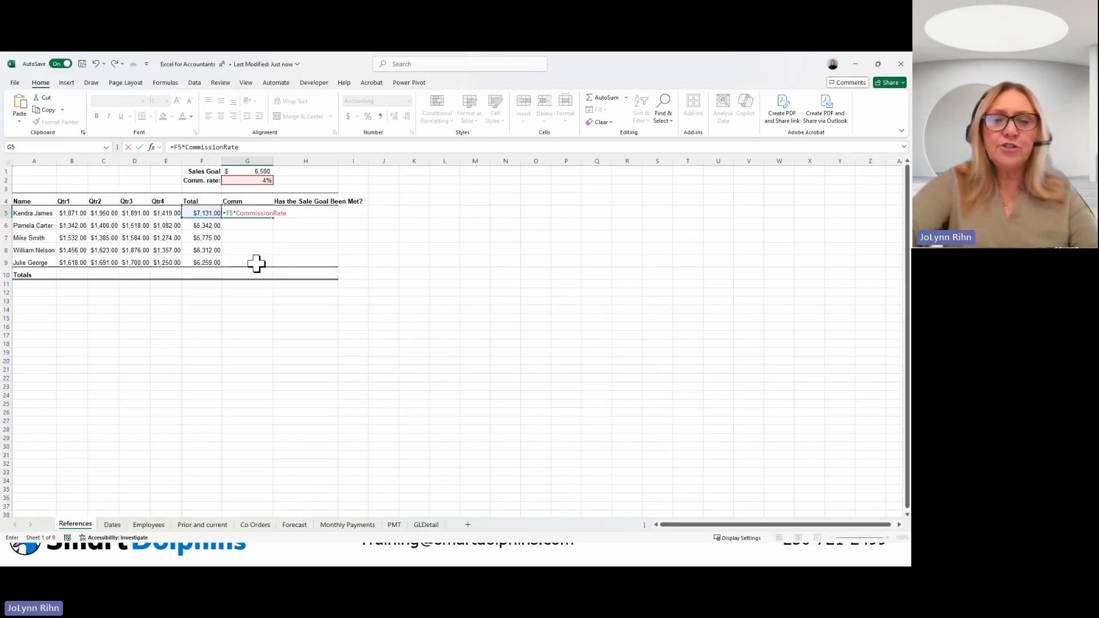
{"action": "key", "text": "ctrl+Return"}
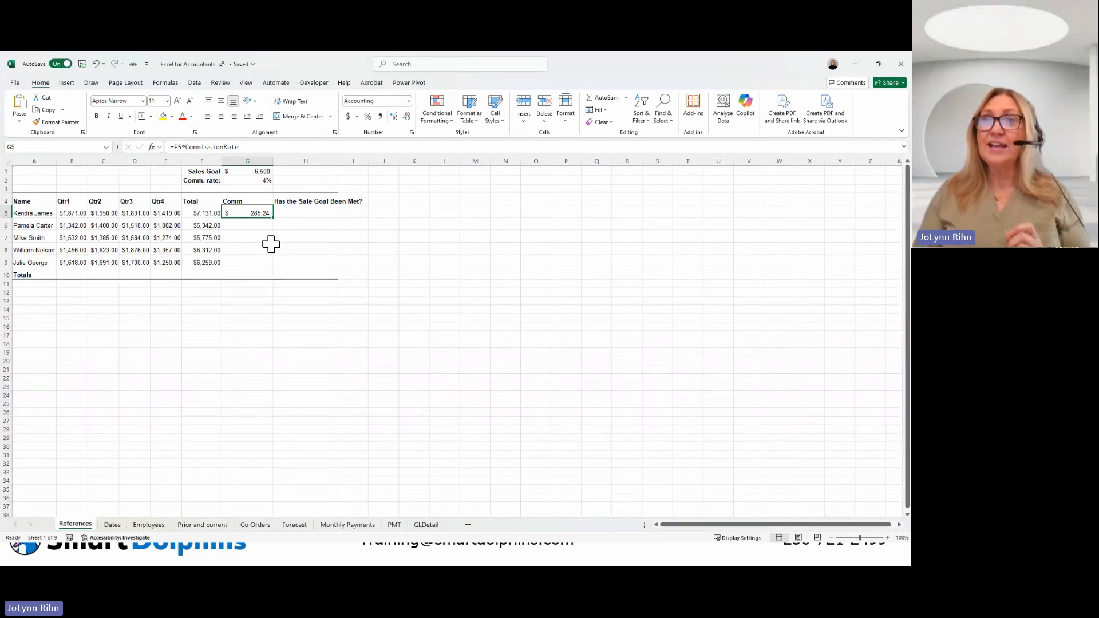
{"action": "left_click_drag", "start_coordinate": [274, 218], "coordinate": [265, 263]}
{"action": "left_click", "coordinate": [252, 250]}
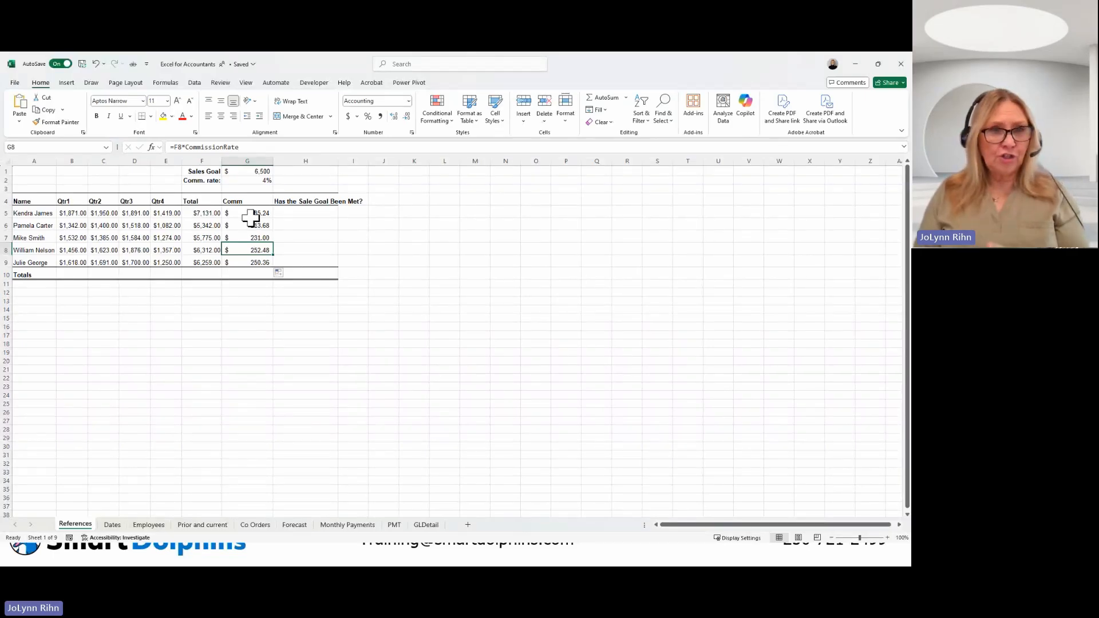
Enter the formula =1000*CommissionRate in cell M1 of the Dates sheet.
{"action": "left_click", "coordinate": [112, 524]}
{"action": "left_click", "coordinate": [591, 178]}
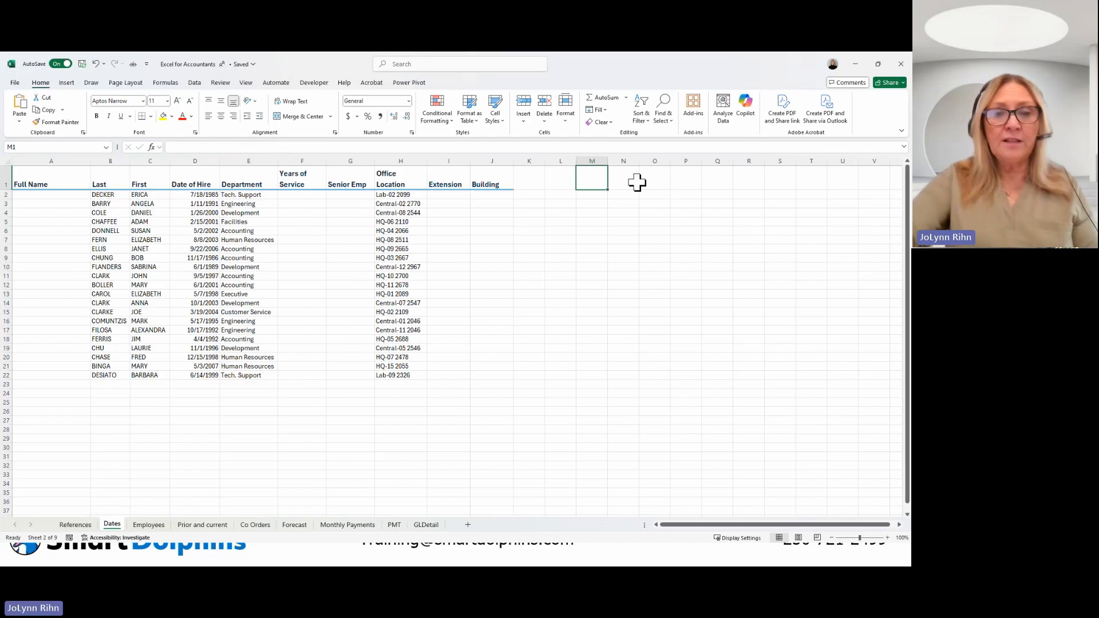
{"action": "type", "text": "=100"}
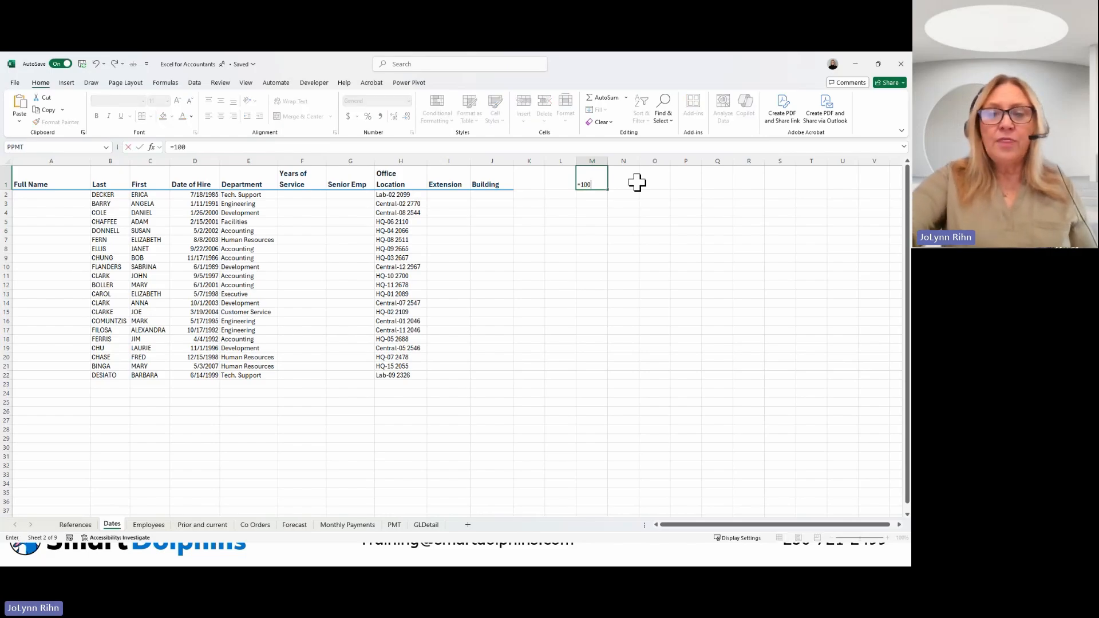
{"action": "type", "text": "0*co"}
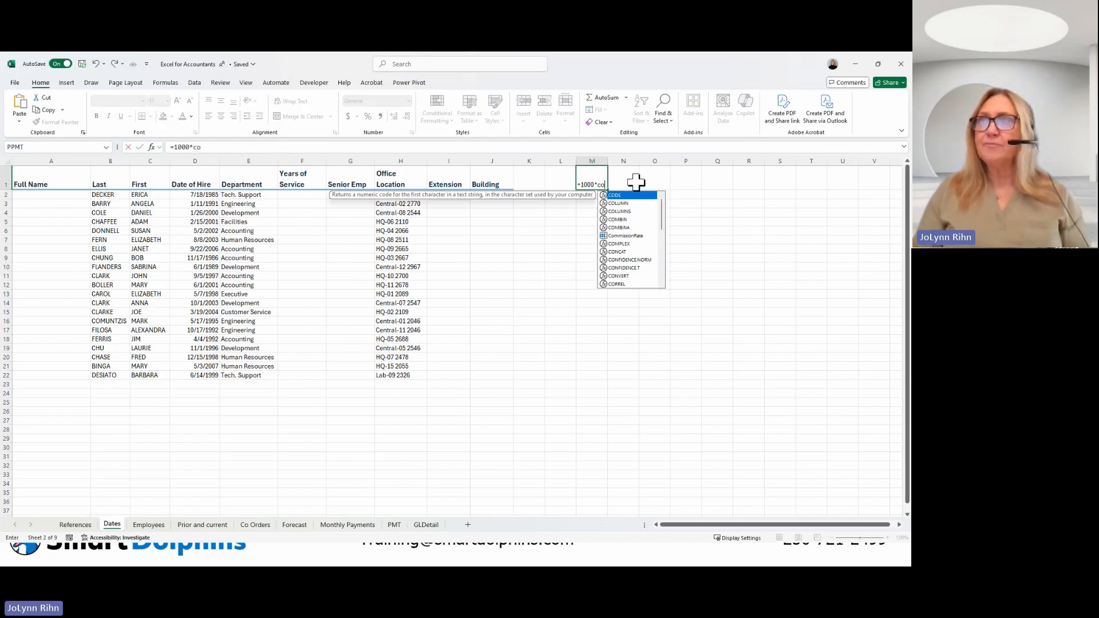
{"action": "double_click", "coordinate": [624, 235]}
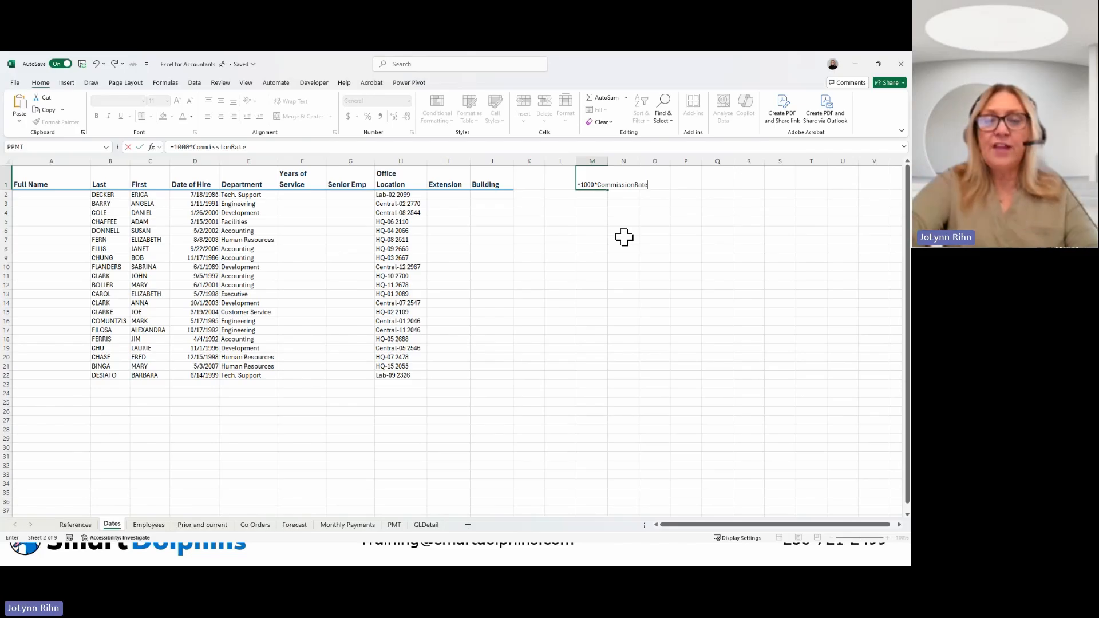
{"action": "key", "text": "ctrl+Return"}
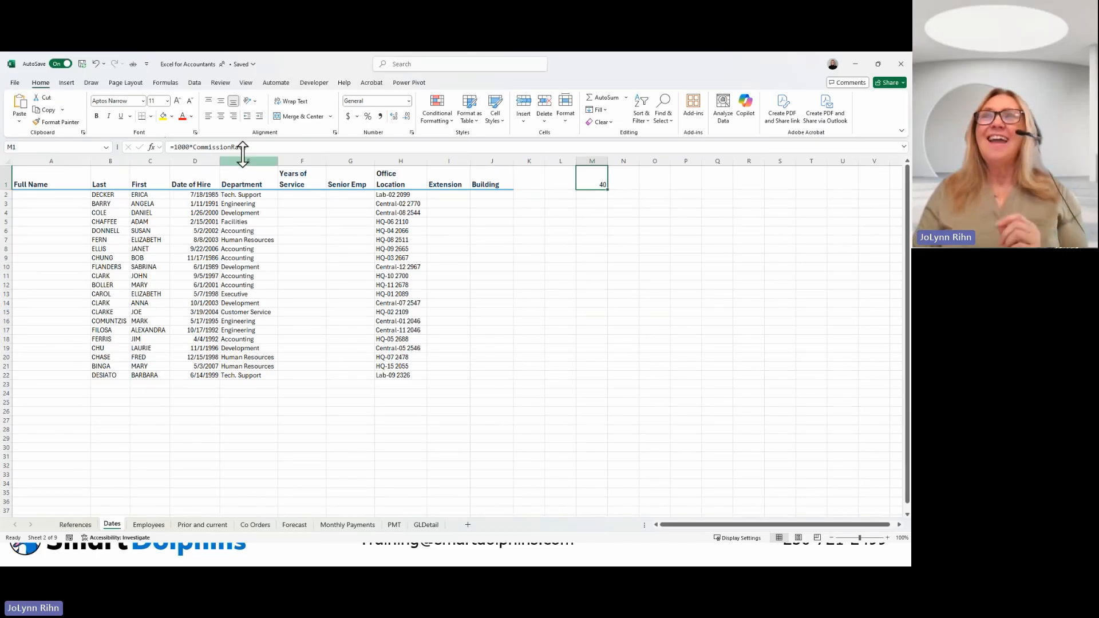
Review the workbook's defined names, their references and scope in the Name Manager.
{"action": "left_click", "coordinate": [167, 83]}
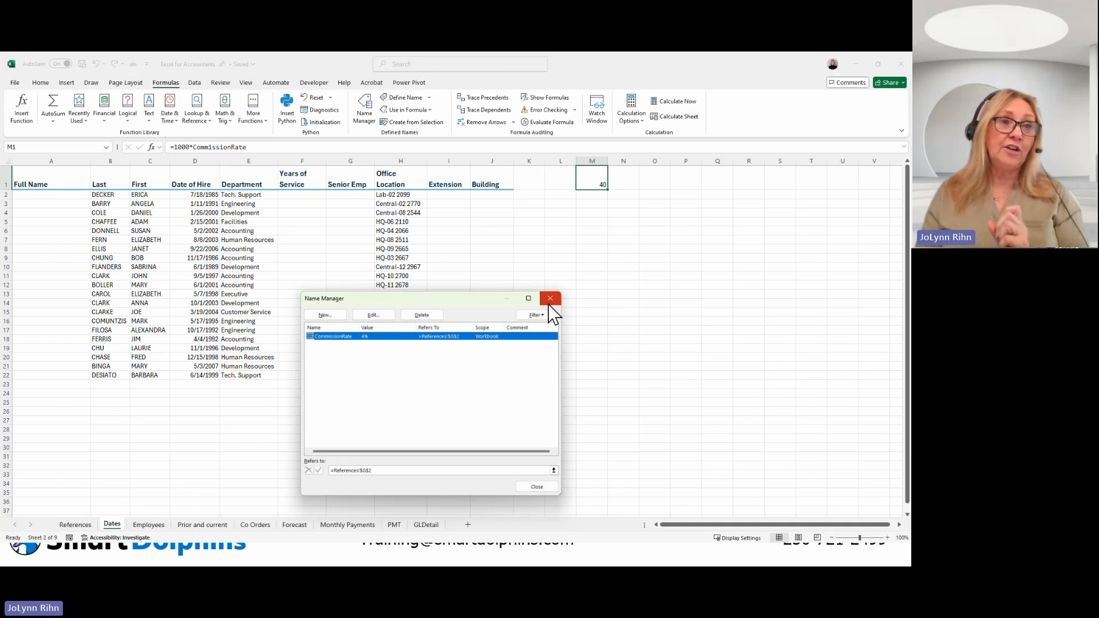
{"action": "left_click", "coordinate": [549, 303]}
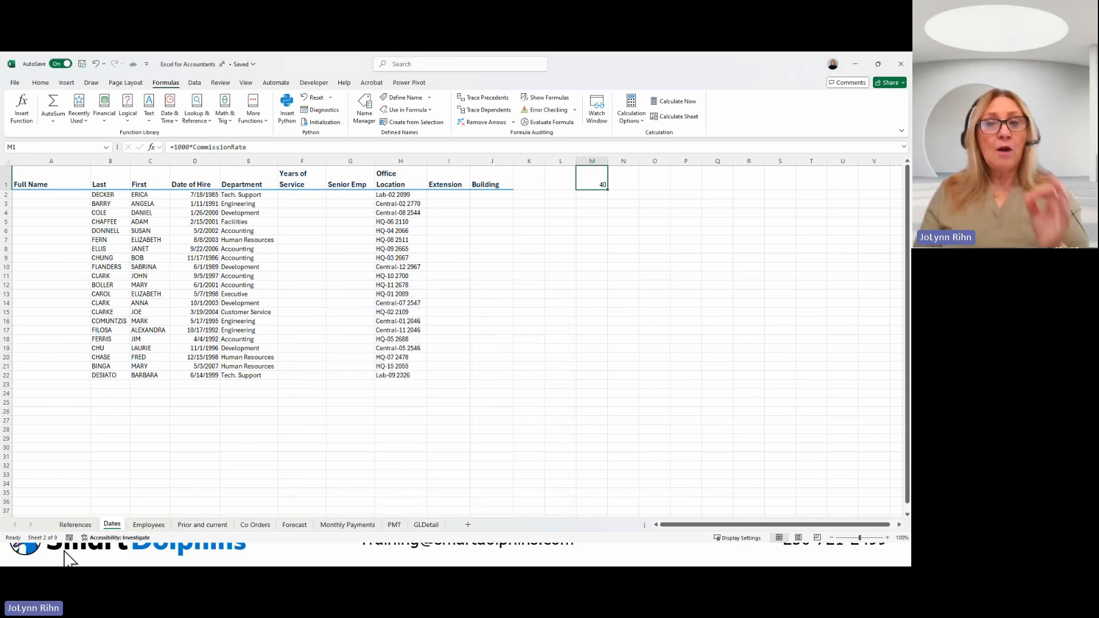
Create a name for the sales goal from cells F1:G1 on the References sheet, using the left column as the name.
{"action": "left_click", "coordinate": [75, 524]}
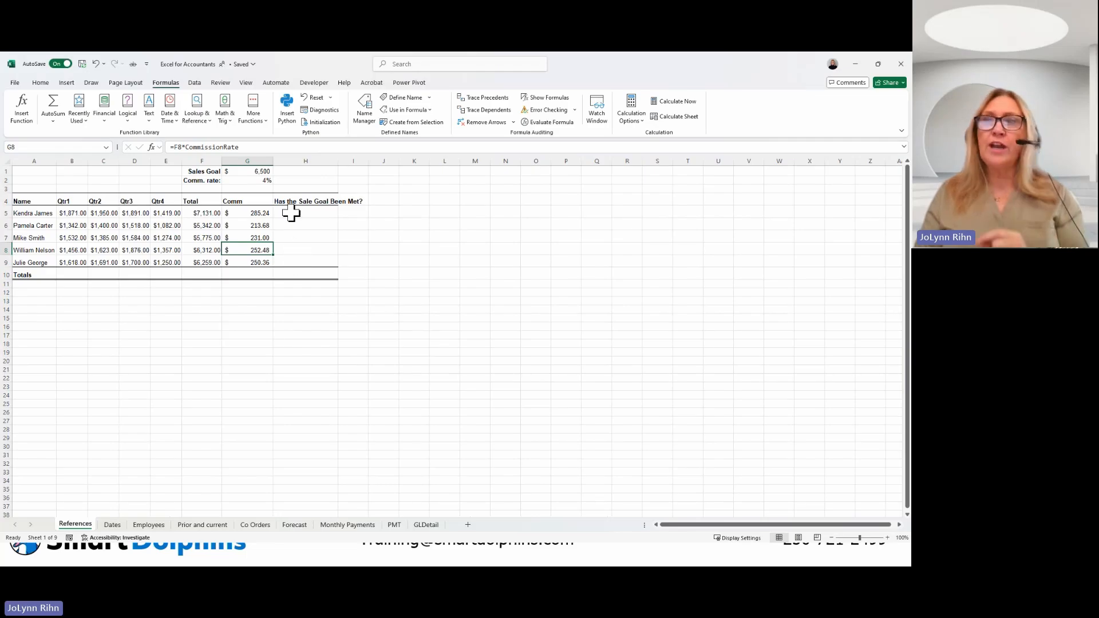
{"action": "left_click", "coordinate": [258, 172]}
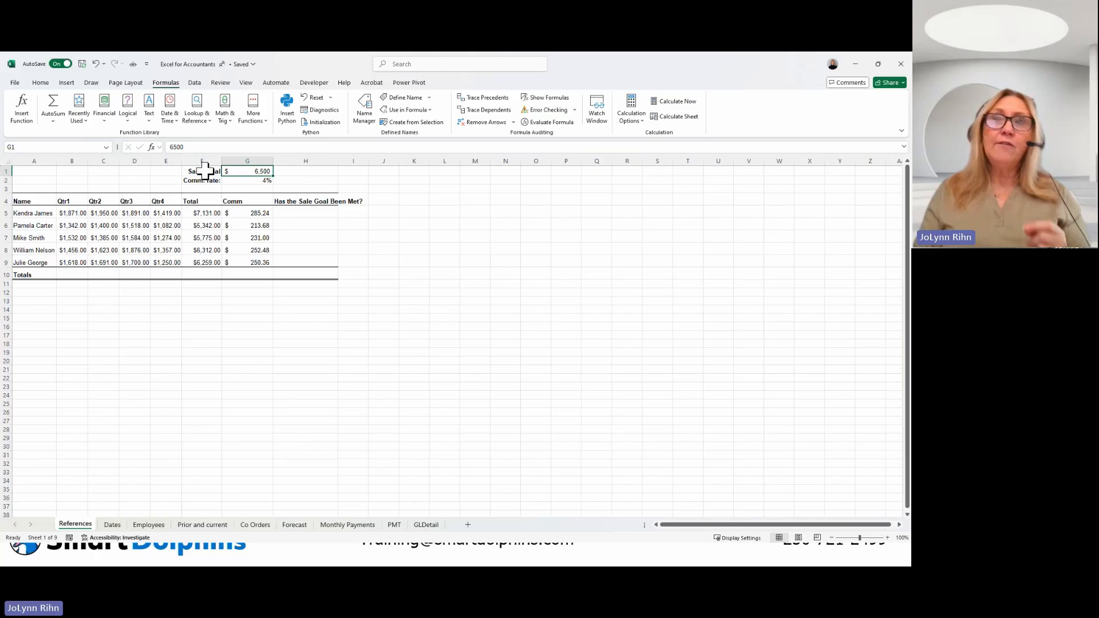
{"action": "left_click_drag", "start_coordinate": [204, 171], "coordinate": [265, 172]}
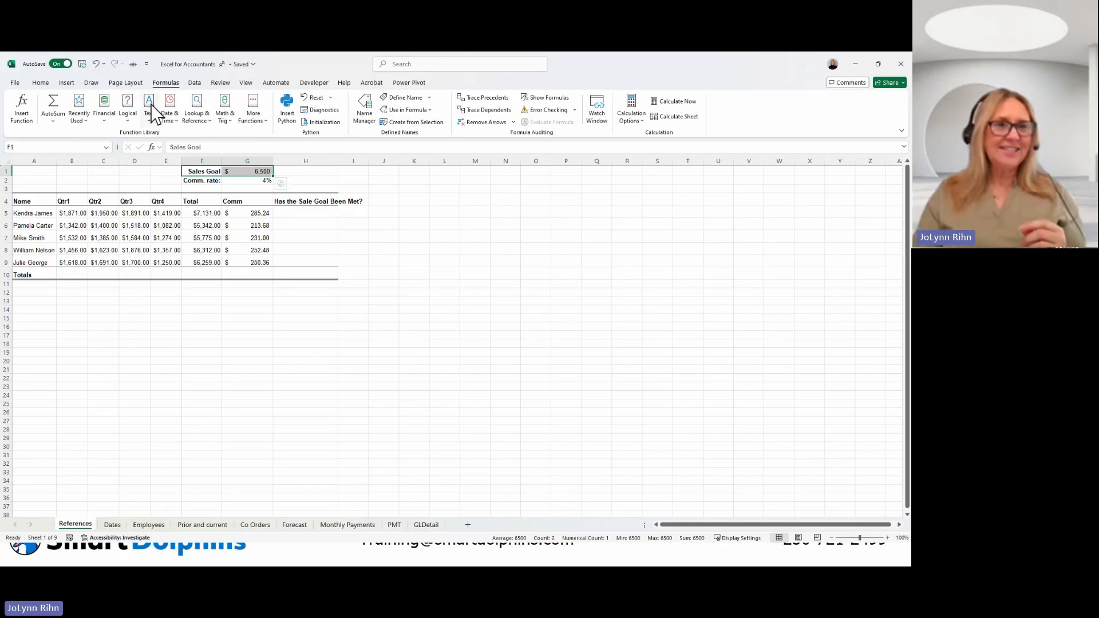
{"action": "left_click", "coordinate": [412, 123]}
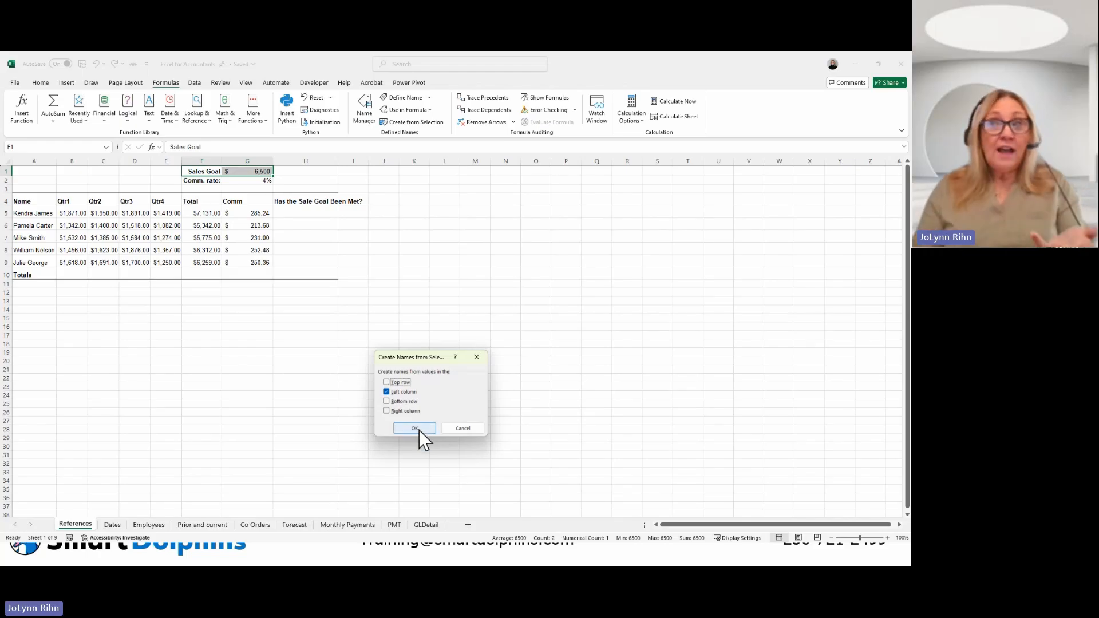
{"action": "left_click", "coordinate": [415, 429]}
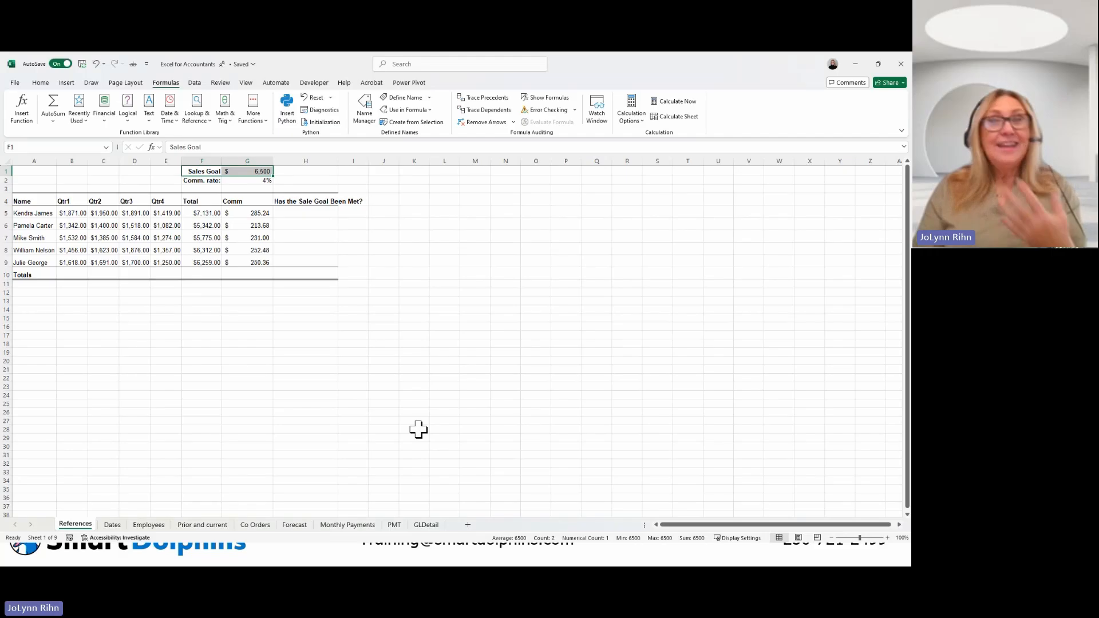
Jump to the cell named Sales_Goal on the References sheet using the workbook's list of defined names.
{"action": "left_click", "coordinate": [323, 301]}
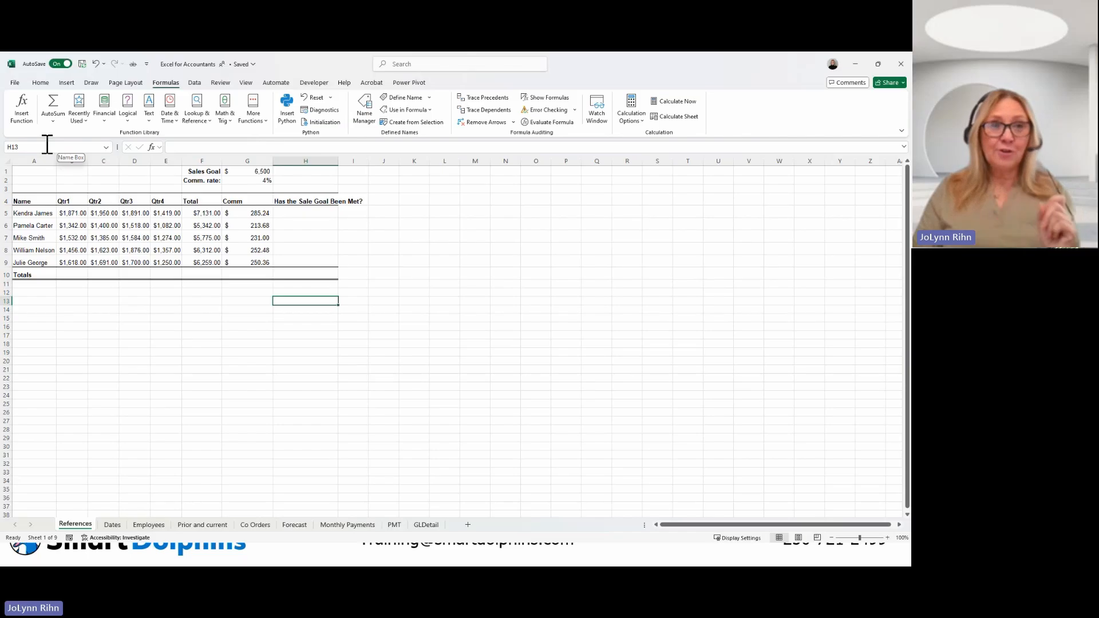
{"action": "left_click", "coordinate": [107, 148]}
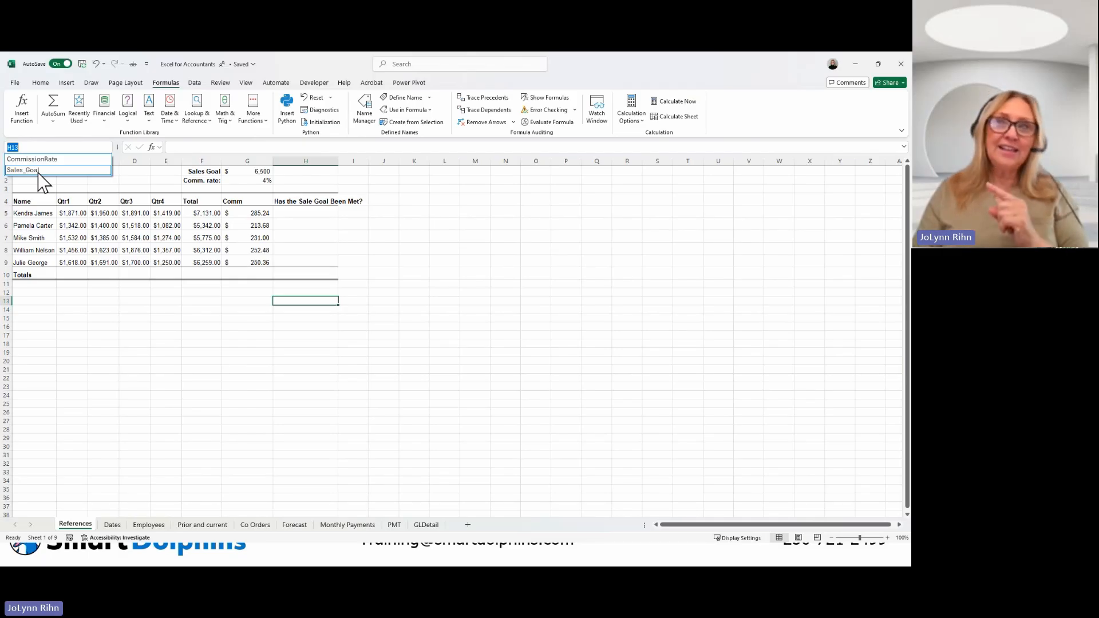
{"action": "left_click", "coordinate": [23, 170]}
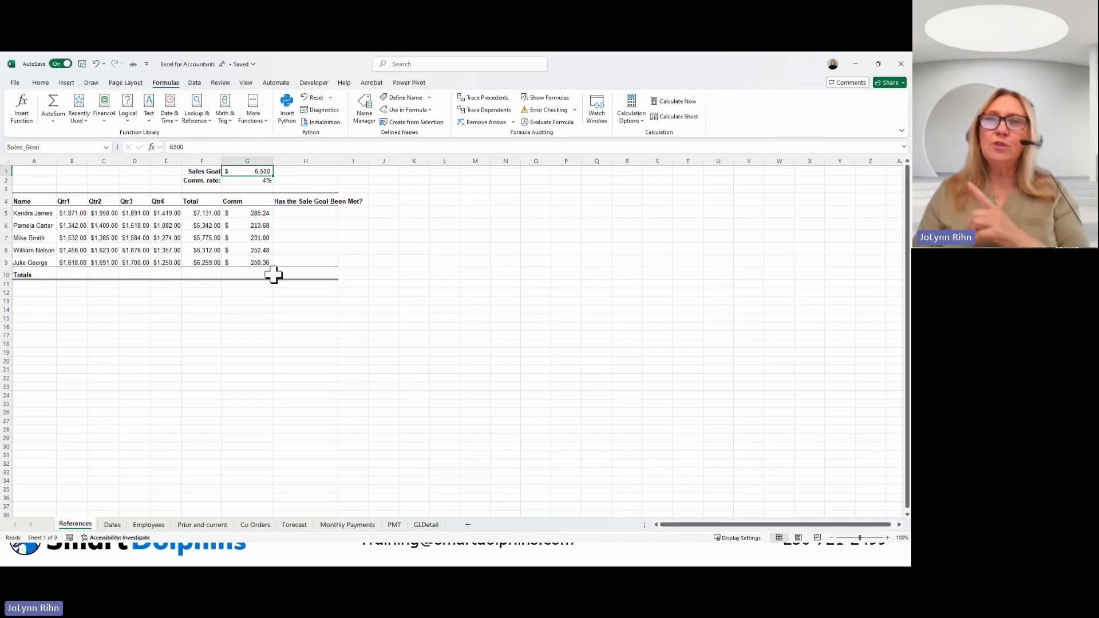
Begin an IF formula in H5 that tests whether F5>=Sales_Goal.
{"action": "left_click", "coordinate": [326, 214]}
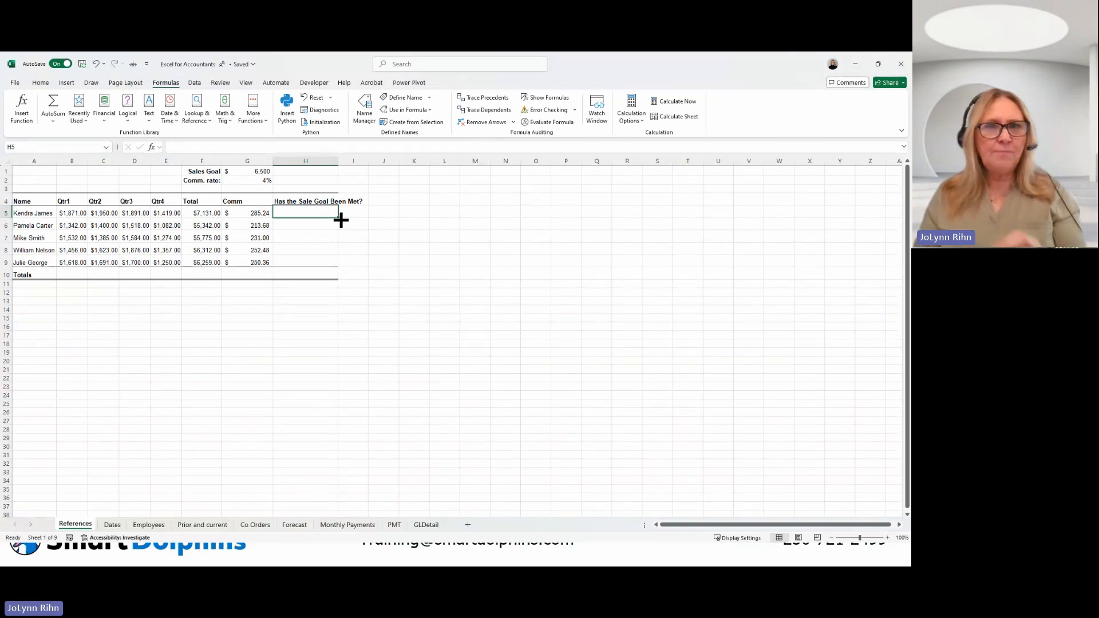
{"action": "type", "text": "="}
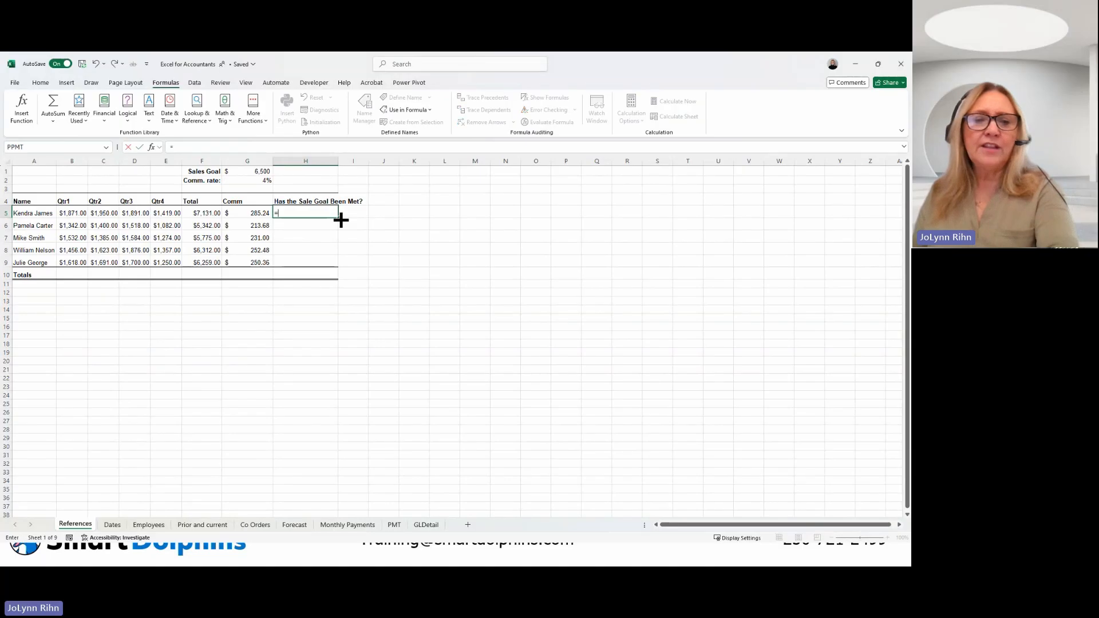
{"action": "type", "text": "i"}
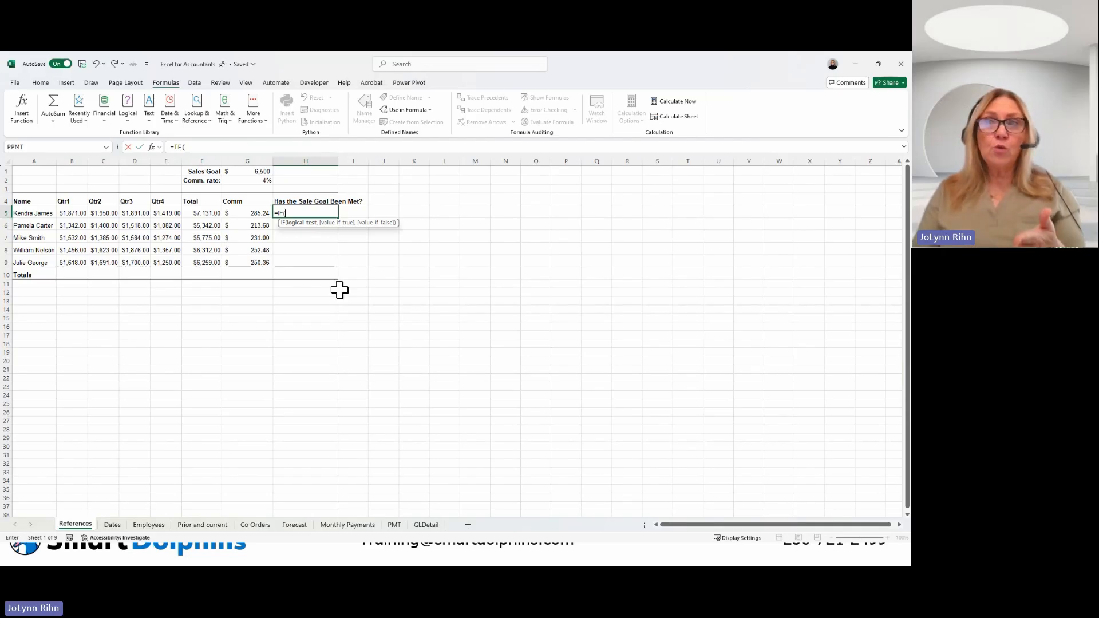
{"action": "left_click", "coordinate": [206, 212]}
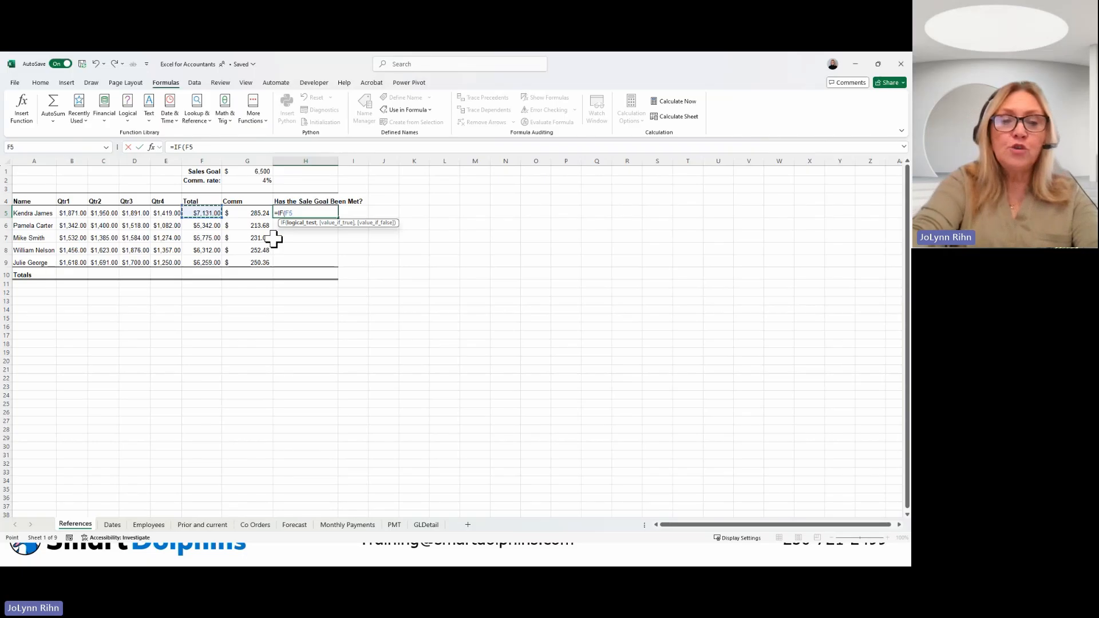
{"action": "type", "text": ">="}
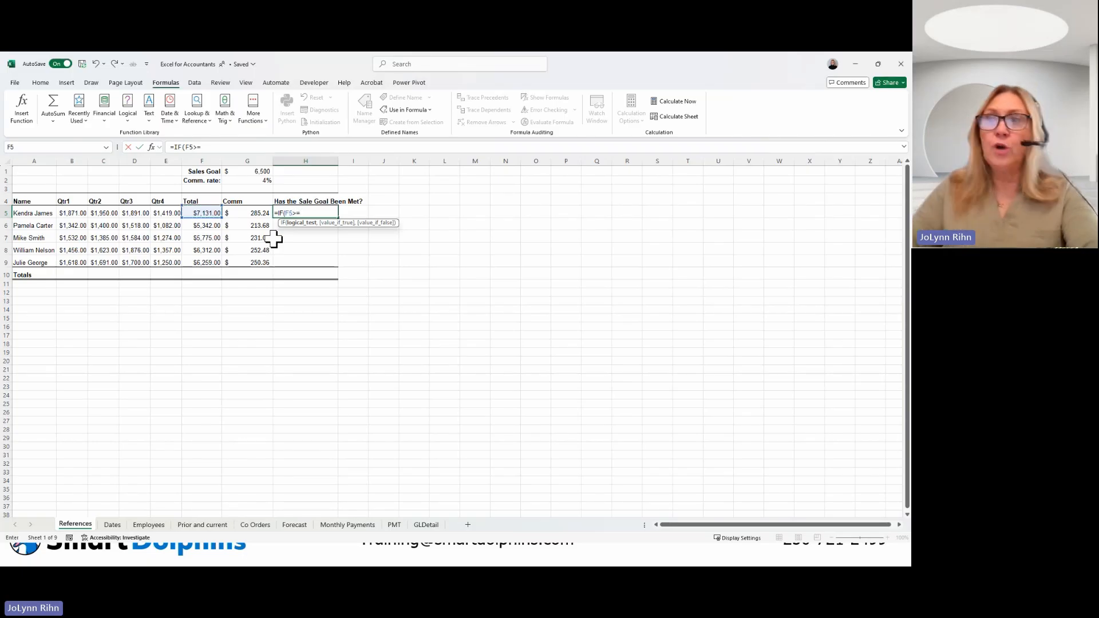
{"action": "type", "text": "s"}
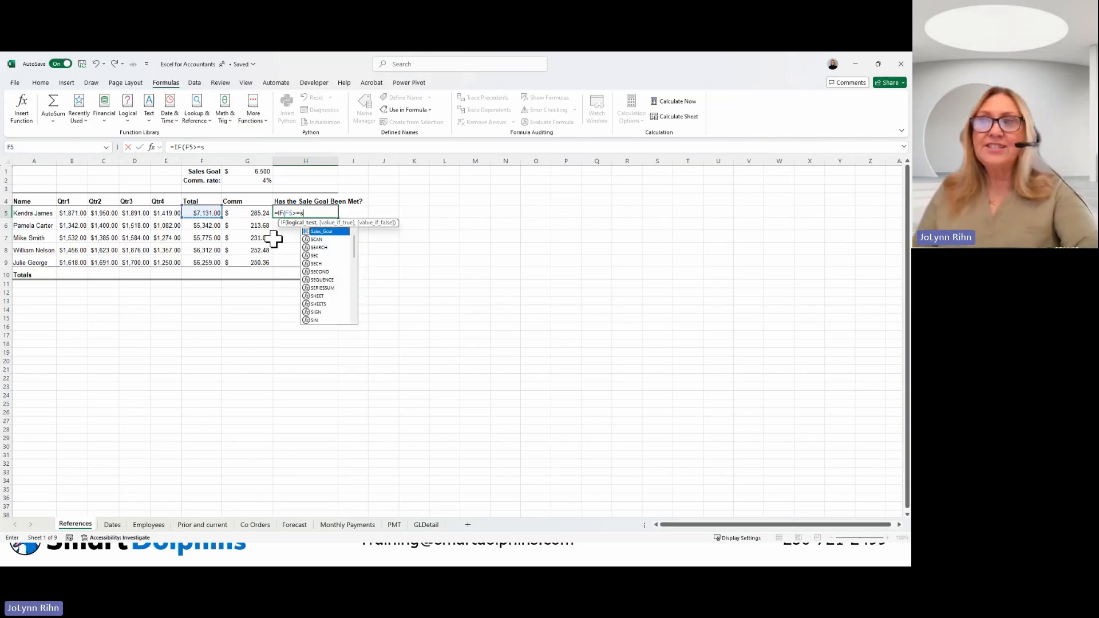
{"action": "double_click", "coordinate": [341, 232]}
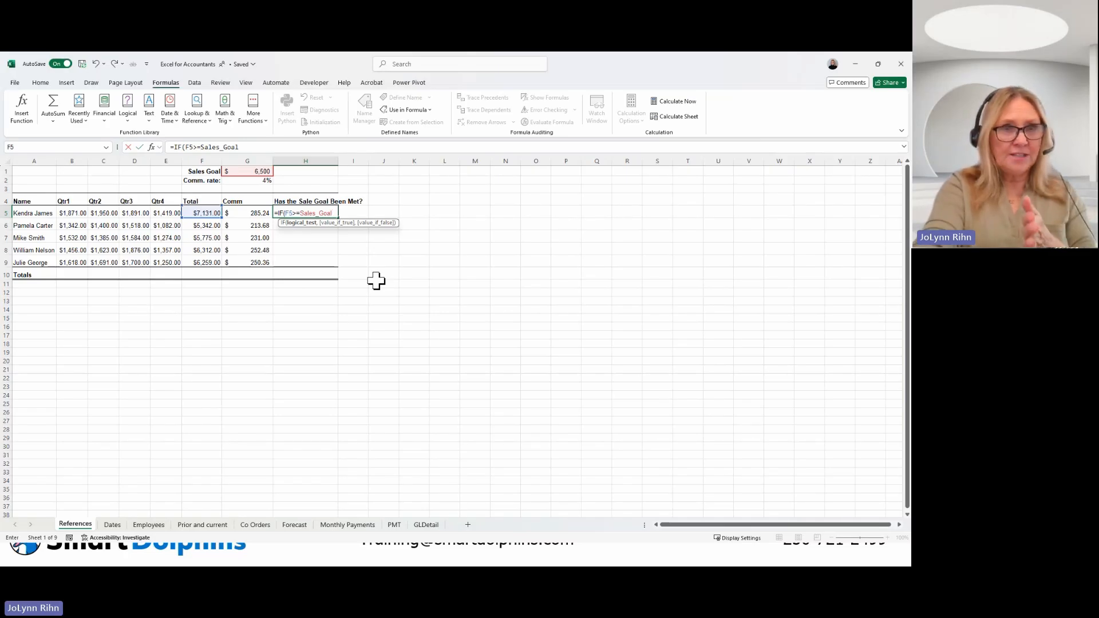
{"action": "type", "text": ","}
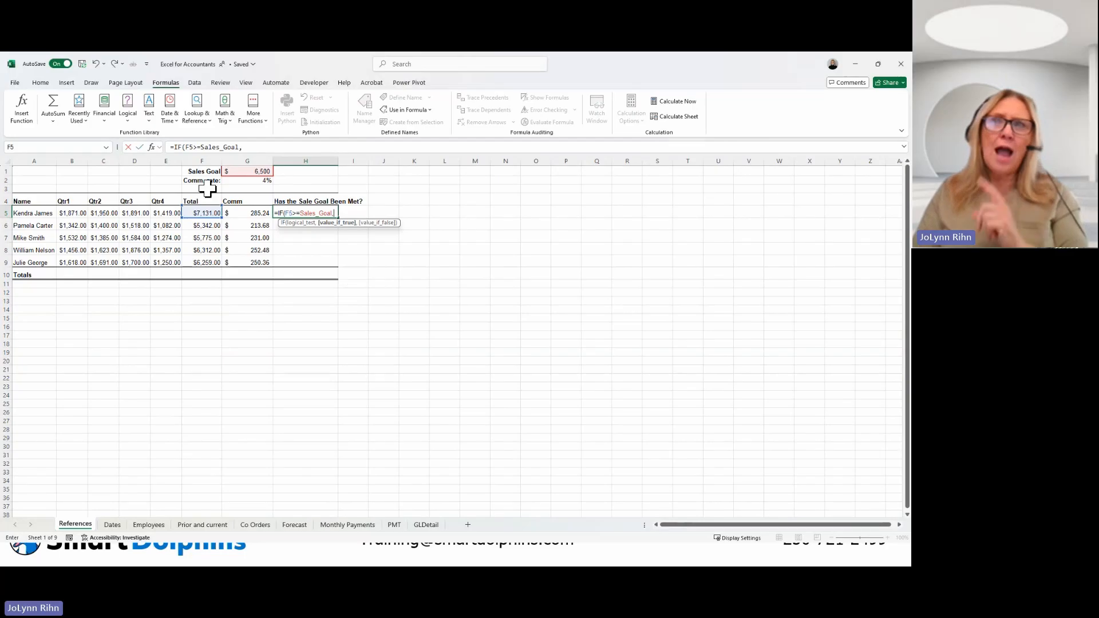
Try Yes as the true value and No as the false value for the IF function in H5, and clear the cell.
{"action": "left_click", "coordinate": [152, 148]}
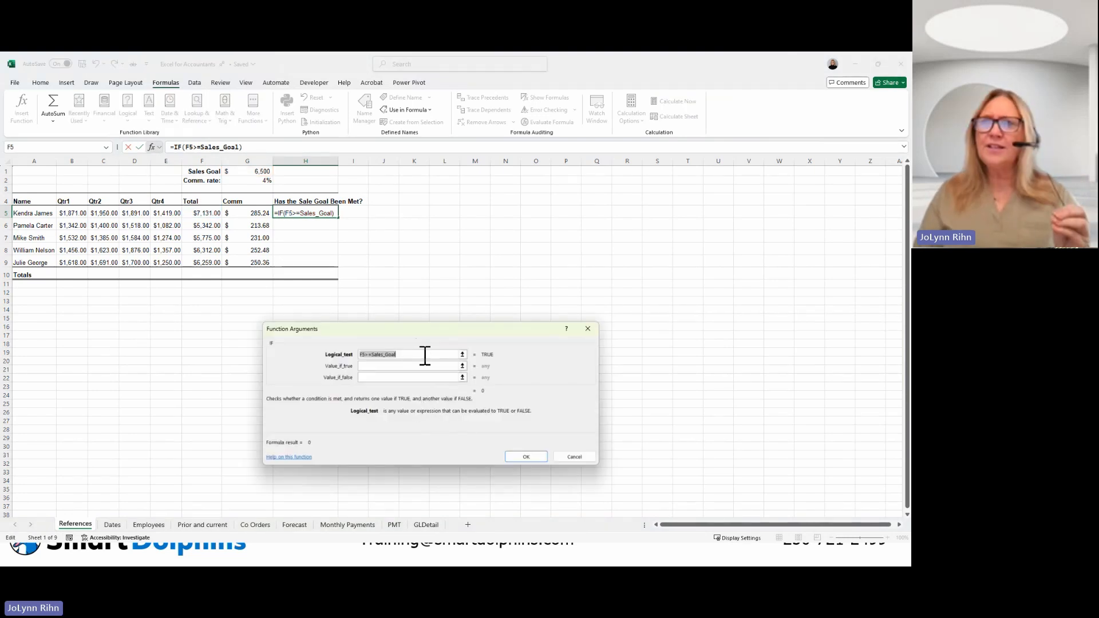
{"action": "left_click_drag", "start_coordinate": [417, 332], "coordinate": [528, 178]}
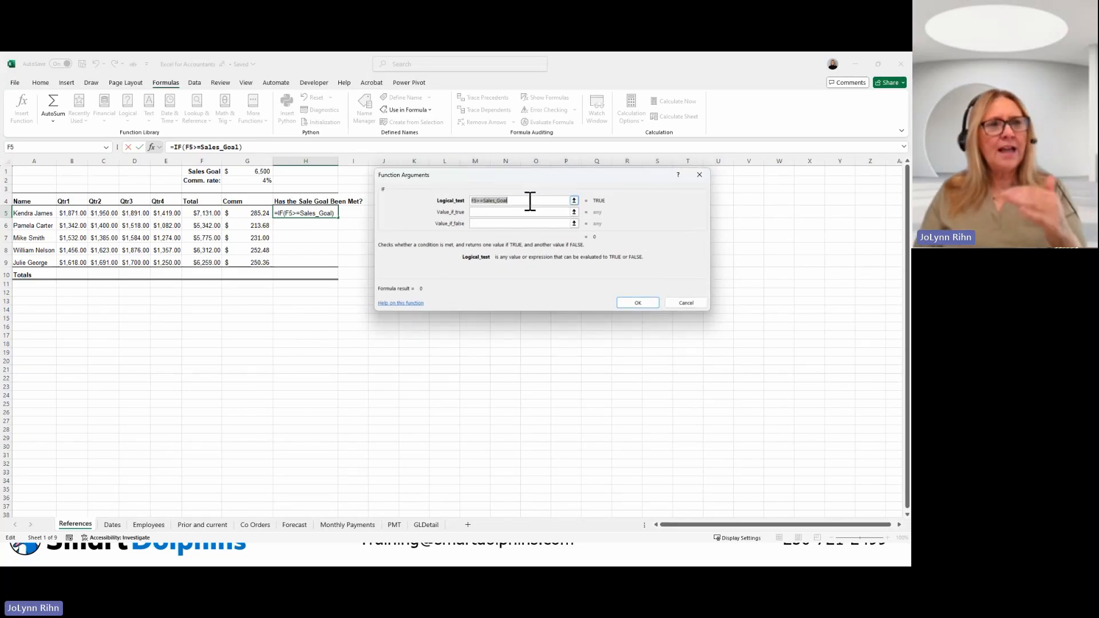
{"action": "left_click", "coordinate": [494, 212]}
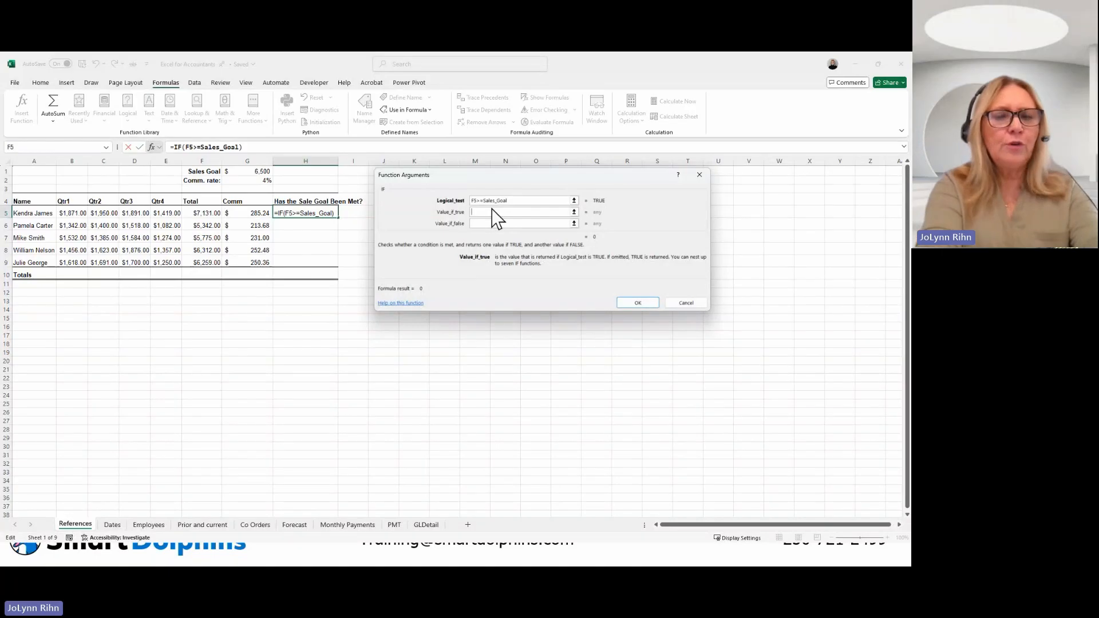
{"action": "type", "text": "Yes"}
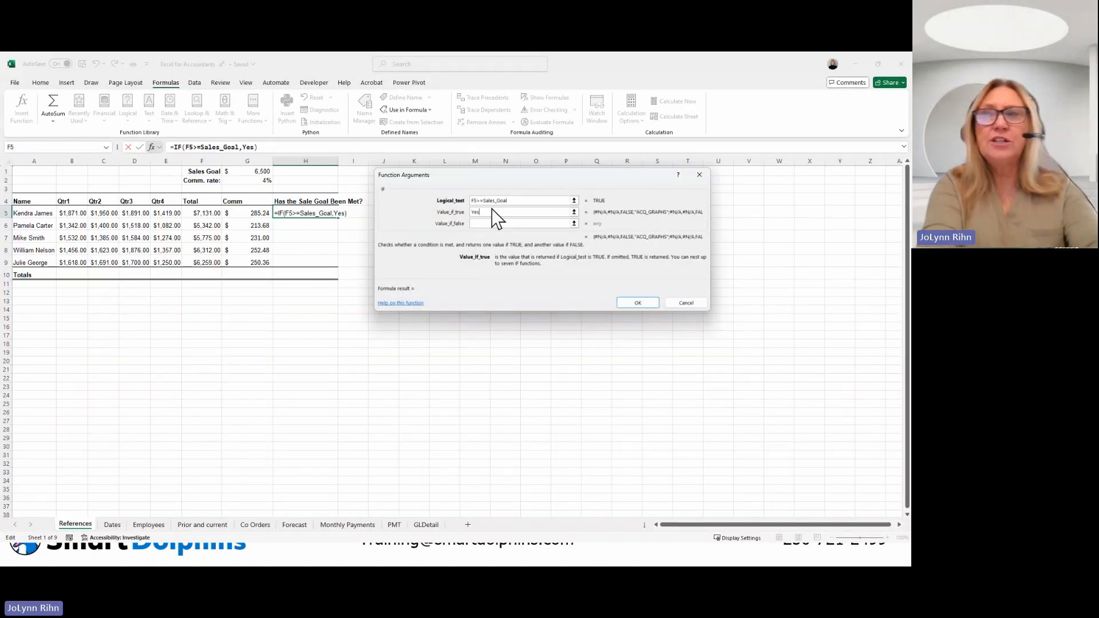
{"action": "key", "text": "Tab"}
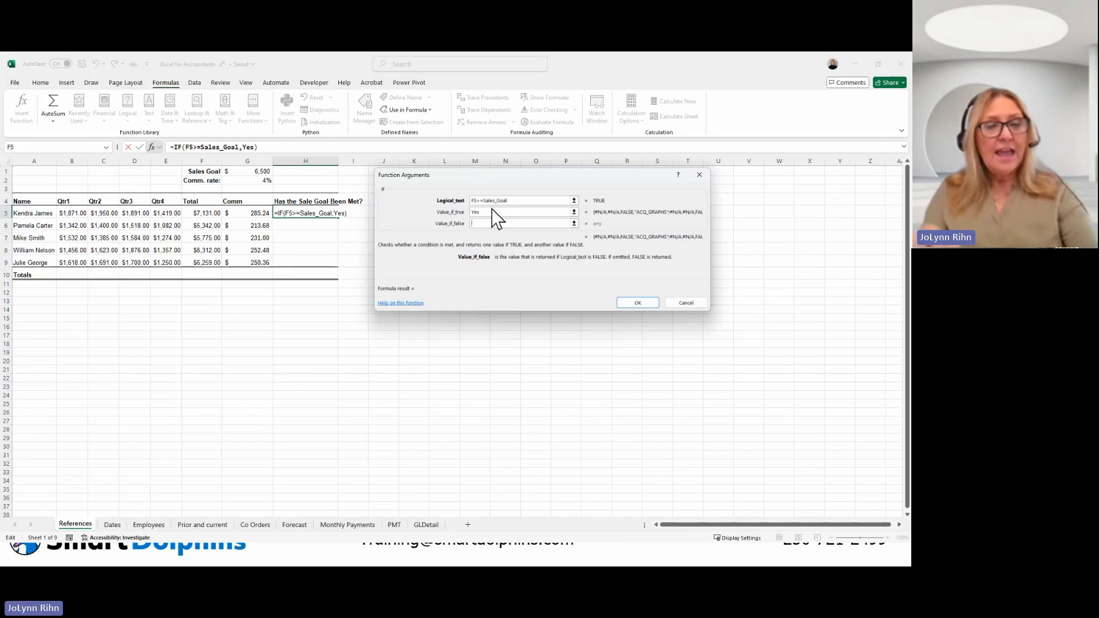
{"action": "type", "text": "No"}
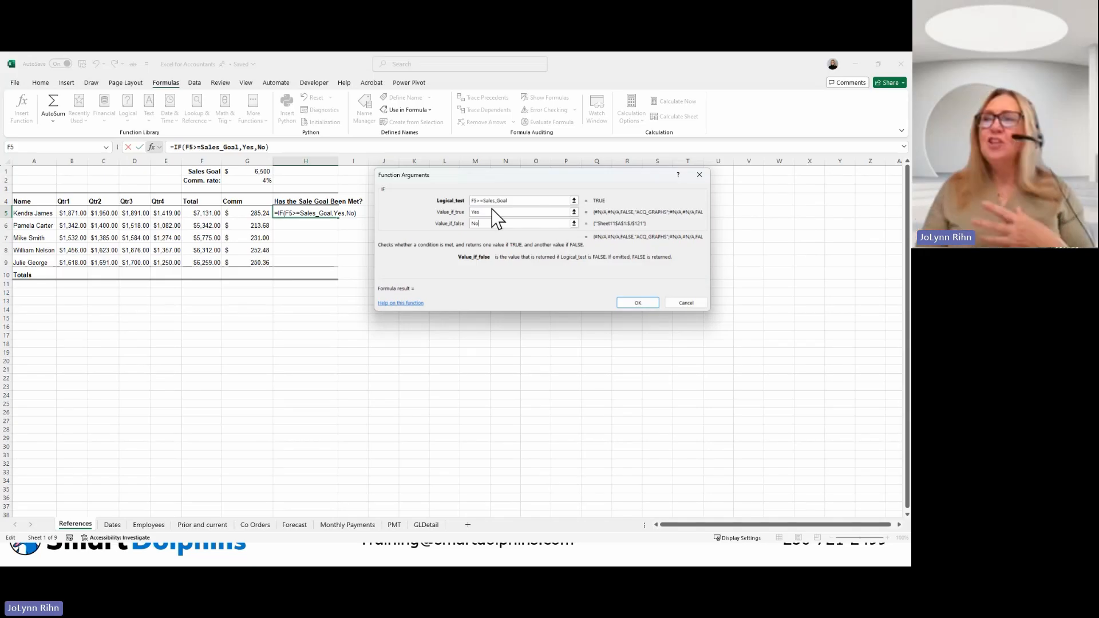
{"action": "left_click", "coordinate": [638, 303]}
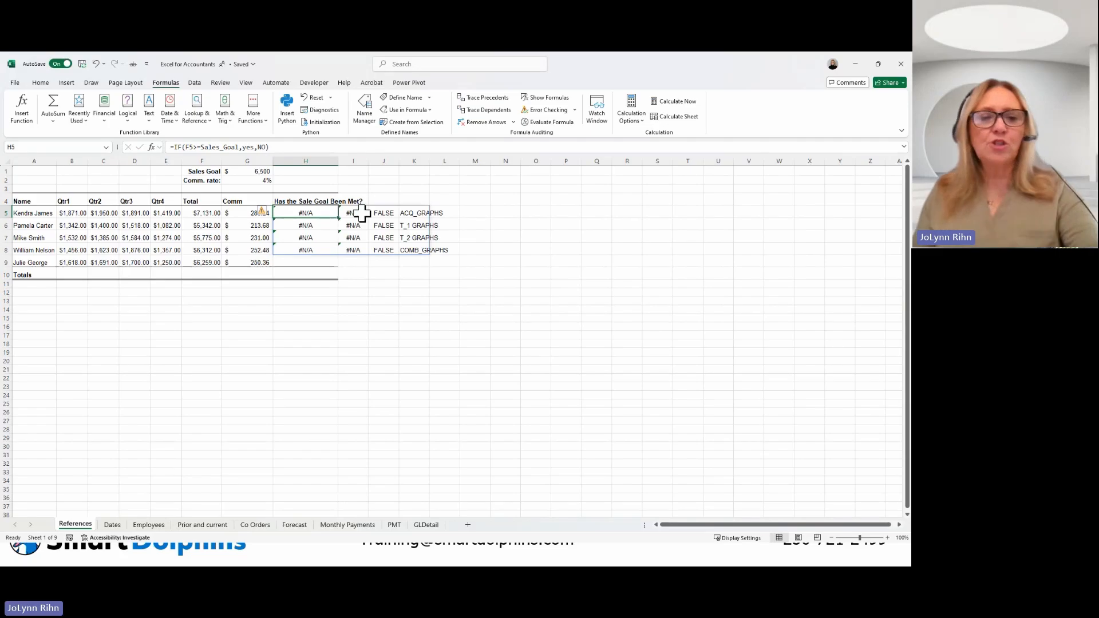
{"action": "key", "text": "Delete"}
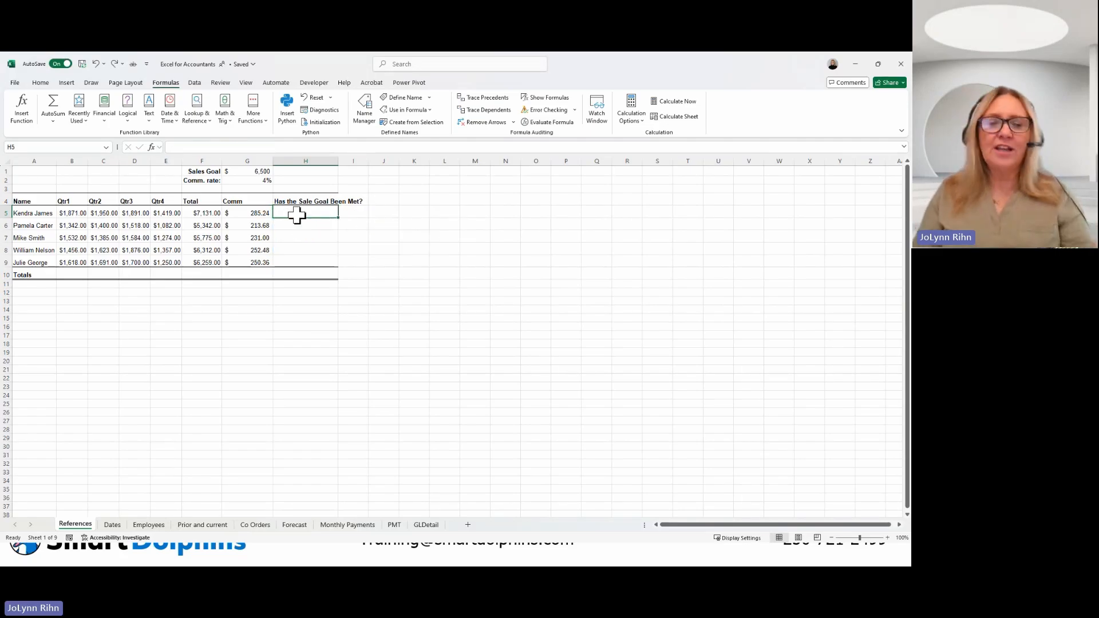
Restart the IF function in H5 with its function arguments, setting the logical test to F5>=Sales_Goal.
{"action": "type", "text": "=i"}
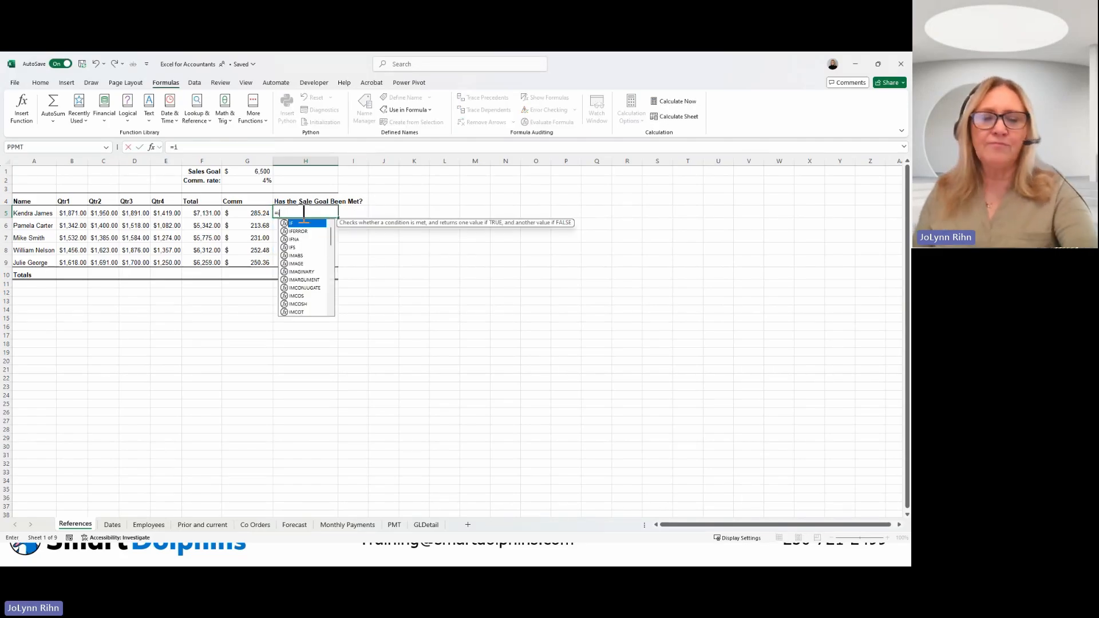
{"action": "type", "text": "f"}
{"action": "double_click", "coordinate": [289, 225]}
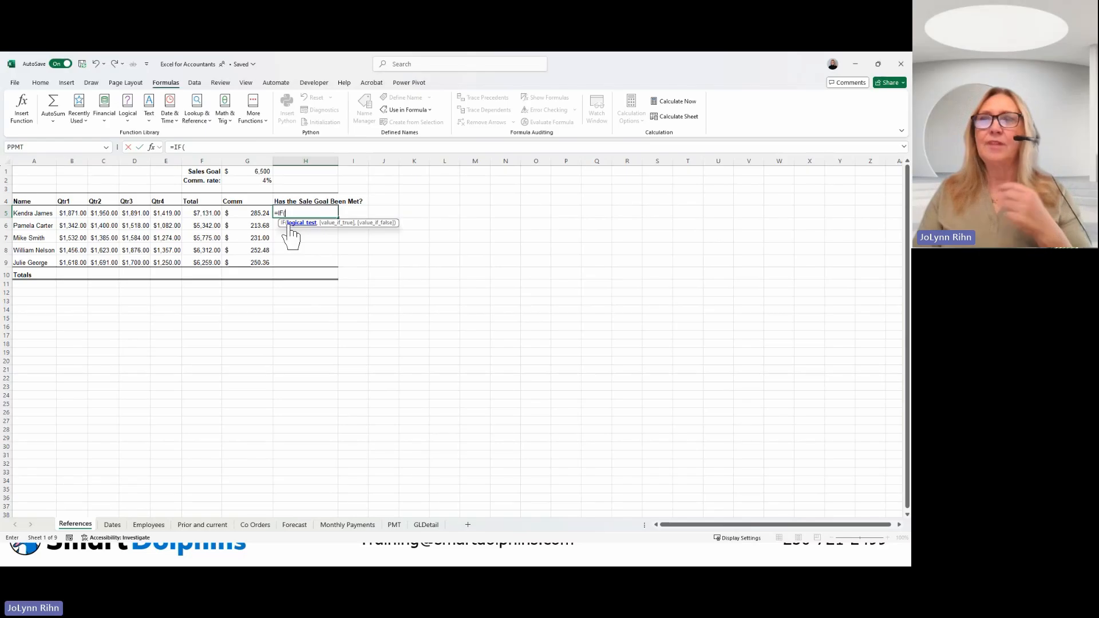
{"action": "left_click", "coordinate": [151, 147]}
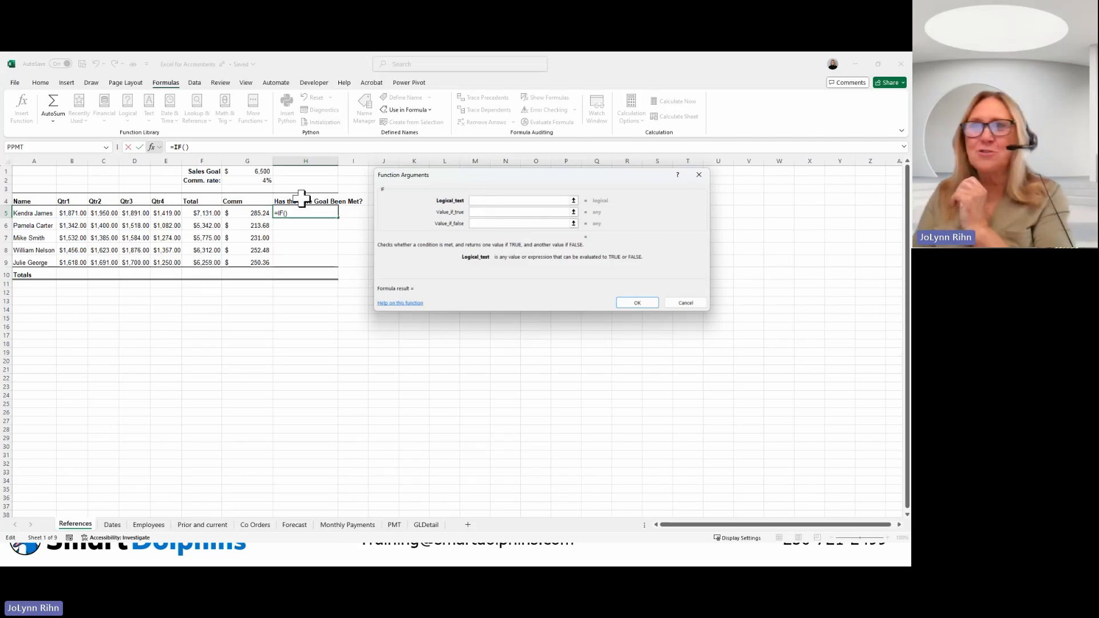
{"action": "left_click", "coordinate": [208, 212]}
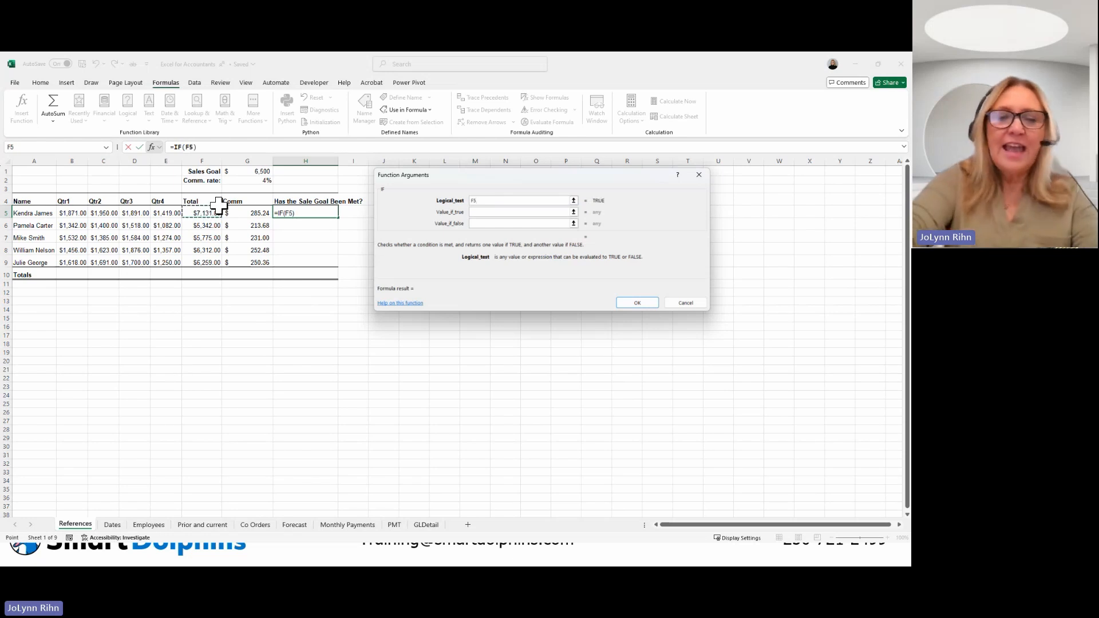
{"action": "type", "text": ">="}
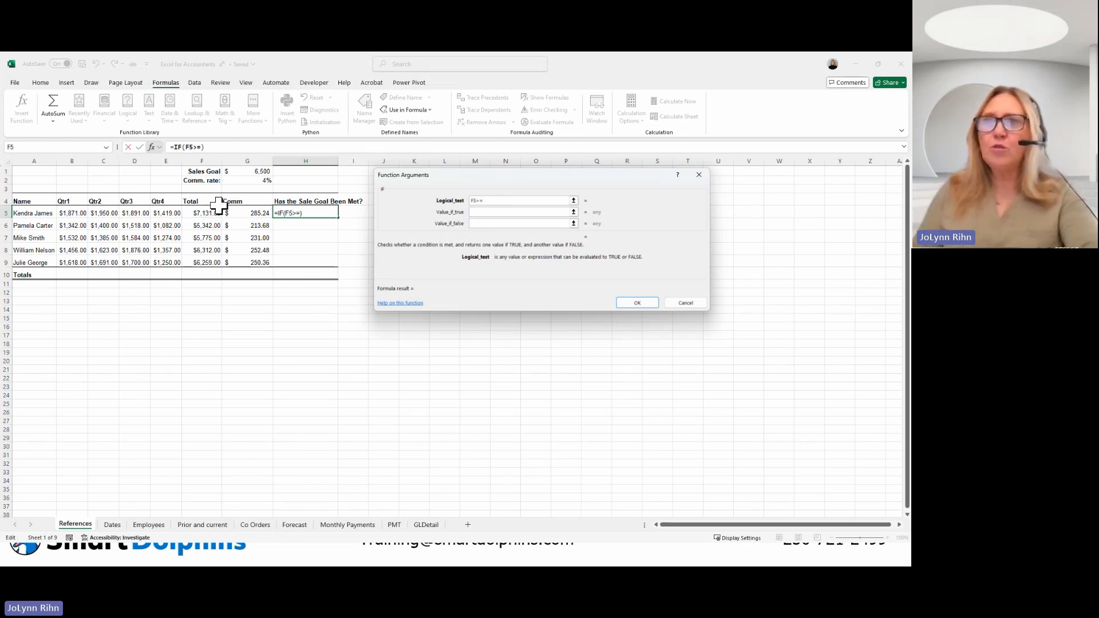
{"action": "left_click", "coordinate": [231, 172]}
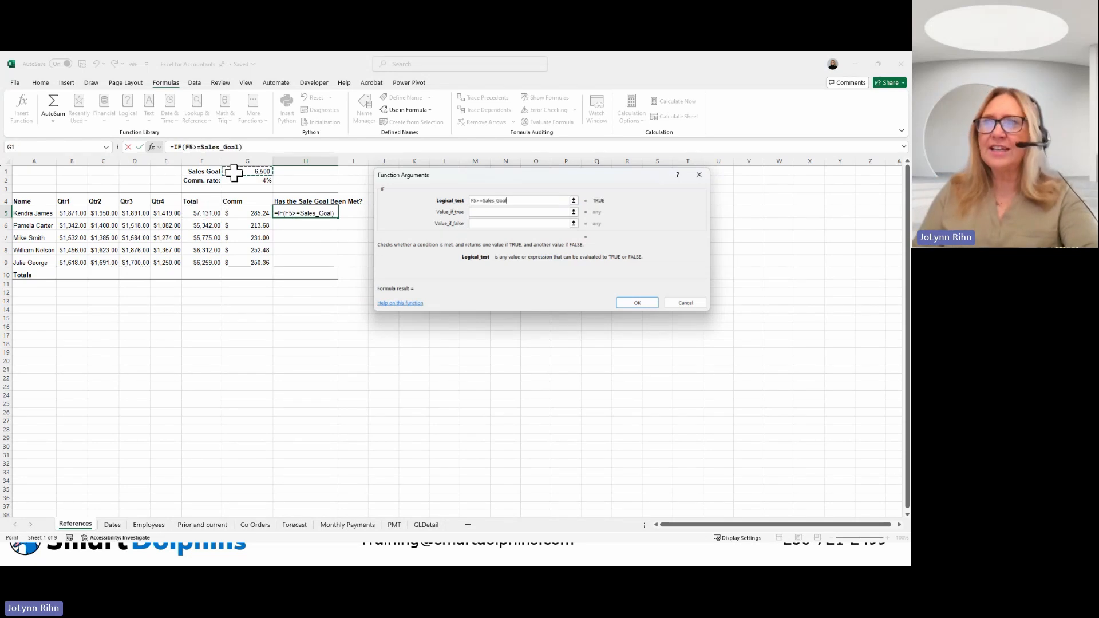
Try completing the H5 IF function with yes if true and no if false, and clear the resulting cells.
{"action": "left_click", "coordinate": [491, 212]}
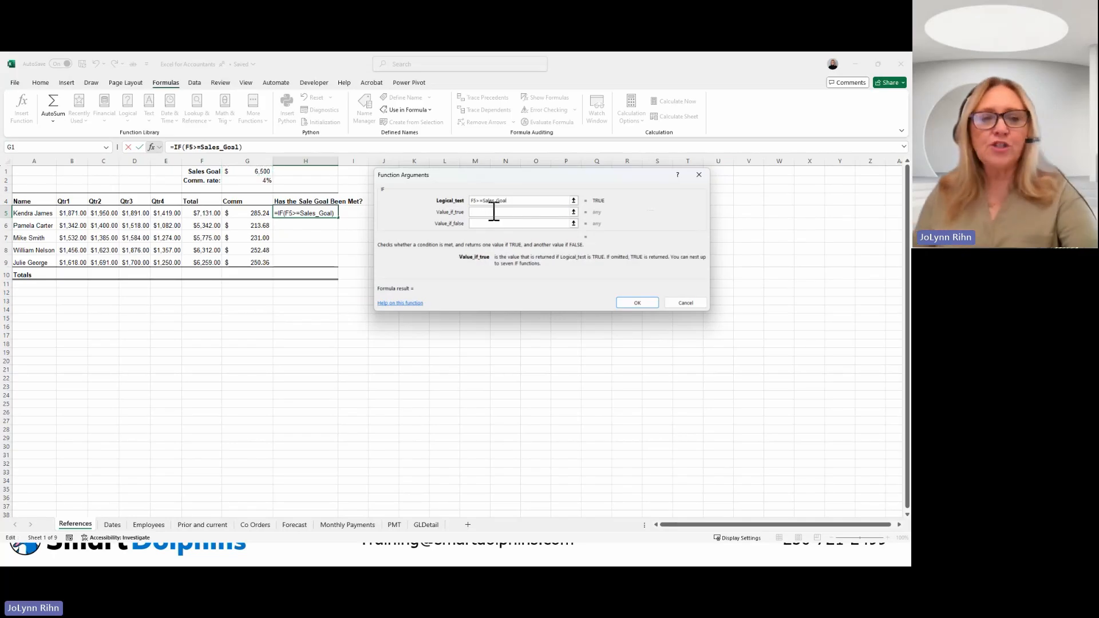
{"action": "type", "text": "yes"}
{"action": "left_click", "coordinate": [502, 222]}
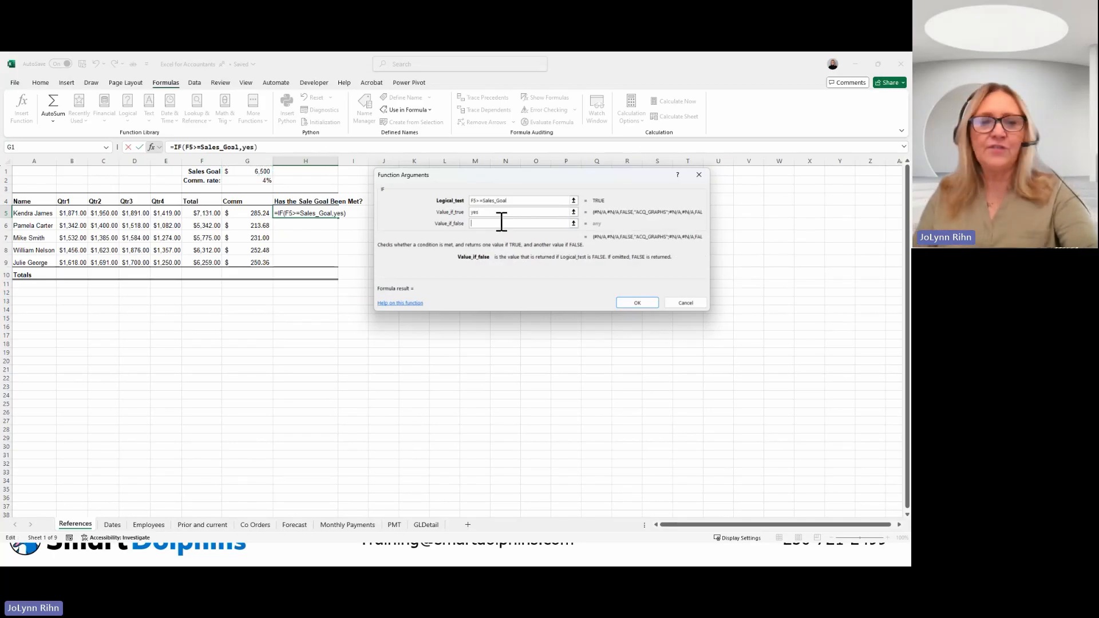
{"action": "type", "text": "no"}
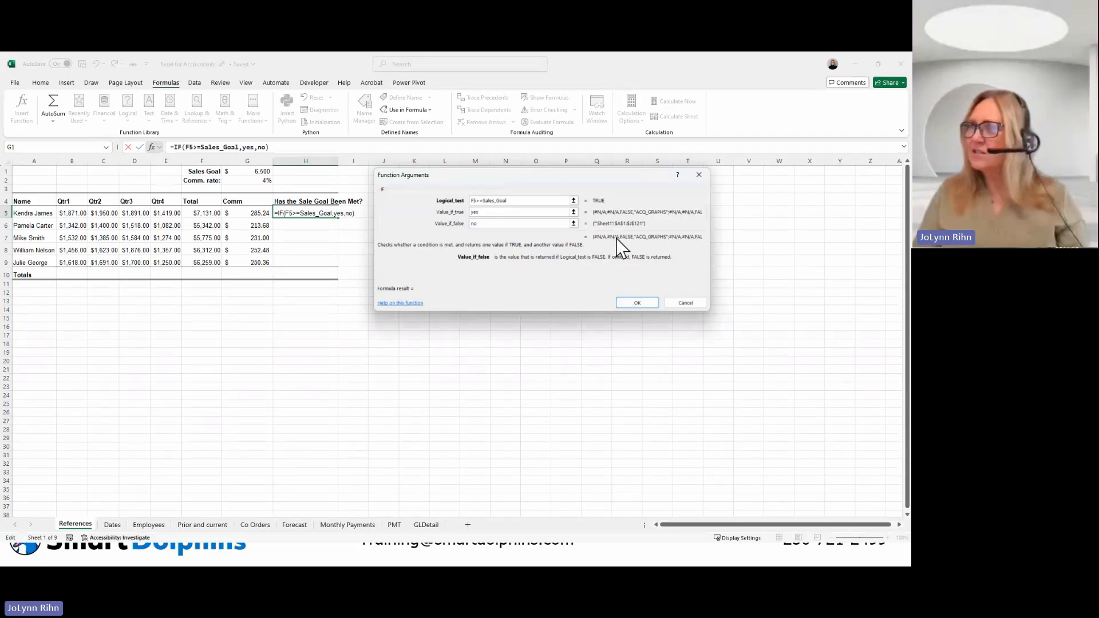
{"action": "left_click", "coordinate": [623, 300]}
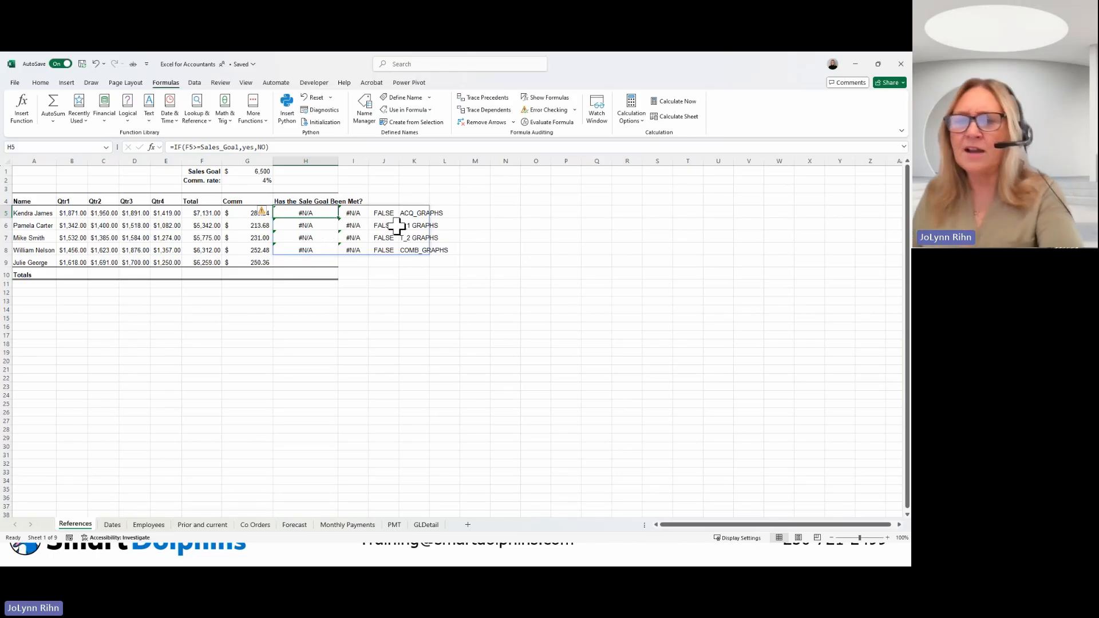
{"action": "left_click_drag", "start_coordinate": [327, 213], "coordinate": [442, 249]}
{"action": "key", "text": "Delete"}
{"action": "left_click", "coordinate": [301, 213]}
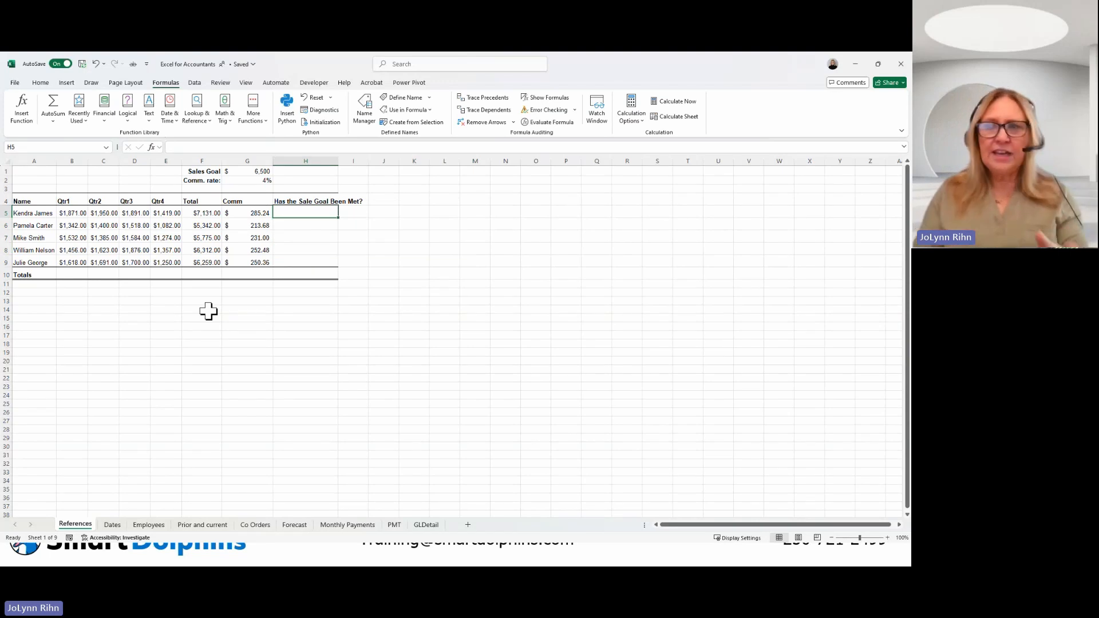
On the Employees sheet, begin a SUMIF formula in G6 with the Department cells D10:D49 as its range.
{"action": "left_click", "coordinate": [148, 524]}
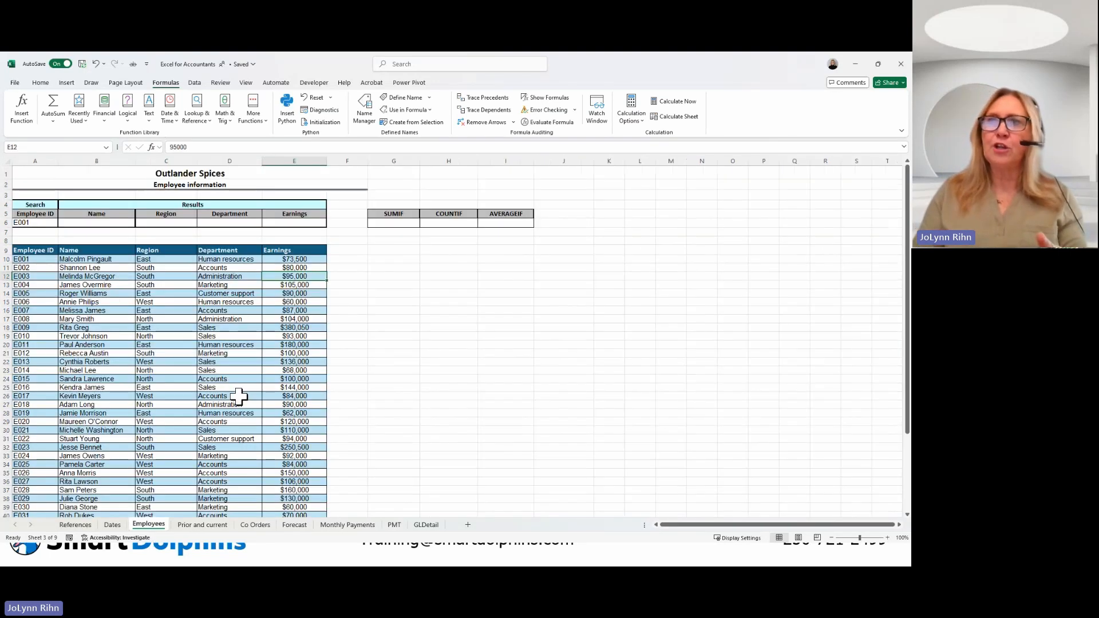
{"action": "left_click", "coordinate": [401, 224]}
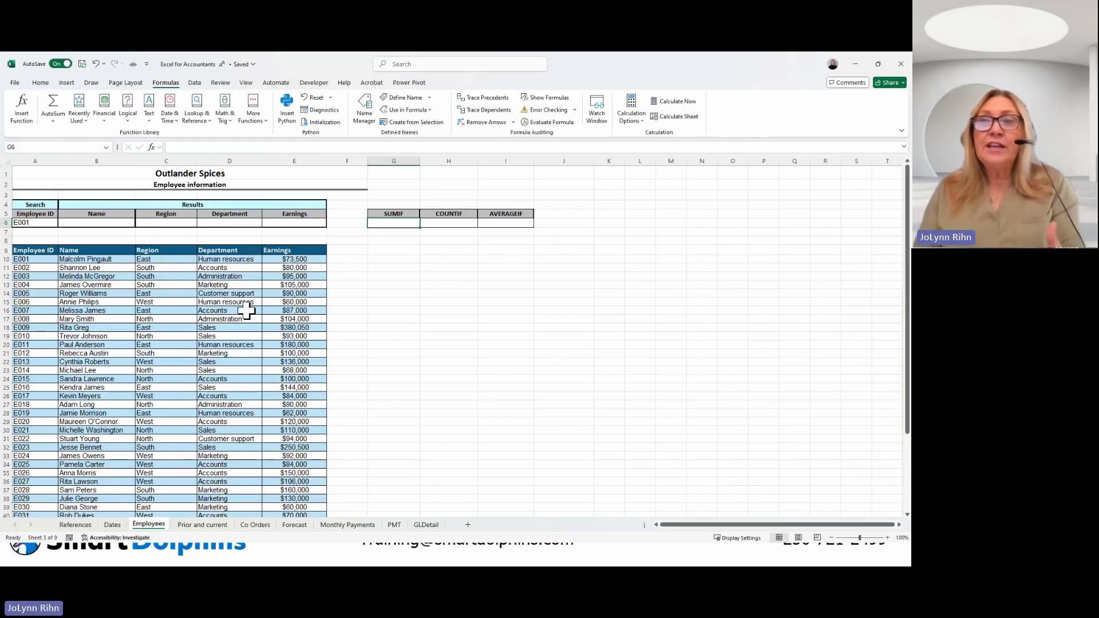
{"action": "left_click", "coordinate": [240, 285]}
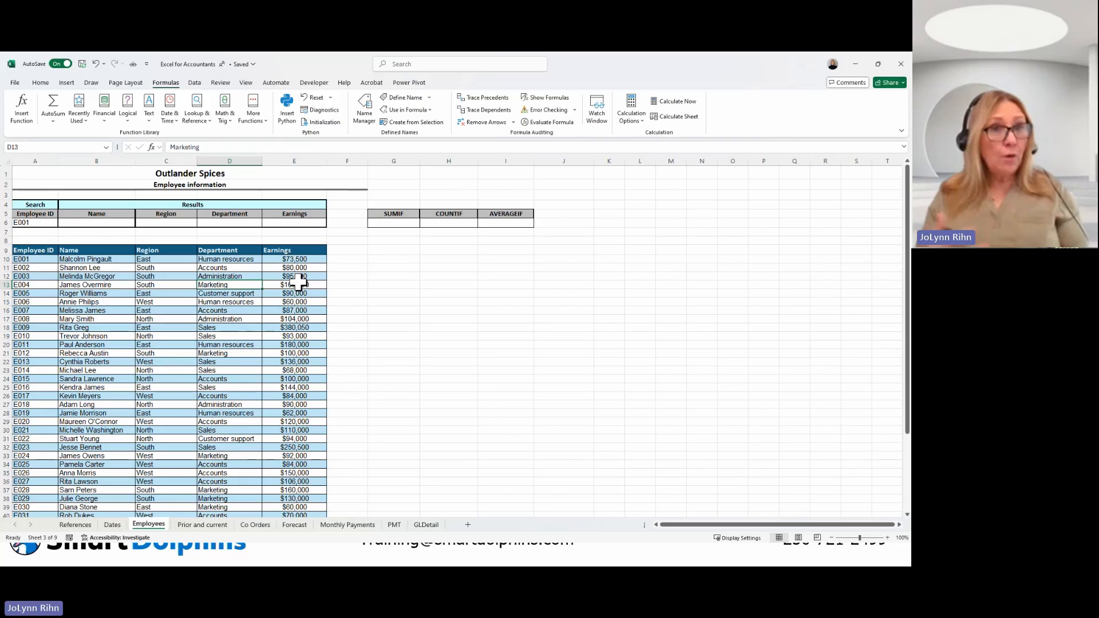
{"action": "left_click", "coordinate": [403, 224]}
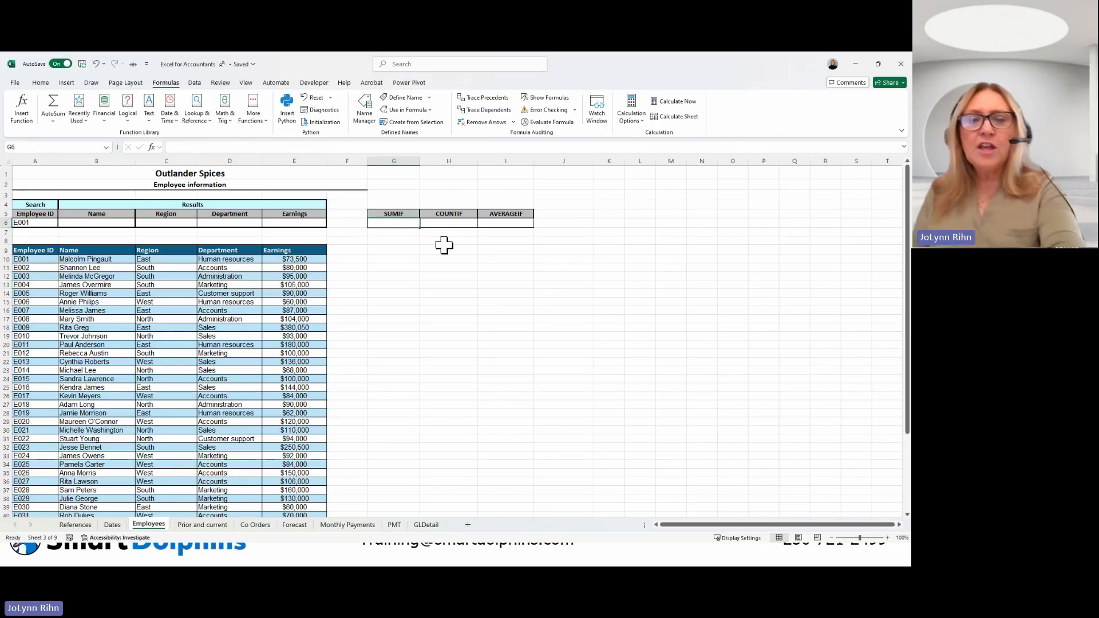
{"action": "type", "text": "=su"}
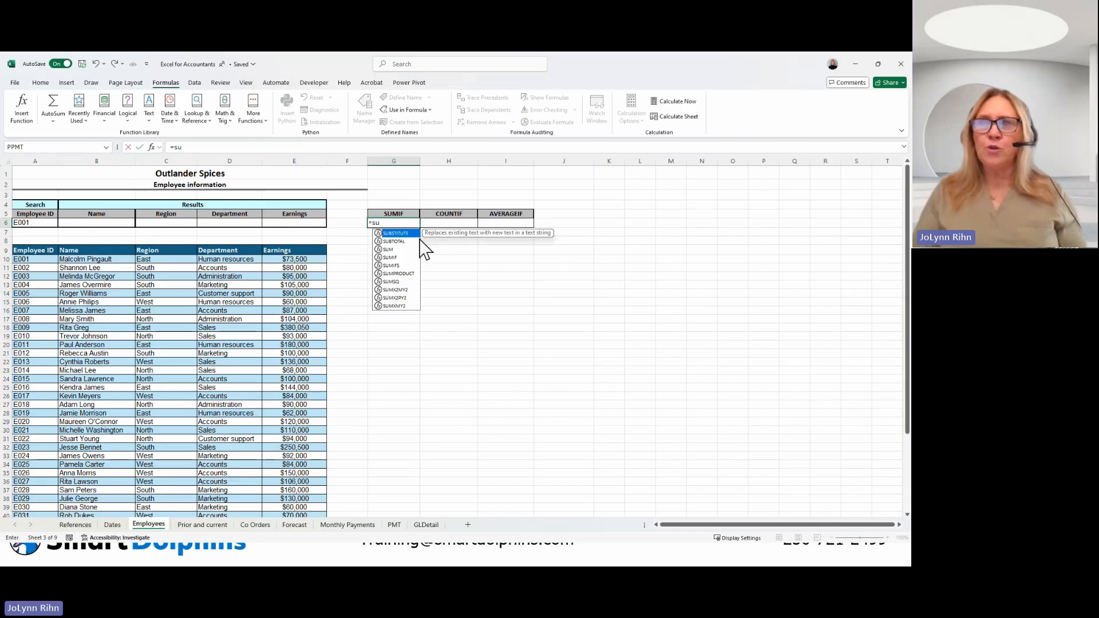
{"action": "double_click", "coordinate": [397, 257]}
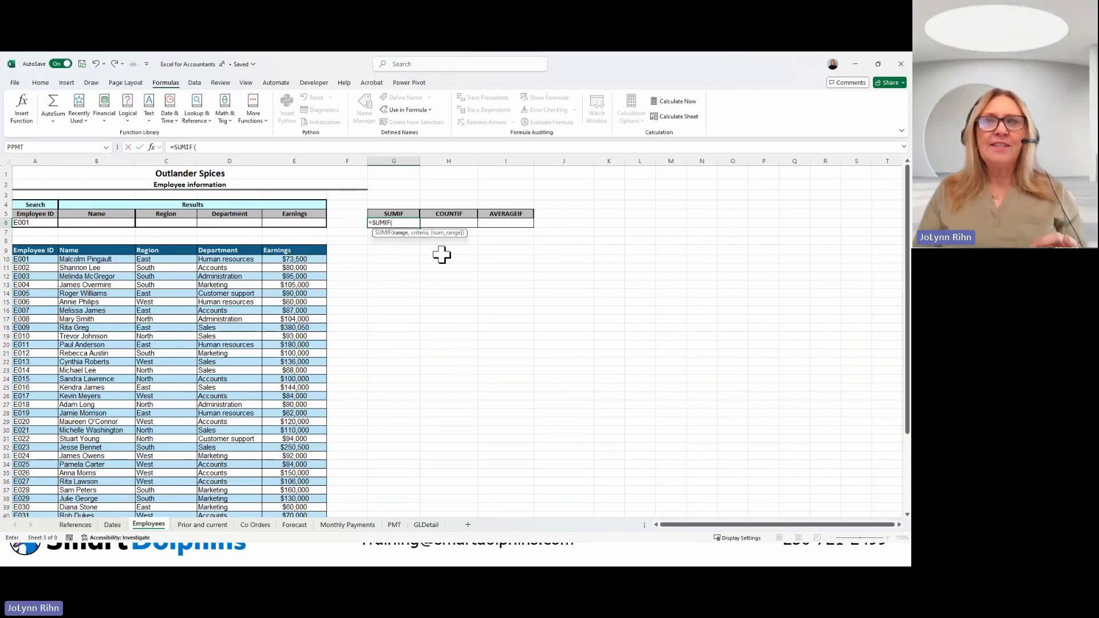
{"action": "left_click", "coordinate": [231, 258]}
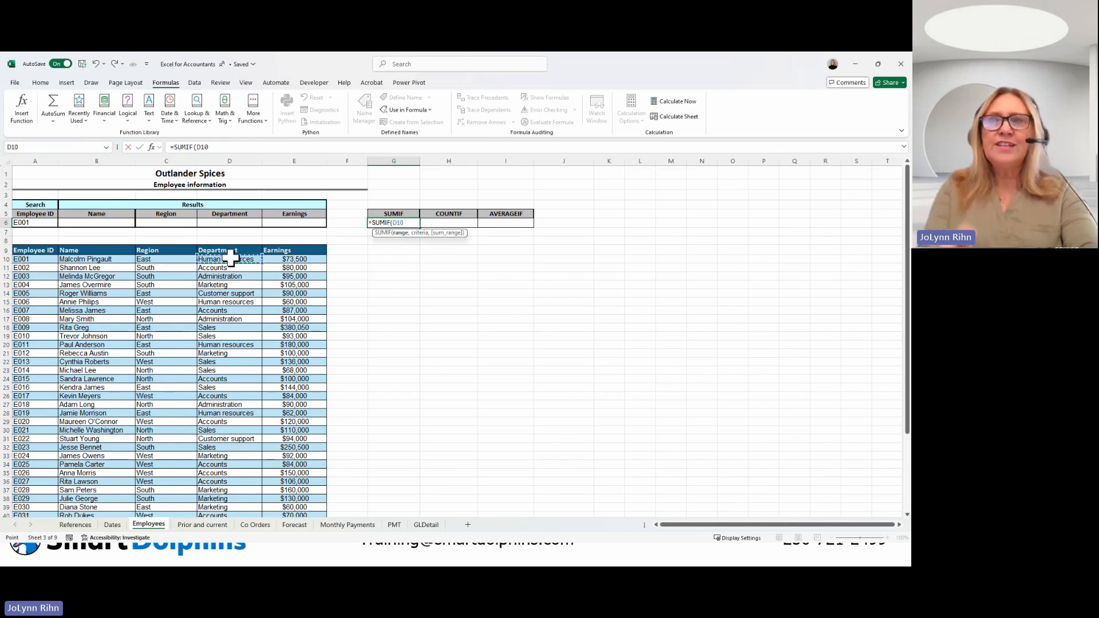
{"action": "key", "text": "ctrl+shift+Down"}
{"action": "scroll", "coordinate": [385, 260], "scroll_direction": "up", "scroll_amount": 3}
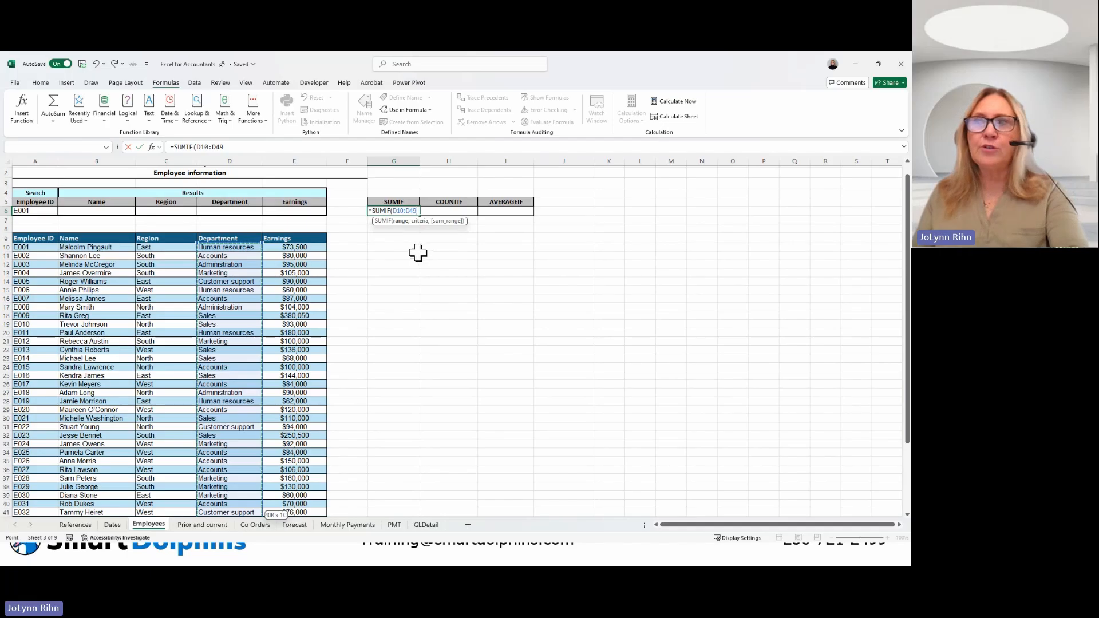
Complete the SUMIF formula in G6 with criteria "sales" and sum range E10:E49, and review the Sales rows' earnings.
{"action": "type", "text": ","}
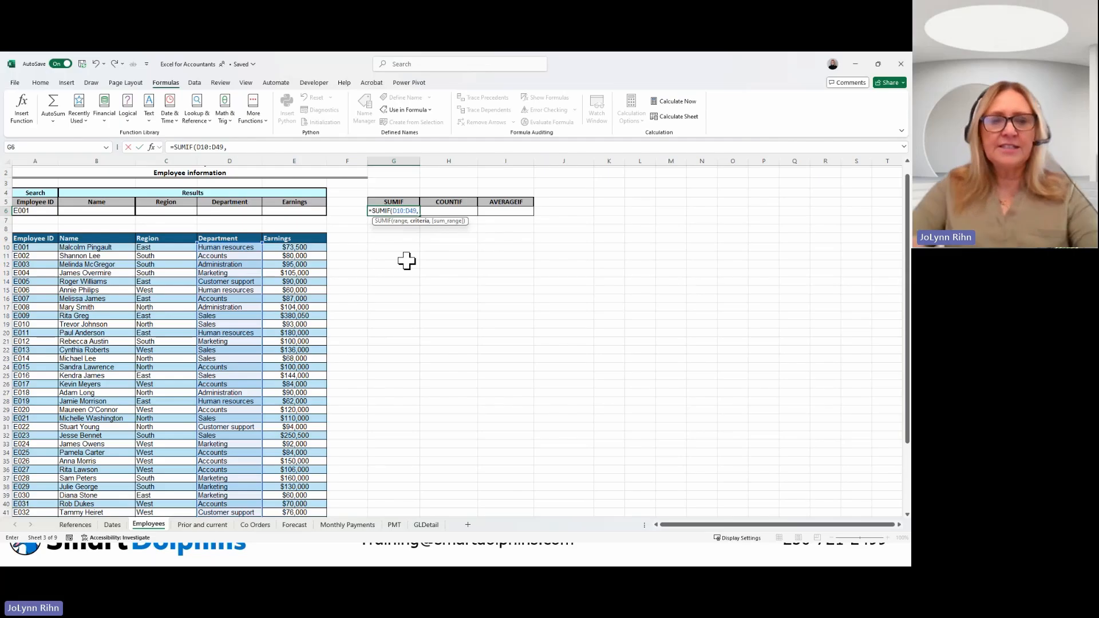
{"action": "type", "text": "\"sales\""}
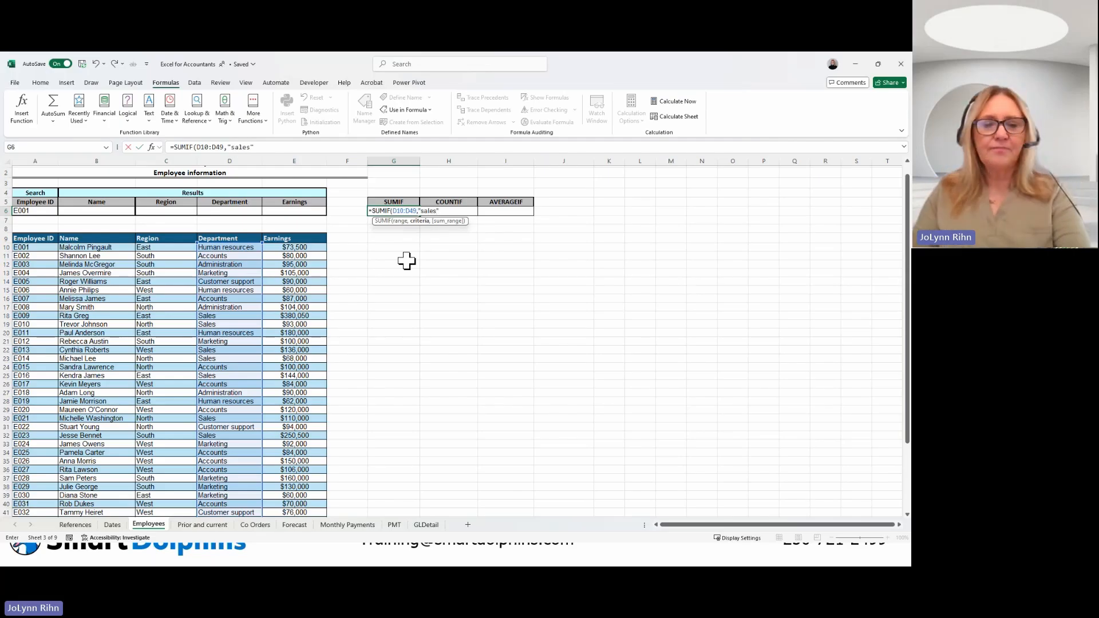
{"action": "type", "text": ","}
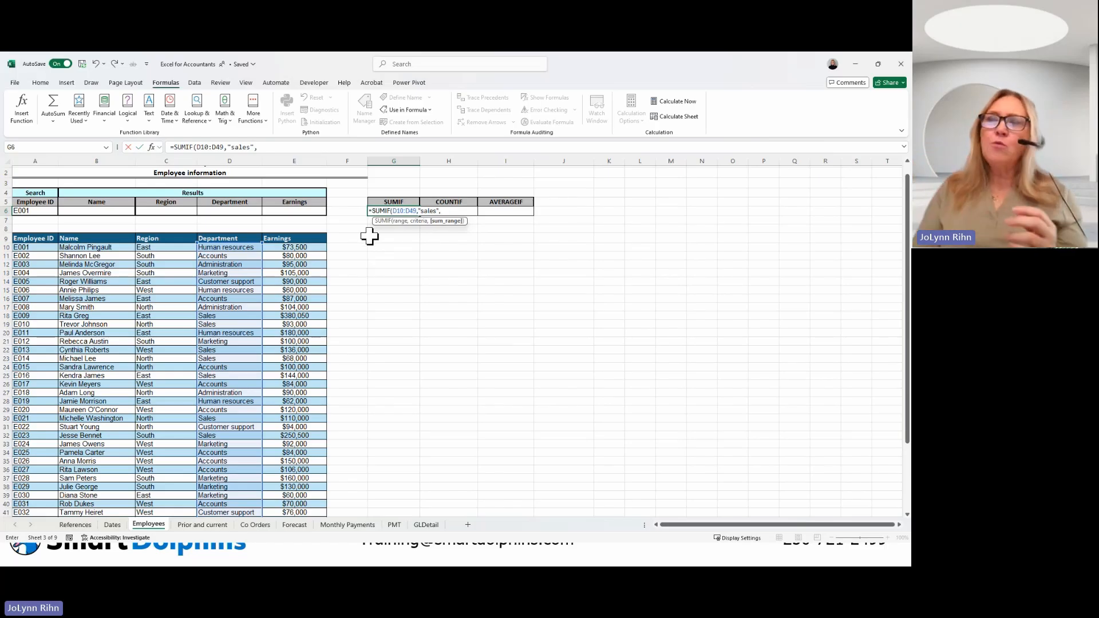
{"action": "left_click", "coordinate": [308, 256]}
{"action": "left_click", "coordinate": [308, 247]}
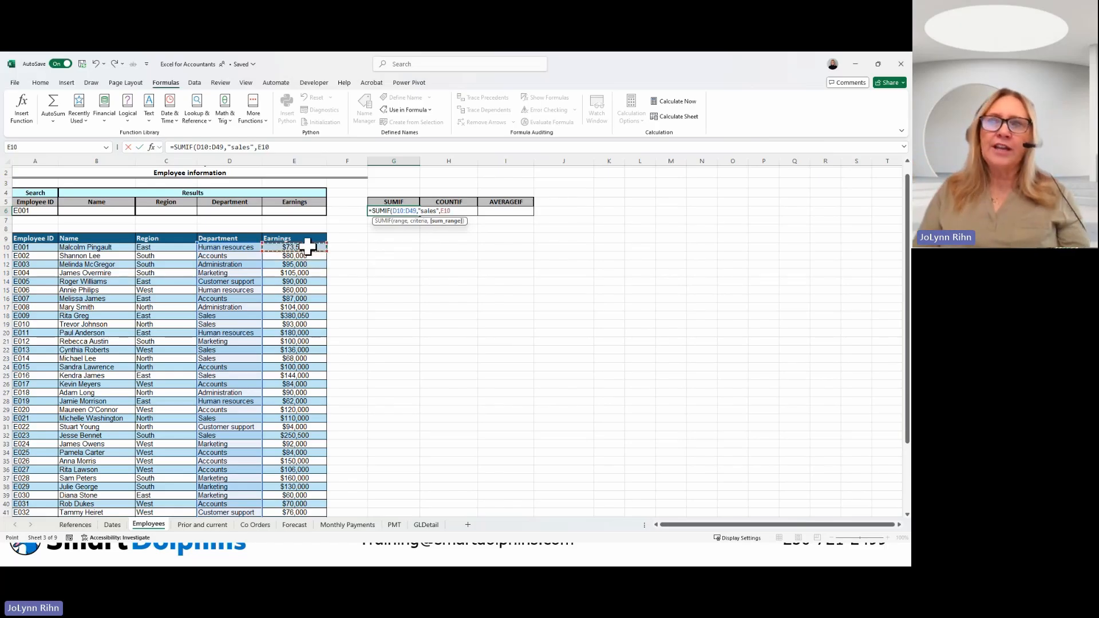
{"action": "key", "text": "ctrl+shift+Down"}
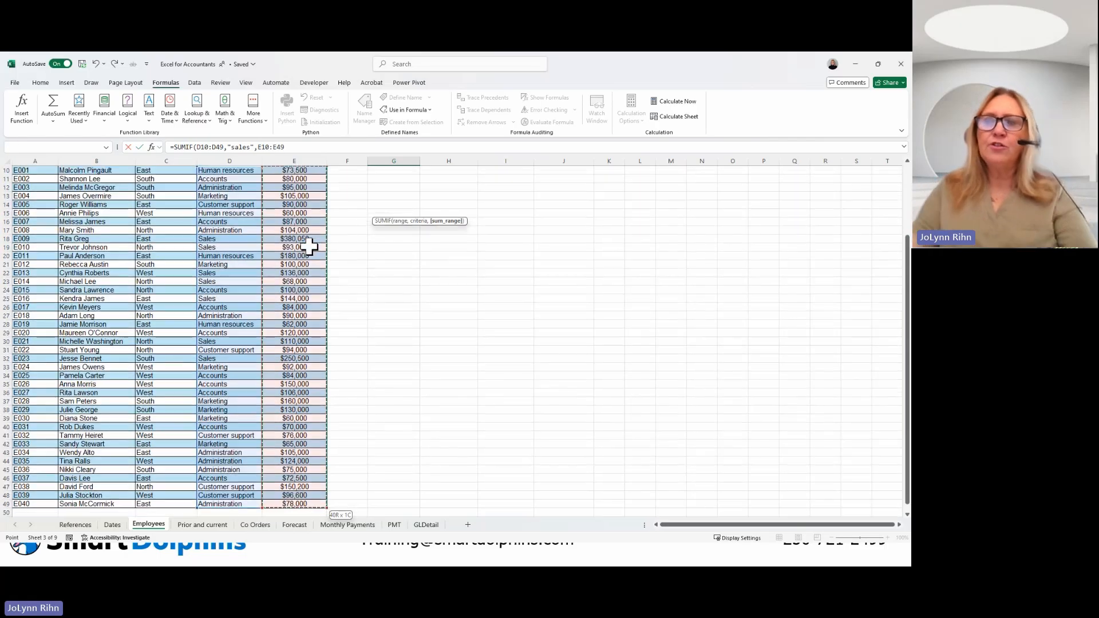
{"action": "key", "text": "ctrl+Return"}
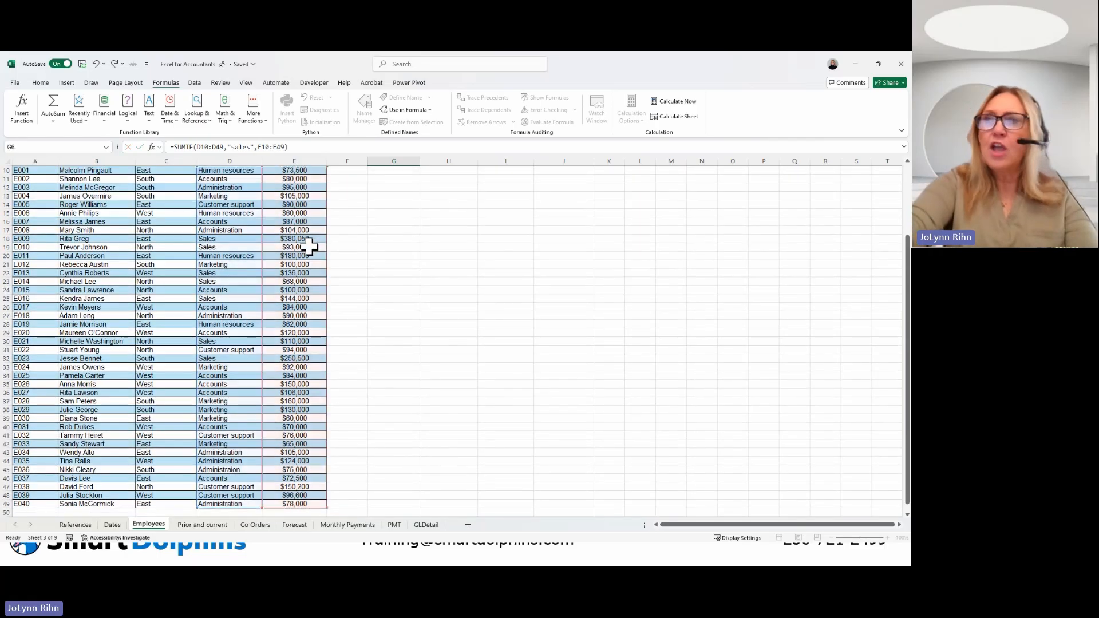
{"action": "key", "text": "Up"}
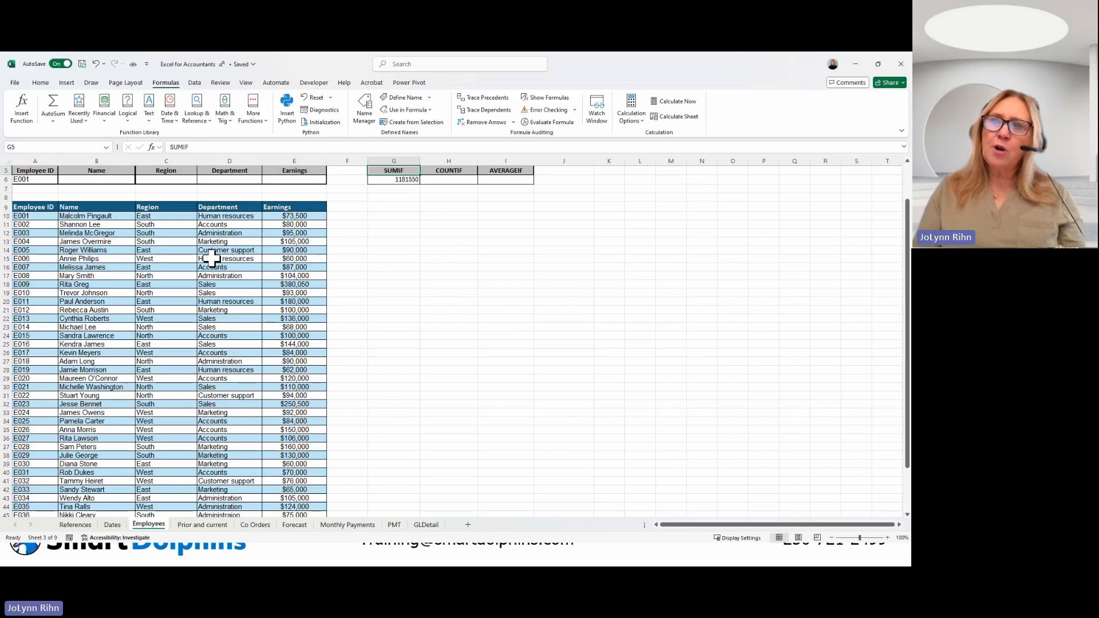
{"action": "left_click_drag", "start_coordinate": [207, 285], "coordinate": [291, 291]}
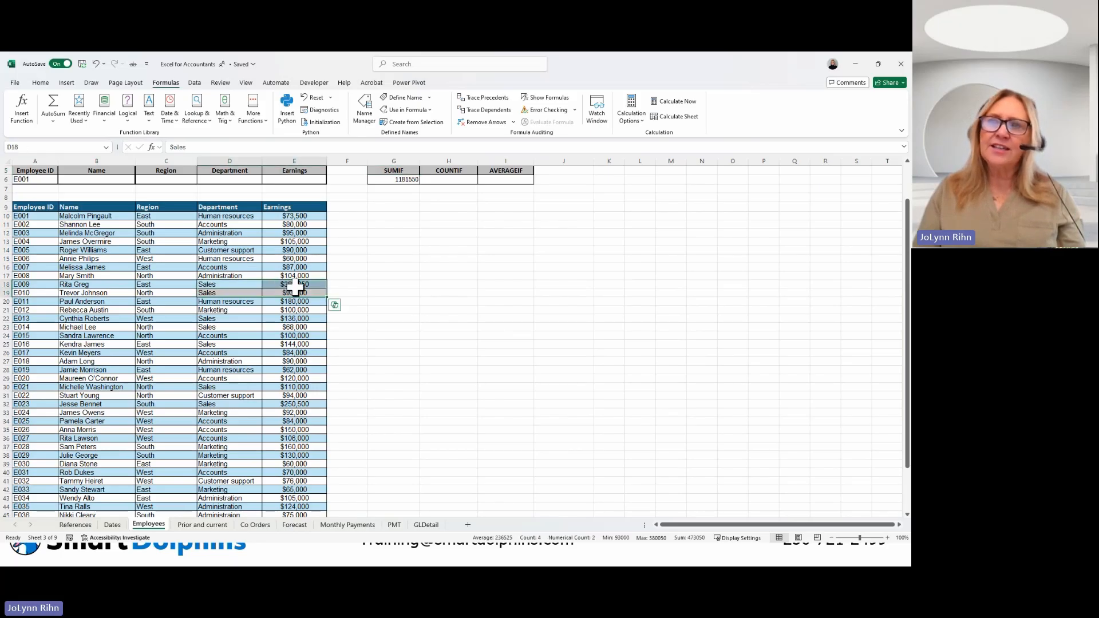
{"action": "left_click", "coordinate": [295, 284]}
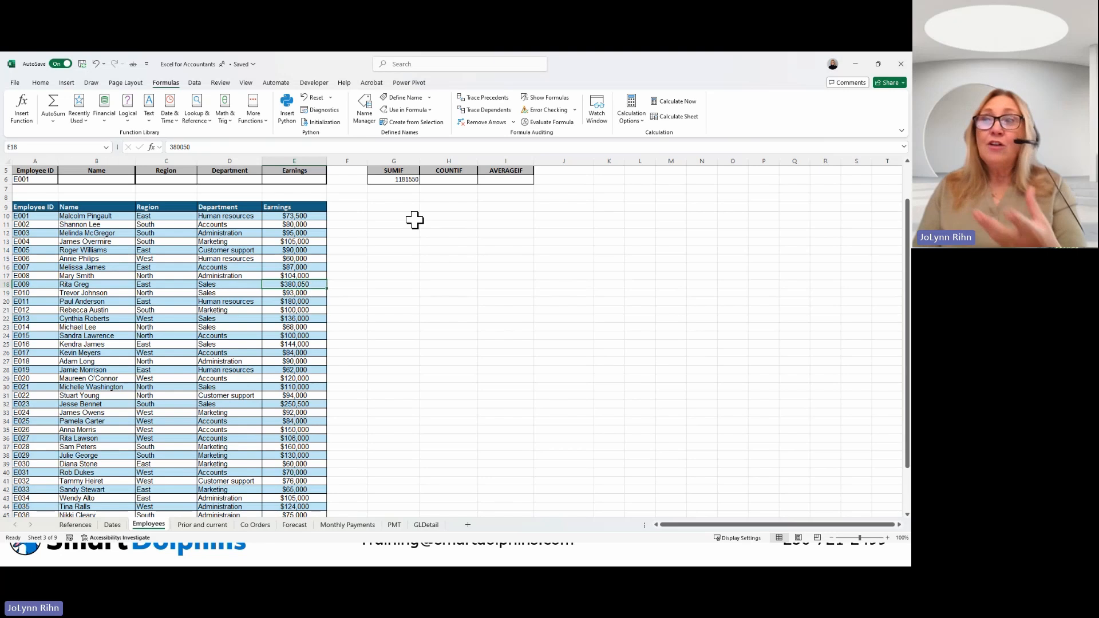
Enter a COUNTIF formula in H6 that counts the "sales" entries in the Department range D10:D49.
{"action": "scroll", "coordinate": [401, 199], "scroll_direction": "up", "scroll_amount": 2}
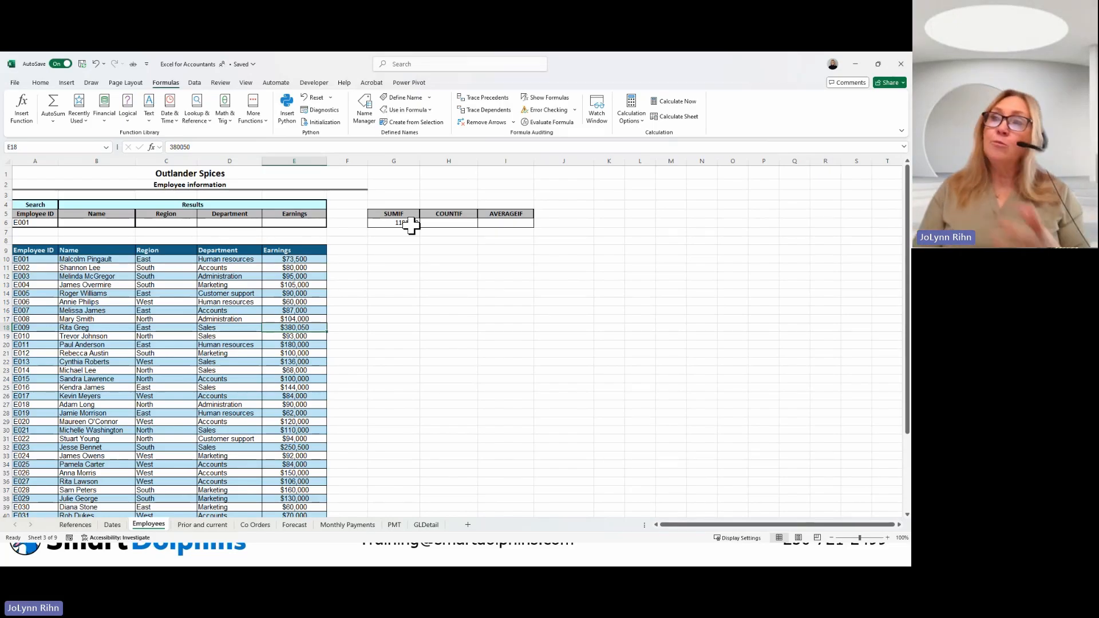
{"action": "left_click", "coordinate": [444, 223]}
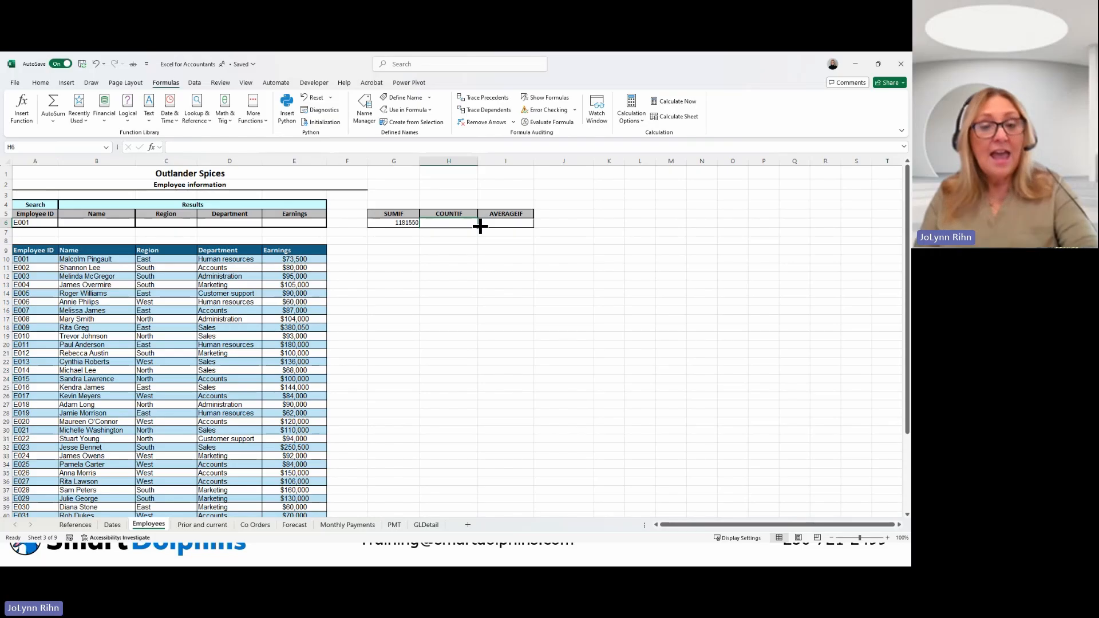
{"action": "type", "text": "=co"}
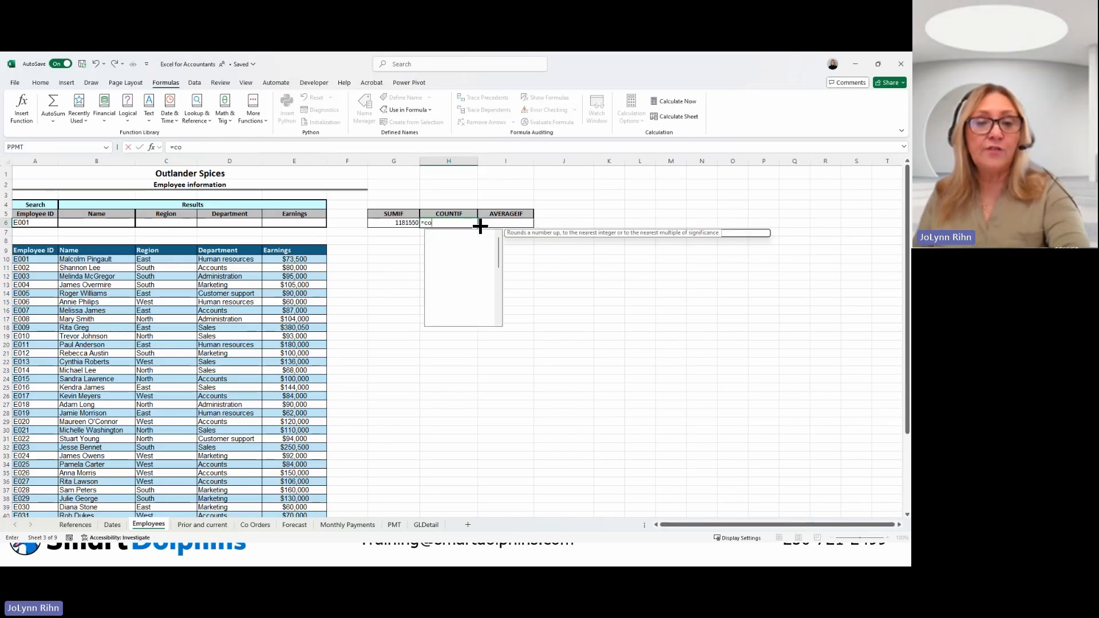
{"action": "type", "text": "u"}
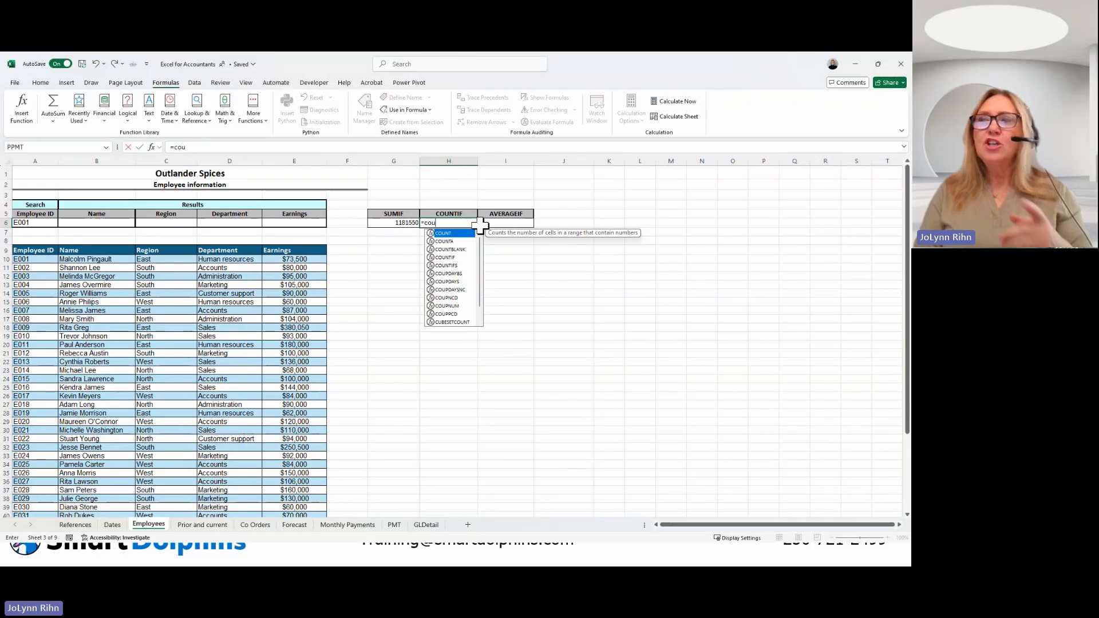
{"action": "double_click", "coordinate": [449, 258]}
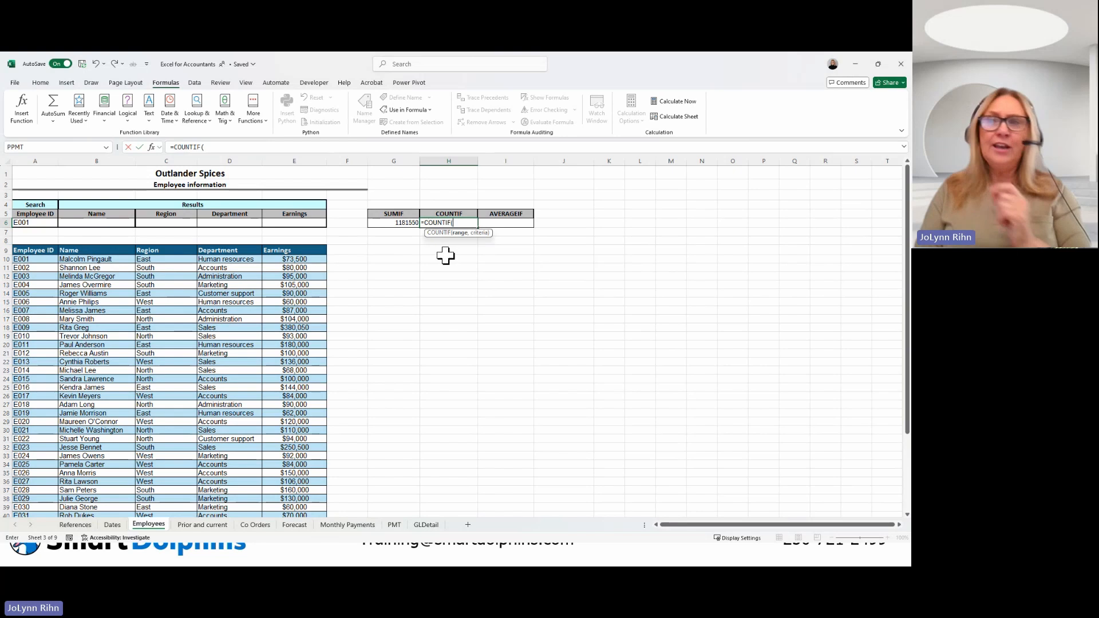
{"action": "left_click", "coordinate": [248, 259]}
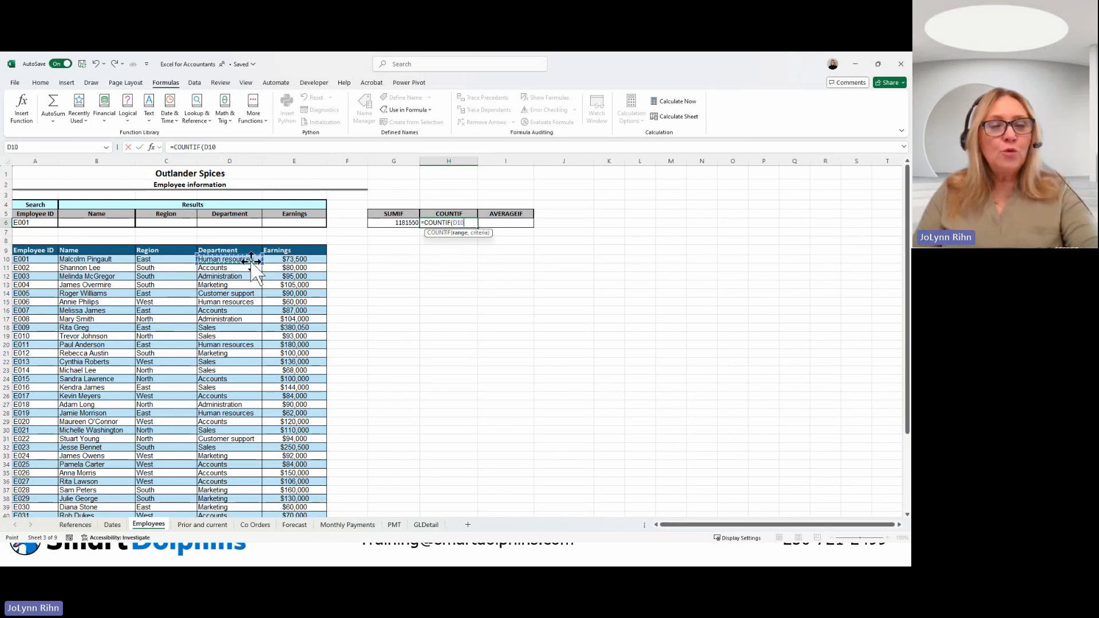
{"action": "key", "text": "ctrl+shift+Down"}
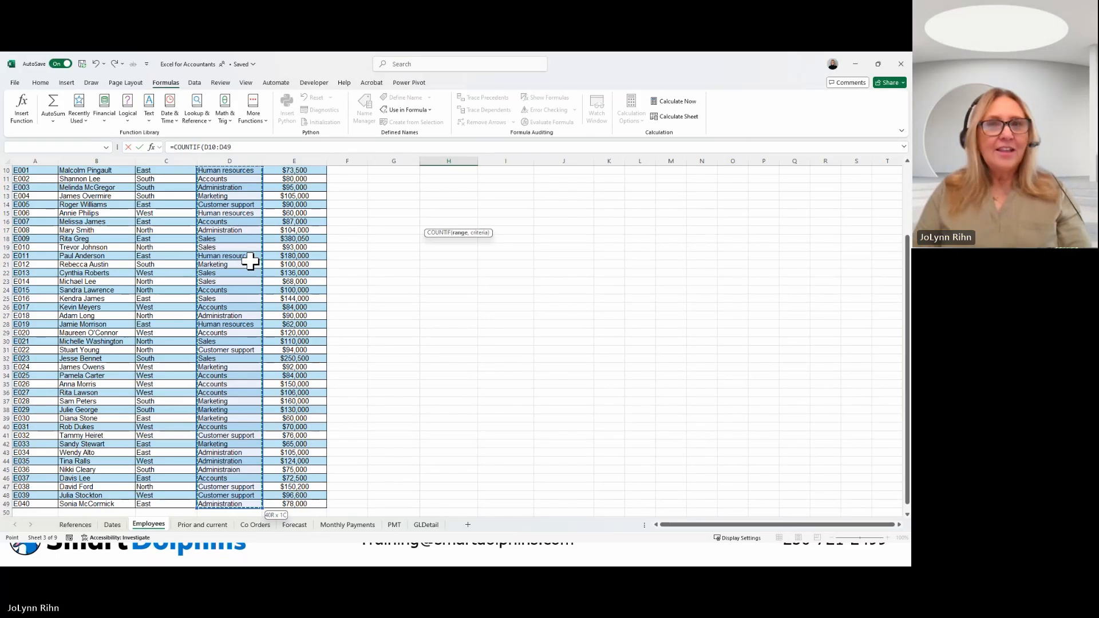
{"action": "scroll", "coordinate": [344, 286], "scroll_direction": "up", "scroll_amount": 3}
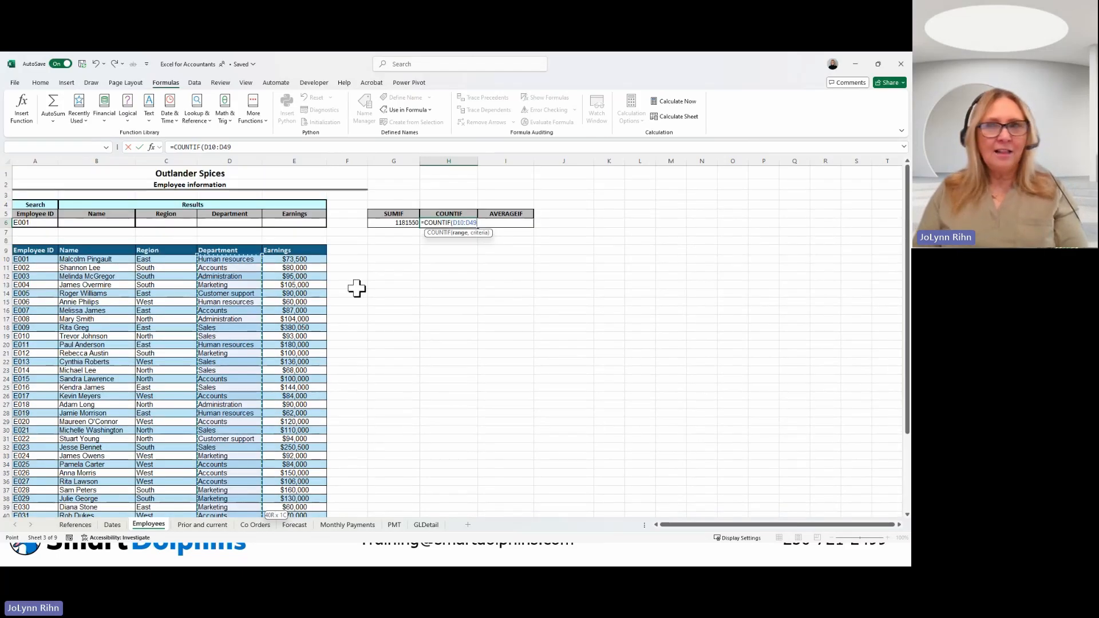
{"action": "type", "text": ","}
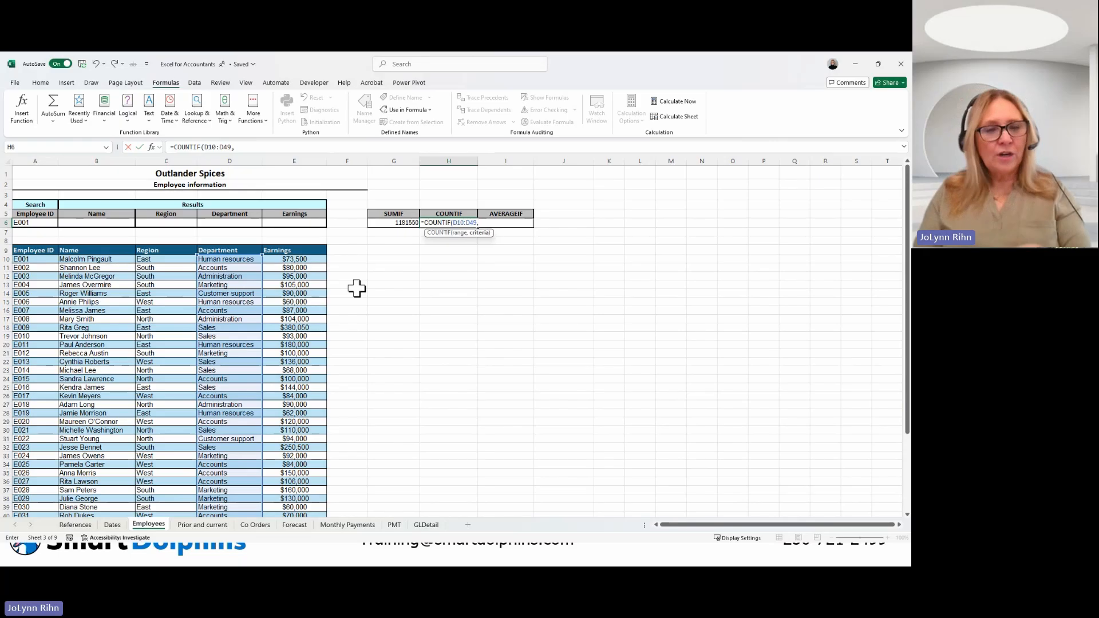
{"action": "type", "text": "\"sa"}
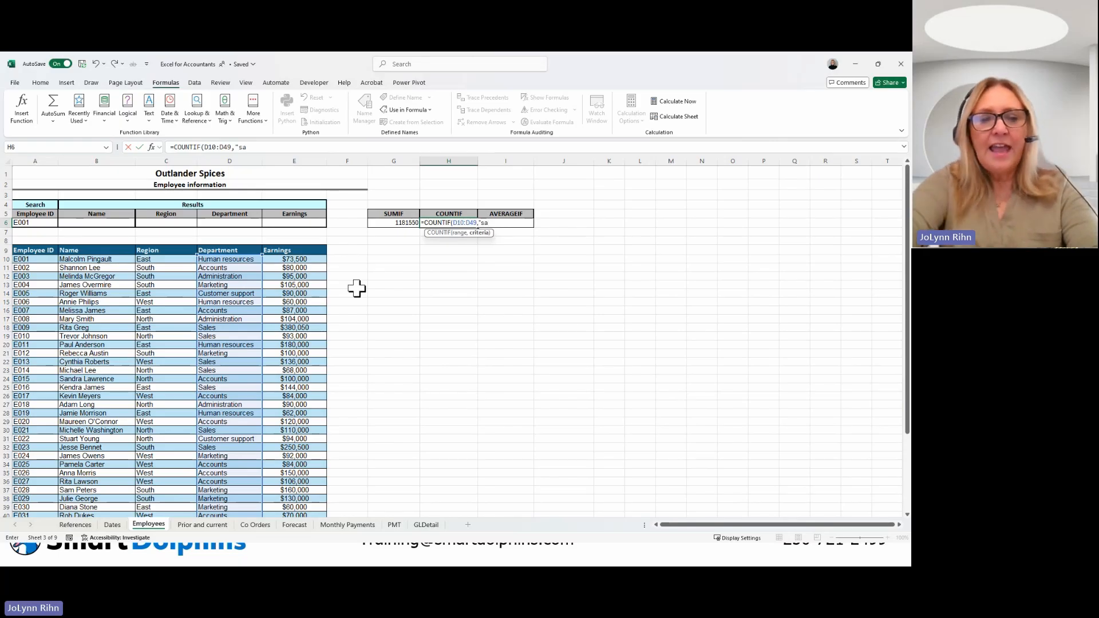
{"action": "type", "text": "les"}
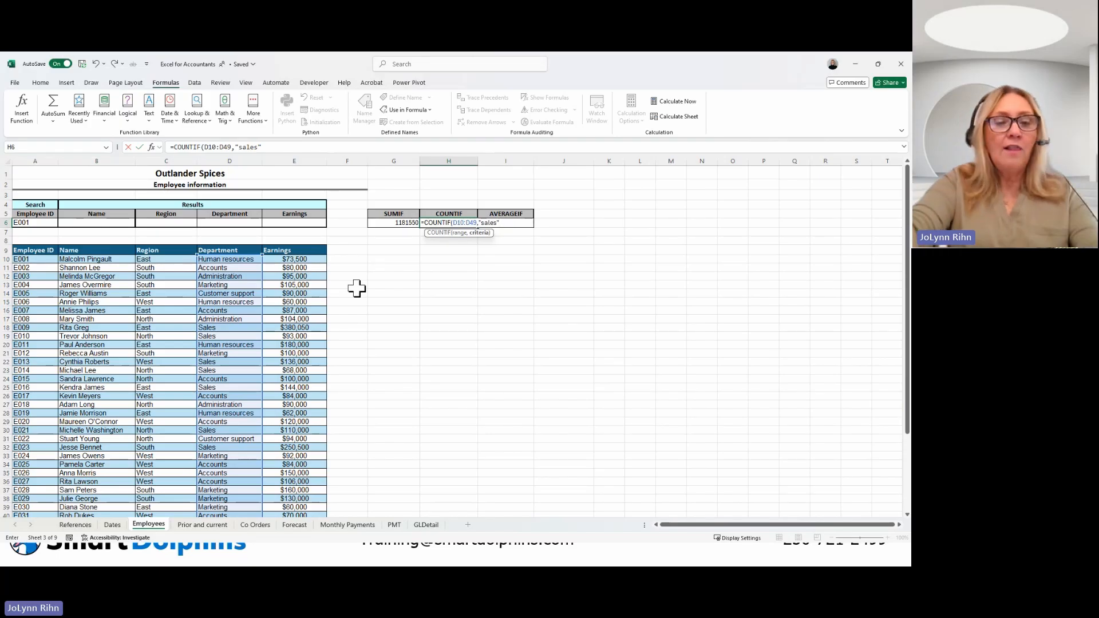
{"action": "key", "text": "ctrl+Return"}
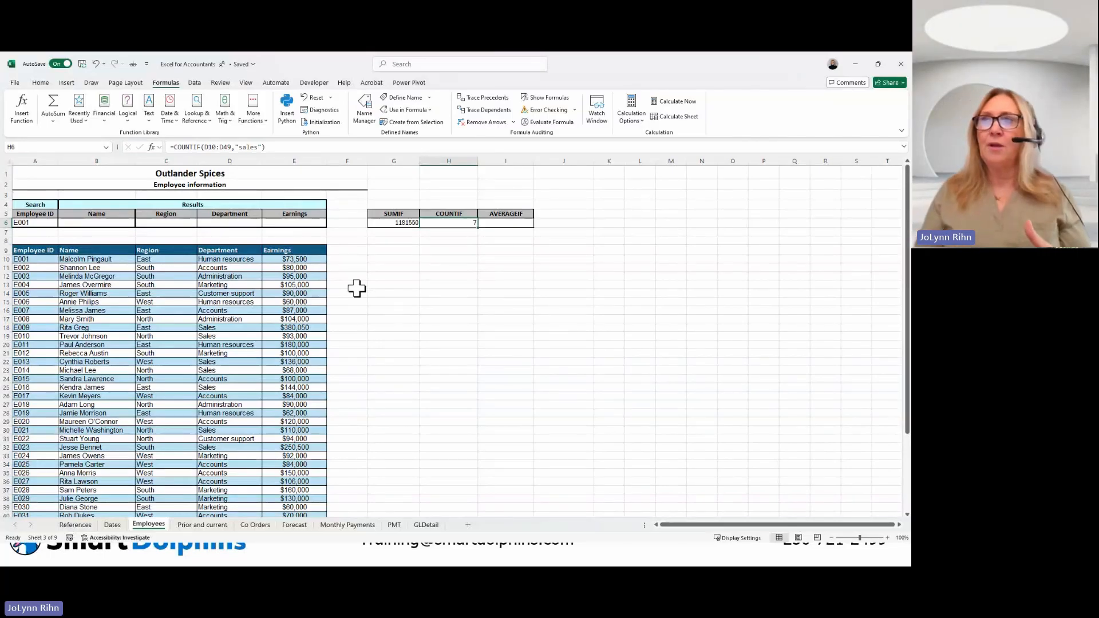
Begin an AVERAGEIF formula in I6 with the Department cells D10:D49 as its range.
{"action": "left_click", "coordinate": [503, 223]}
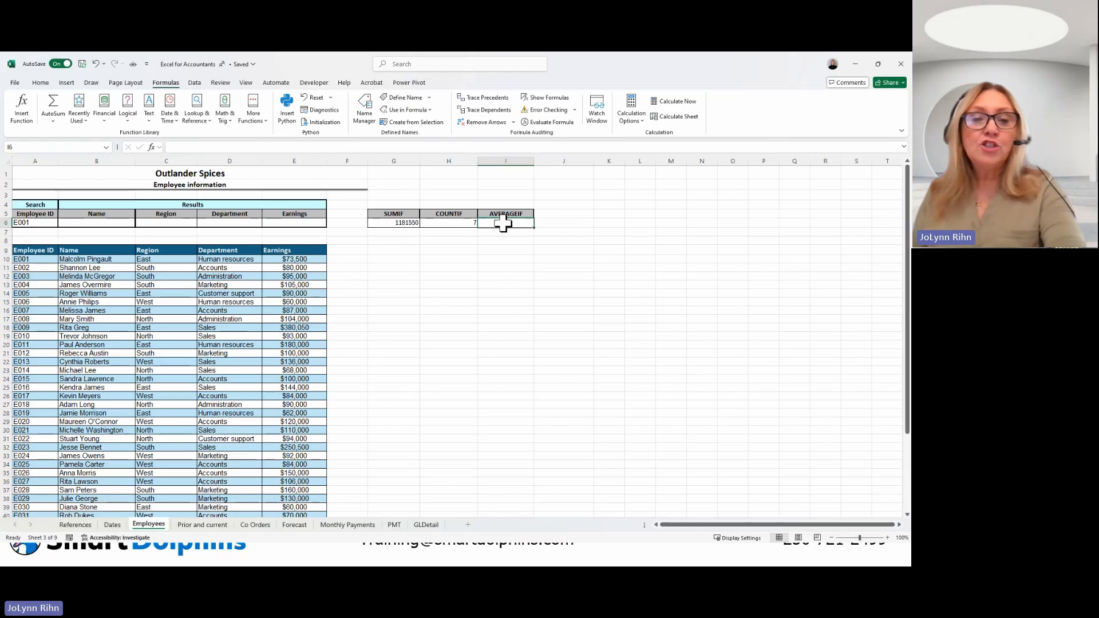
{"action": "type", "text": "="}
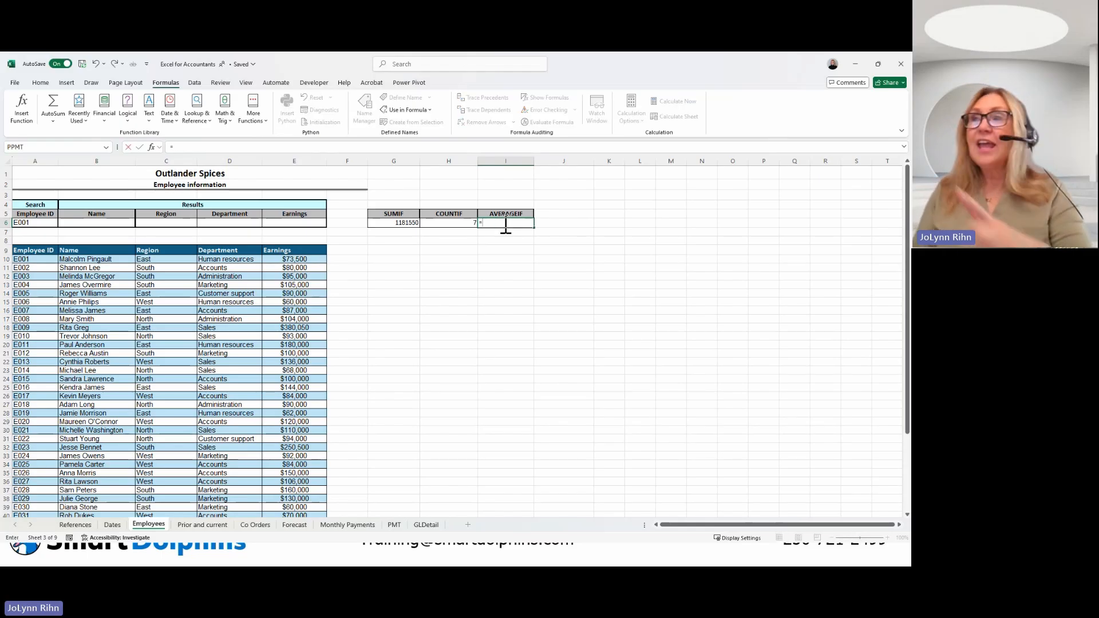
{"action": "type", "text": "av"}
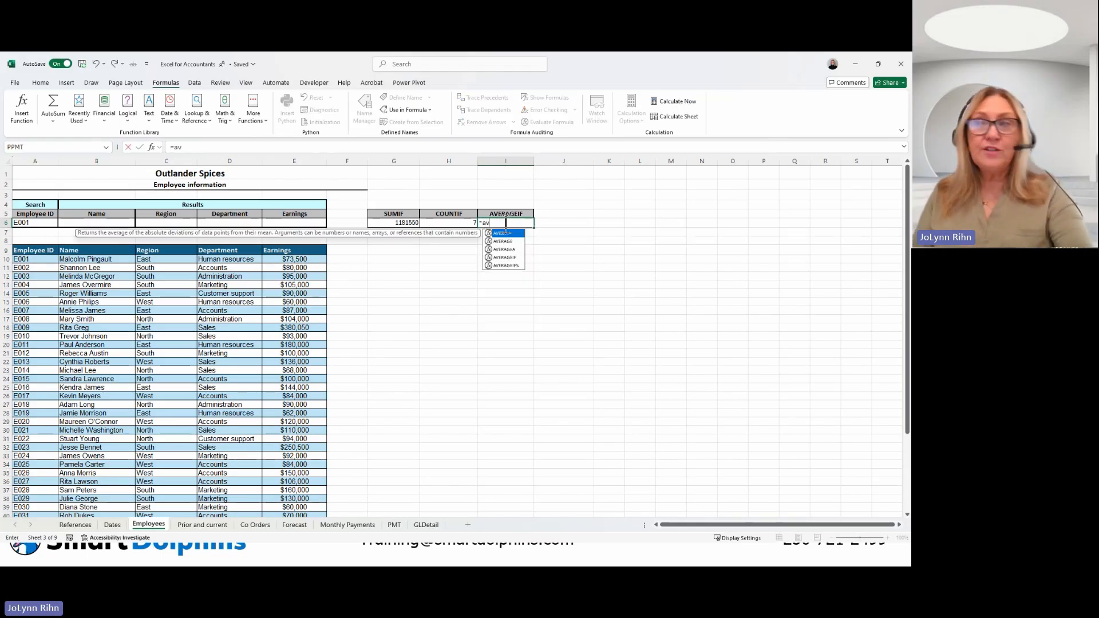
{"action": "double_click", "coordinate": [506, 258]}
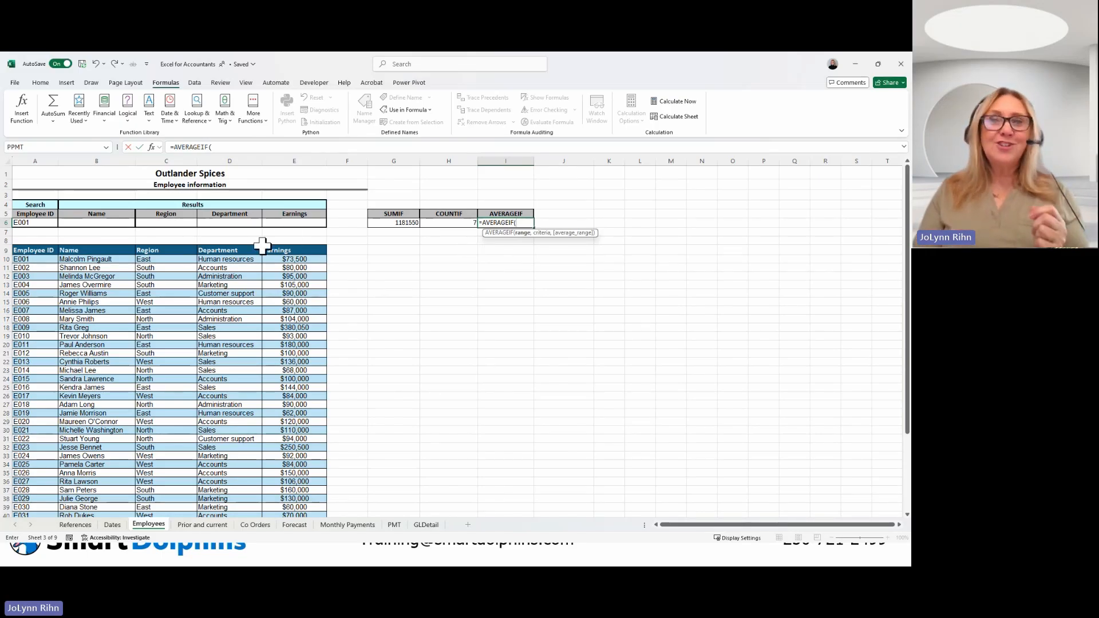
{"action": "left_click", "coordinate": [251, 259]}
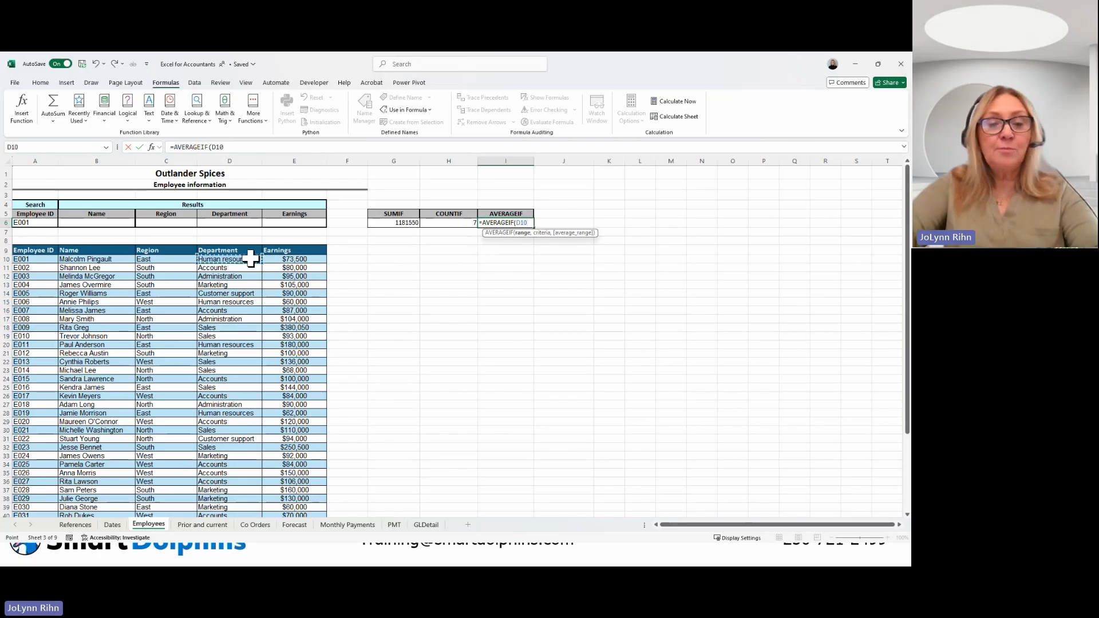
{"action": "key", "text": "ctrl+shift+Down"}
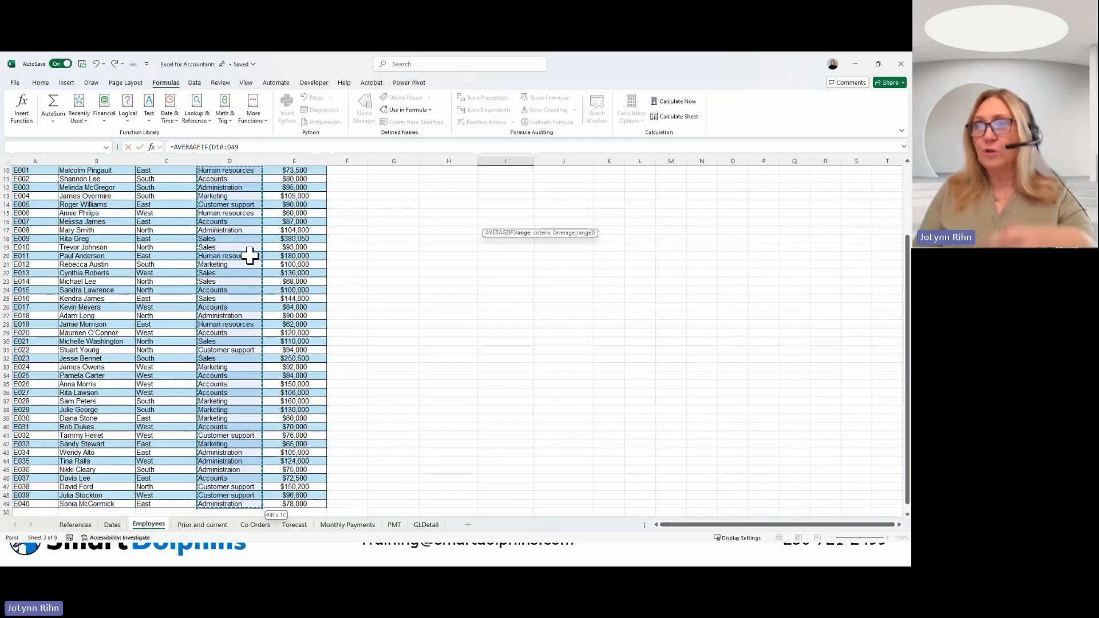
{"action": "scroll", "coordinate": [325, 260], "scroll_direction": "up", "scroll_amount": 3}
{"action": "type", "text": ","}
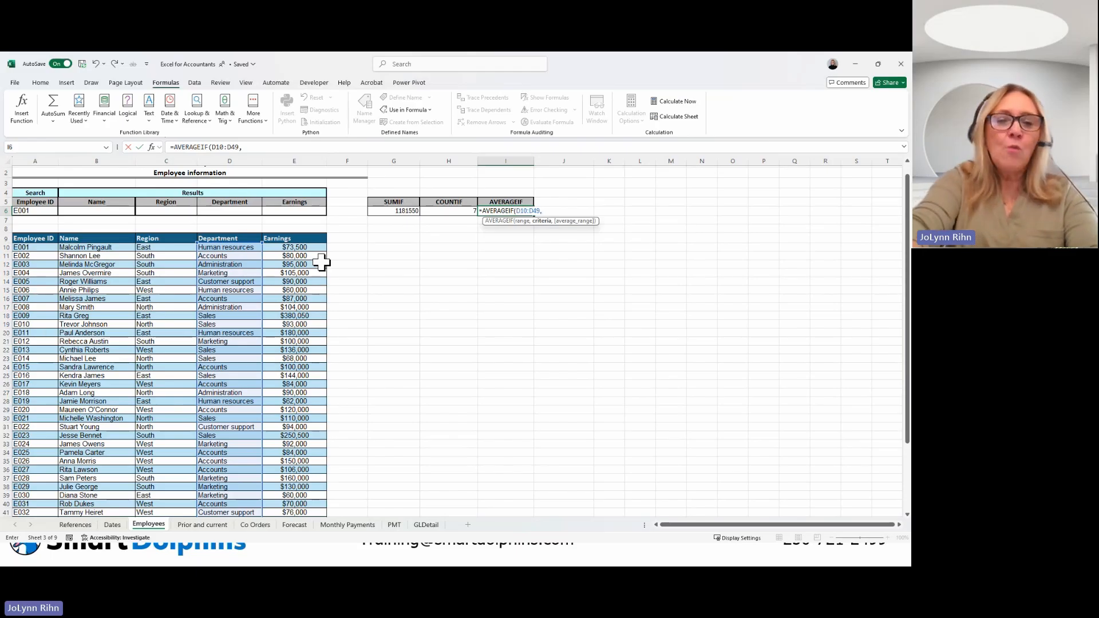
Complete the AVERAGEIF formula in I6 with criteria "sales" and average range E10:E49, and review the finished formula.
{"action": "type", "text": "\"sales"}
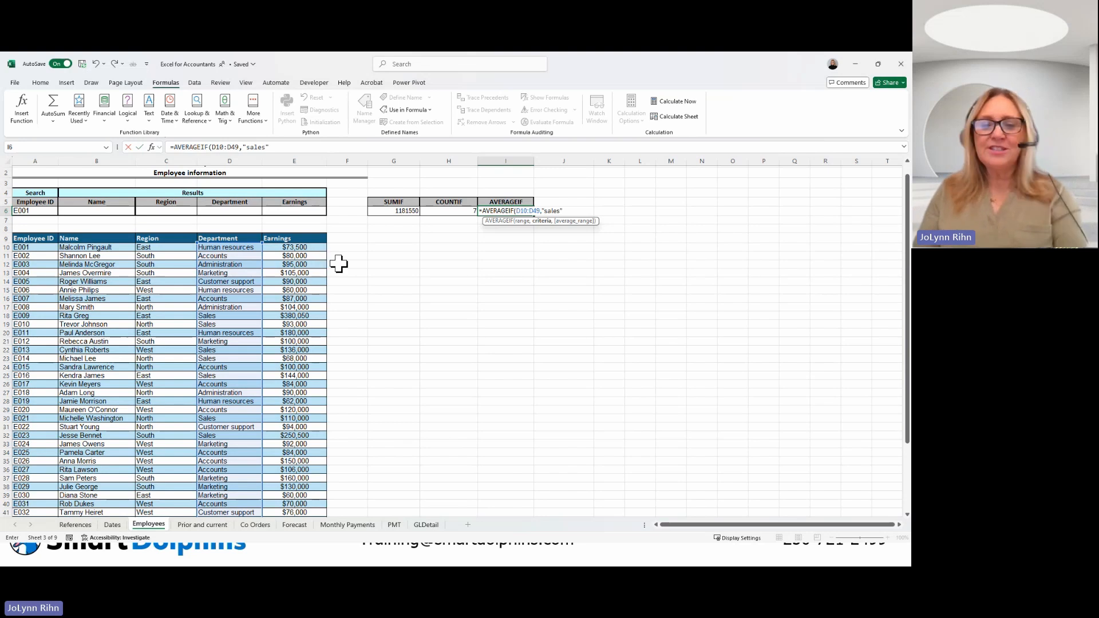
{"action": "type", "text": "\","}
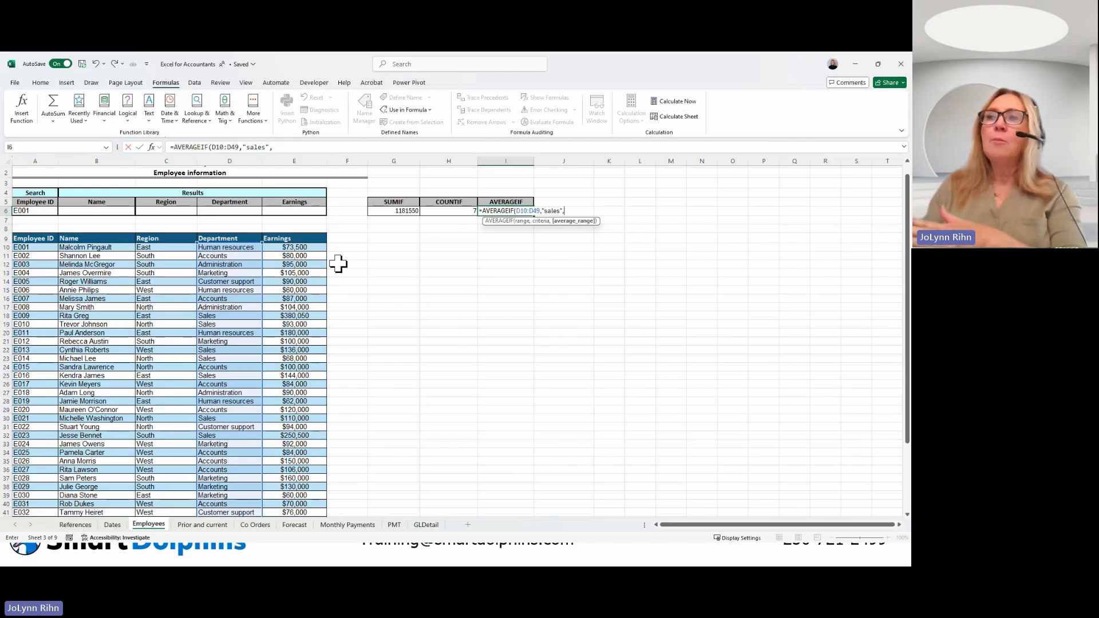
{"action": "left_click", "coordinate": [299, 248]}
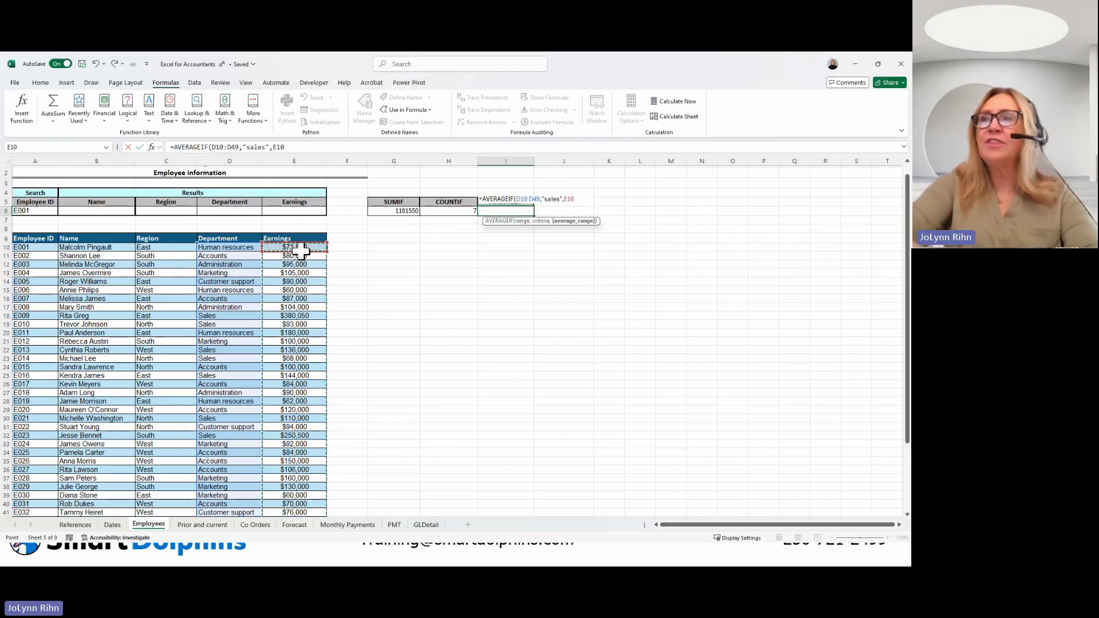
{"action": "key", "text": "ctrl+shift+Down"}
{"action": "scroll", "coordinate": [485, 266], "scroll_direction": "up", "scroll_amount": 3}
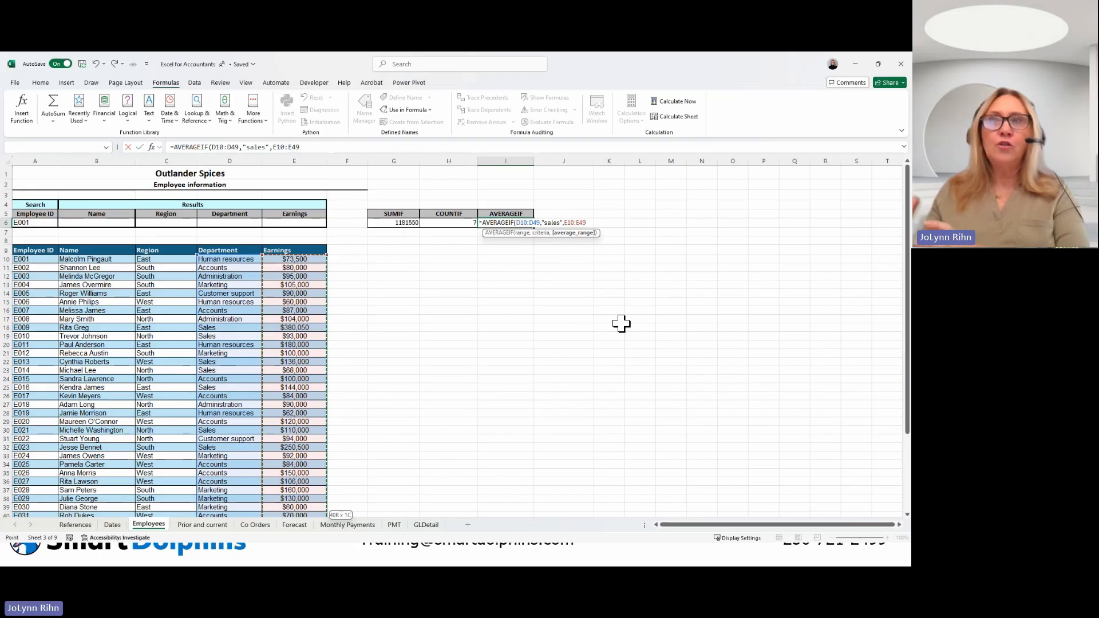
{"action": "key", "text": "Return"}
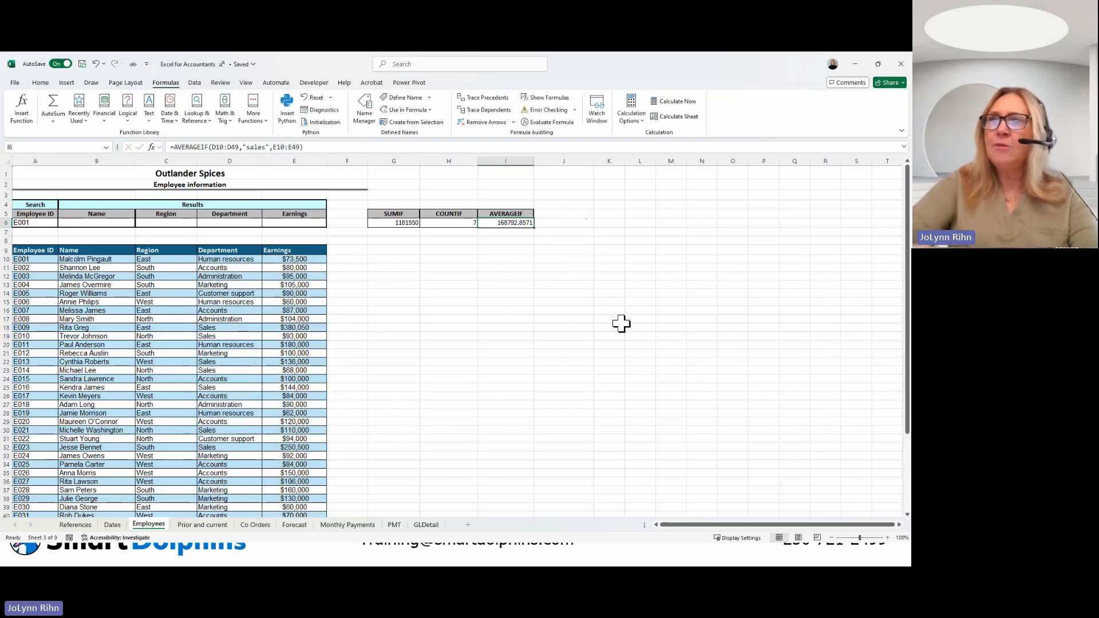
{"action": "left_click", "coordinate": [516, 223]}
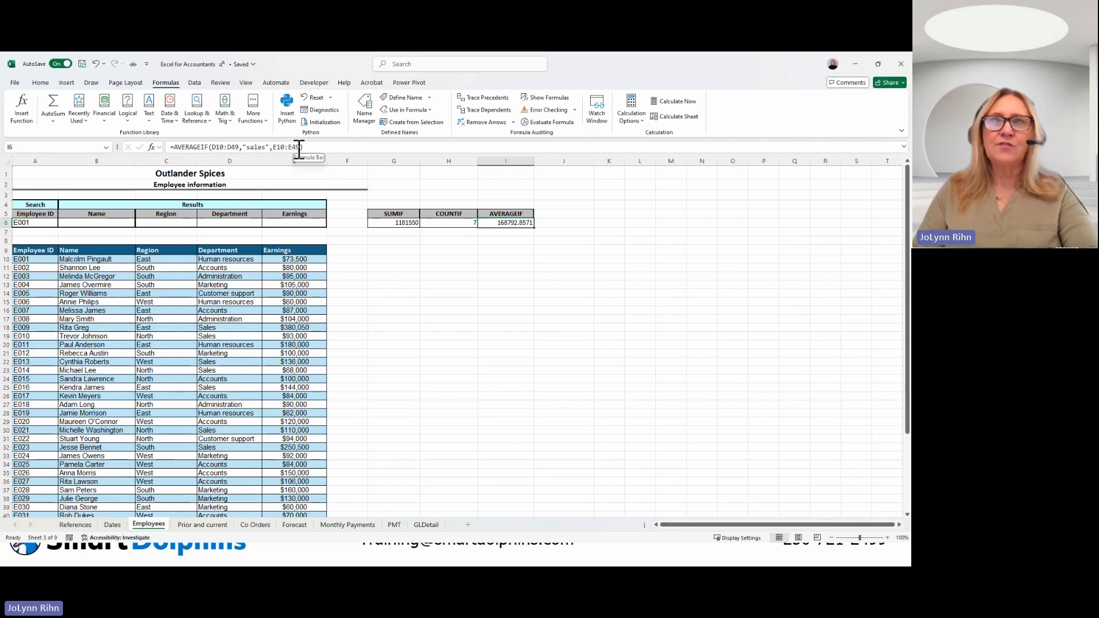
{"action": "left_click", "coordinate": [35, 223]}
{"action": "left_click", "coordinate": [70, 287]}
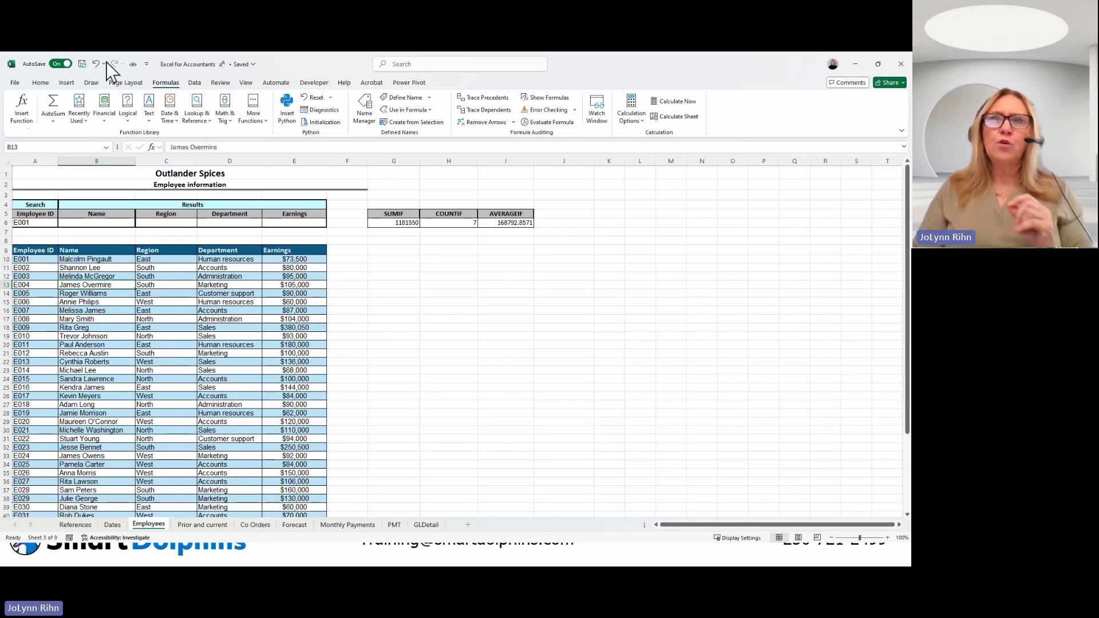
On the Monthly Payments sheet, browse the list of financial functions and open the help for IRR.
{"action": "left_click", "coordinate": [347, 525]}
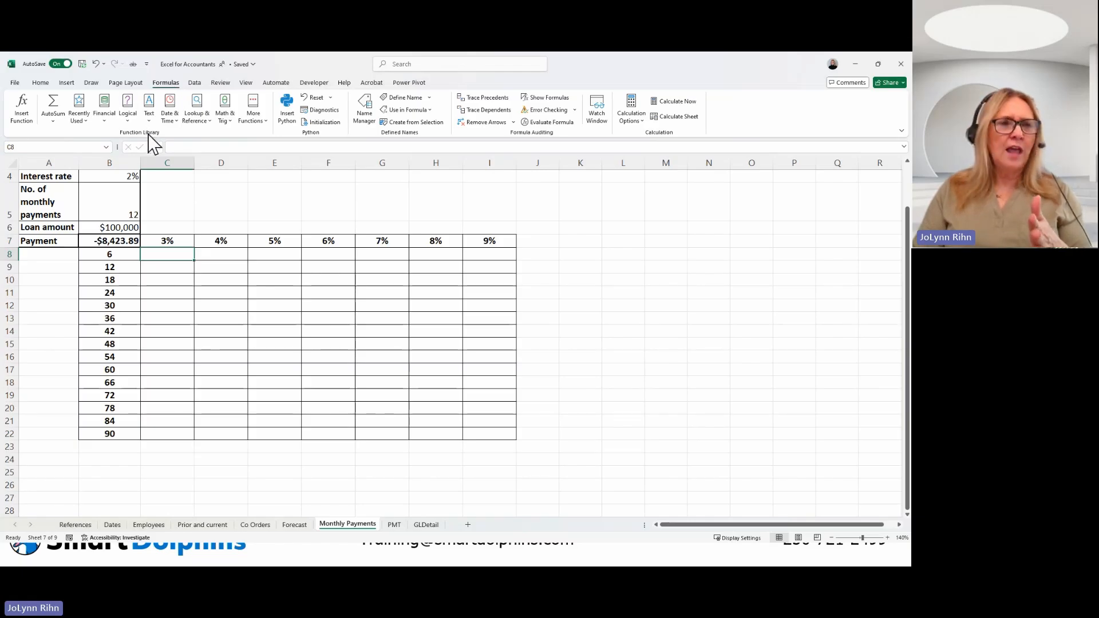
{"action": "left_click", "coordinate": [109, 116]}
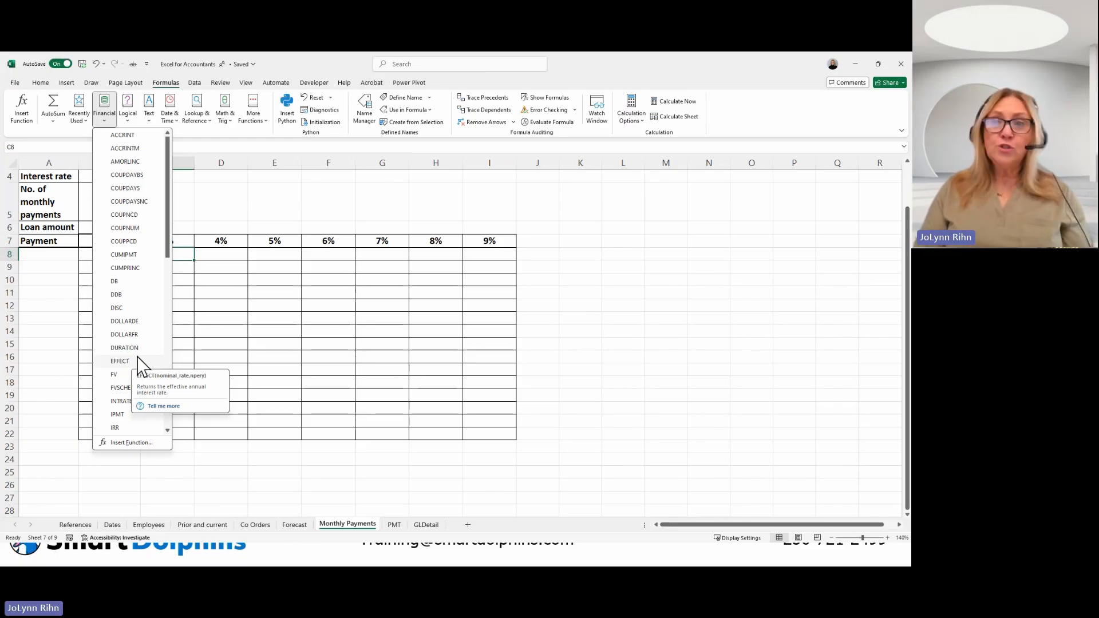
{"action": "scroll", "coordinate": [141, 366], "scroll_direction": "down", "scroll_amount": 3}
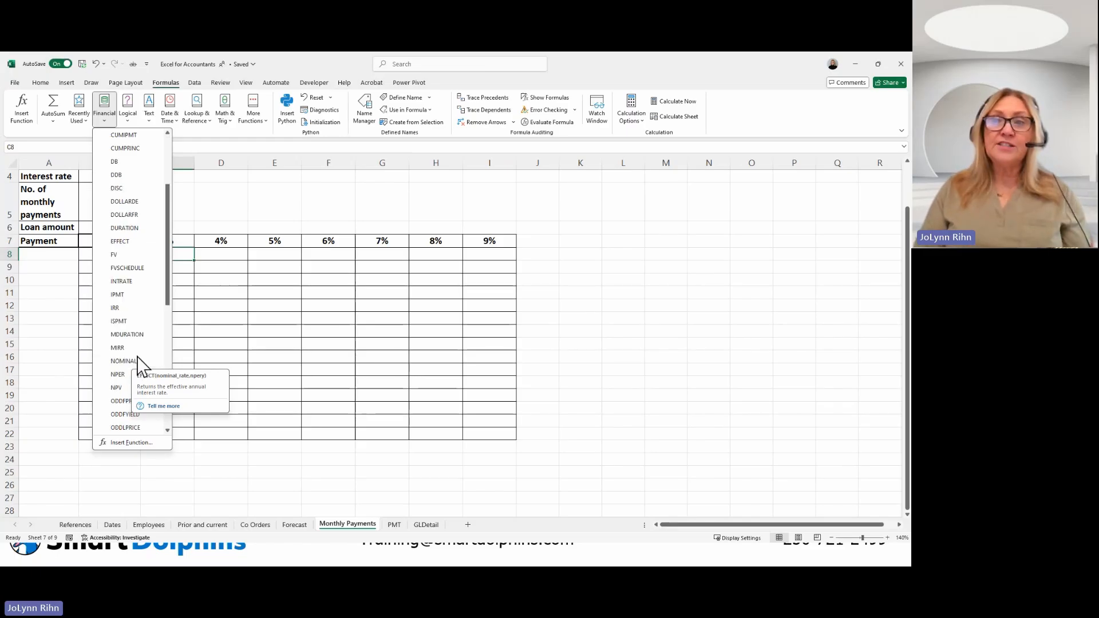
{"action": "left_click", "coordinate": [557, 244]}
{"action": "left_click", "coordinate": [375, 178]}
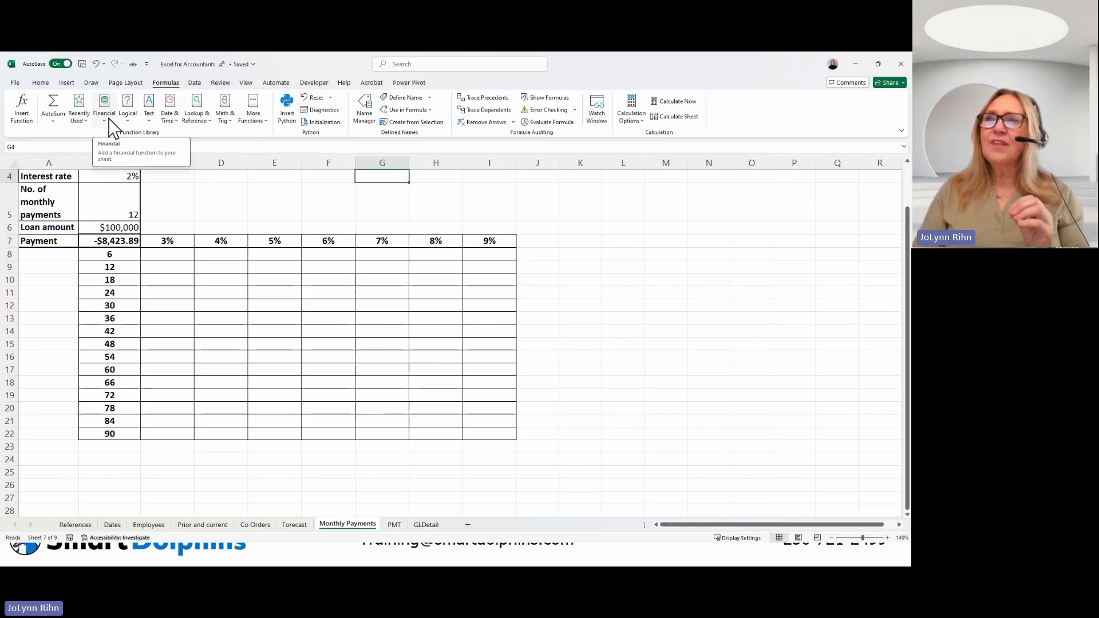
{"action": "scroll", "coordinate": [401, 172], "scroll_direction": "up", "scroll_amount": 1}
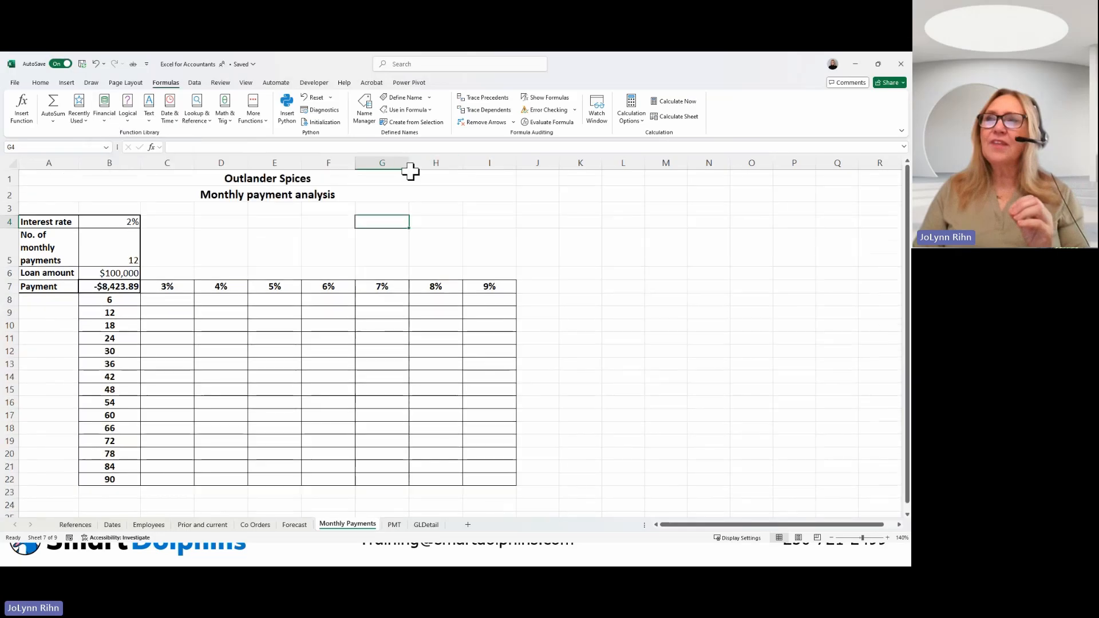
{"action": "left_click", "coordinate": [104, 118]}
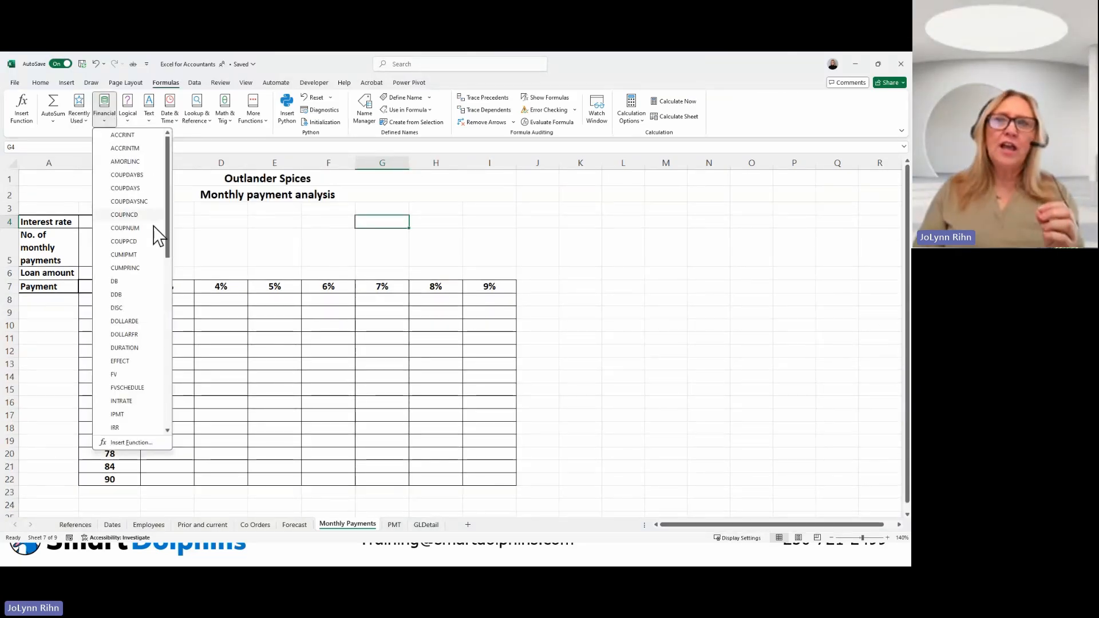
{"action": "scroll", "coordinate": [131, 286], "scroll_direction": "down", "scroll_amount": 3}
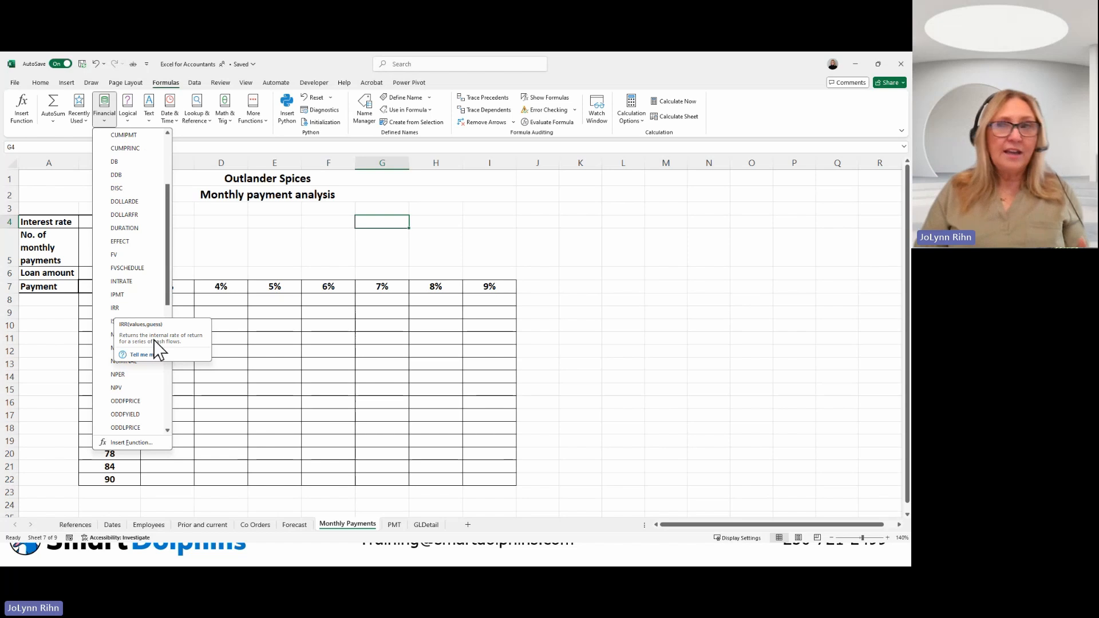
{"action": "left_click", "coordinate": [146, 355]}
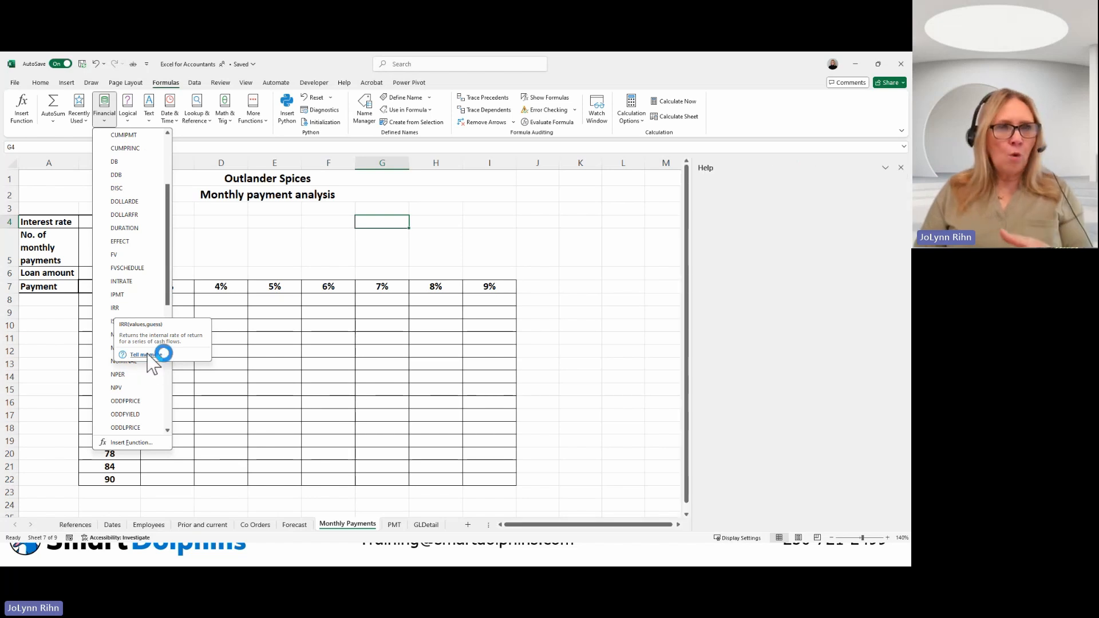
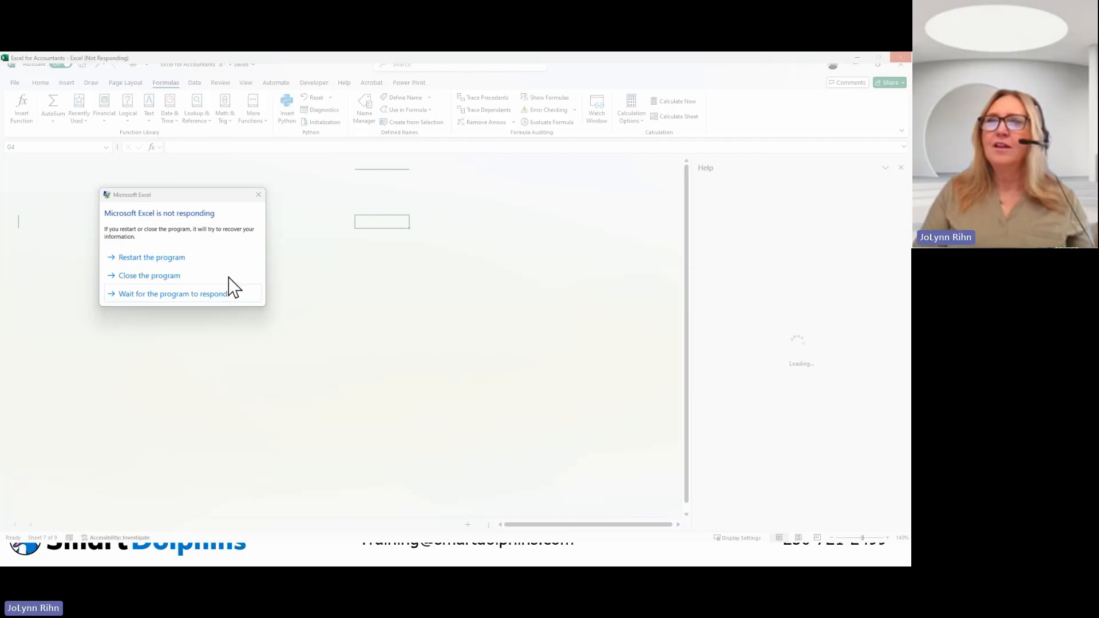
Restart the unresponsive Excel, return to the recovered workbook, and dismiss the document recovery list.
{"action": "left_click", "coordinate": [157, 258]}
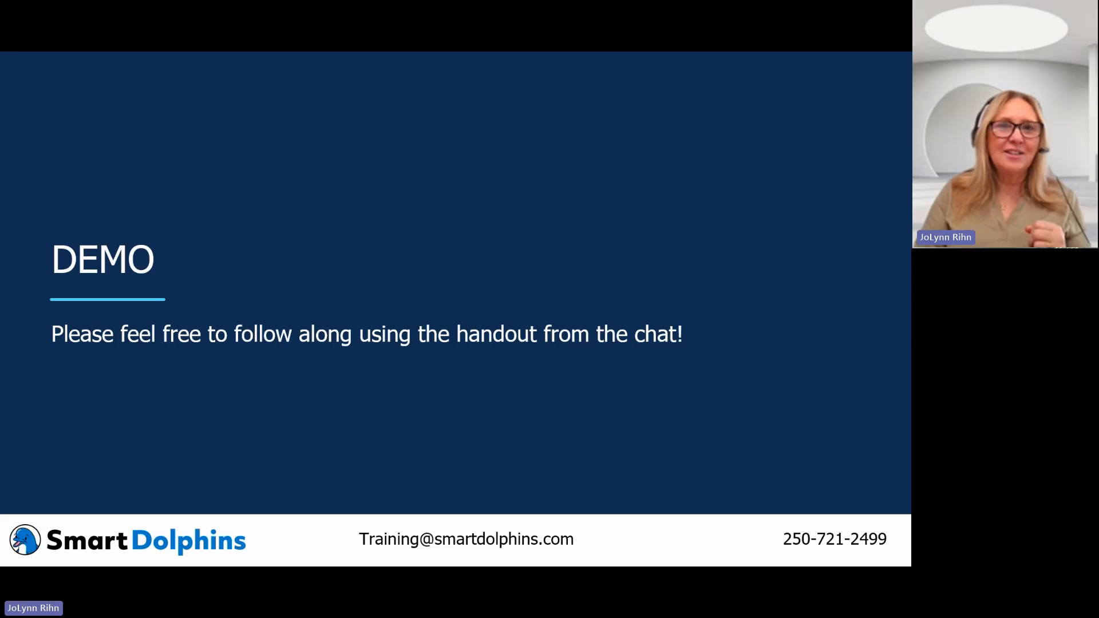
{"action": "left_click_drag", "start_coordinate": [1, 85], "coordinate": [572, 53]}
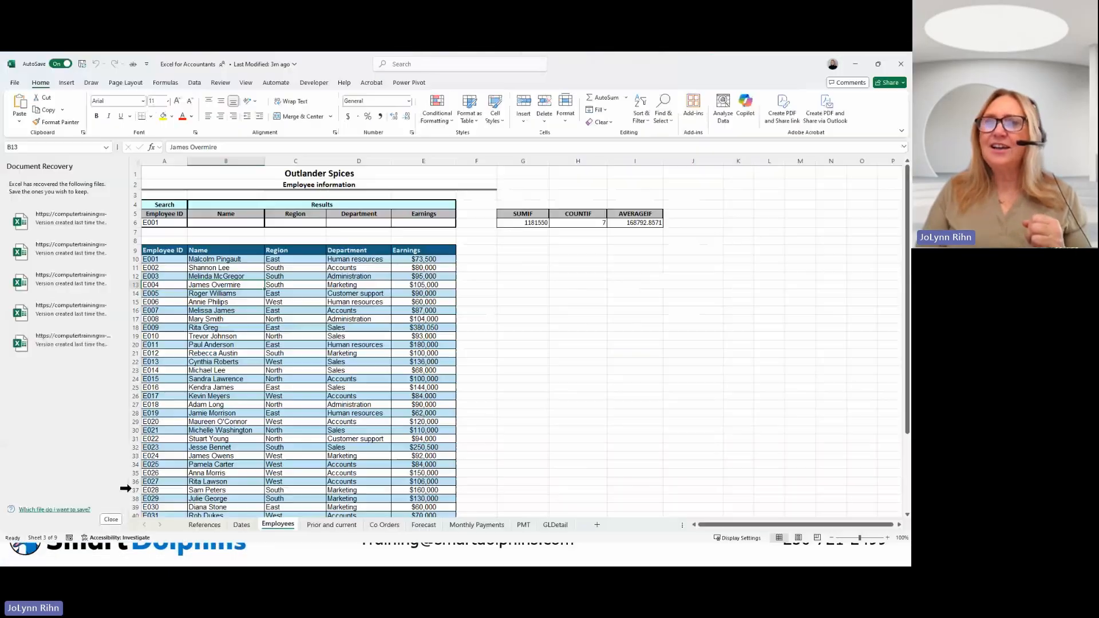
{"action": "left_click", "coordinate": [111, 519]}
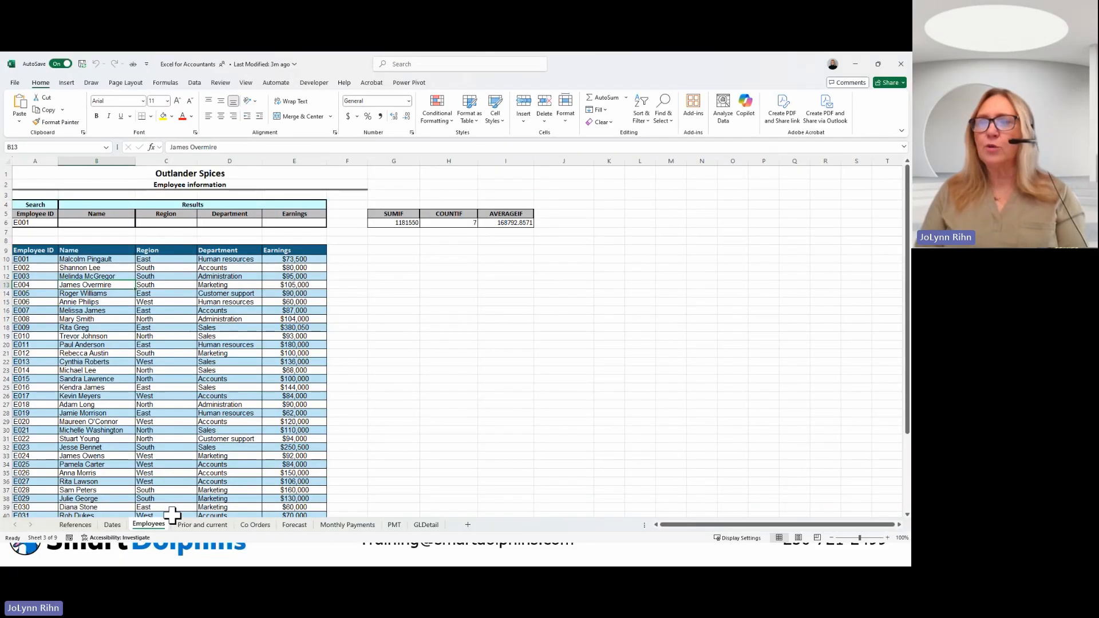
On the Monthly Payments sheet, examine the PMT formula in B7, its input cells and the payment counts listed below it.
{"action": "left_click", "coordinate": [358, 525]}
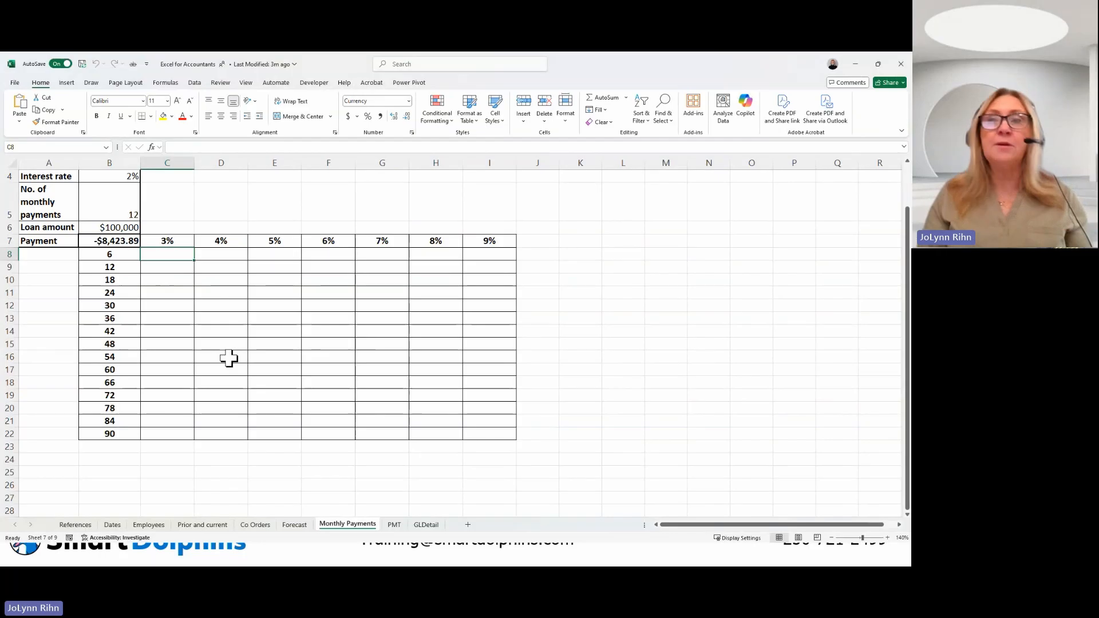
{"action": "left_click", "coordinate": [92, 242]}
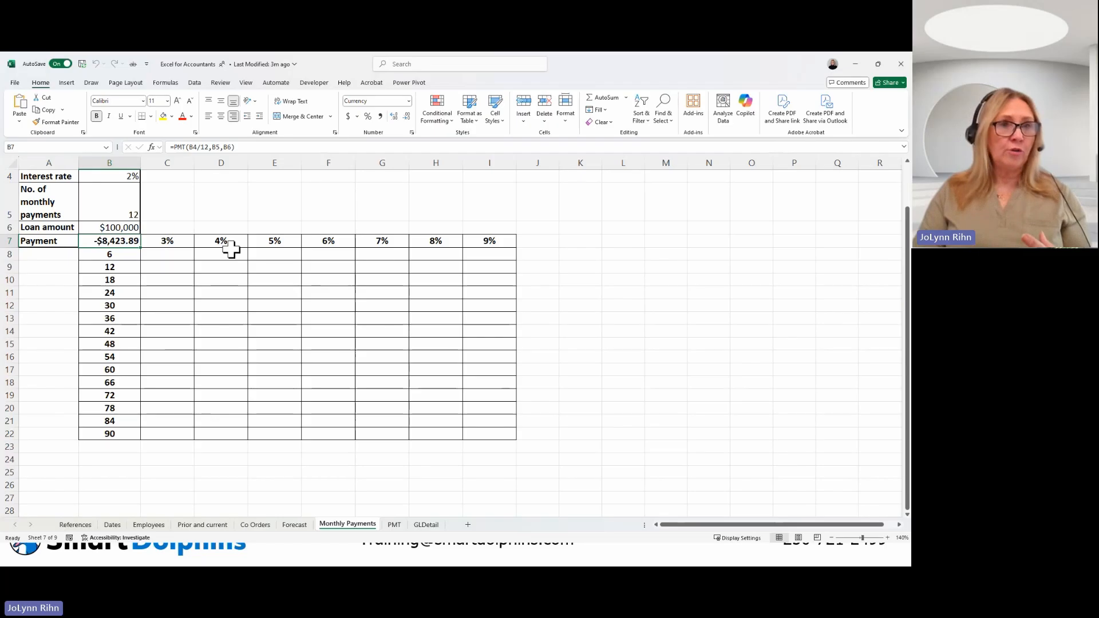
{"action": "double_click", "coordinate": [109, 241]}
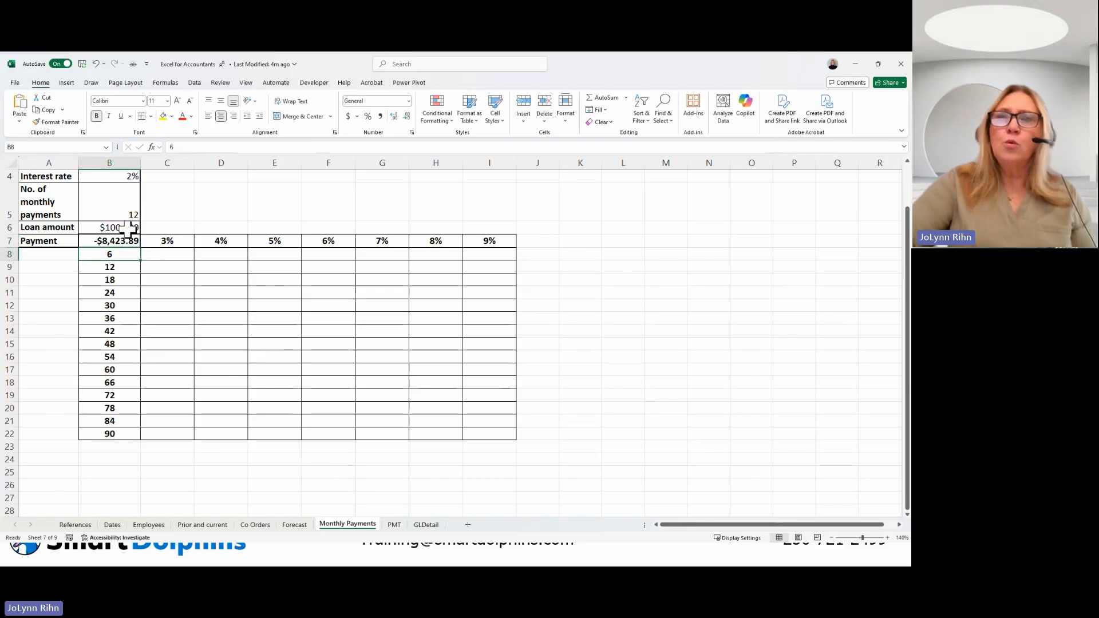
{"action": "key", "text": "Return"}
{"action": "left_click", "coordinate": [122, 242]}
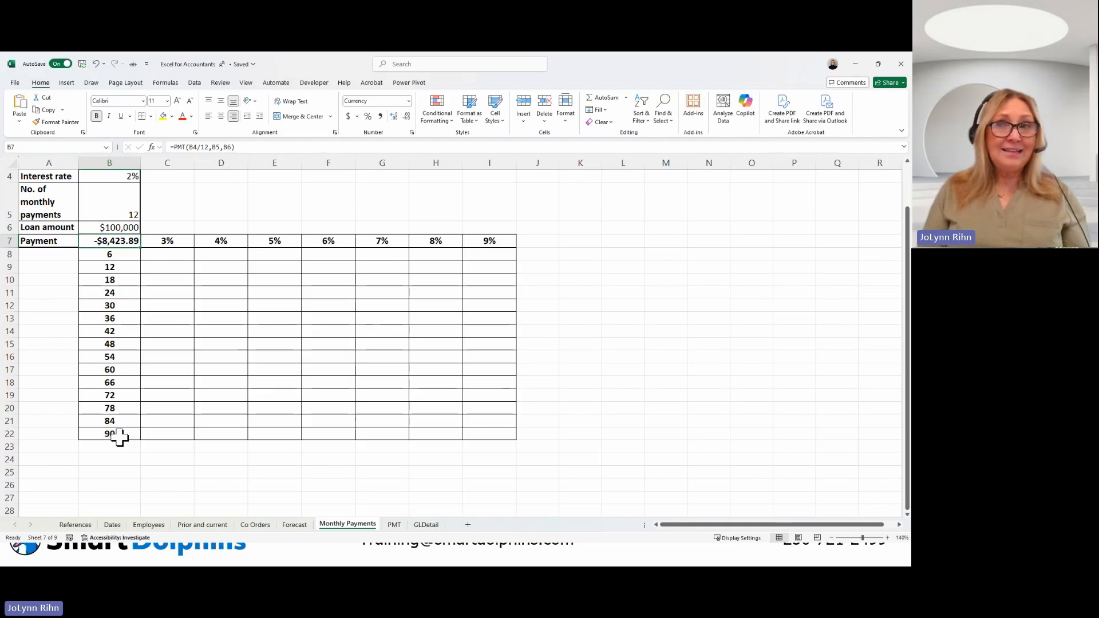
{"action": "left_click", "coordinate": [128, 330]}
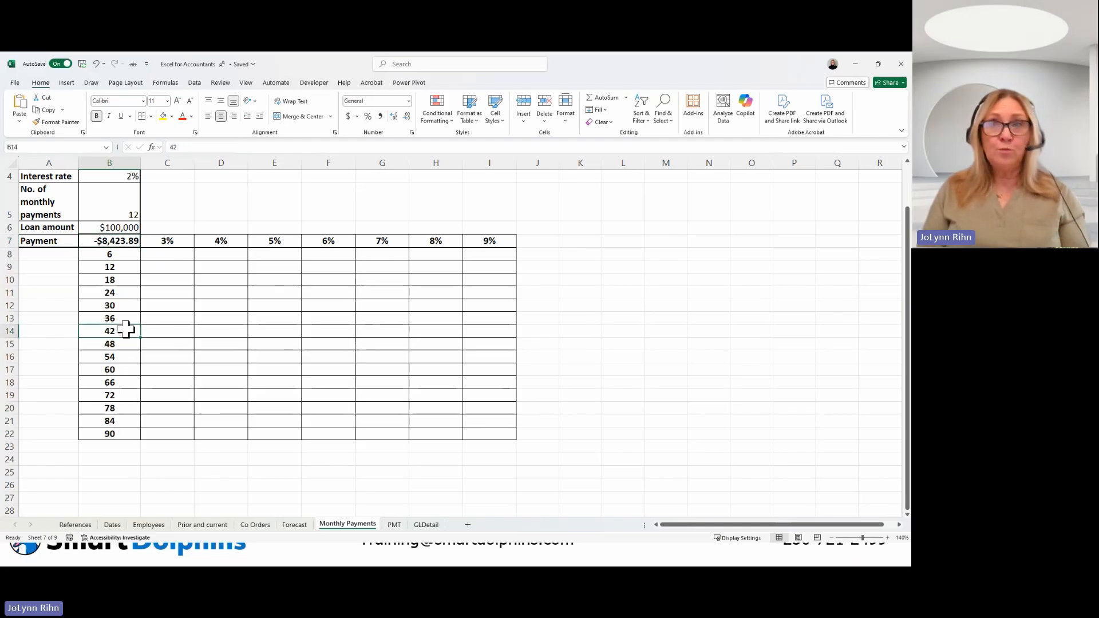
{"action": "left_click", "coordinate": [128, 268]}
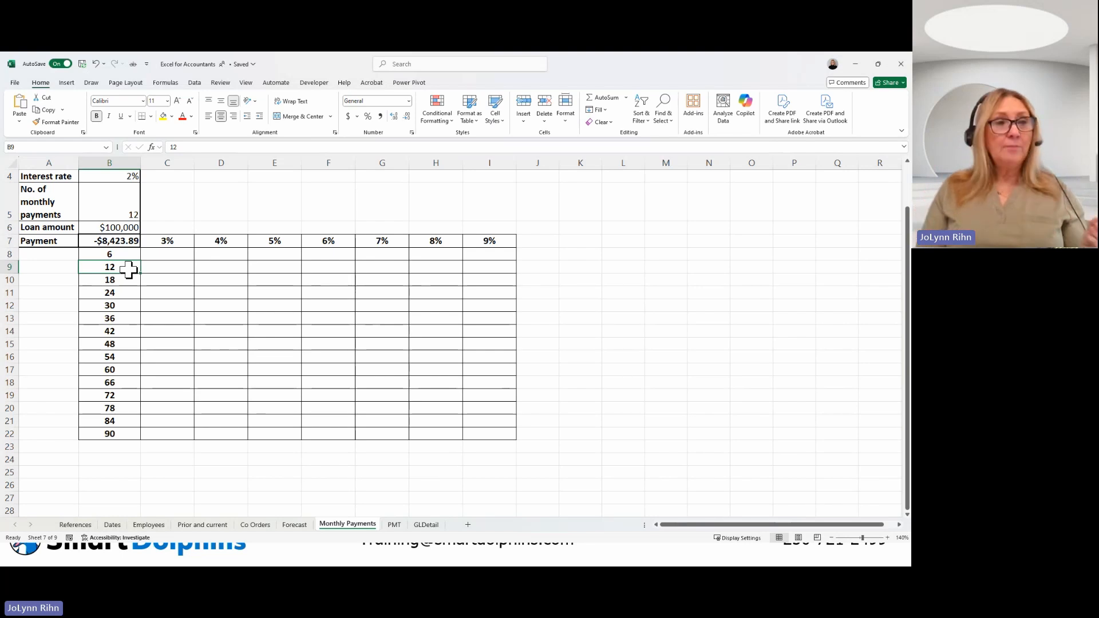
Create a two-variable data table over B7:I22 with row input cell B4 and column input cell B5, and check the payments in the 5% column.
{"action": "left_click", "coordinate": [108, 242]}
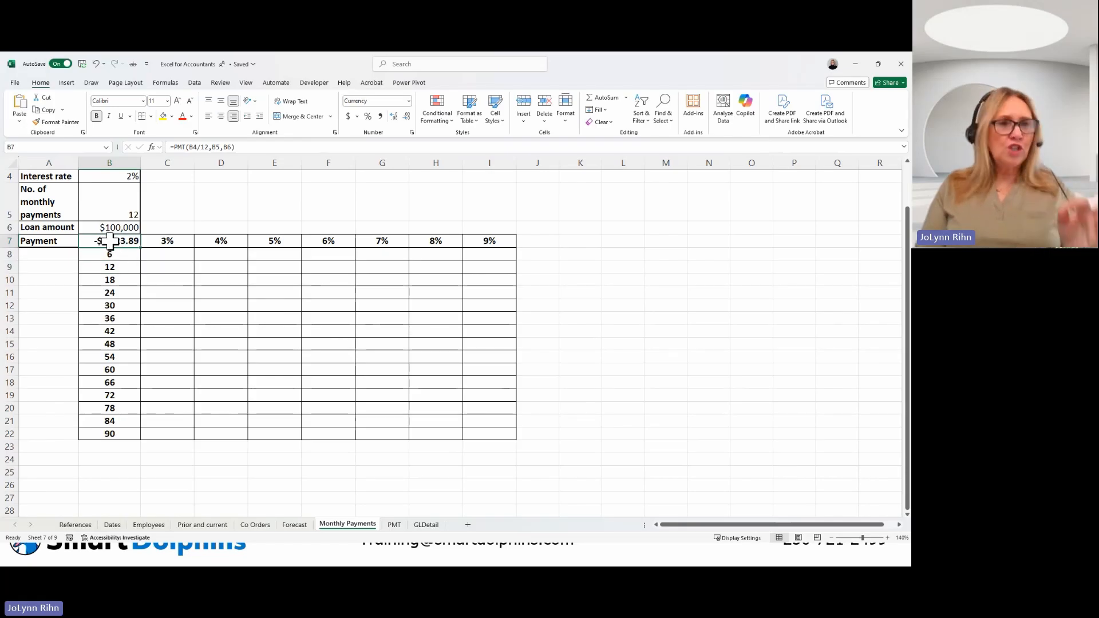
{"action": "left_click_drag", "start_coordinate": [109, 243], "coordinate": [478, 308]}
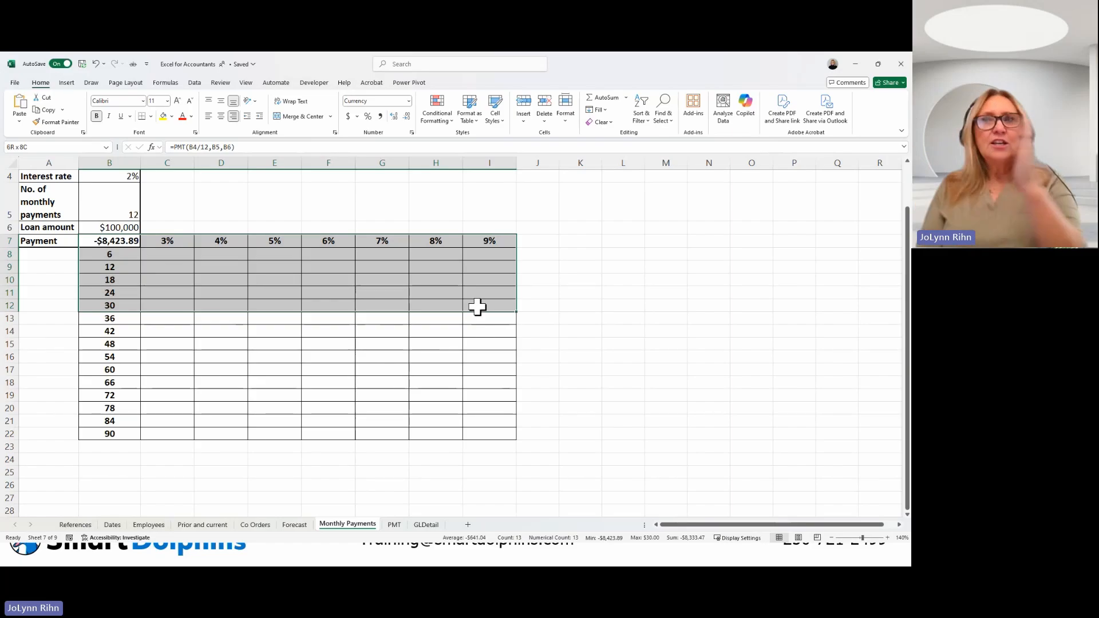
{"action": "left_click_drag", "start_coordinate": [477, 307], "coordinate": [471, 435]}
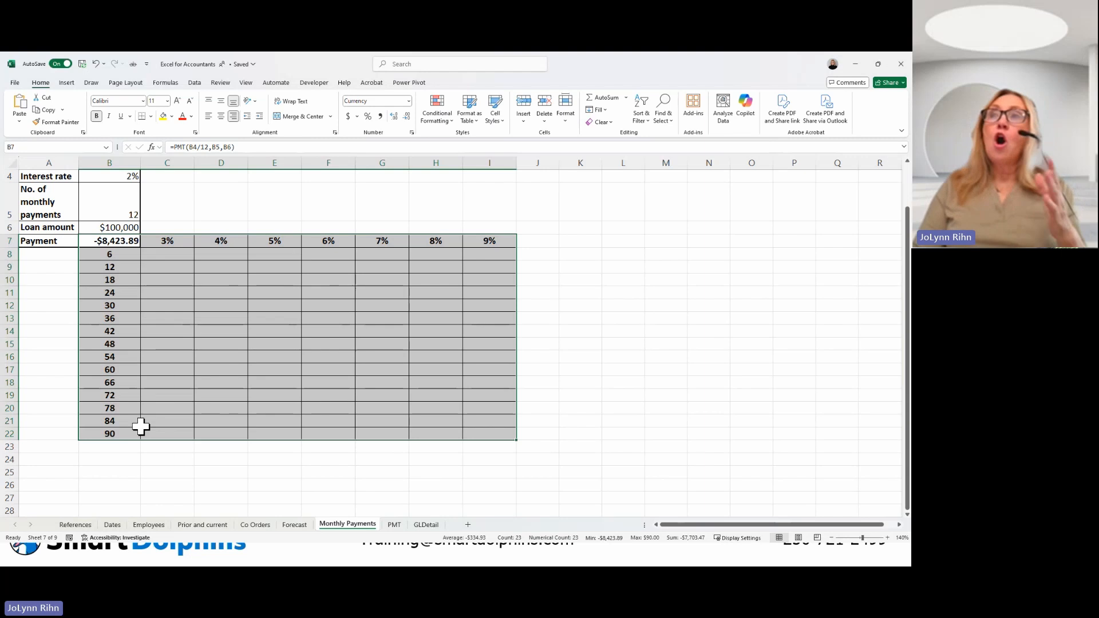
{"action": "left_click", "coordinate": [195, 83]}
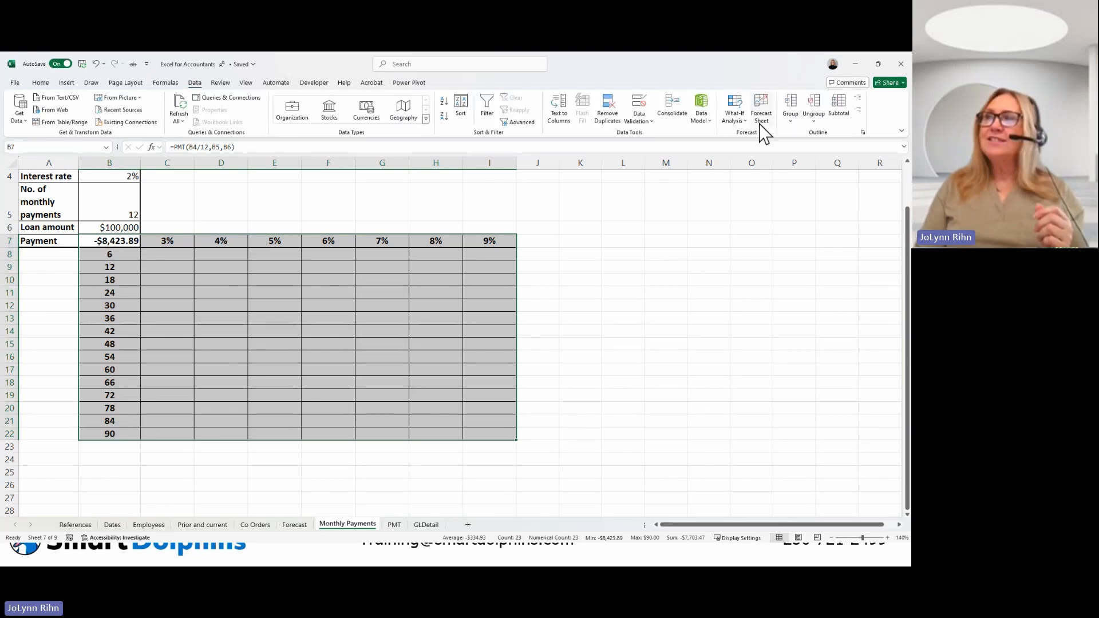
{"action": "left_click", "coordinate": [733, 125]}
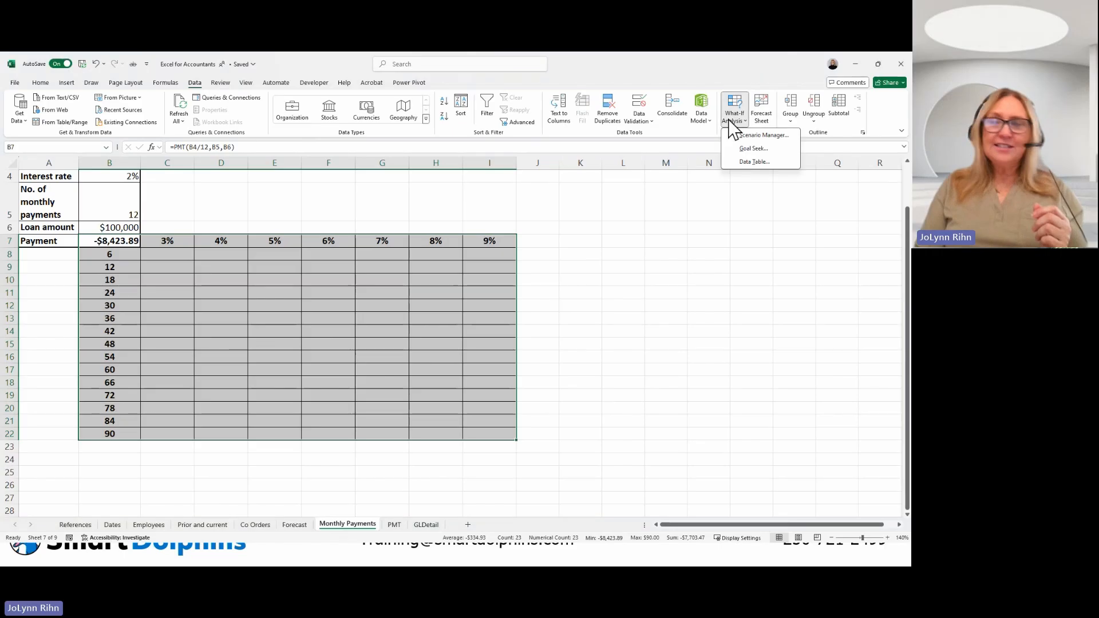
{"action": "left_click", "coordinate": [745, 162]}
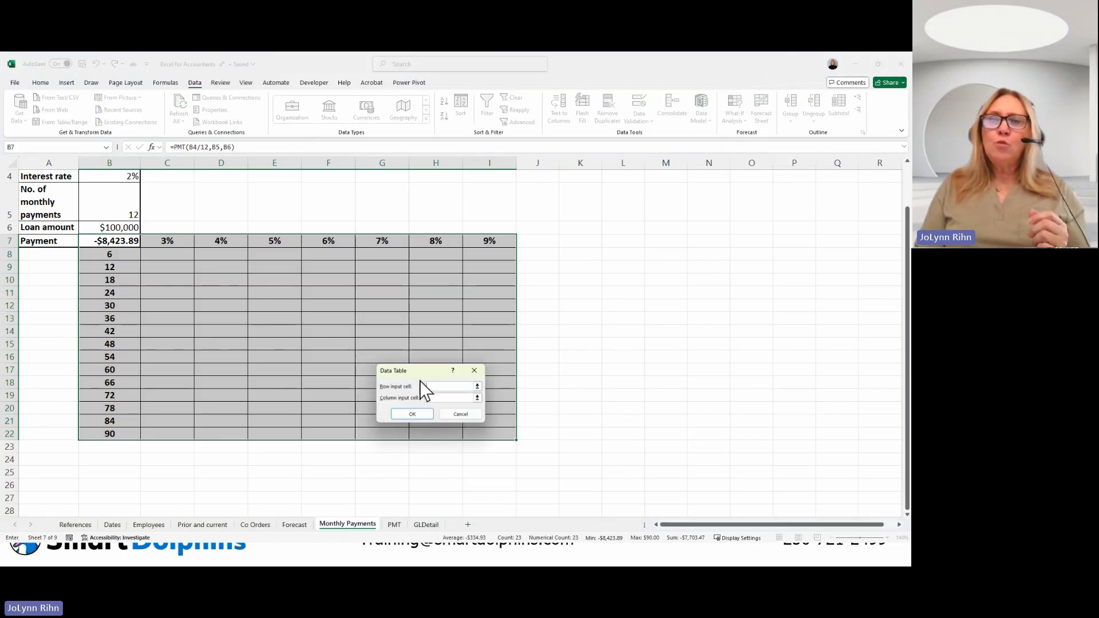
{"action": "left_click_drag", "start_coordinate": [478, 360], "coordinate": [347, 189]}
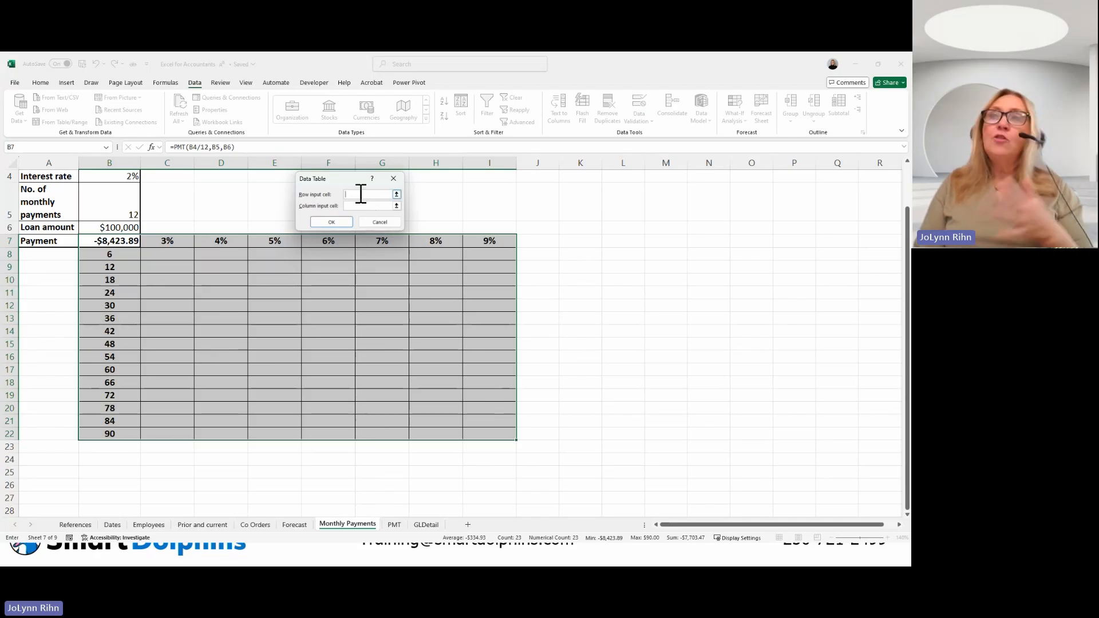
{"action": "left_click", "coordinate": [127, 179]}
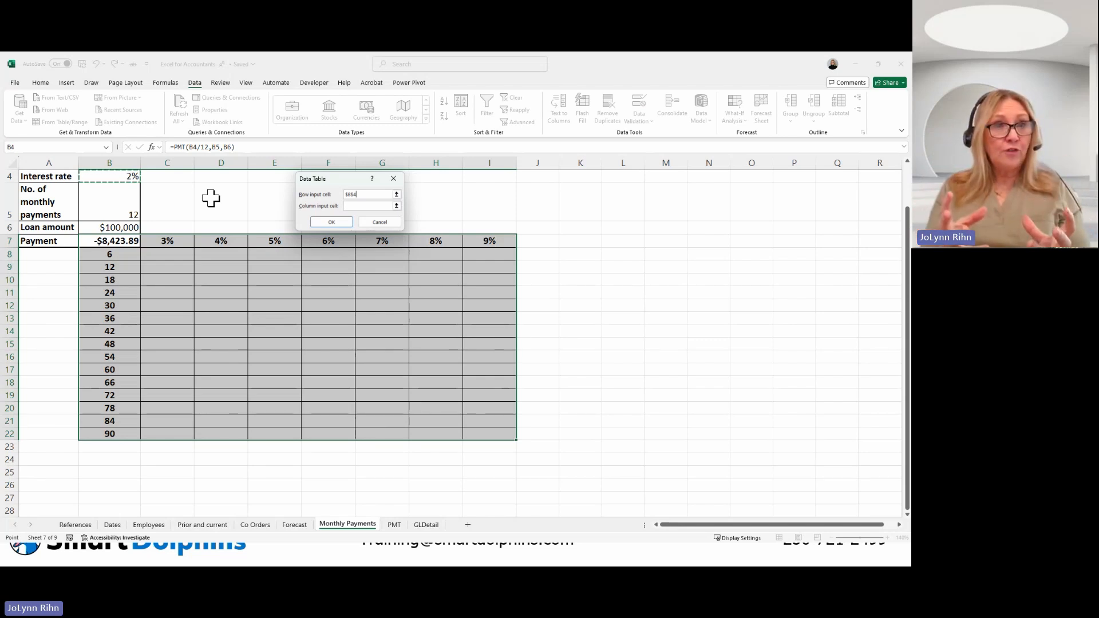
{"action": "left_click", "coordinate": [363, 207]}
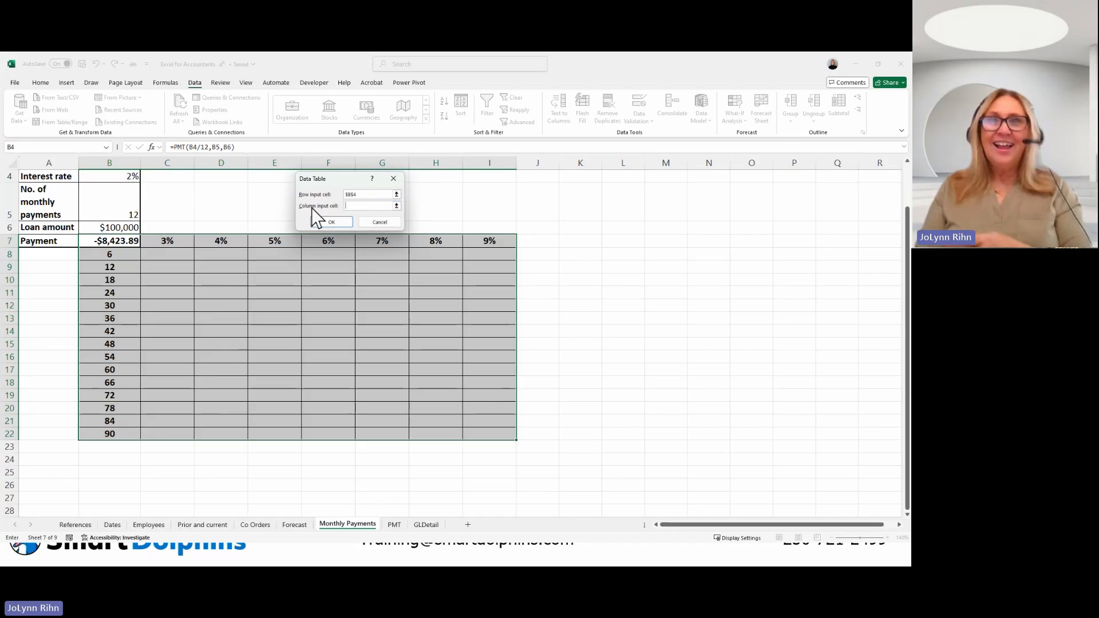
{"action": "left_click", "coordinate": [123, 215]}
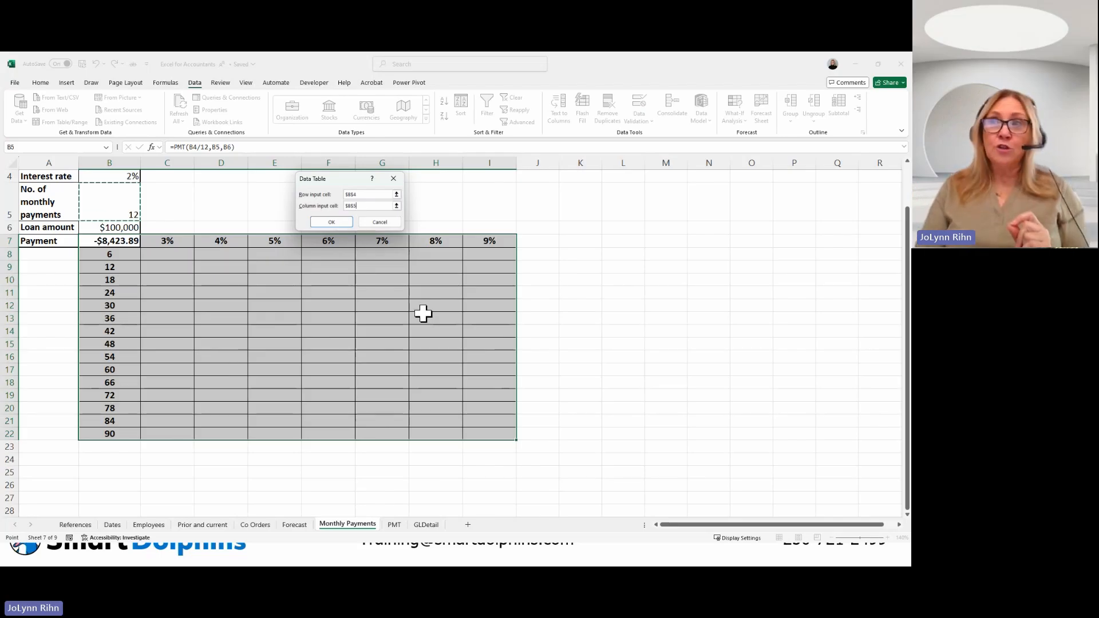
{"action": "left_click", "coordinate": [340, 223]}
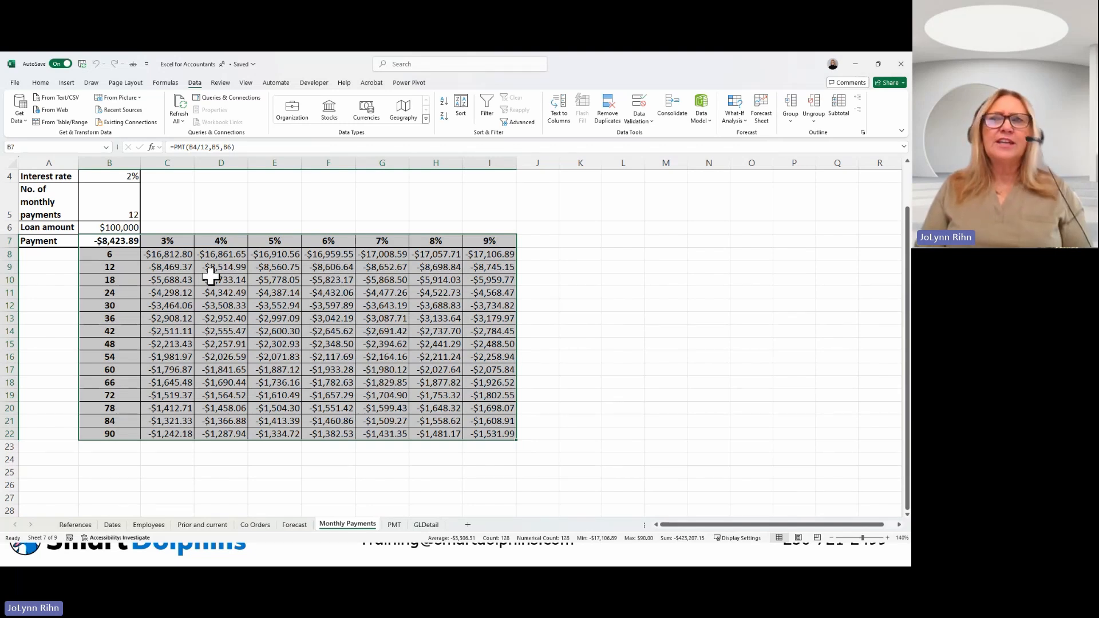
{"action": "left_click", "coordinate": [277, 253]}
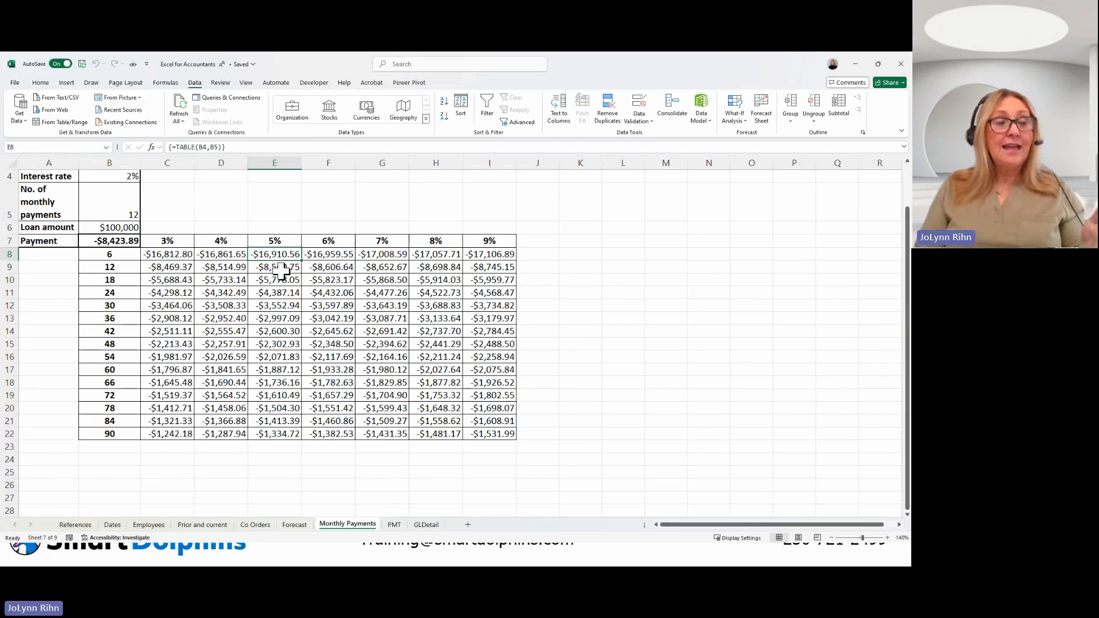
{"action": "left_click", "coordinate": [278, 435]}
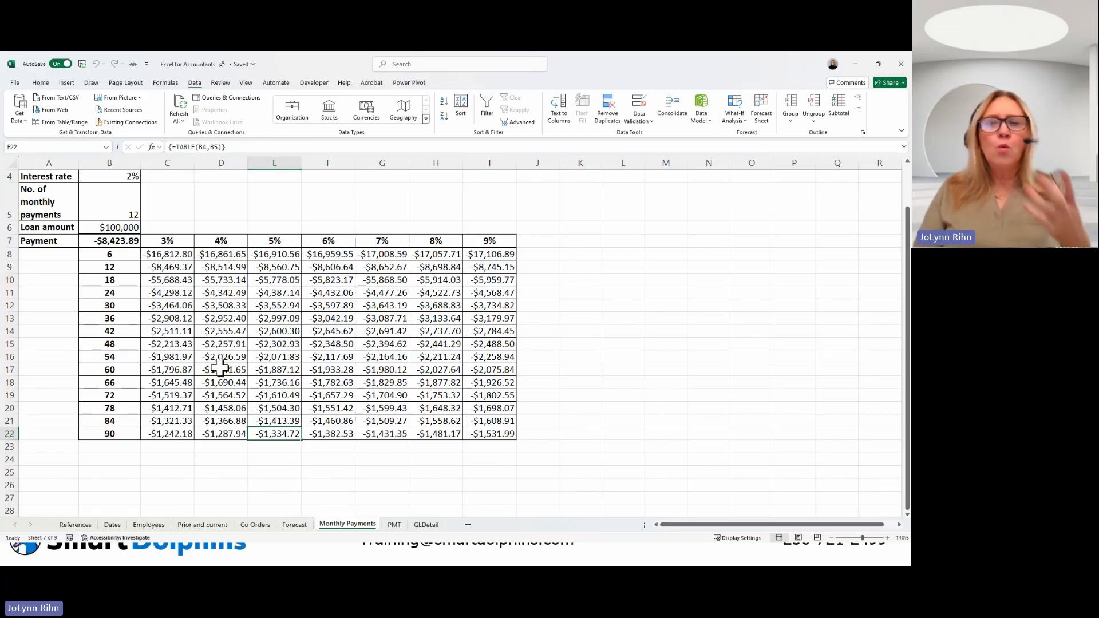
On the PMT sheet, examine the function notes and the payment, principal, interest and balance formulas, and return to the Monthly Payments sheet.
{"action": "left_click", "coordinate": [394, 524]}
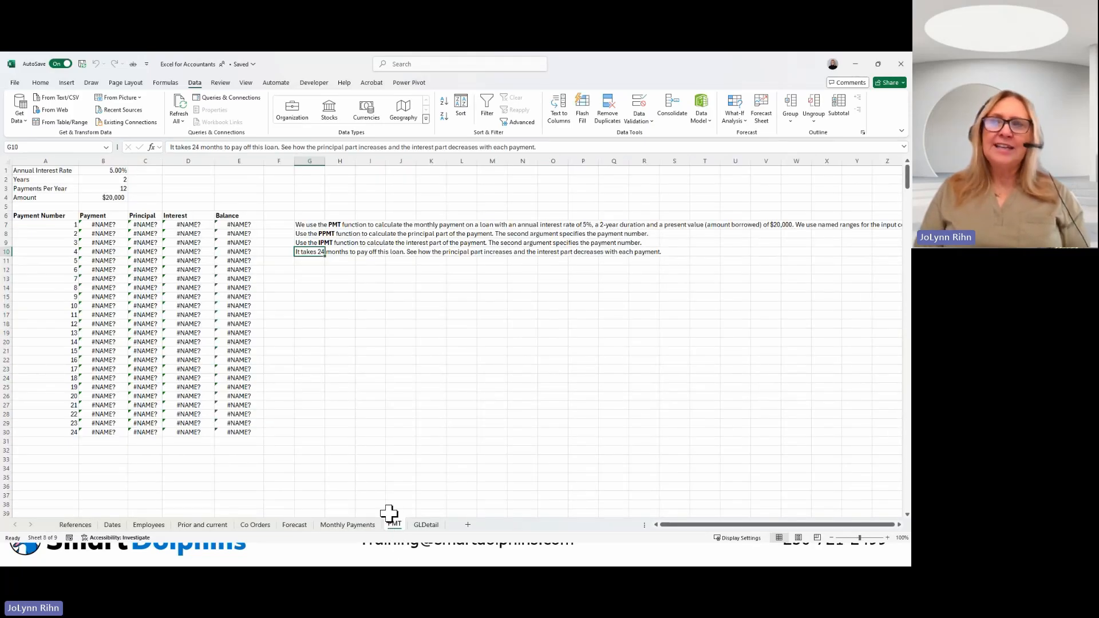
{"action": "left_click", "coordinate": [306, 224]}
{"action": "left_click", "coordinate": [310, 235]}
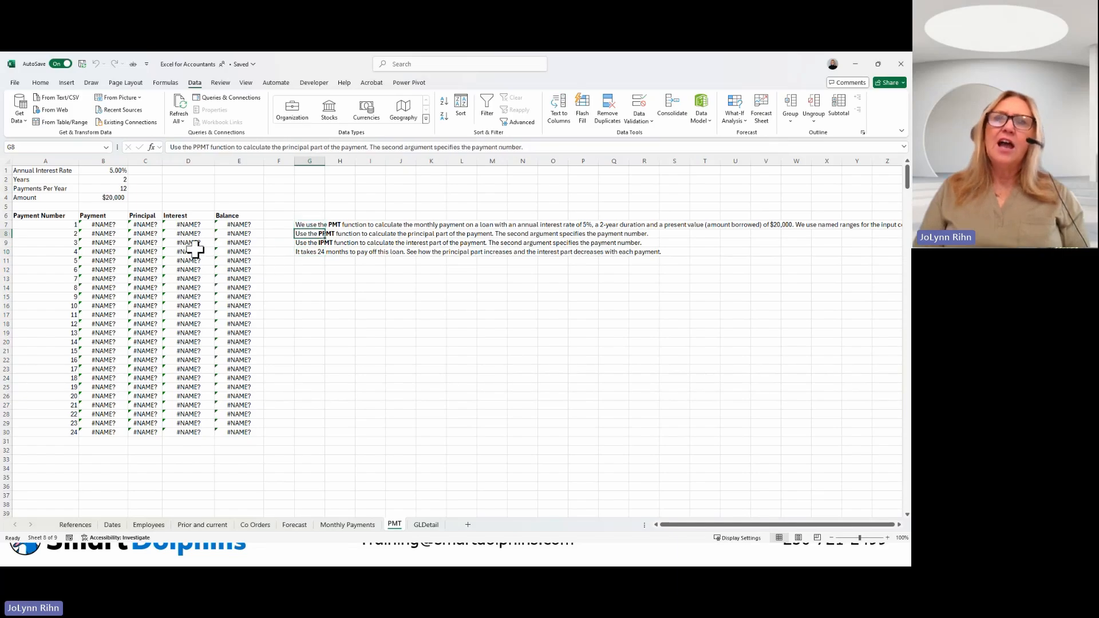
{"action": "left_click", "coordinate": [96, 224]}
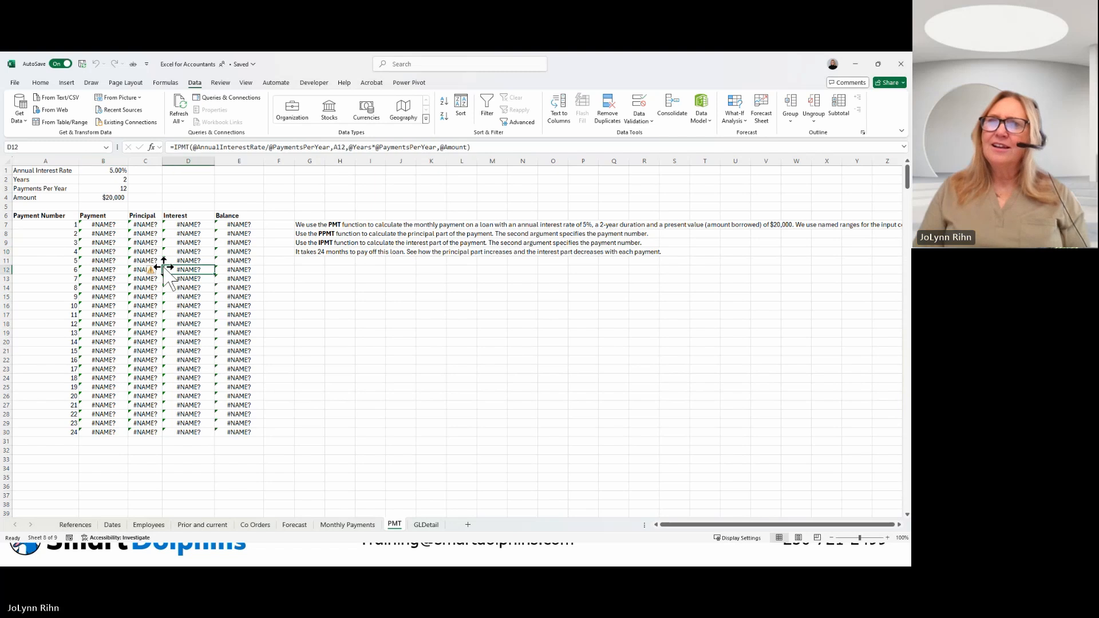
{"action": "left_click", "coordinate": [189, 234]}
{"action": "left_click", "coordinate": [231, 226]}
{"action": "left_click", "coordinate": [252, 262]}
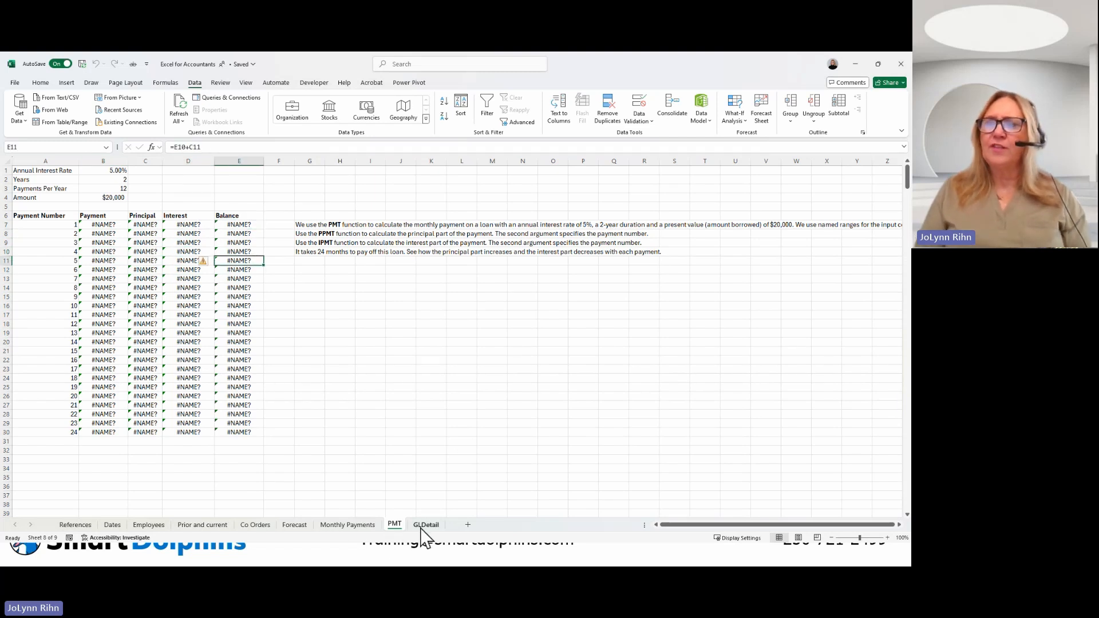
{"action": "left_click", "coordinate": [335, 525]}
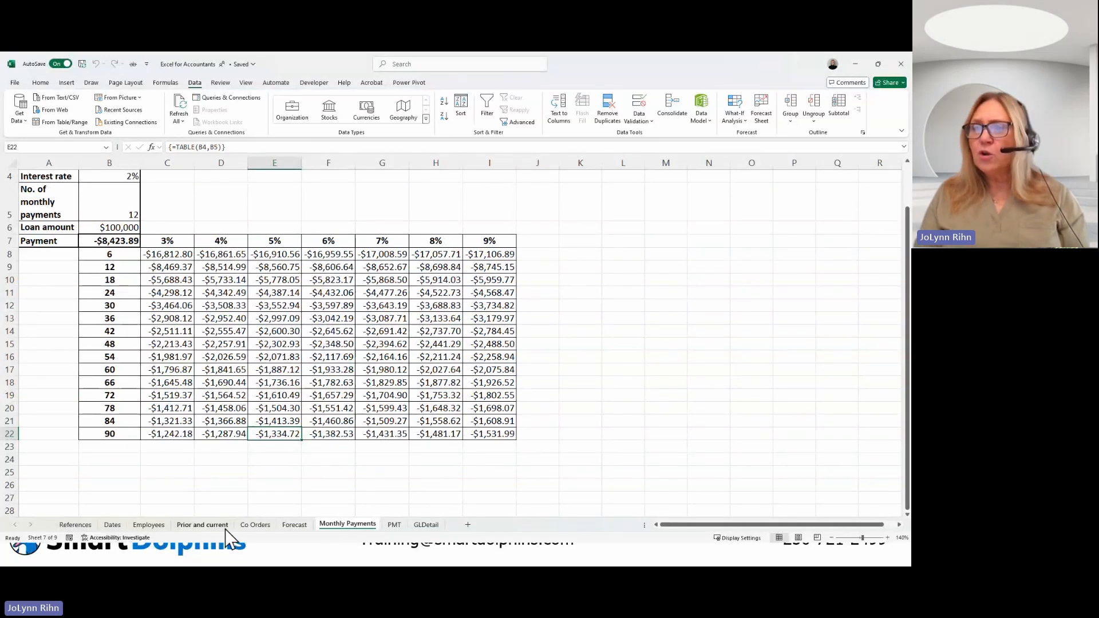
On the GLDetail sheet, examine the lookup cells G2:K2 for account, description, period, amount and category beside the ledger list.
{"action": "left_click", "coordinate": [426, 525]}
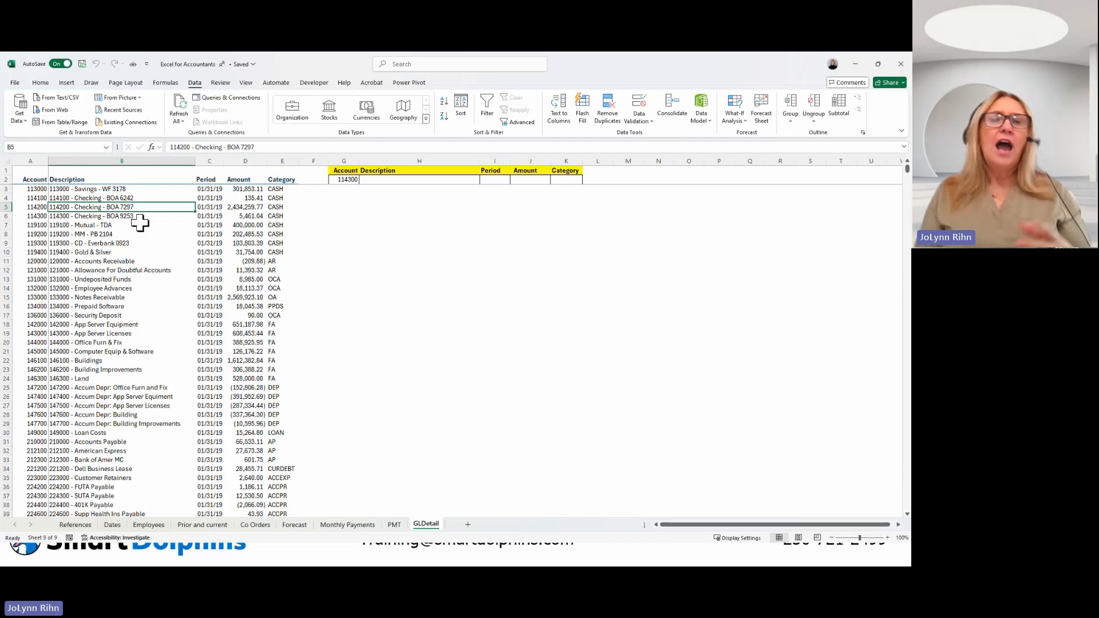
{"action": "left_click", "coordinate": [350, 180]}
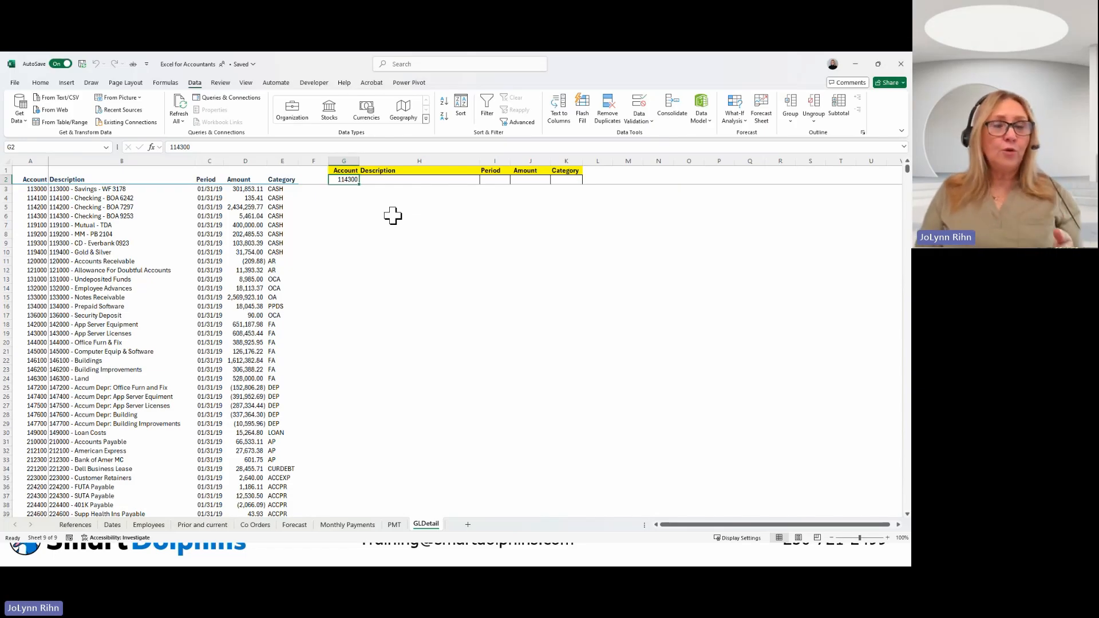
{"action": "left_click", "coordinate": [396, 181]}
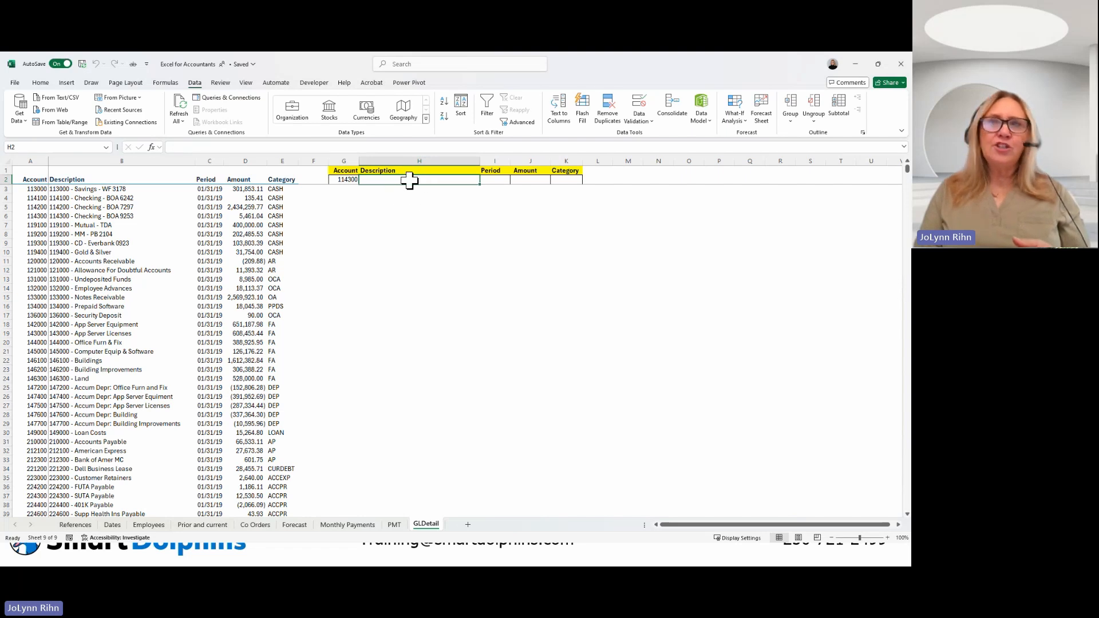
{"action": "left_click", "coordinate": [492, 180]}
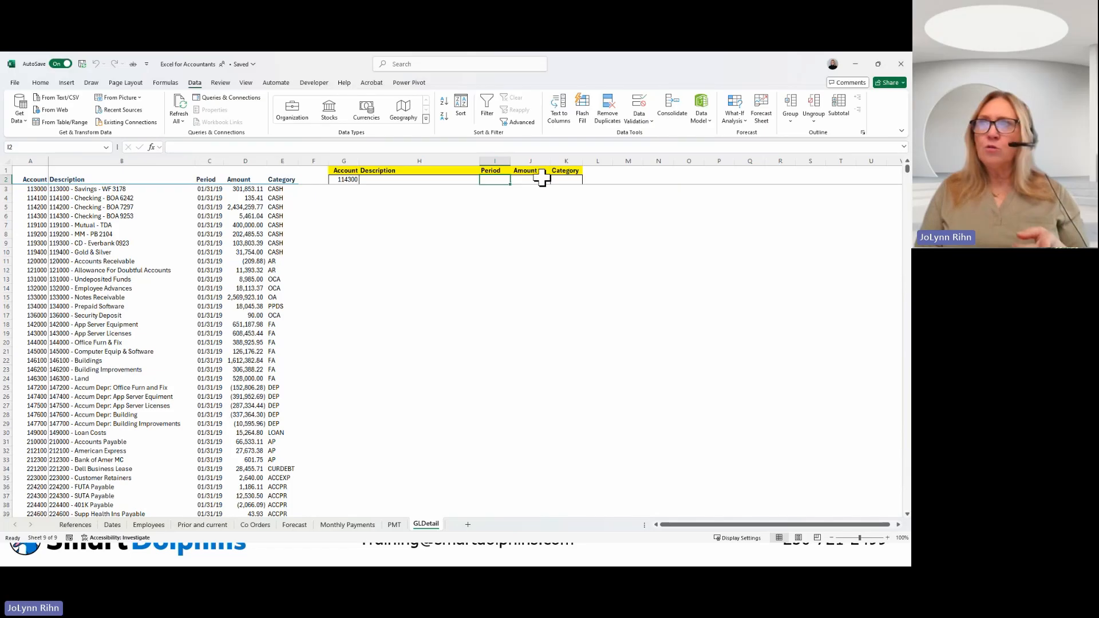
{"action": "left_click", "coordinate": [543, 179]}
{"action": "left_click", "coordinate": [562, 179]}
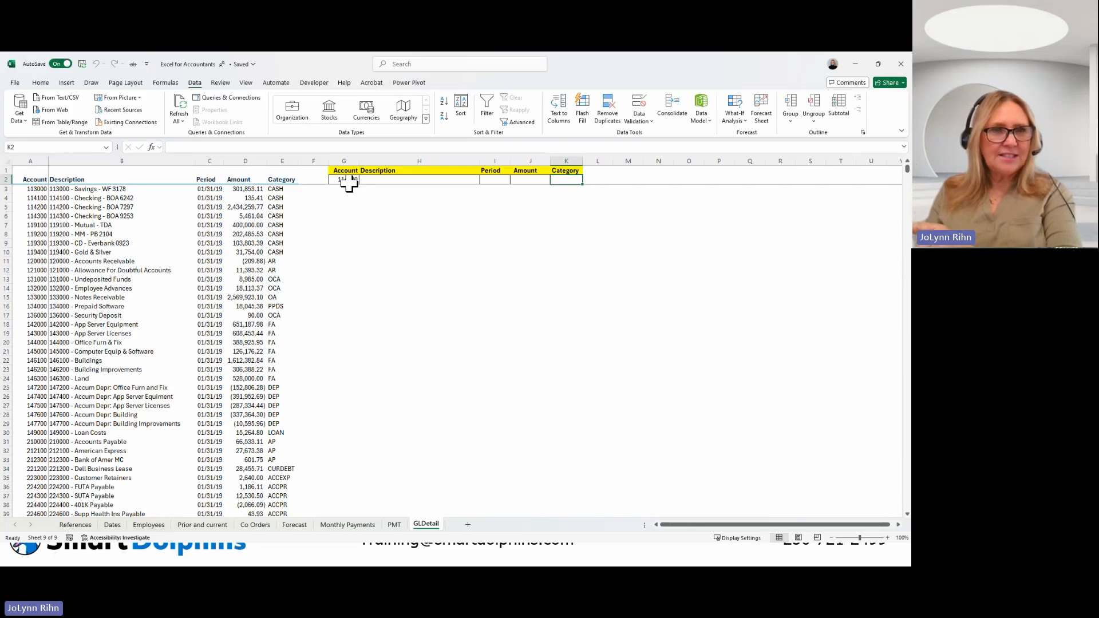
Start an XLOOKUP formula in the Description cell H2 with G2 as the lookup value.
{"action": "left_click", "coordinate": [427, 181]}
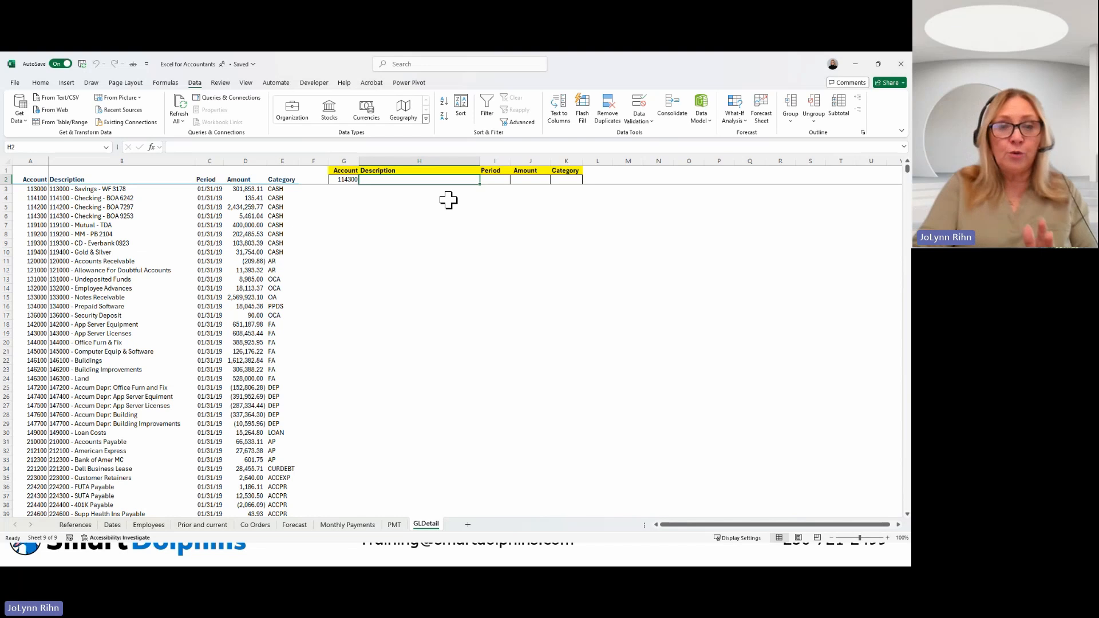
{"action": "type", "text": "=v"}
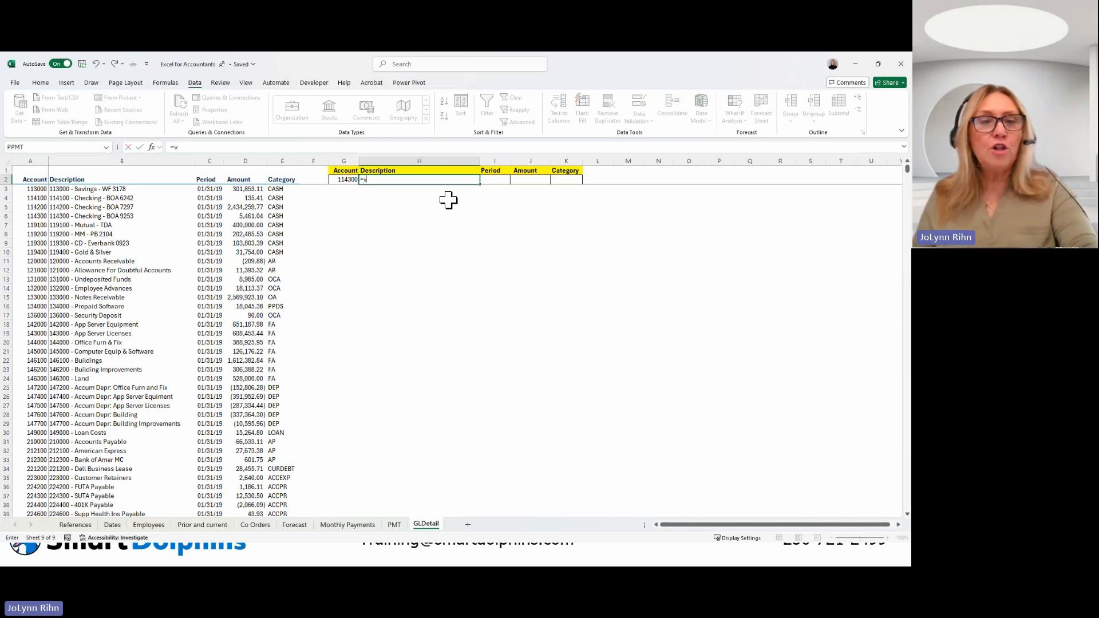
{"action": "key", "text": "BackSpace"}
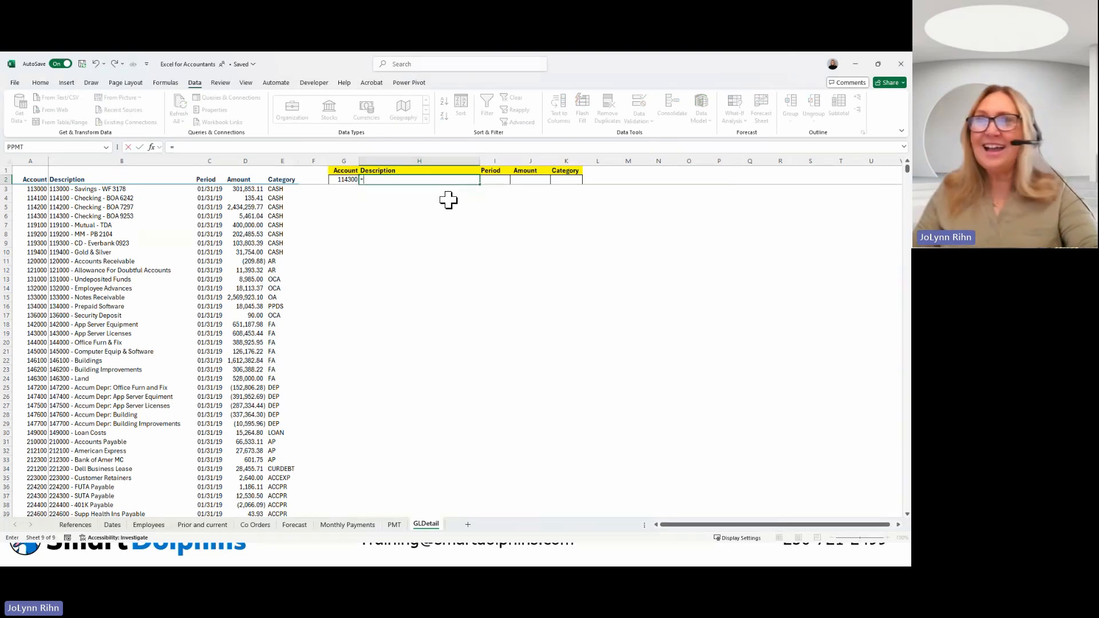
{"action": "type", "text": "x"}
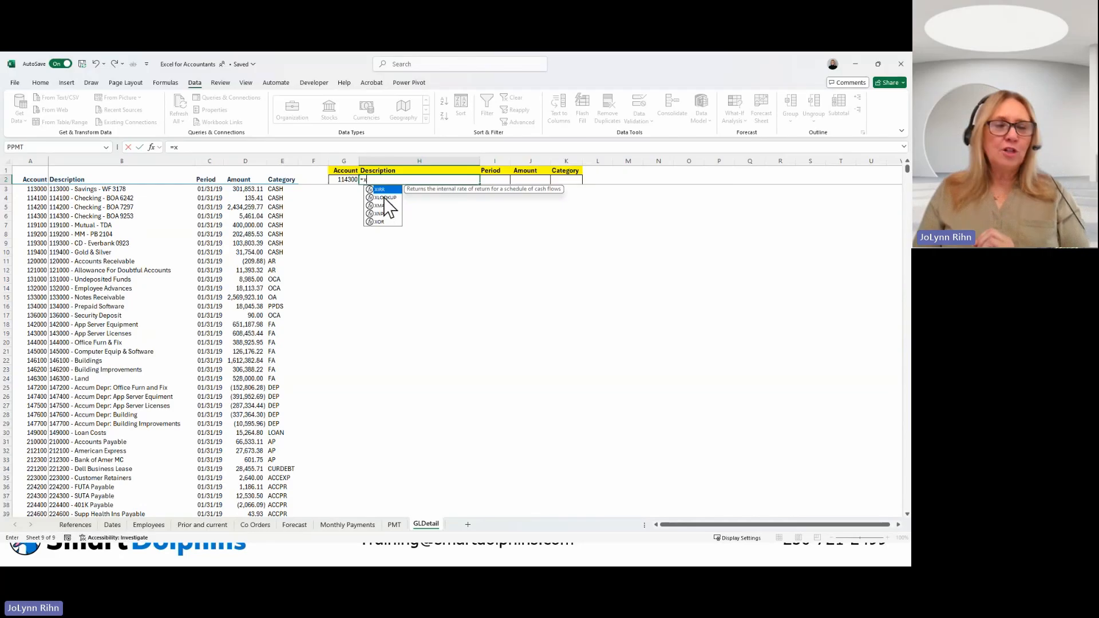
{"action": "key", "text": "Down"}
{"action": "key", "text": "Tab"}
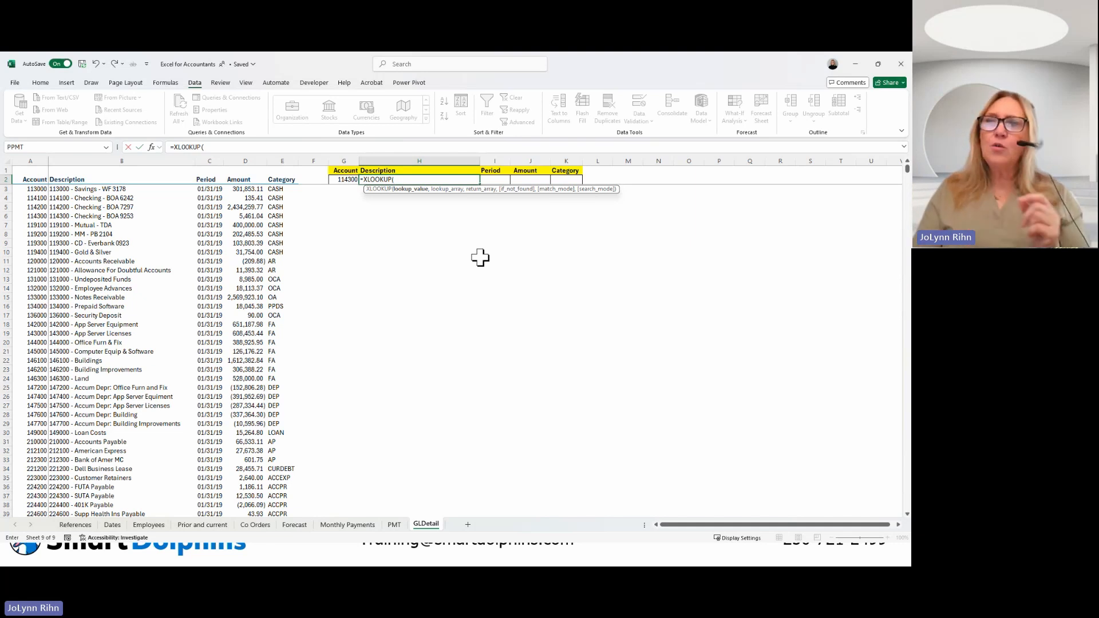
{"action": "left_click", "coordinate": [347, 179]}
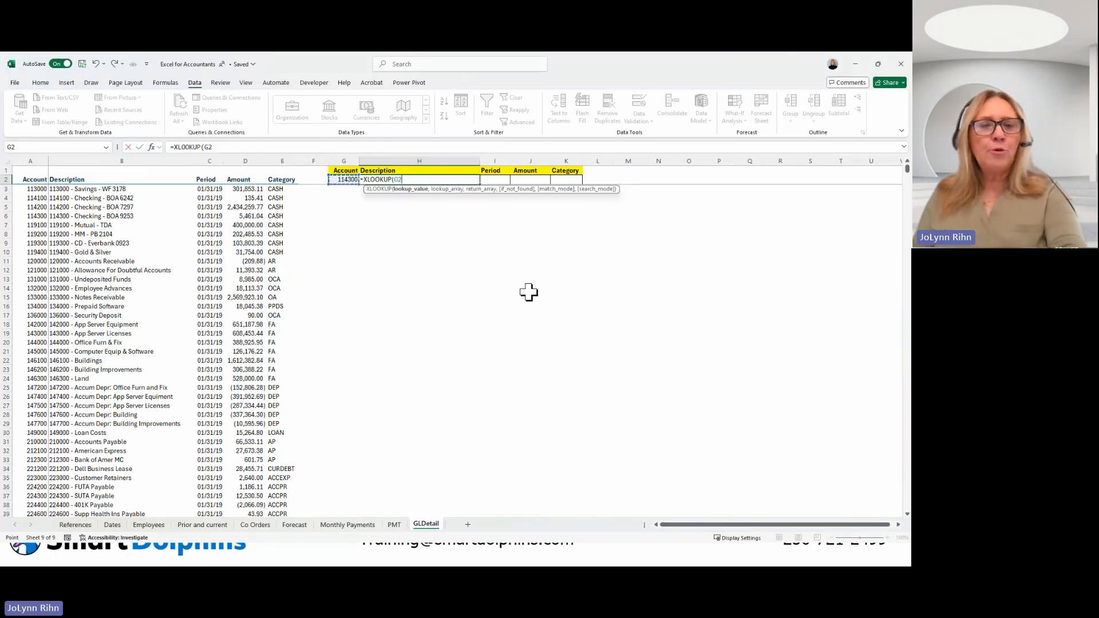
{"action": "type", "text": ","}
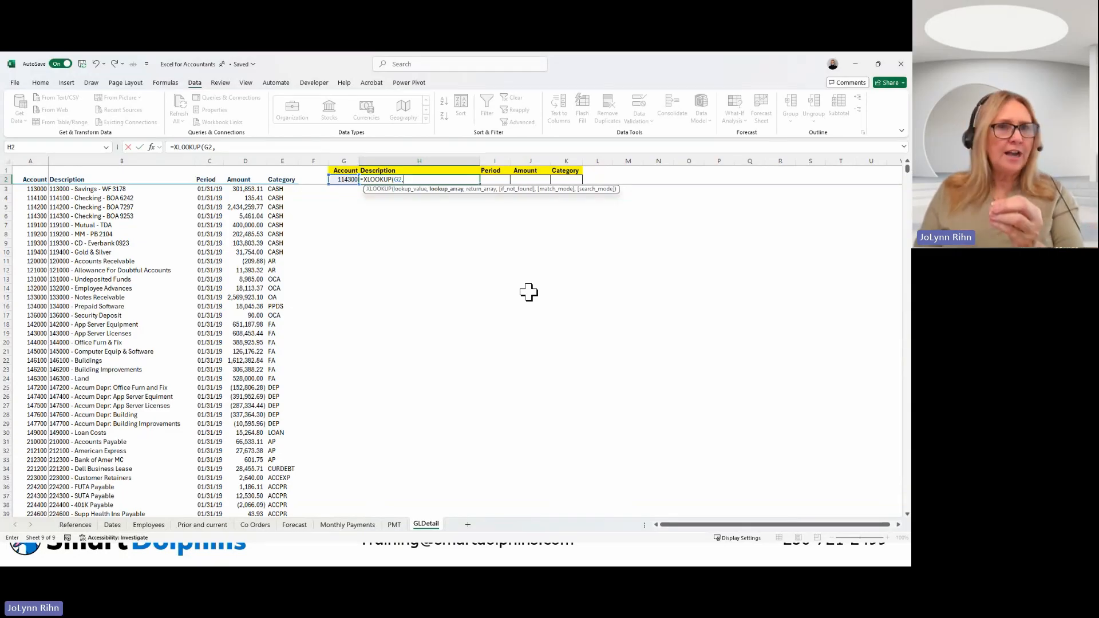
Set the XLOOKUP lookup array to the account numbers in A3:A2594.
{"action": "left_click", "coordinate": [36, 189]}
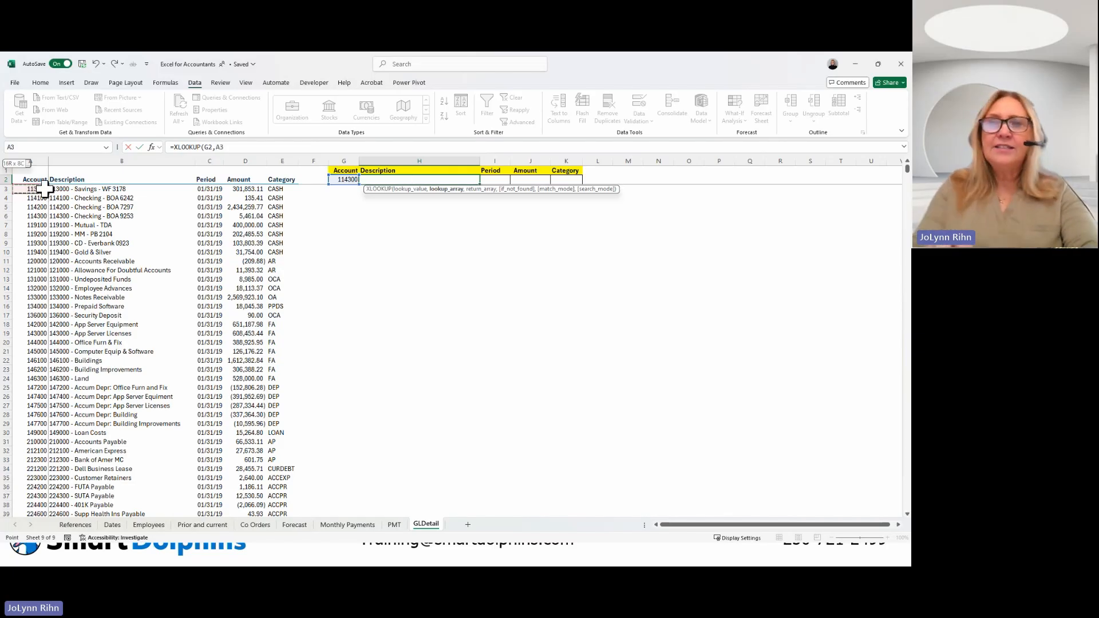
{"action": "key", "text": "ctrl+shift+Down"}
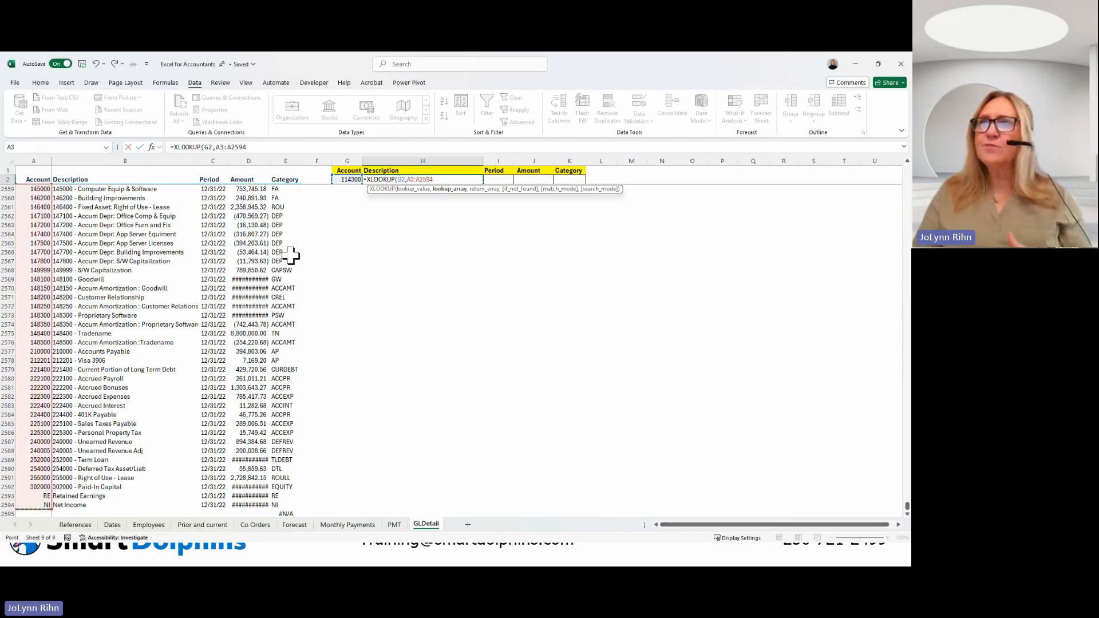
{"action": "scroll", "coordinate": [320, 252], "scroll_direction": "up", "scroll_amount": 2}
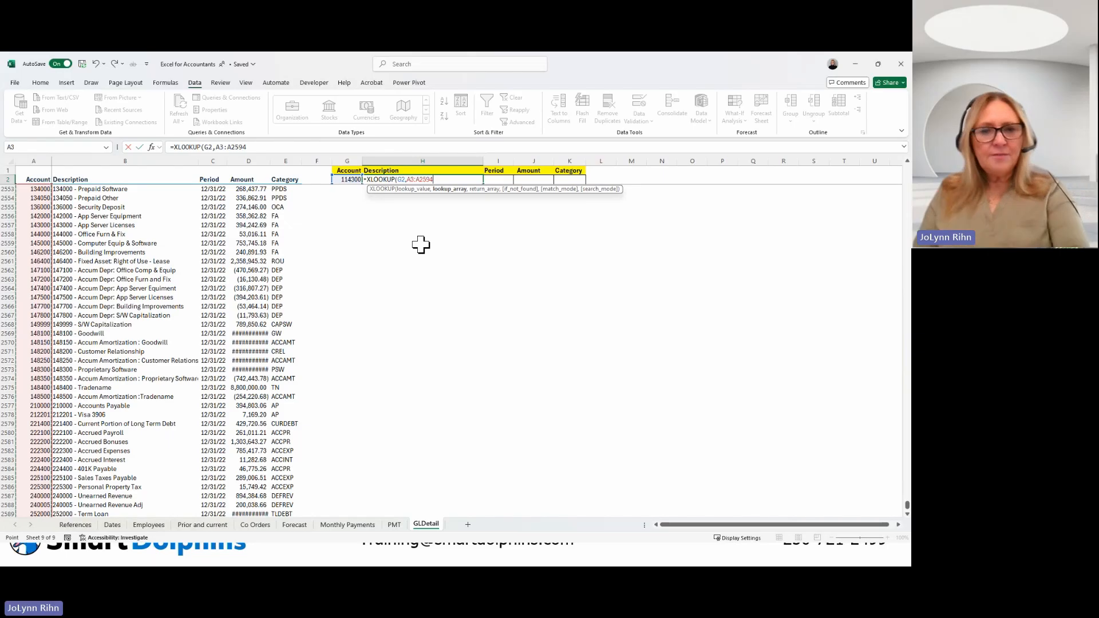
{"action": "type", "text": ","}
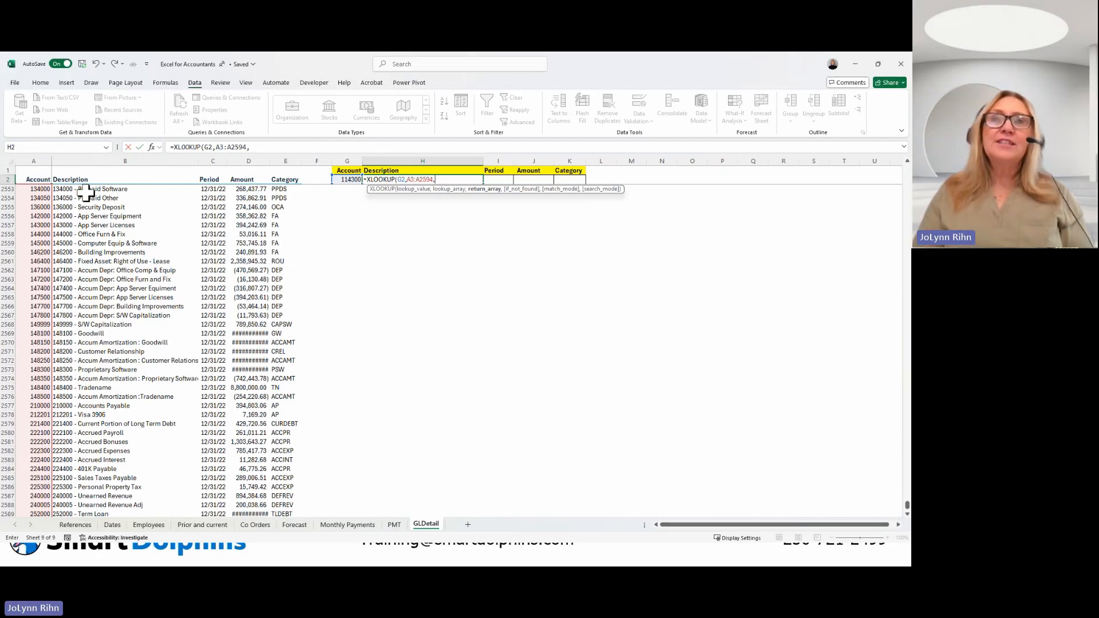
Replace the references after G2 in the XLOOKUP formula with the description-to-category range B3:E2594.
{"action": "scroll", "coordinate": [376, 277], "scroll_direction": "up", "scroll_amount": 14}
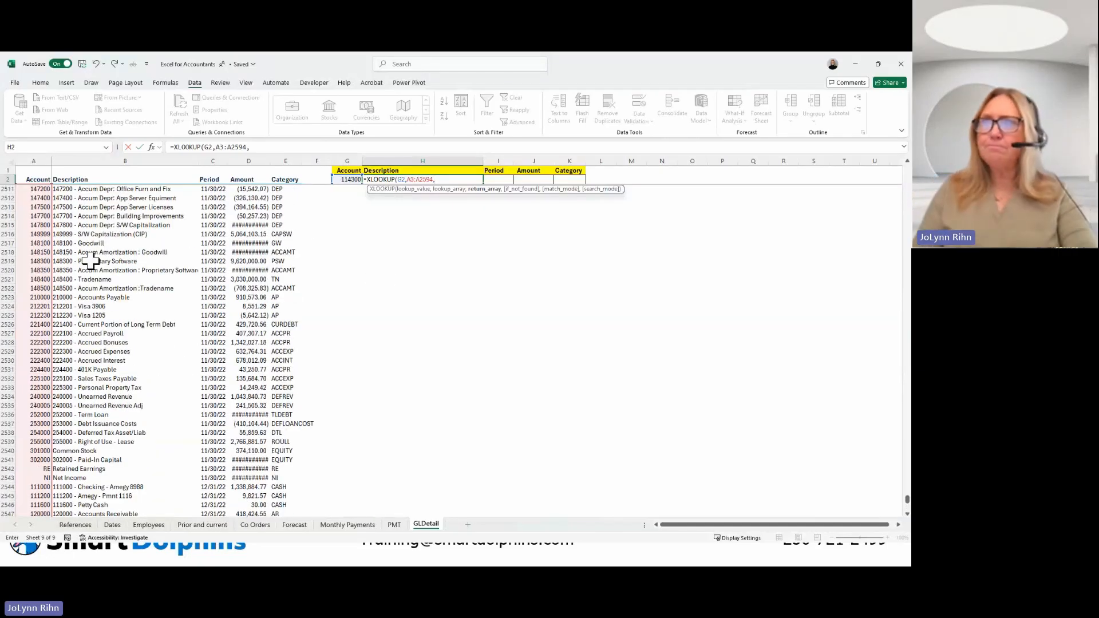
{"action": "key", "text": "Up"}
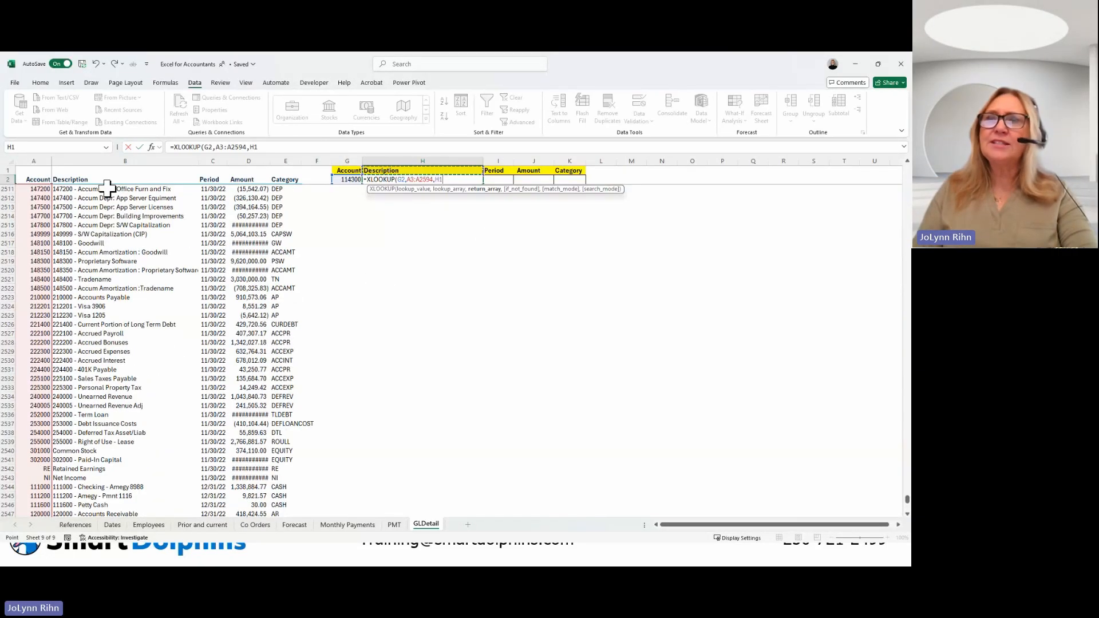
{"action": "scroll", "coordinate": [245, 214], "scroll_direction": "up", "scroll_amount": 5}
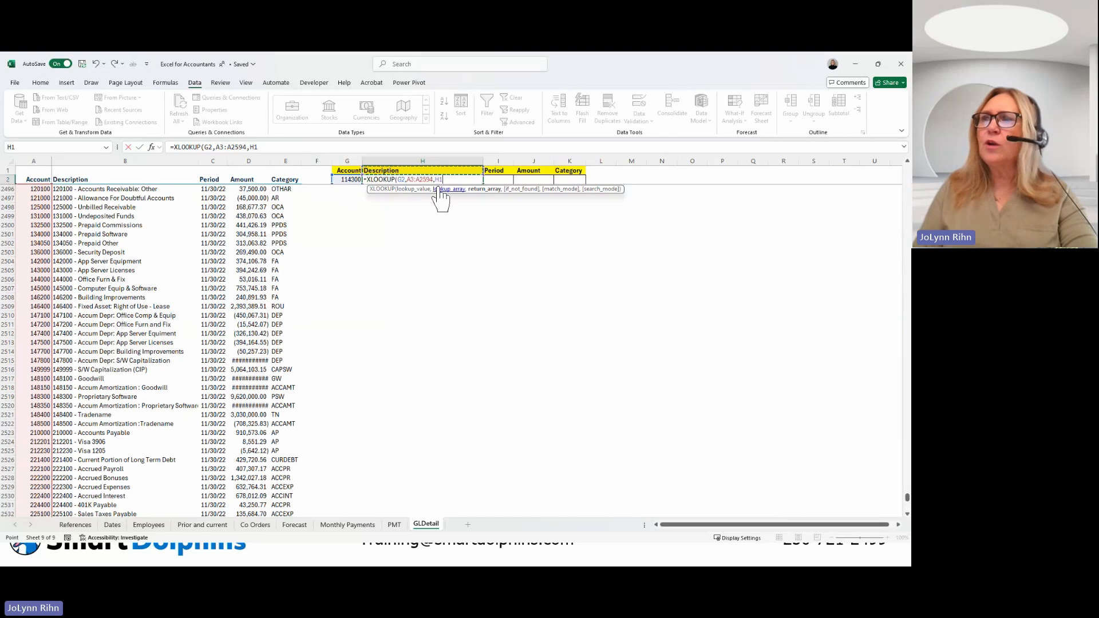
{"action": "left_click_drag", "start_coordinate": [443, 179], "coordinate": [411, 175]}
{"action": "type", "text": "b3"}
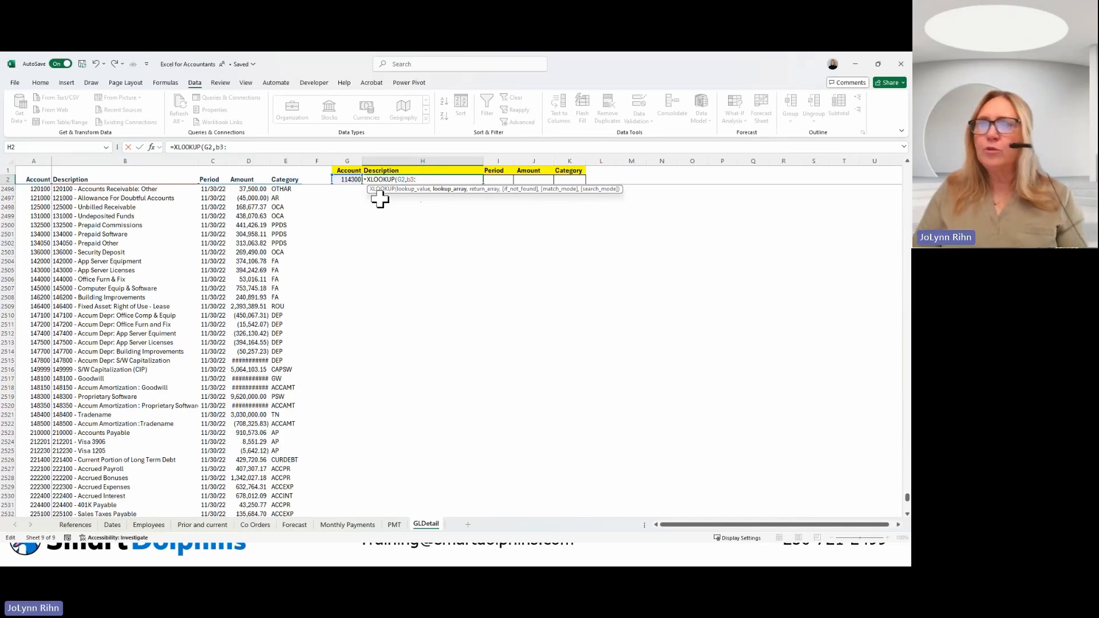
{"action": "type", "text": "e"}
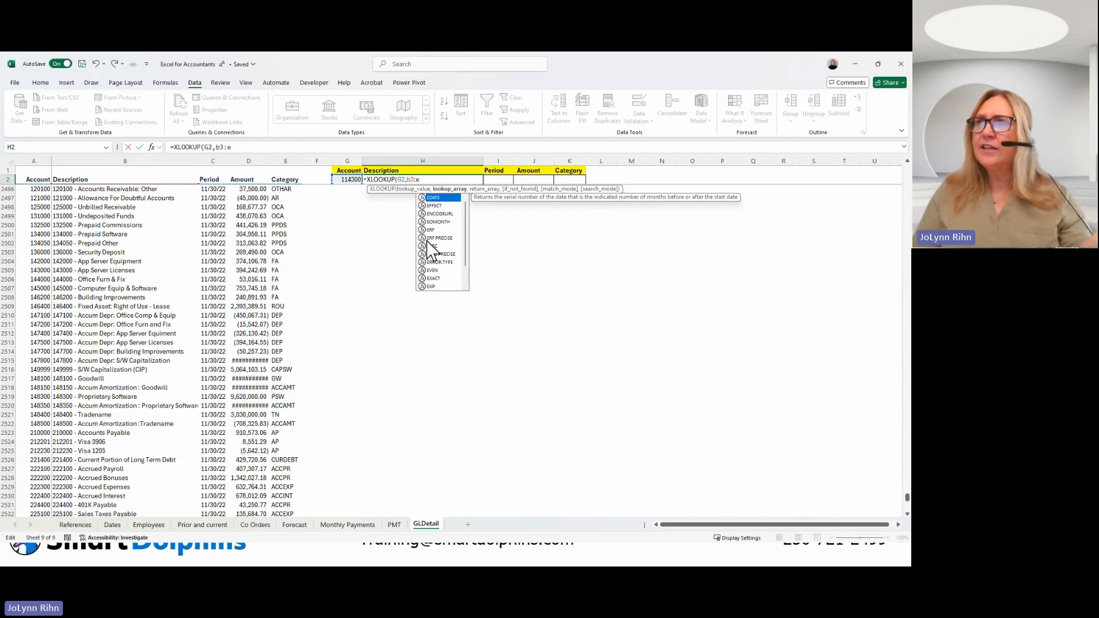
{"action": "scroll", "coordinate": [147, 332], "scroll_direction": "down", "scroll_amount": 11}
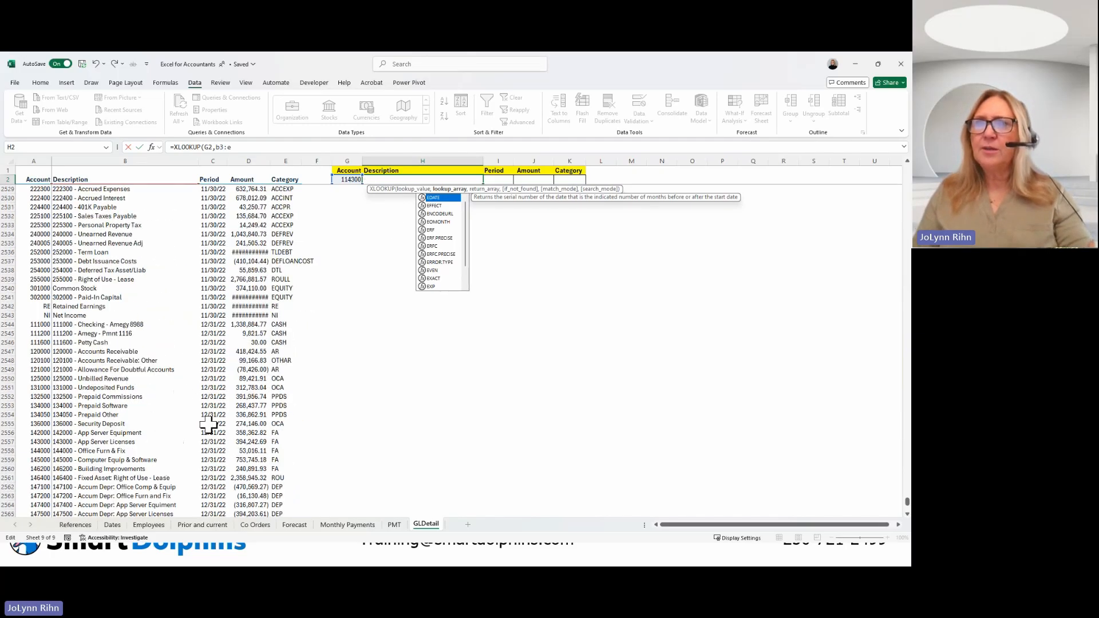
{"action": "scroll", "coordinate": [208, 424], "scroll_direction": "down", "scroll_amount": 20}
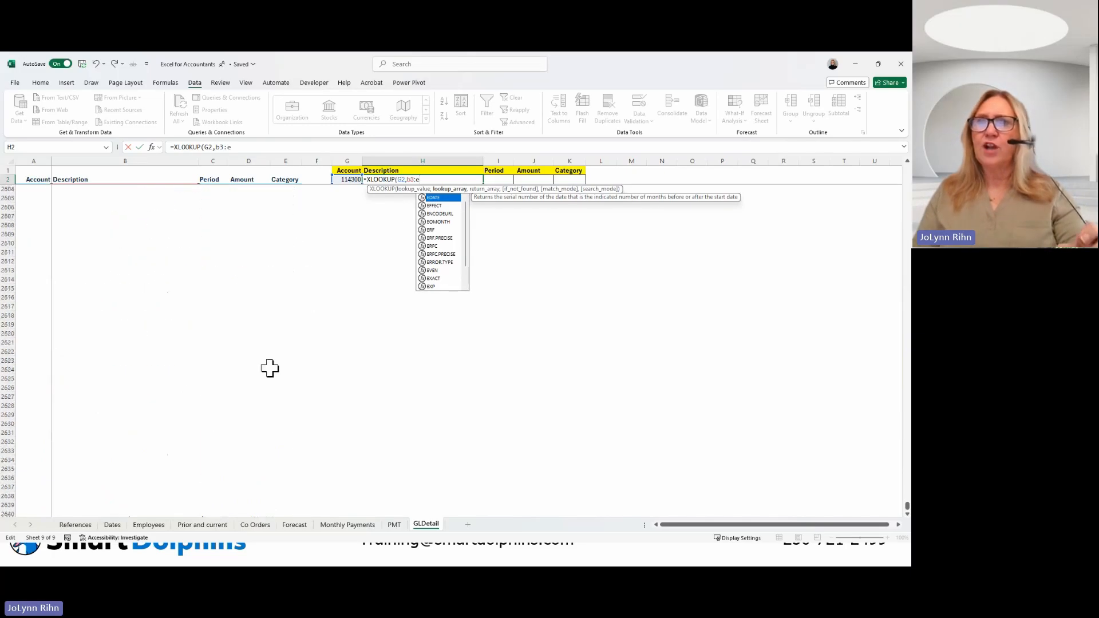
{"action": "scroll", "coordinate": [261, 357], "scroll_direction": "down", "scroll_amount": 1}
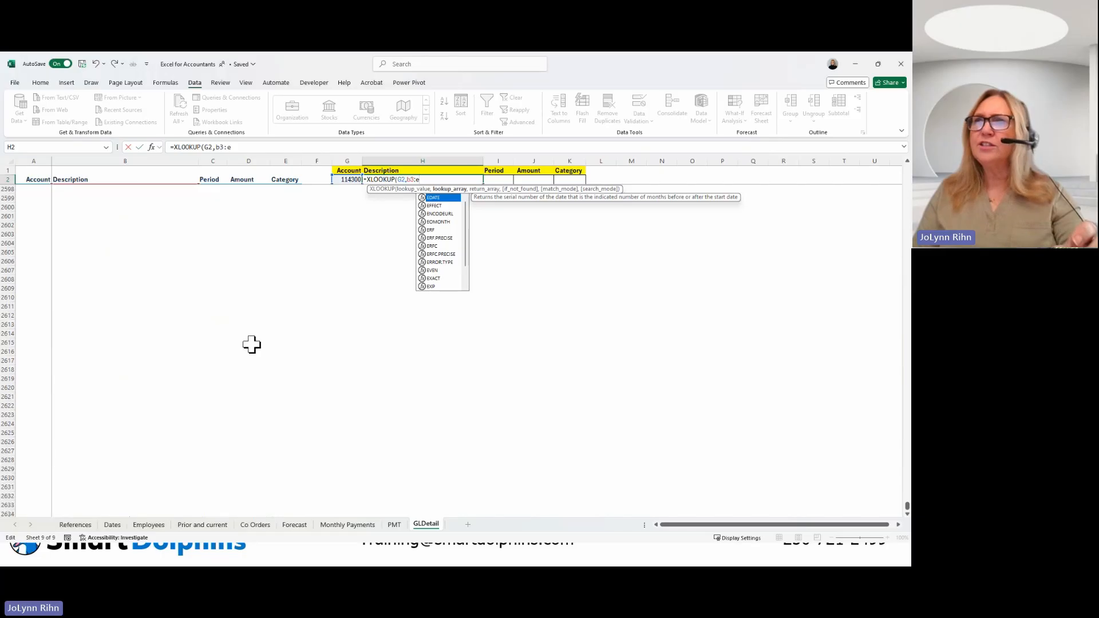
{"action": "scroll", "coordinate": [251, 344], "scroll_direction": "up", "scroll_amount": 3}
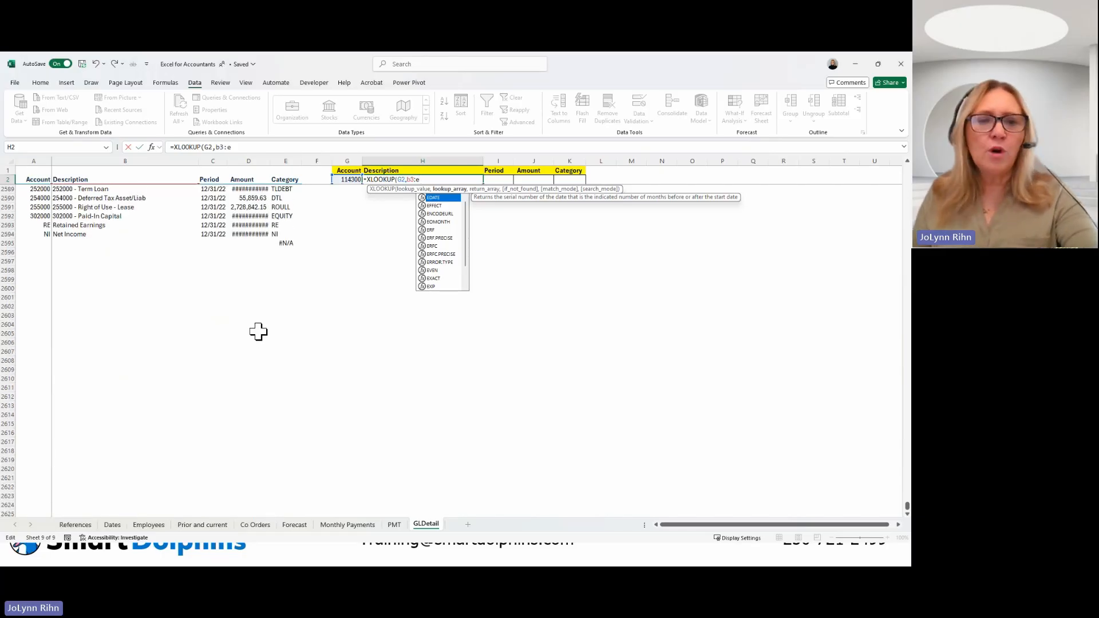
{"action": "type", "text": "259"}
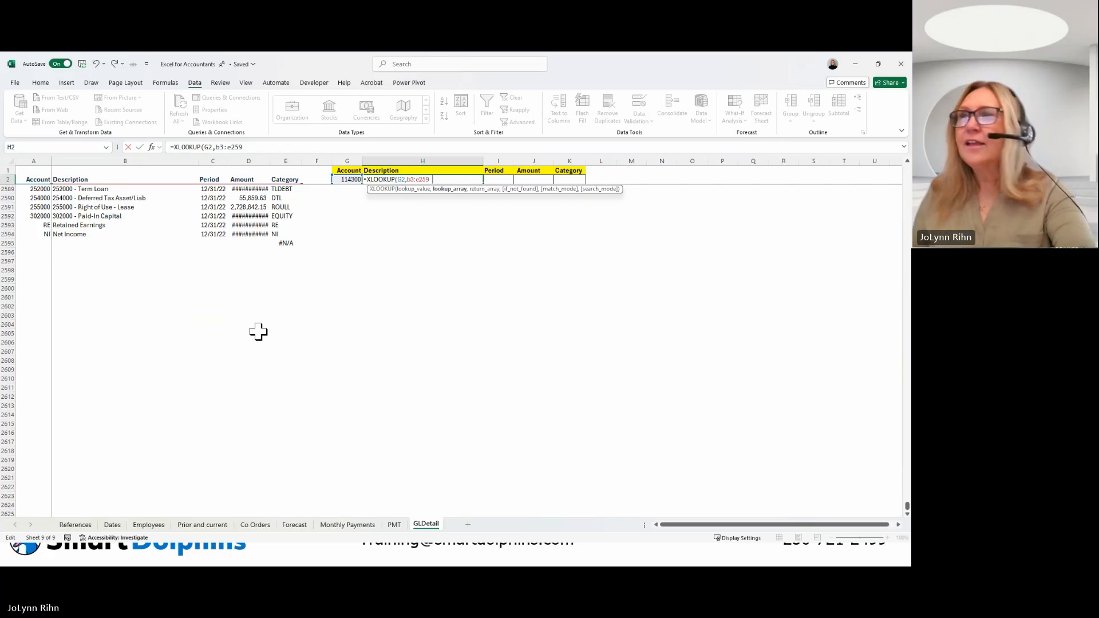
{"action": "type", "text": "4"}
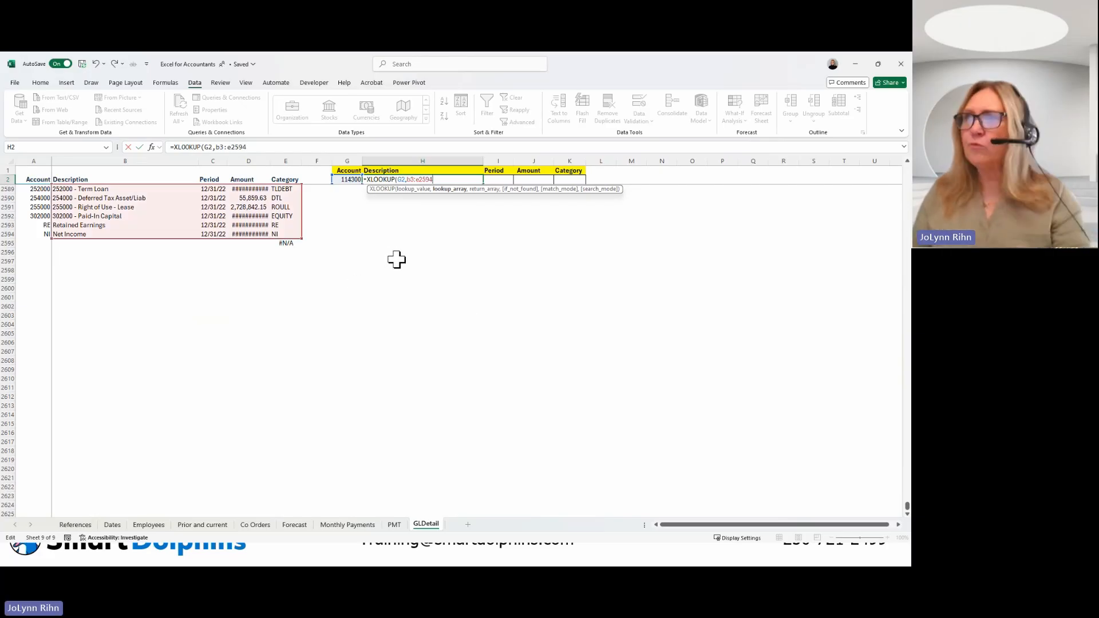
Add the if-not-found text "Account No Not Valid" to the XLOOKUP formula after the B3:E2594 range.
{"action": "scroll", "coordinate": [396, 257], "scroll_direction": "up", "scroll_amount": 13}
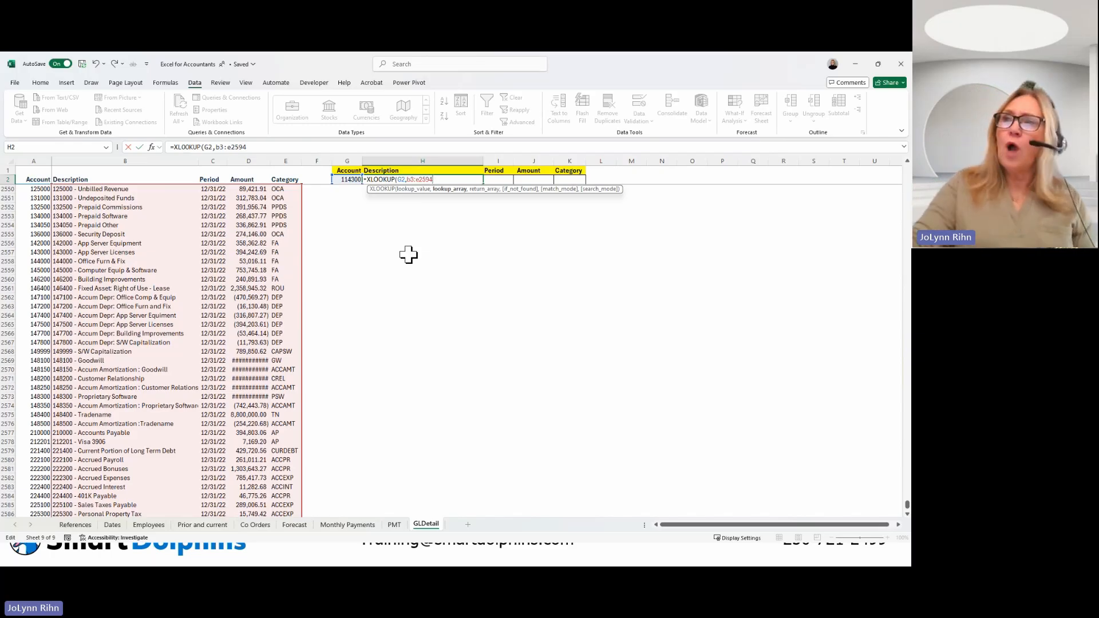
{"action": "type", "text": ",\"A"}
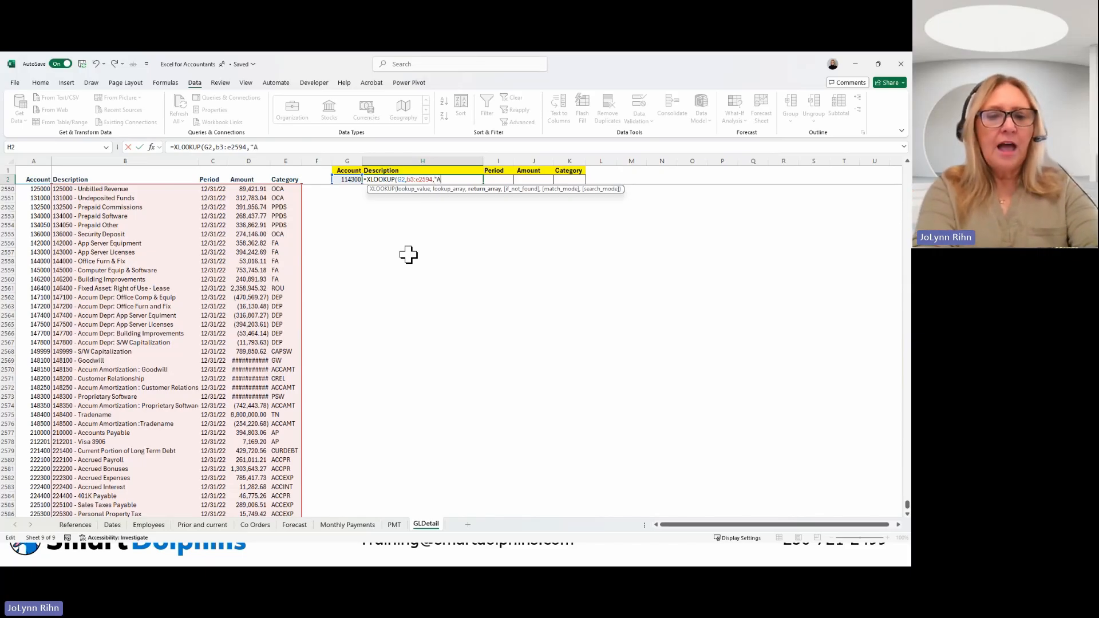
{"action": "type", "text": "ccount No"}
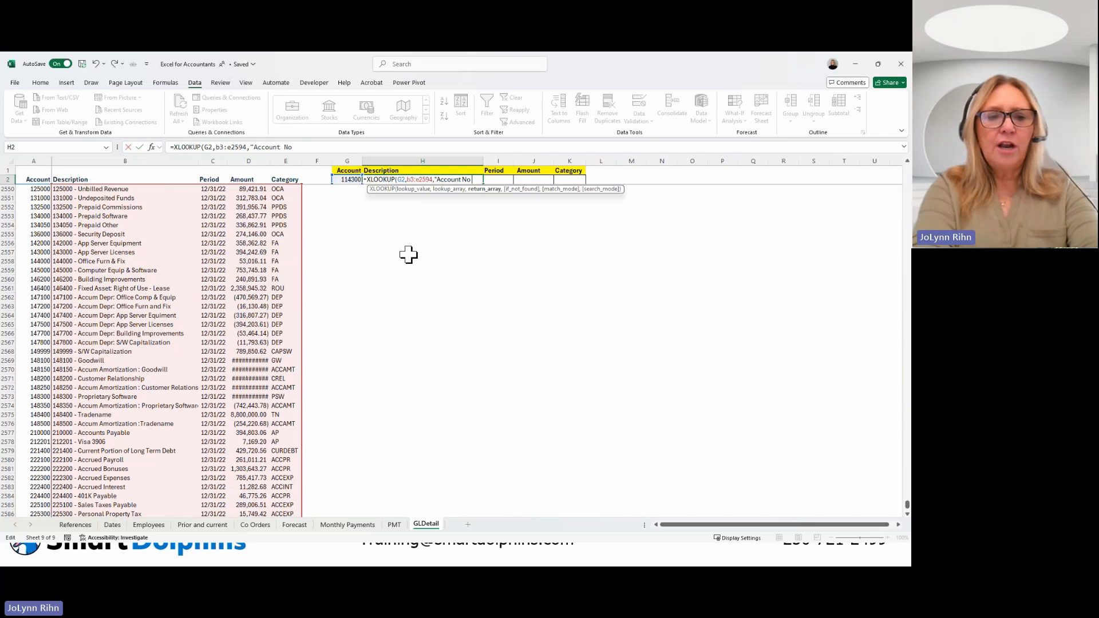
{"action": "type", "text": " Not Valid"}
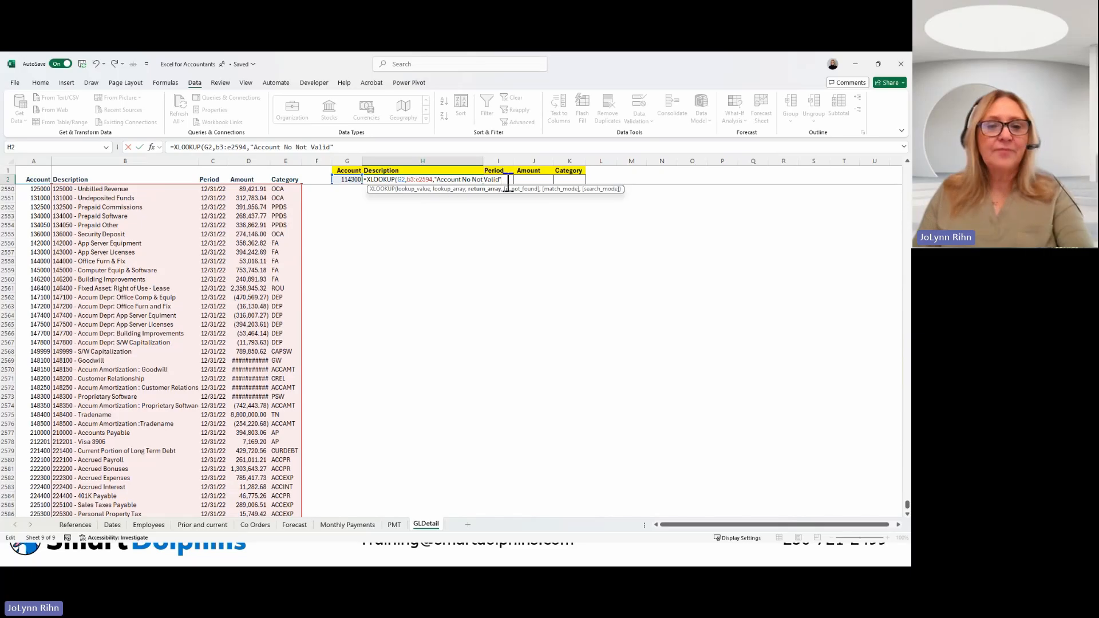
{"action": "type", "text": ","}
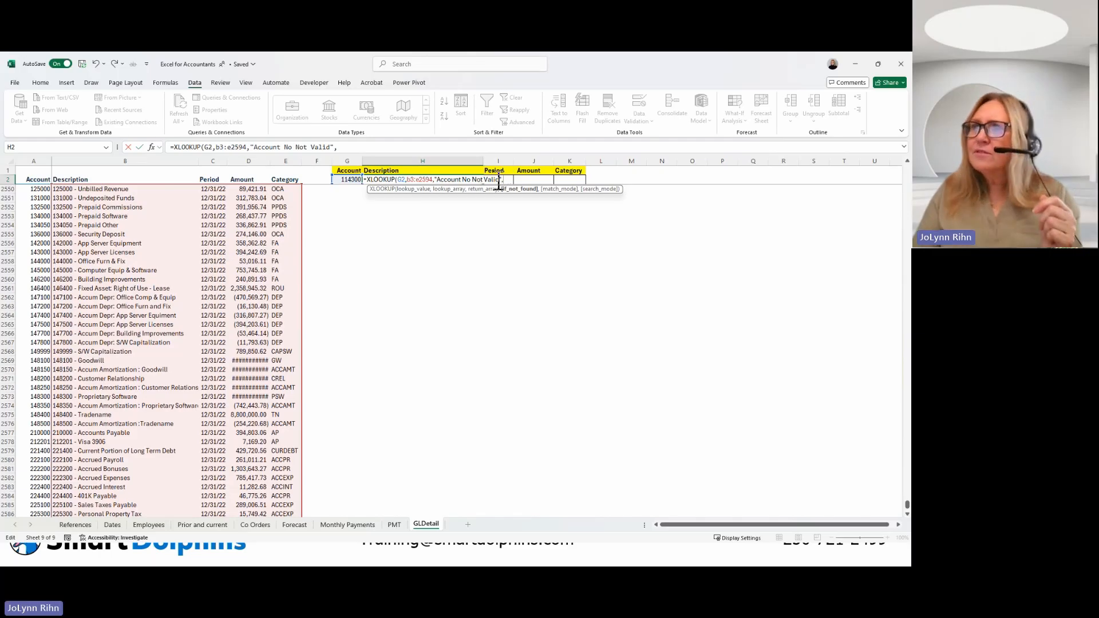
Insert A3:A2594 as the lookup array ahead of the return array B3:E2594, and complete the formula without a match mode.
{"action": "left_click", "coordinate": [404, 180]}
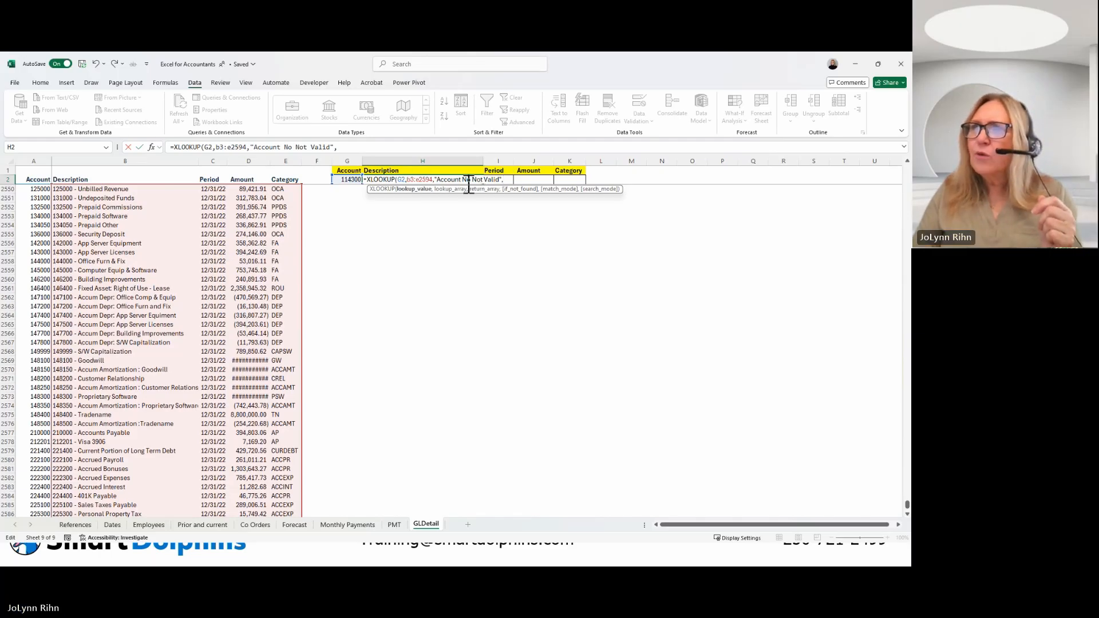
{"action": "left_click", "coordinate": [408, 180]}
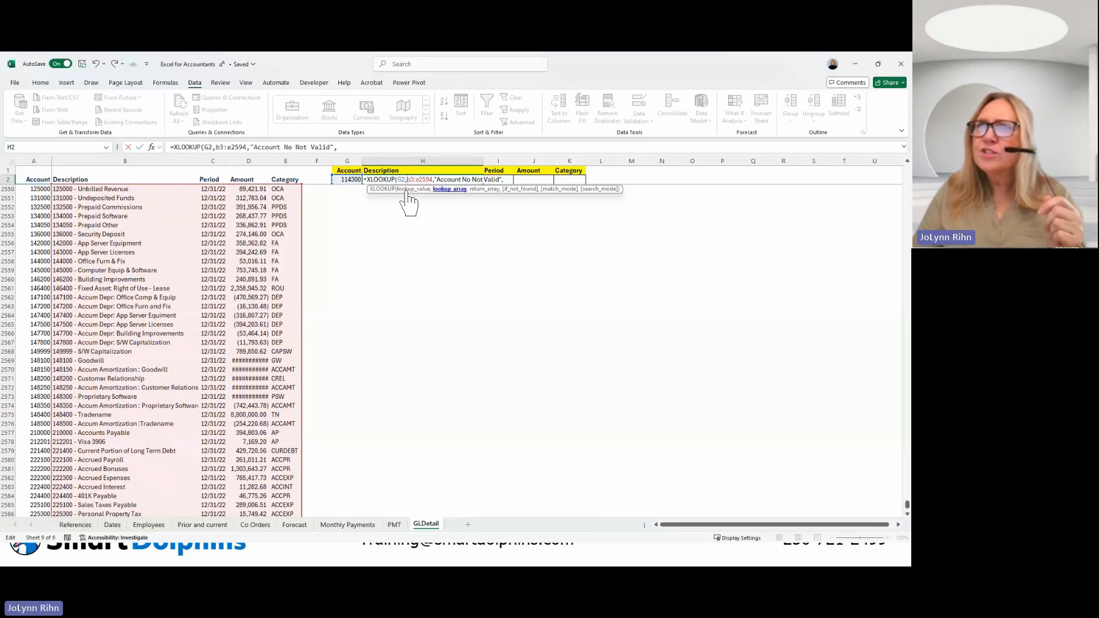
{"action": "scroll", "coordinate": [372, 223], "scroll_direction": "up", "scroll_amount": 20}
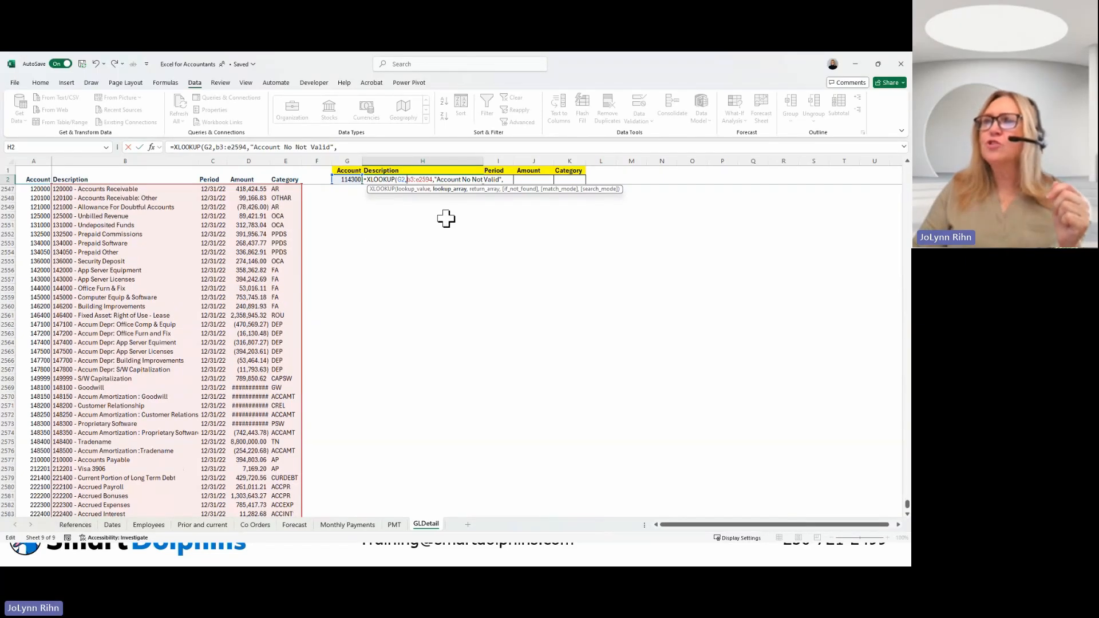
{"action": "scroll", "coordinate": [455, 226], "scroll_direction": "up", "scroll_amount": 2}
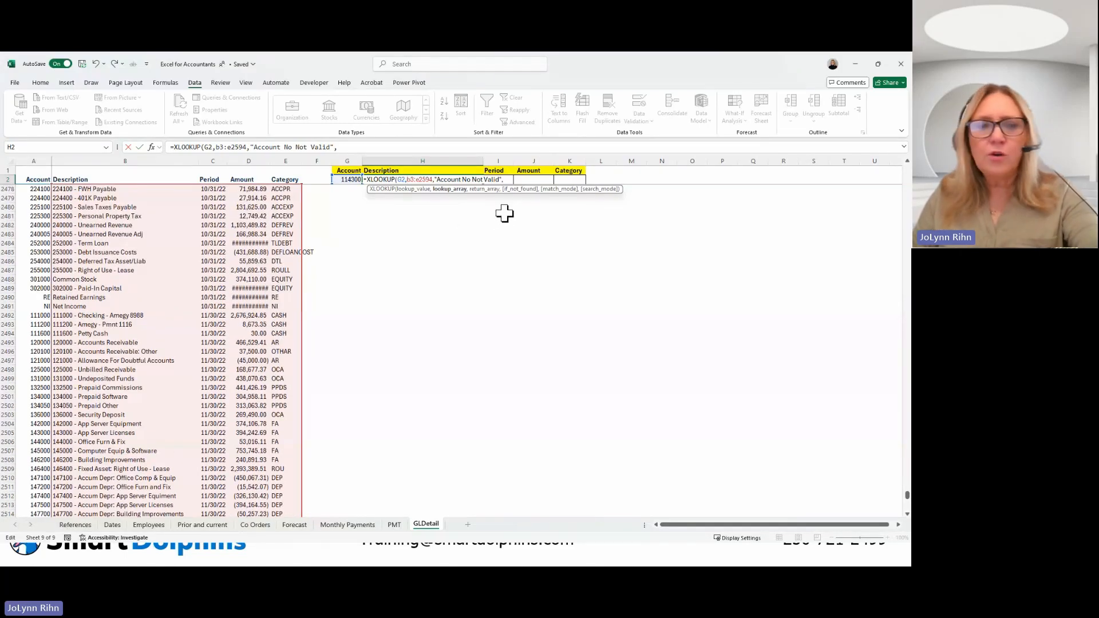
{"action": "type", "text": "ab"}
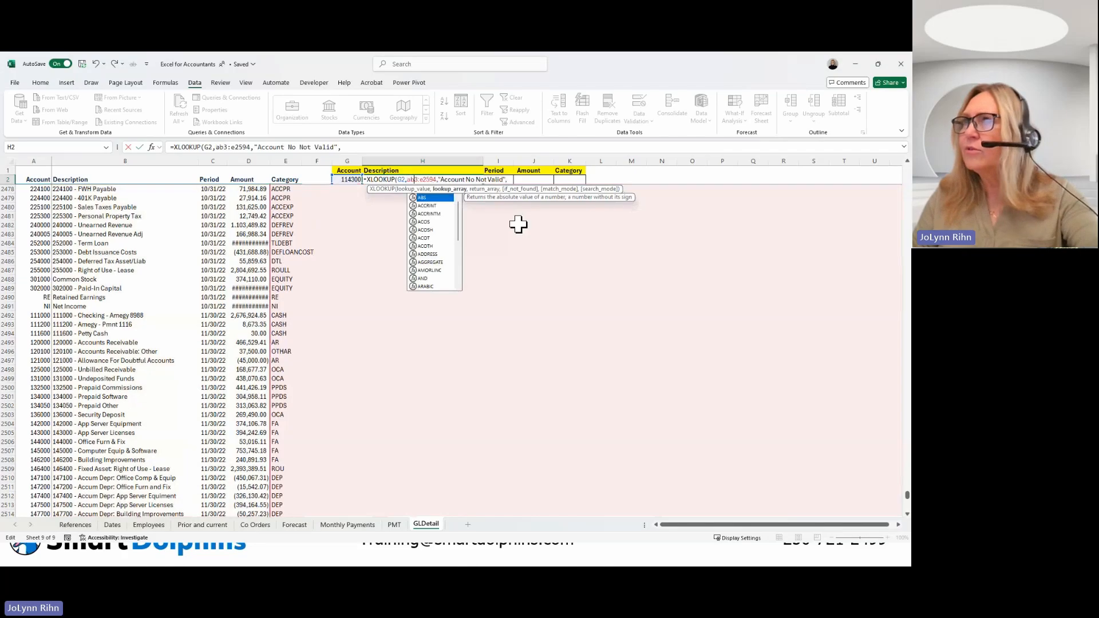
{"action": "type", "text": "3:"}
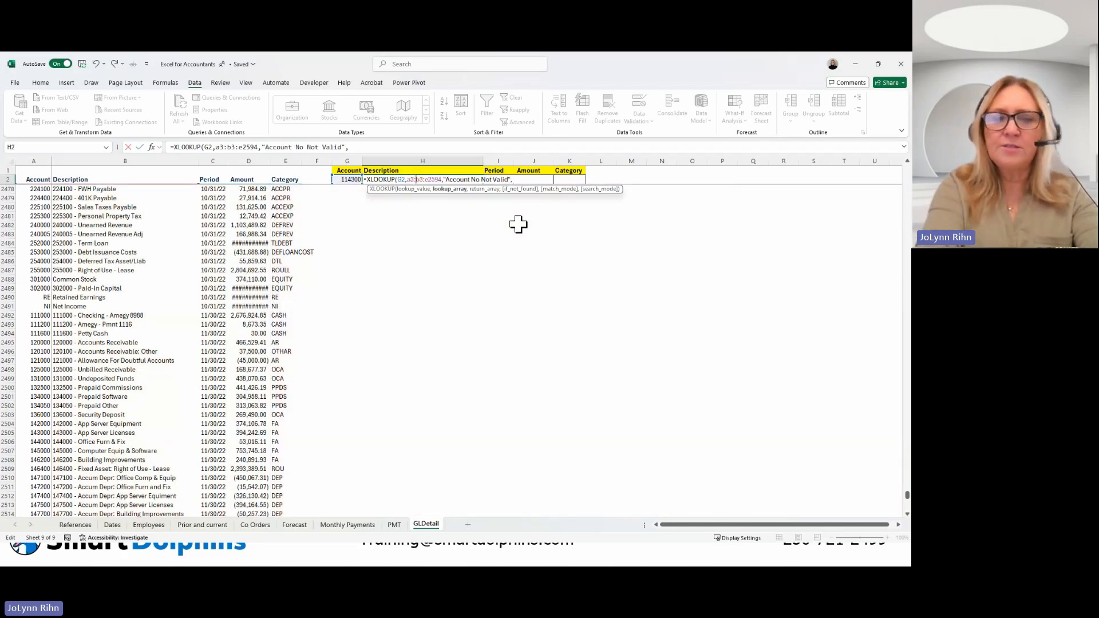
{"action": "type", "text": "e"}
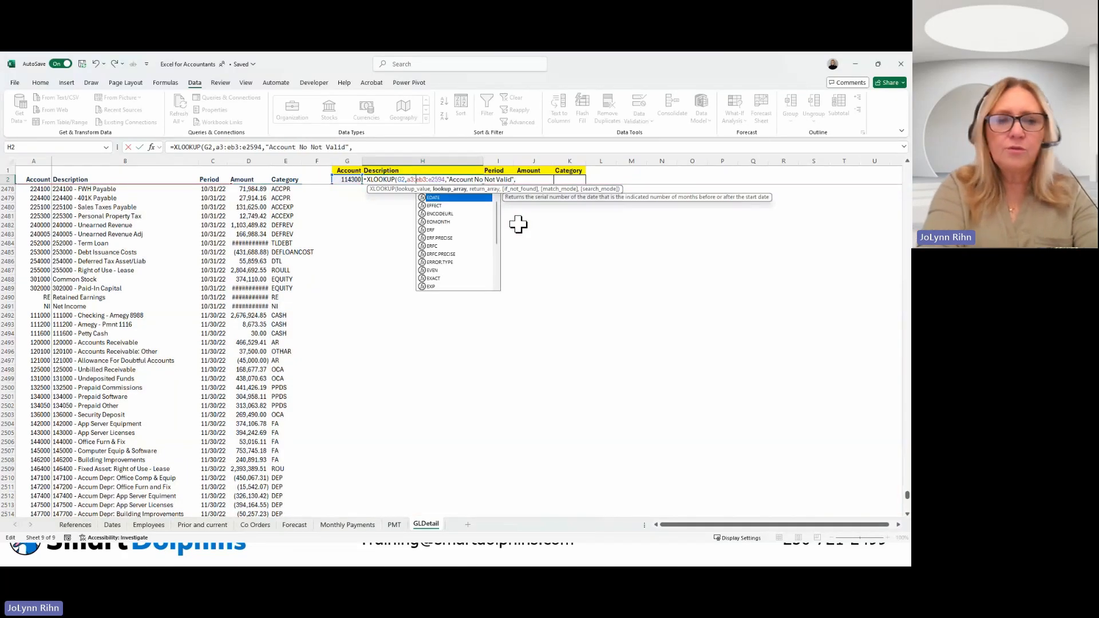
{"action": "key", "text": "BackSpace"}
{"action": "type", "text": "a"}
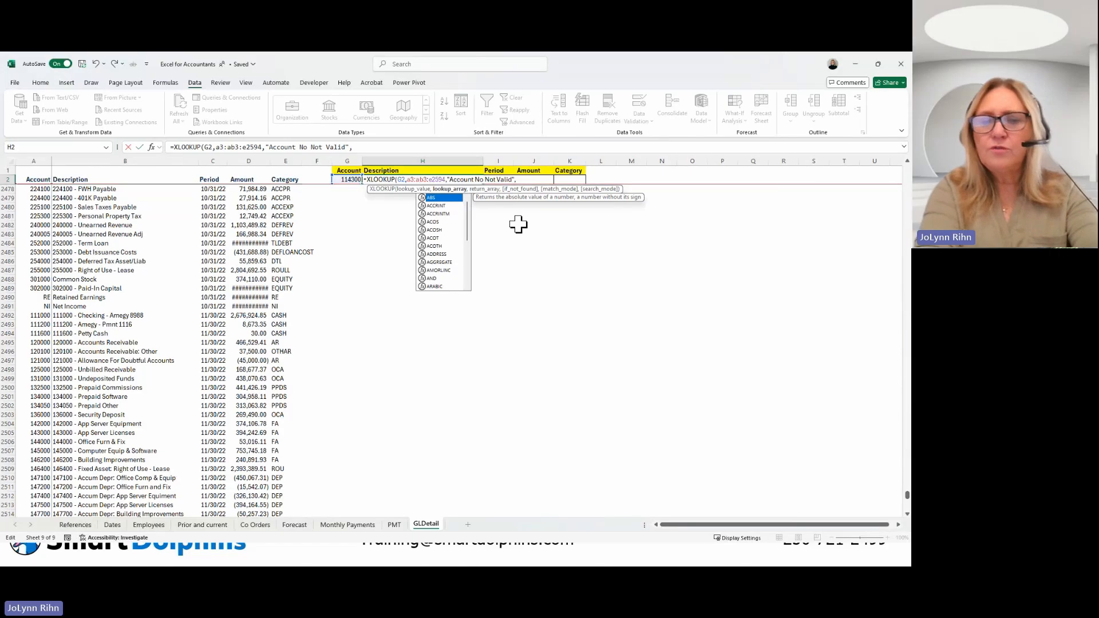
{"action": "type", "text": "2594,"}
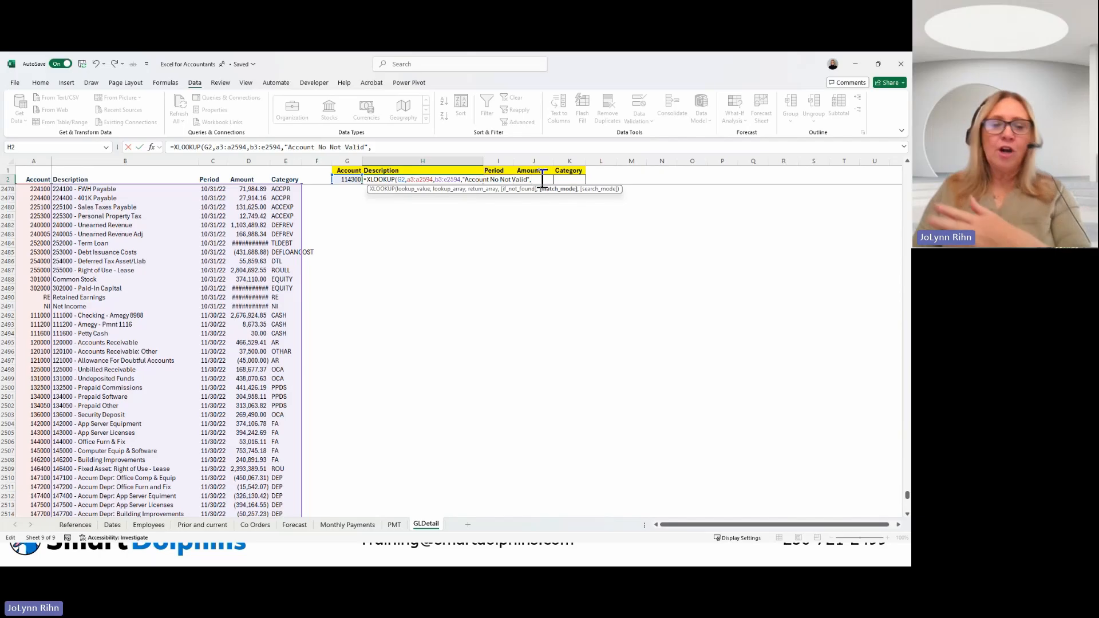
{"action": "key", "text": "BackSpace"}
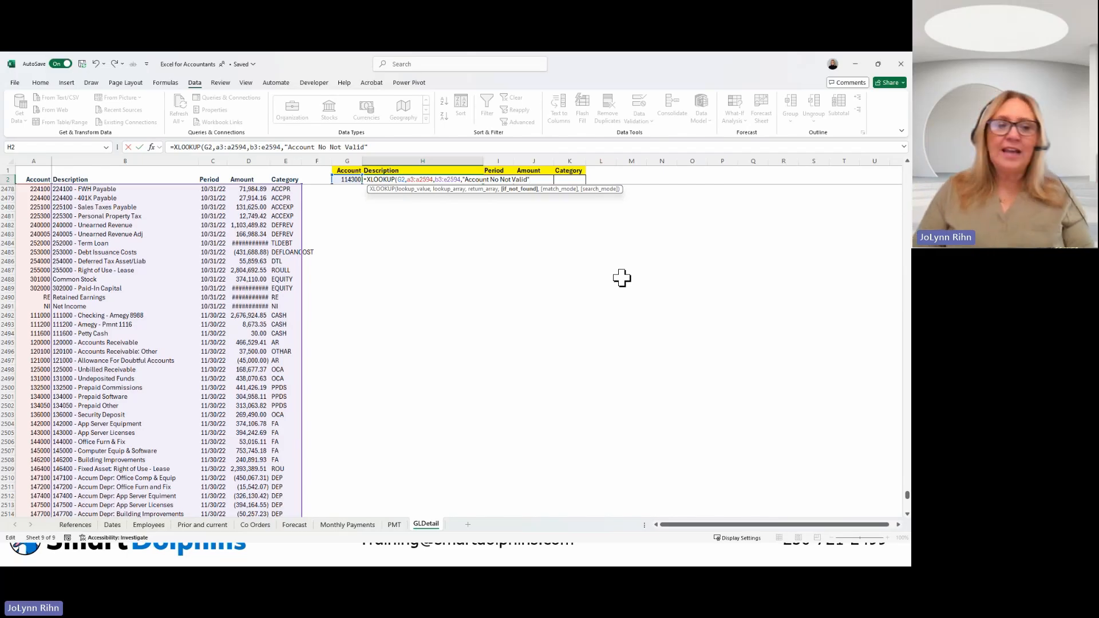
{"action": "key", "text": "Return"}
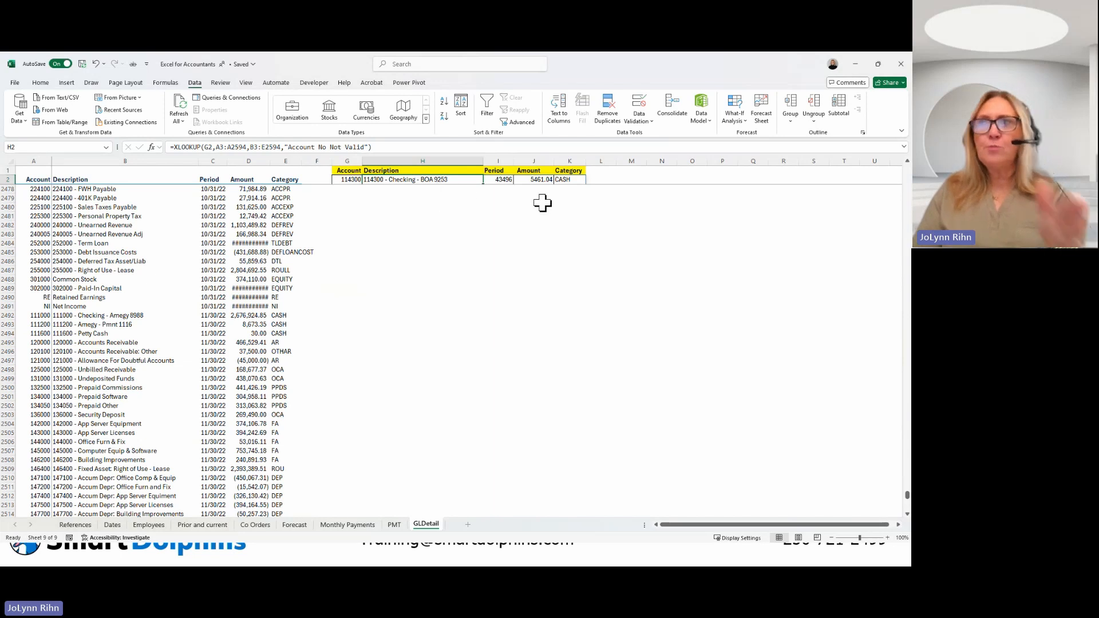
Format the Period result in I2 as Short Date and select the Amount result in J2.
{"action": "left_click", "coordinate": [489, 179]}
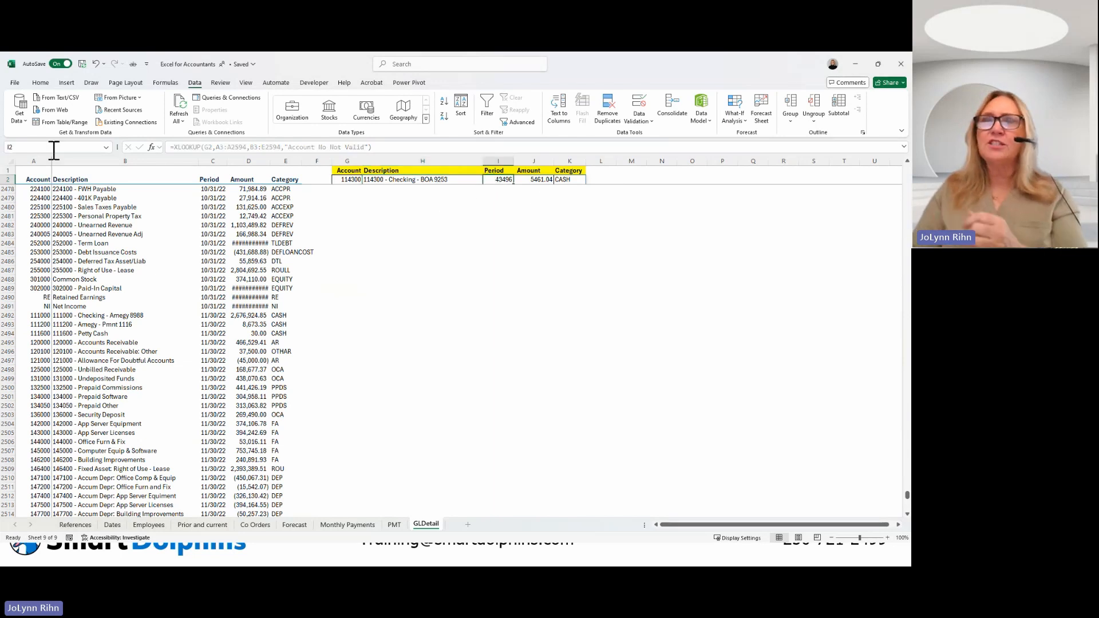
{"action": "left_click", "coordinate": [44, 83]}
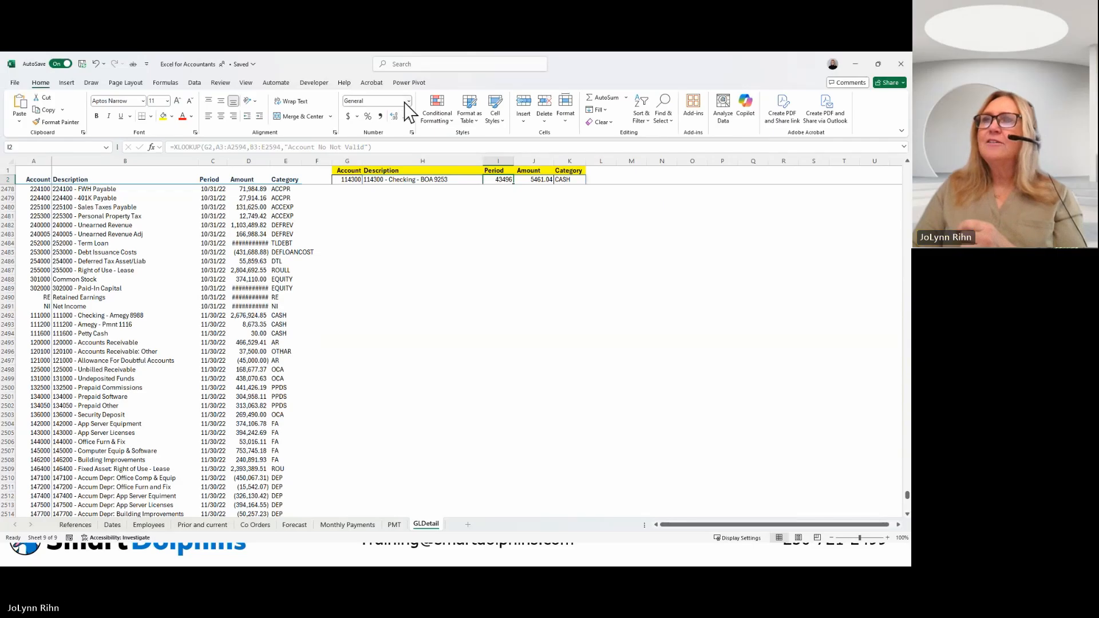
{"action": "left_click", "coordinate": [409, 101]}
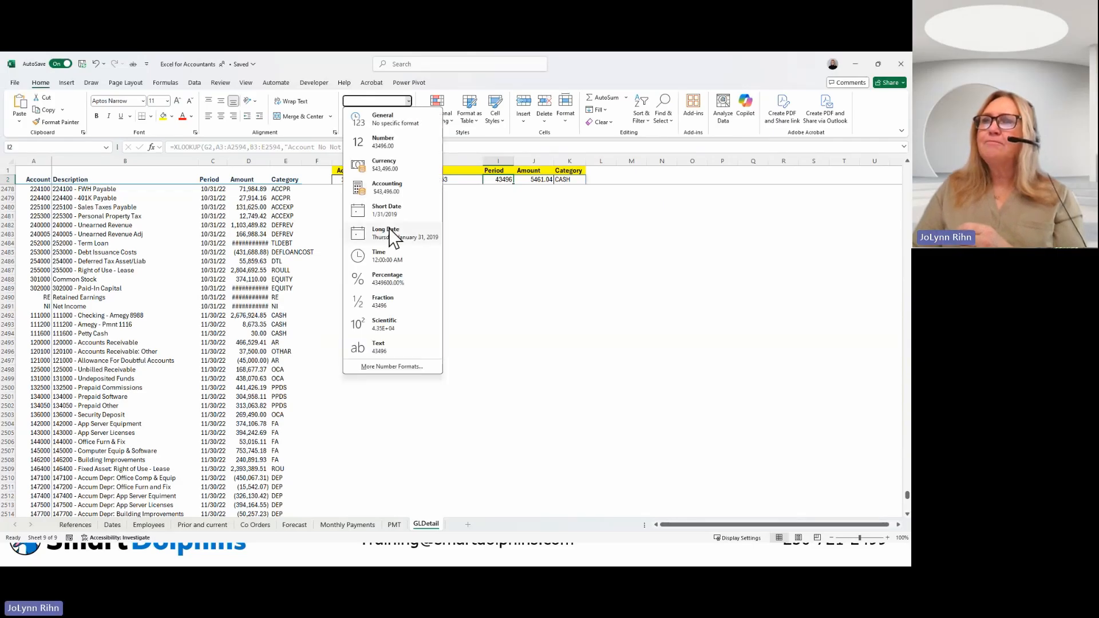
{"action": "left_click", "coordinate": [391, 212]}
{"action": "left_click", "coordinate": [540, 179]}
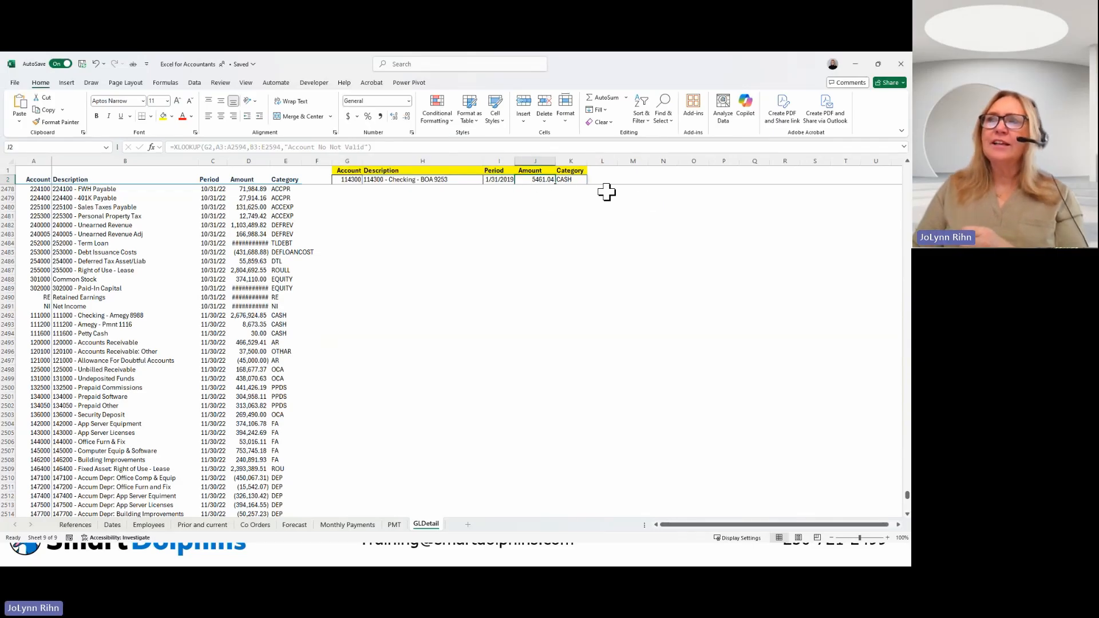
Start creating a forecast worksheet from the whole date and airport passengers range on the Forecast sheet.
{"action": "left_click", "coordinate": [575, 179]}
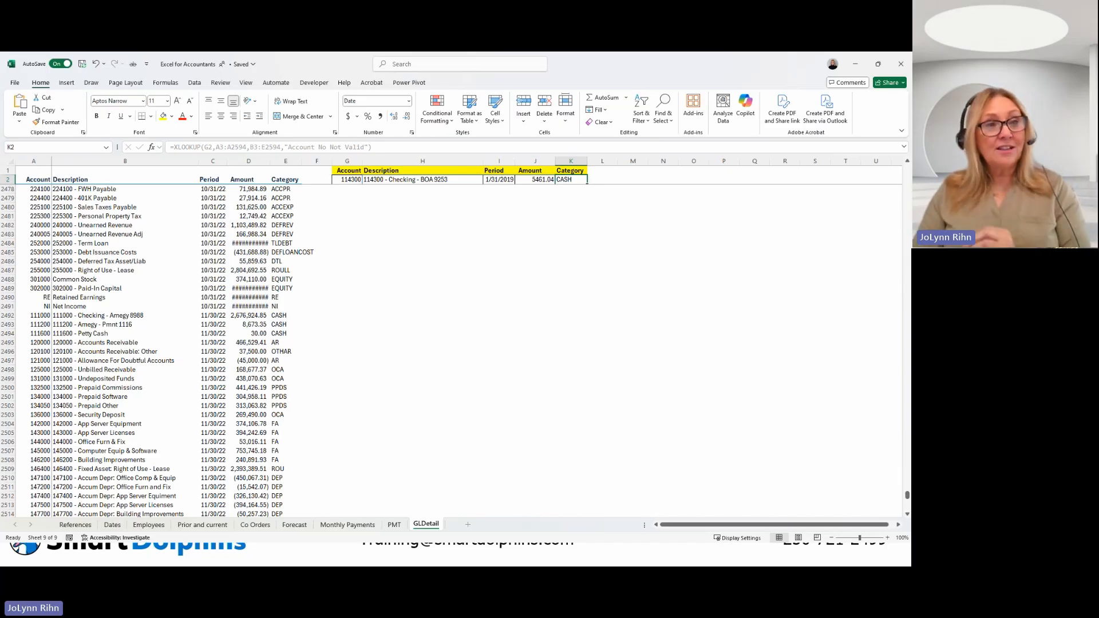
{"action": "left_click", "coordinate": [294, 524]}
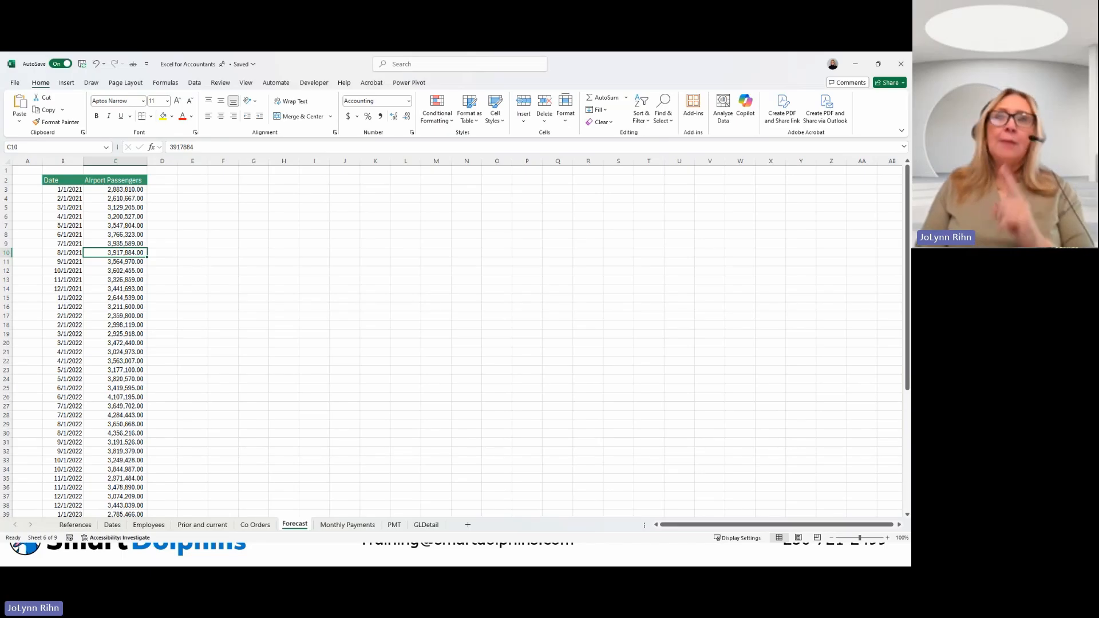
{"action": "key", "text": "ctrl+a"}
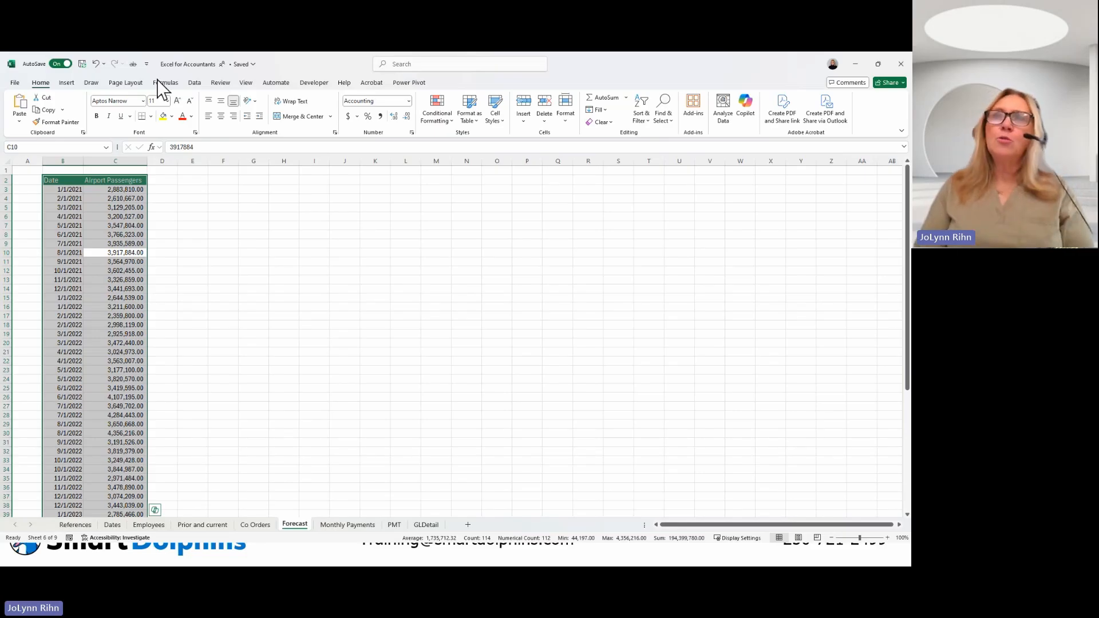
{"action": "left_click", "coordinate": [200, 85]}
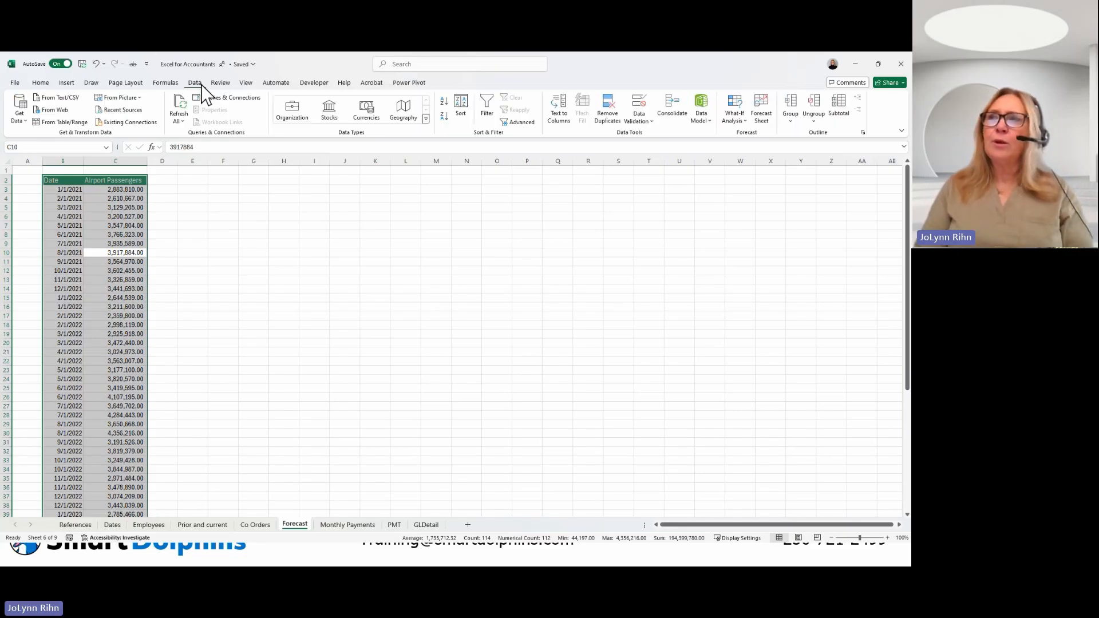
{"action": "left_click", "coordinate": [761, 112]}
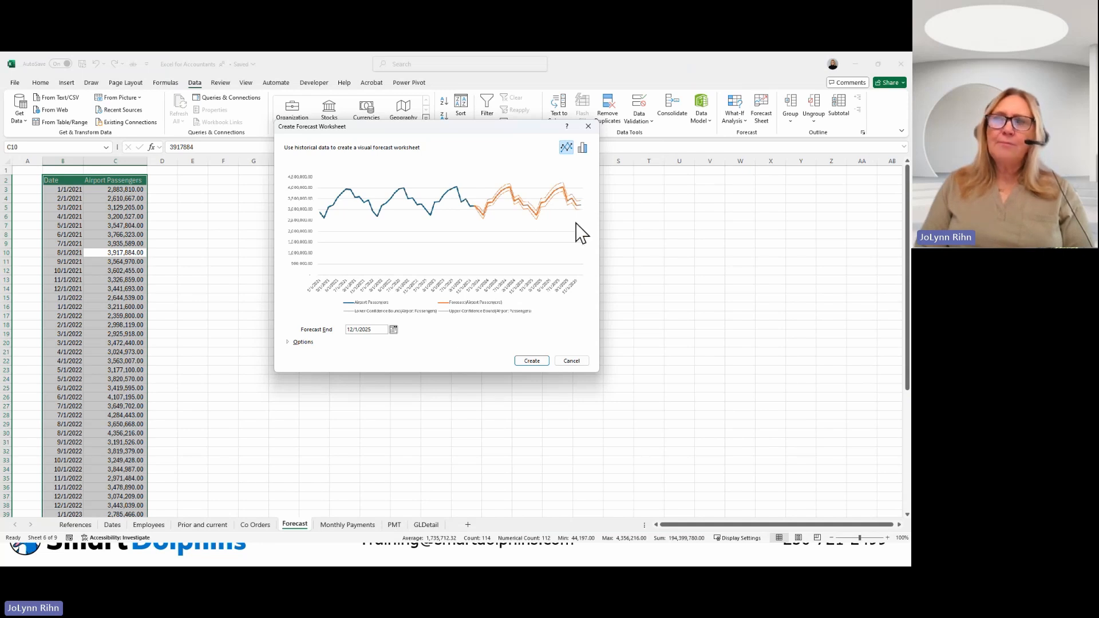
Set the forecast start to 12/1/2022, keep the forecast end at 12/1/2025, and create the forecast worksheet.
{"action": "left_click", "coordinate": [377, 330]}
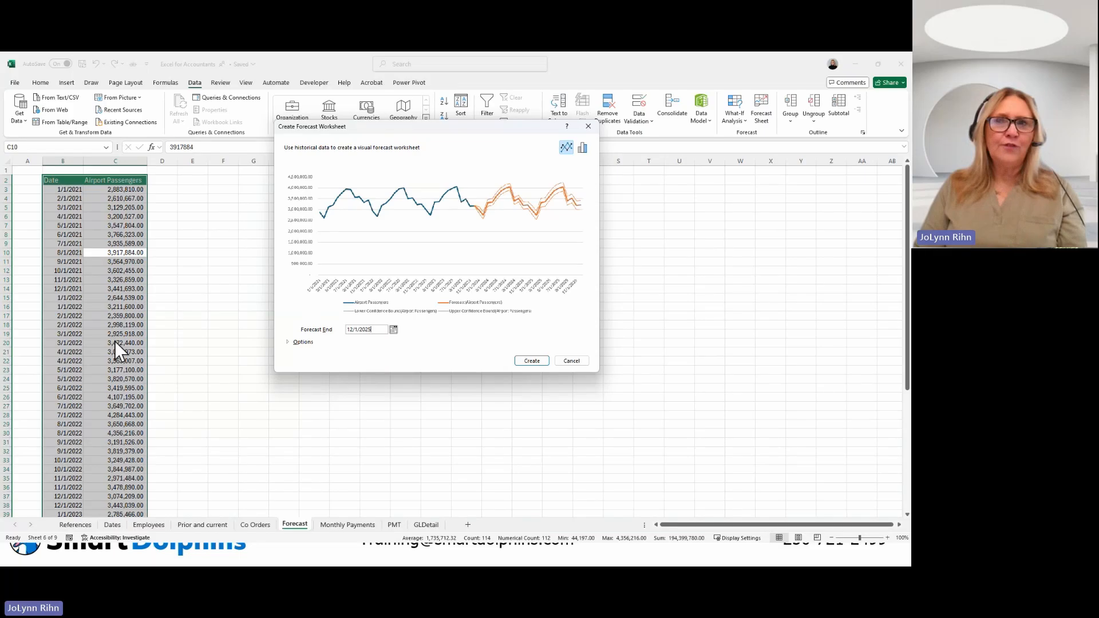
{"action": "left_click", "coordinate": [293, 345]}
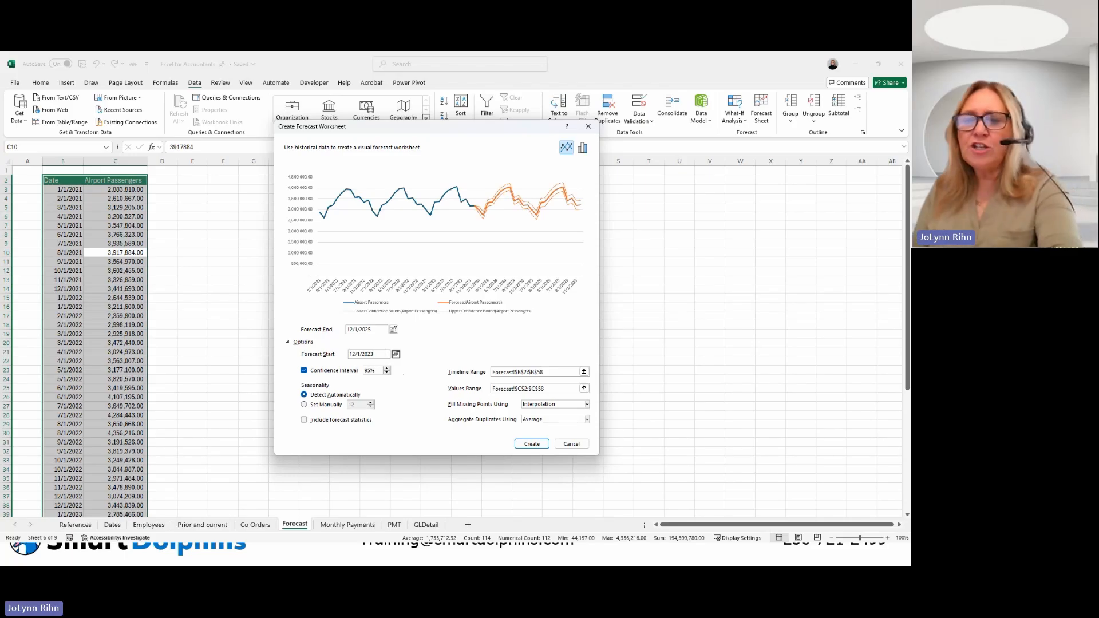
{"action": "key", "text": "BackSpace"}
{"action": "type", "text": "2"}
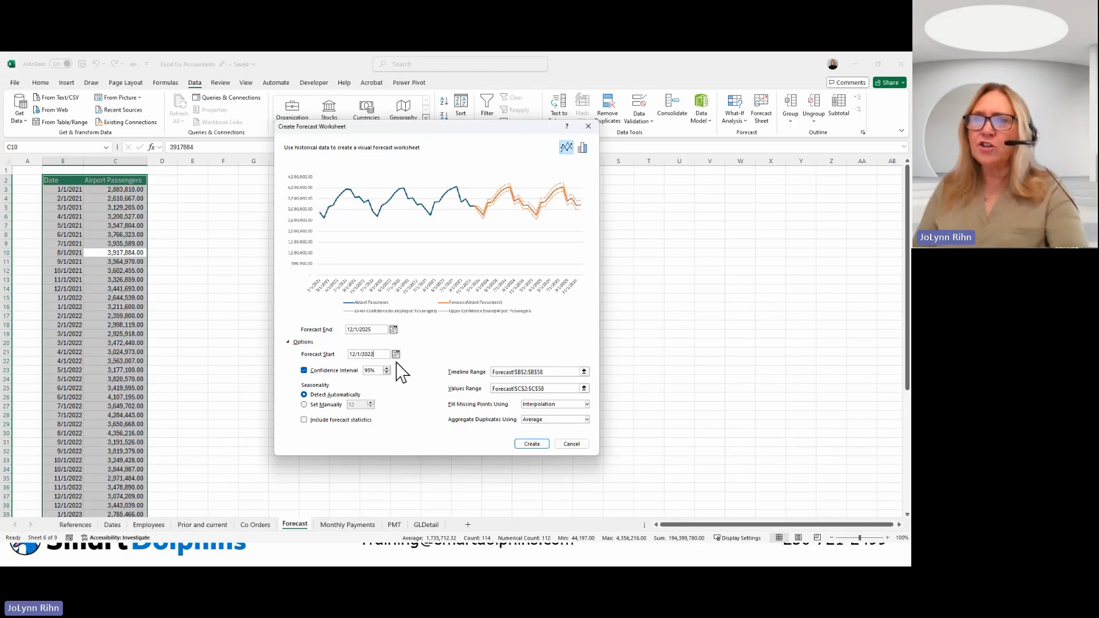
{"action": "left_click", "coordinate": [380, 330]}
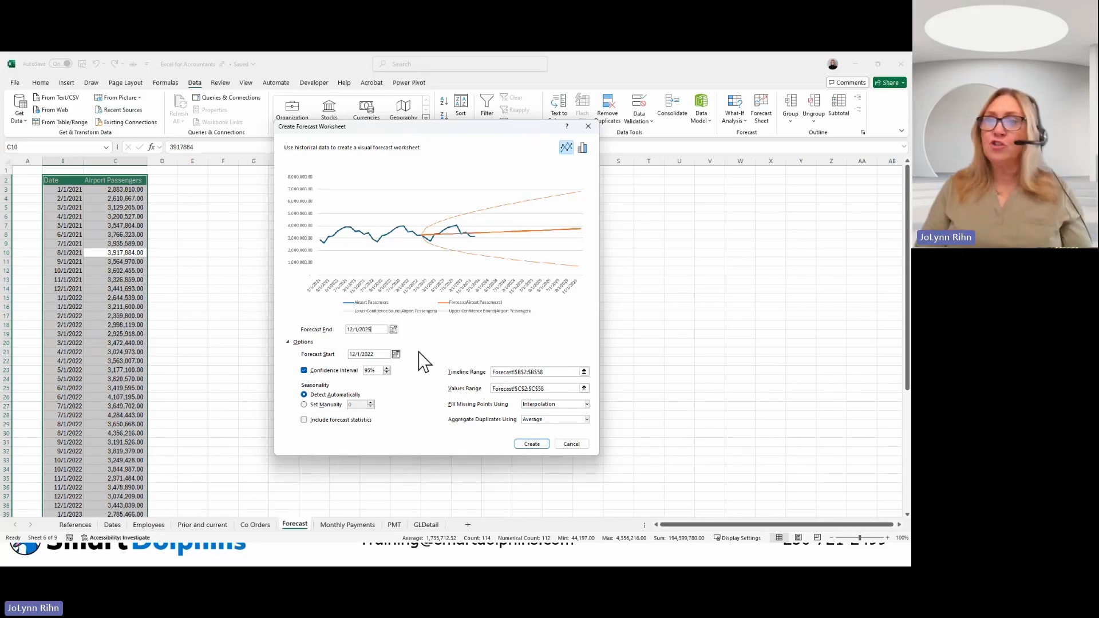
{"action": "left_click", "coordinate": [531, 444]}
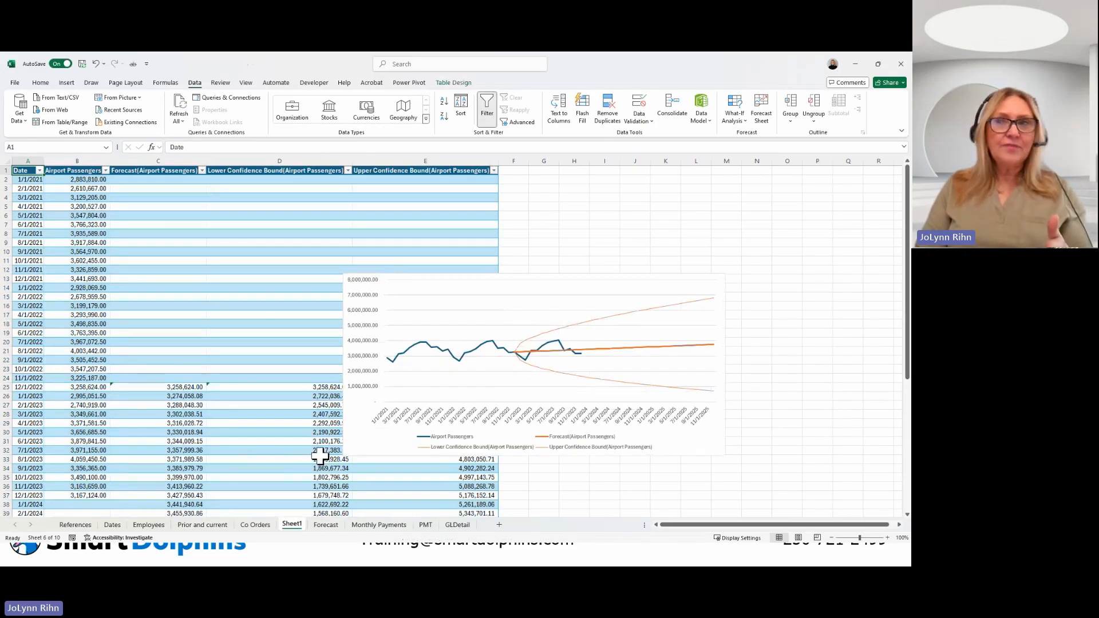
Check the forecast formula in C27 and move the forecast chart clear of the table, beside the Upper Confidence Bound column.
{"action": "left_click", "coordinate": [203, 406]}
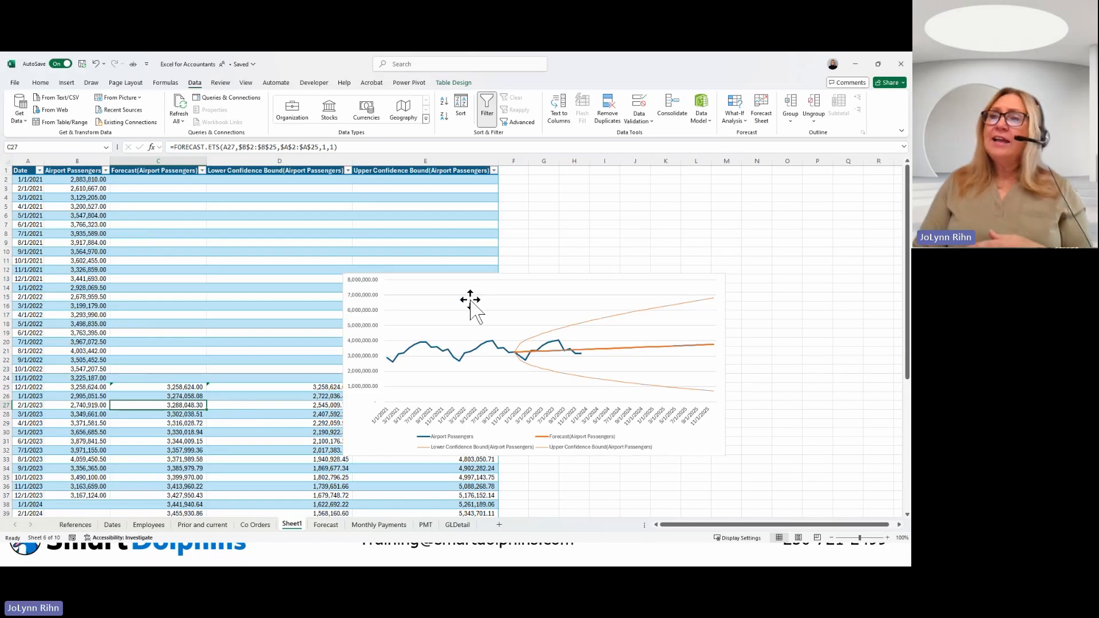
{"action": "left_click", "coordinate": [541, 278]}
{"action": "left_click_drag", "start_coordinate": [542, 277], "coordinate": [672, 214]}
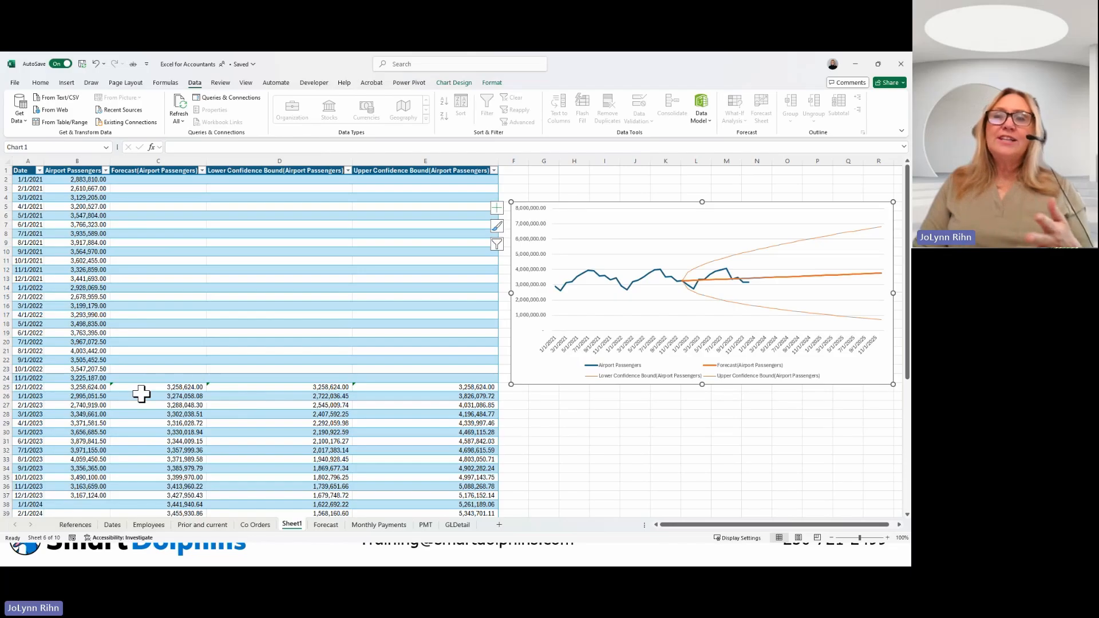
Examine the forecast values through 12/1/2025 and the formulas behind the lower and upper confidence bounds.
{"action": "scroll", "coordinate": [97, 454], "scroll_direction": "down", "scroll_amount": 2}
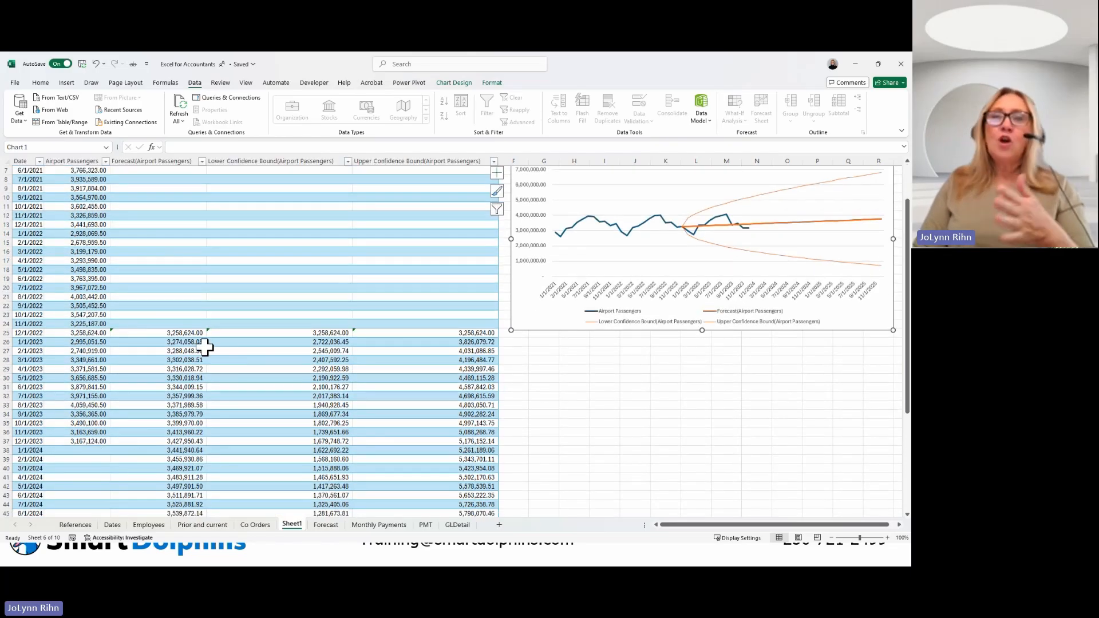
{"action": "left_click", "coordinate": [178, 333]}
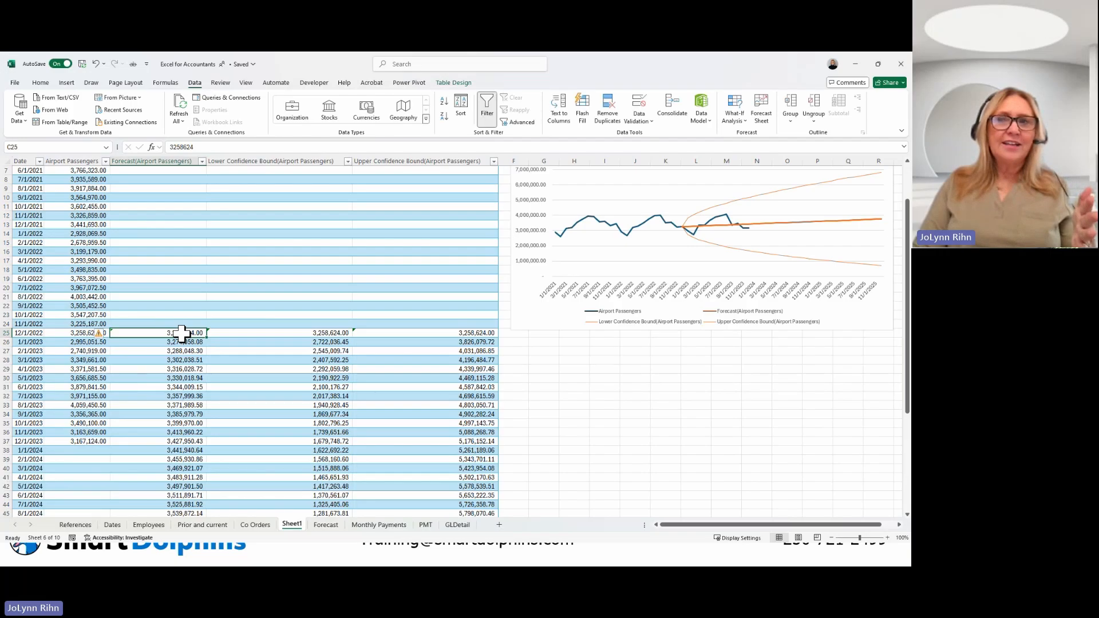
{"action": "scroll", "coordinate": [169, 494], "scroll_direction": "down", "scroll_amount": 8}
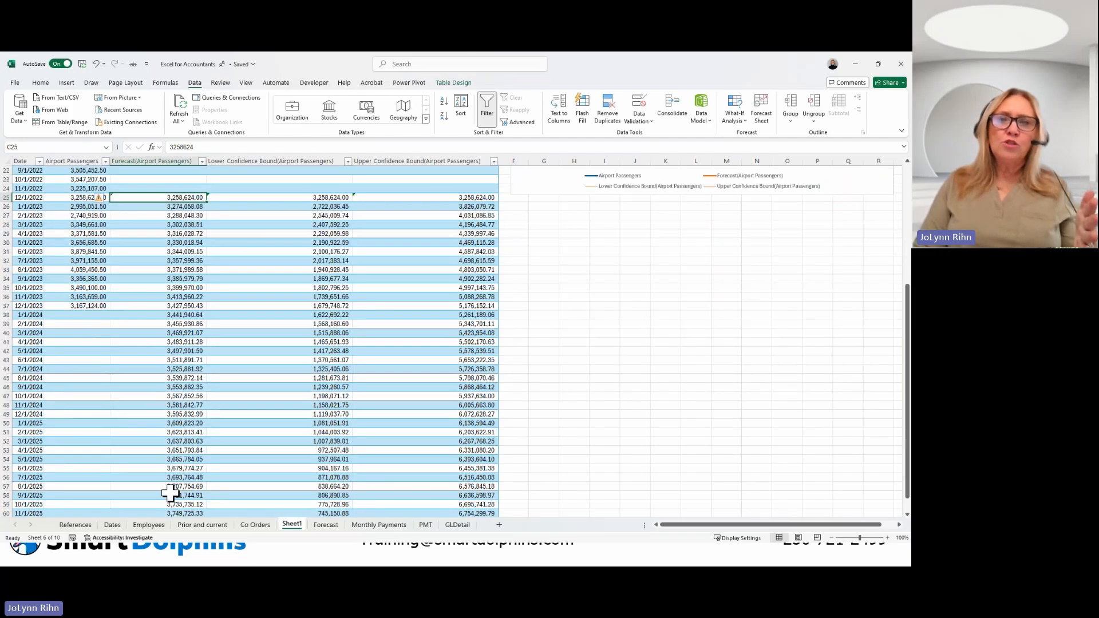
{"action": "left_click", "coordinate": [178, 442]}
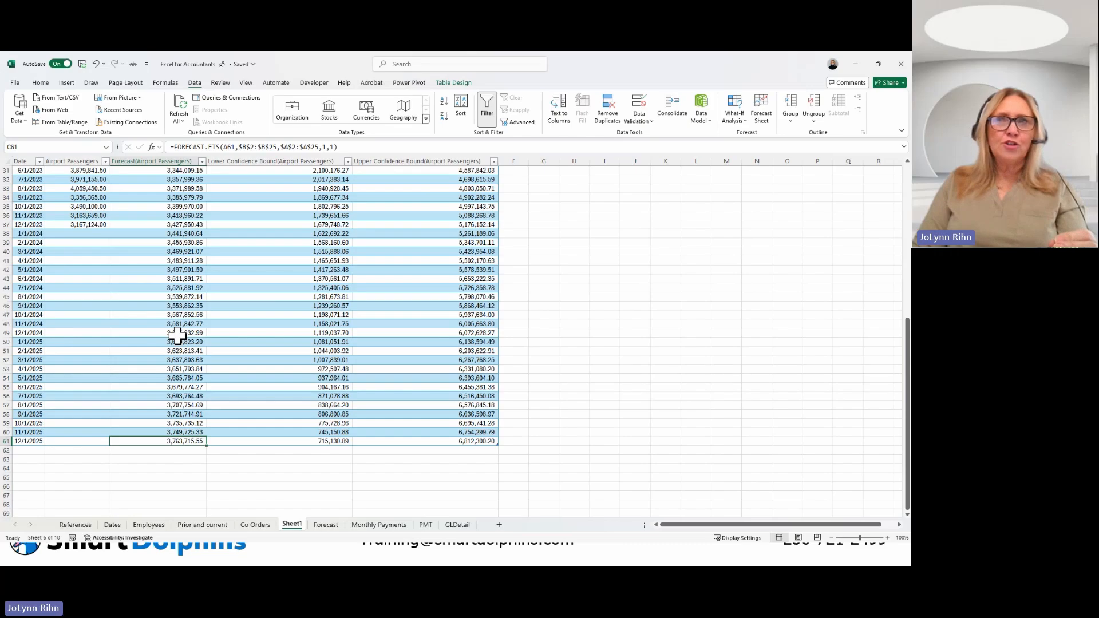
{"action": "left_click", "coordinate": [319, 331]}
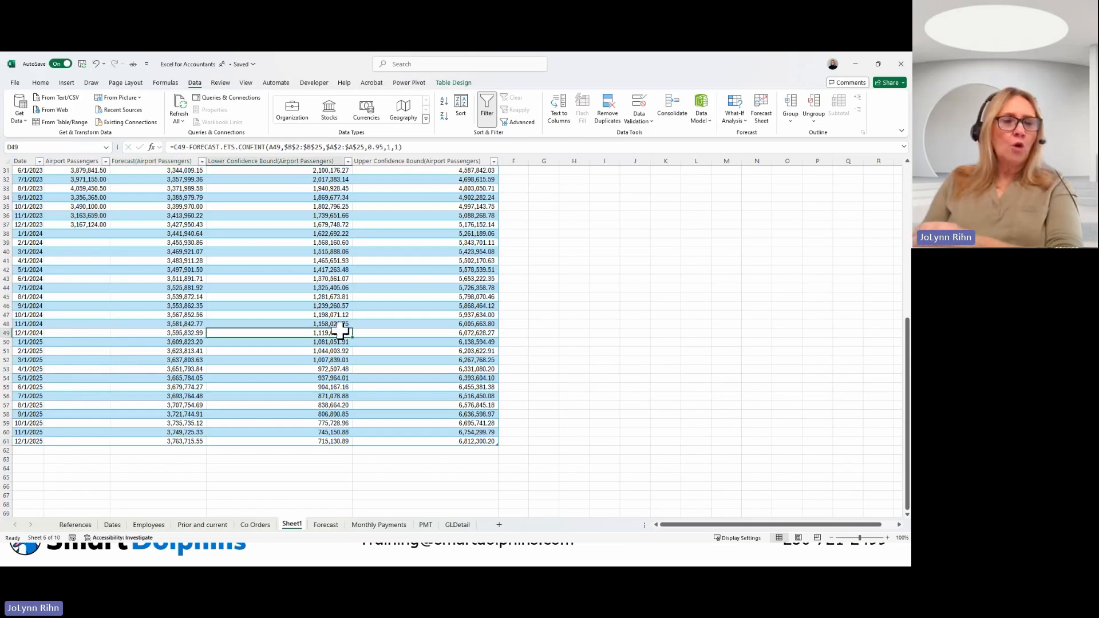
{"action": "left_click", "coordinate": [423, 334]}
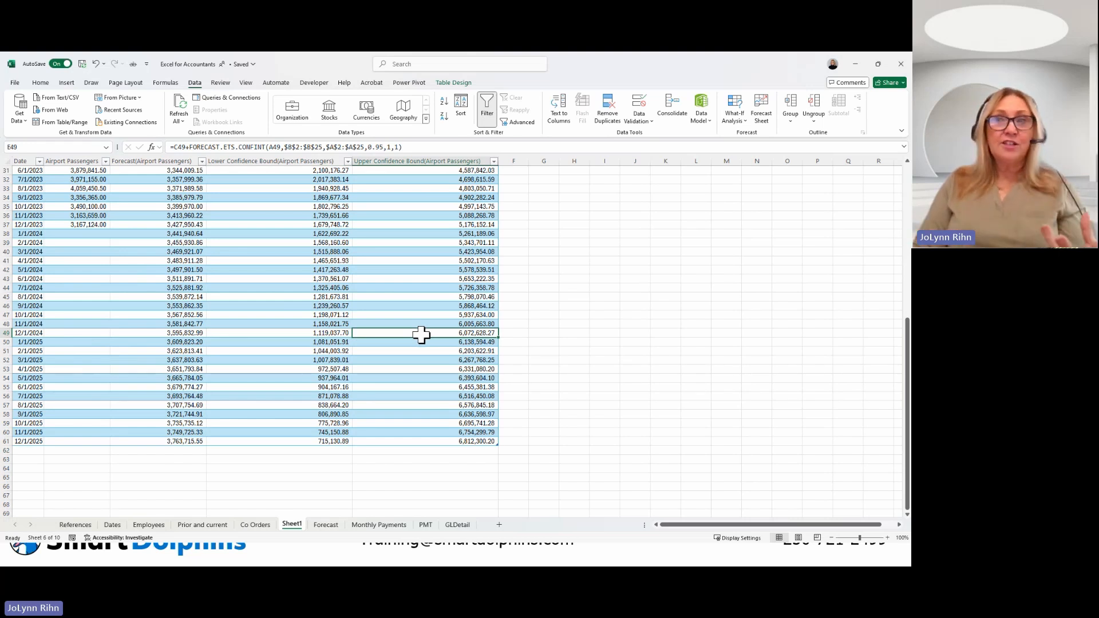
{"action": "scroll", "coordinate": [433, 333], "scroll_direction": "up", "scroll_amount": 9}
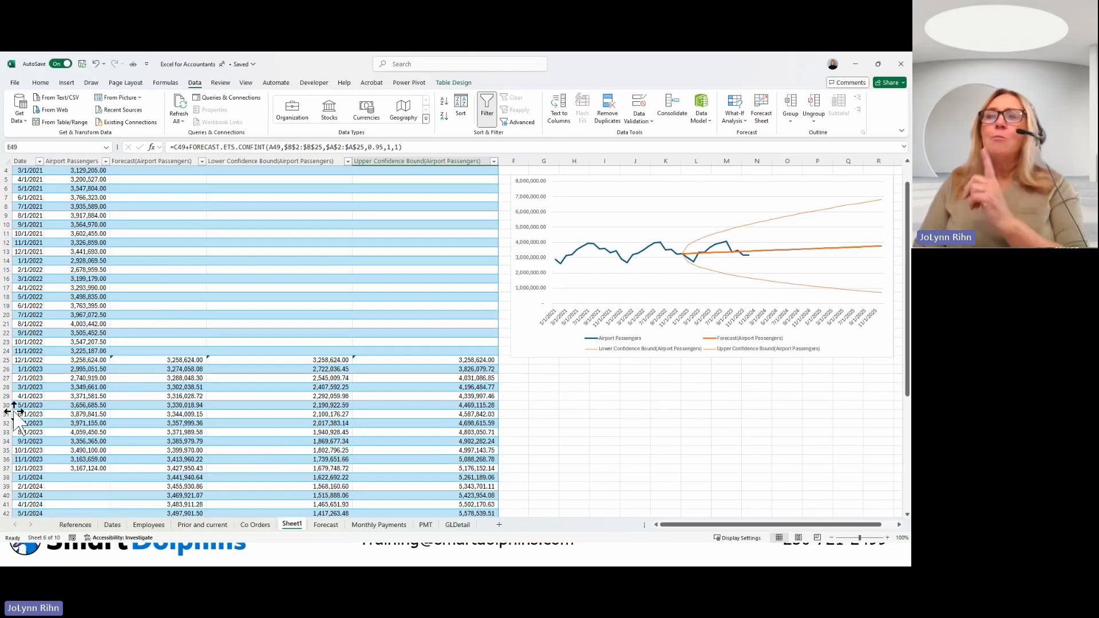
Insert a PivotTable on a new worksheet from the Co Orders data.
{"action": "left_click", "coordinate": [257, 525]}
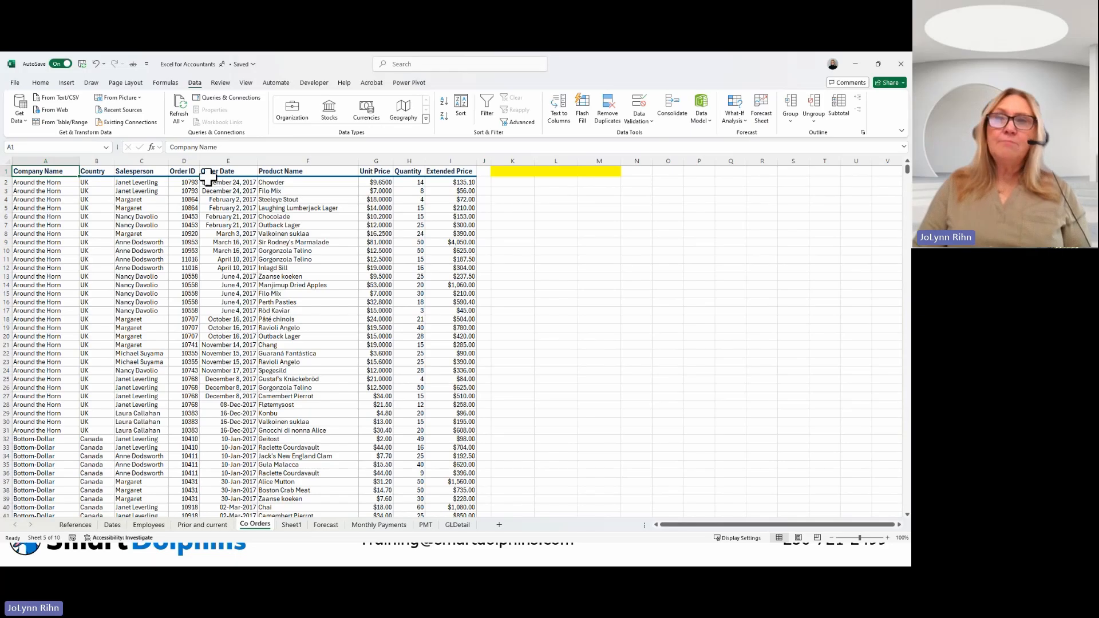
{"action": "left_click", "coordinate": [128, 208]}
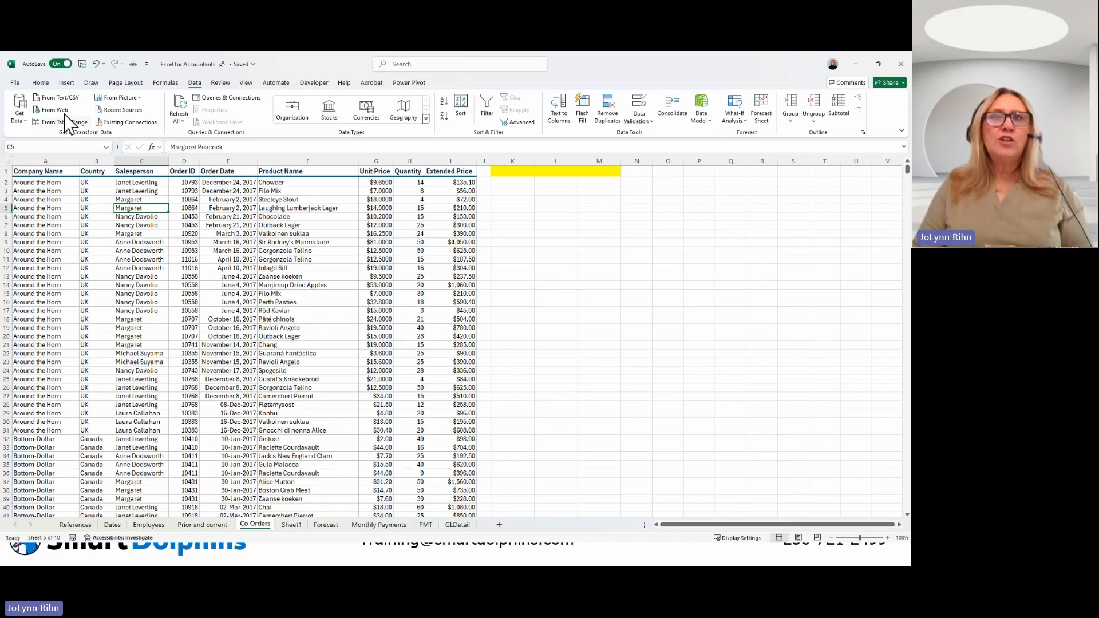
{"action": "left_click", "coordinate": [66, 83]}
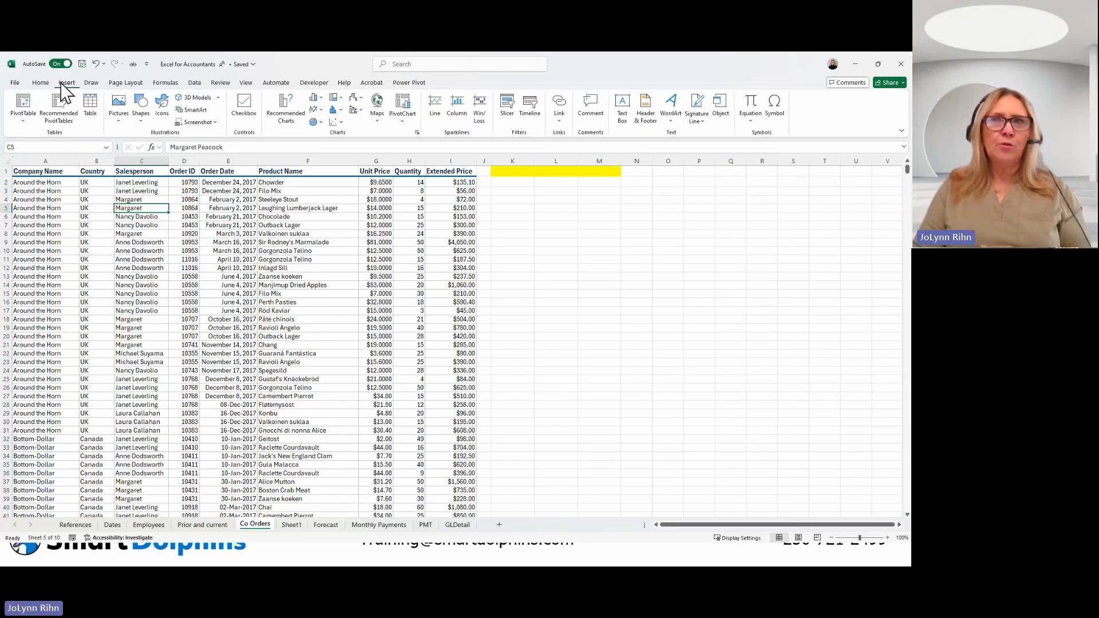
{"action": "left_click", "coordinate": [25, 112]}
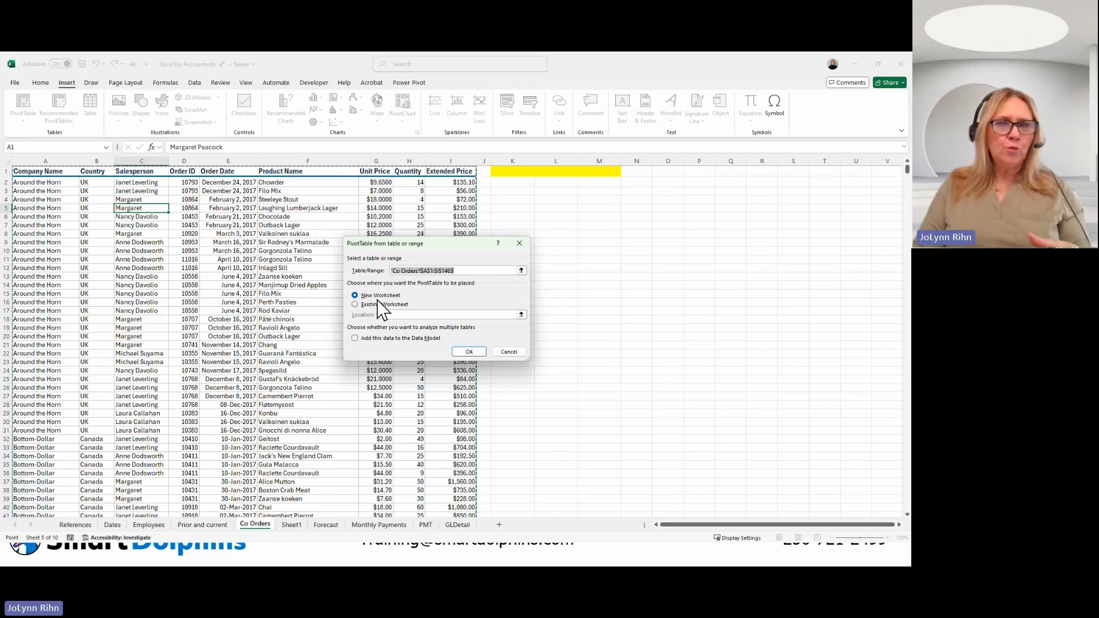
{"action": "left_click", "coordinate": [468, 351]}
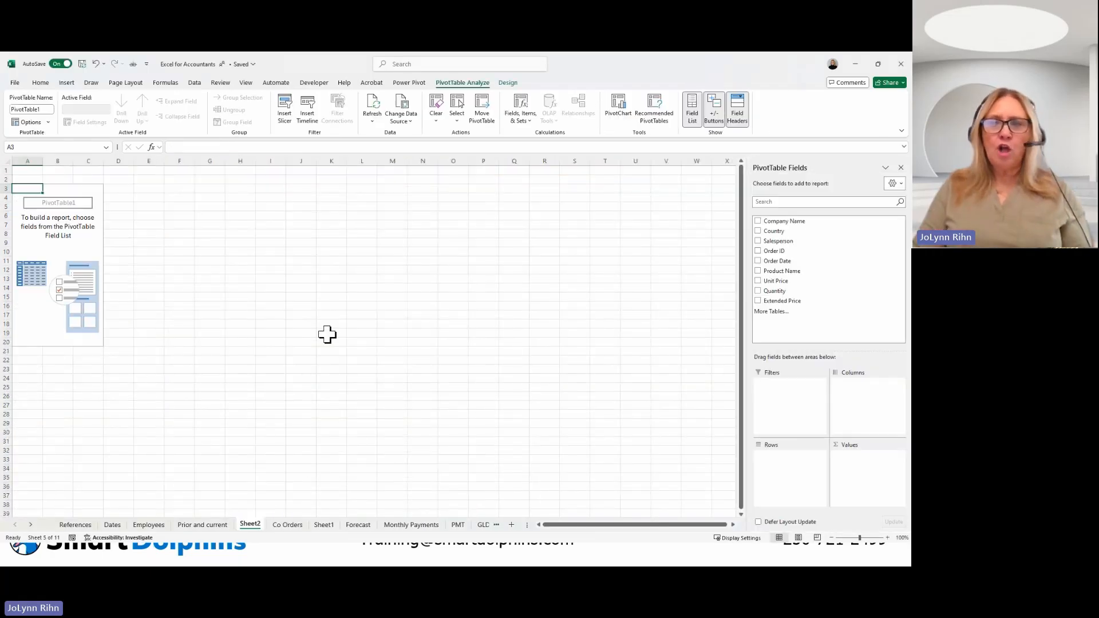
Rename the new PivotTable sheet as Dashboard.
{"action": "double_click", "coordinate": [252, 524]}
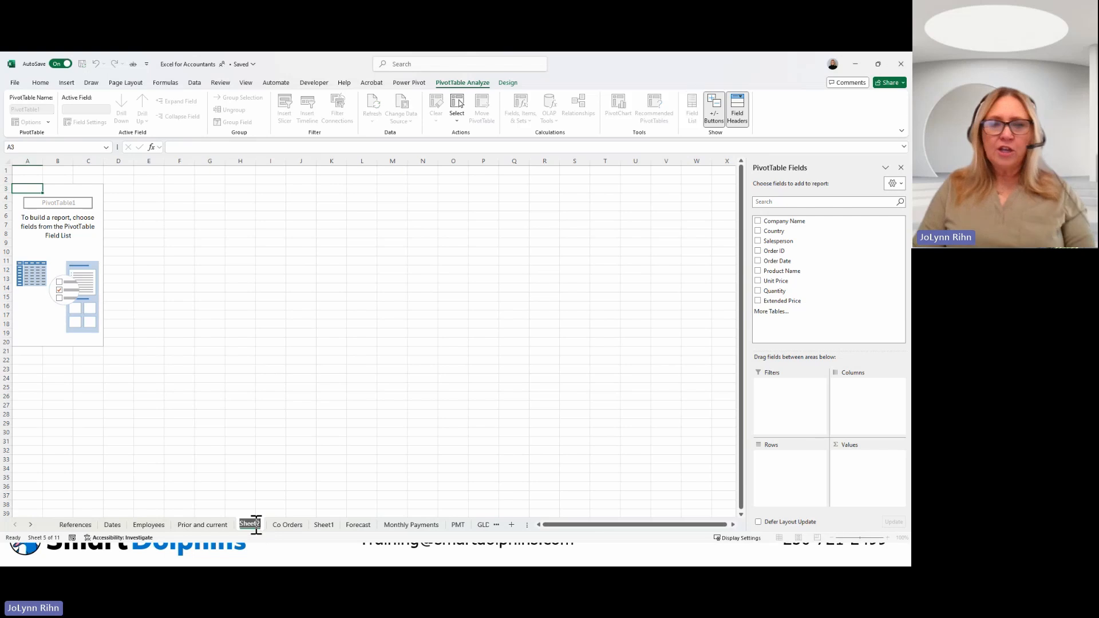
{"action": "type", "text": "Dashb"}
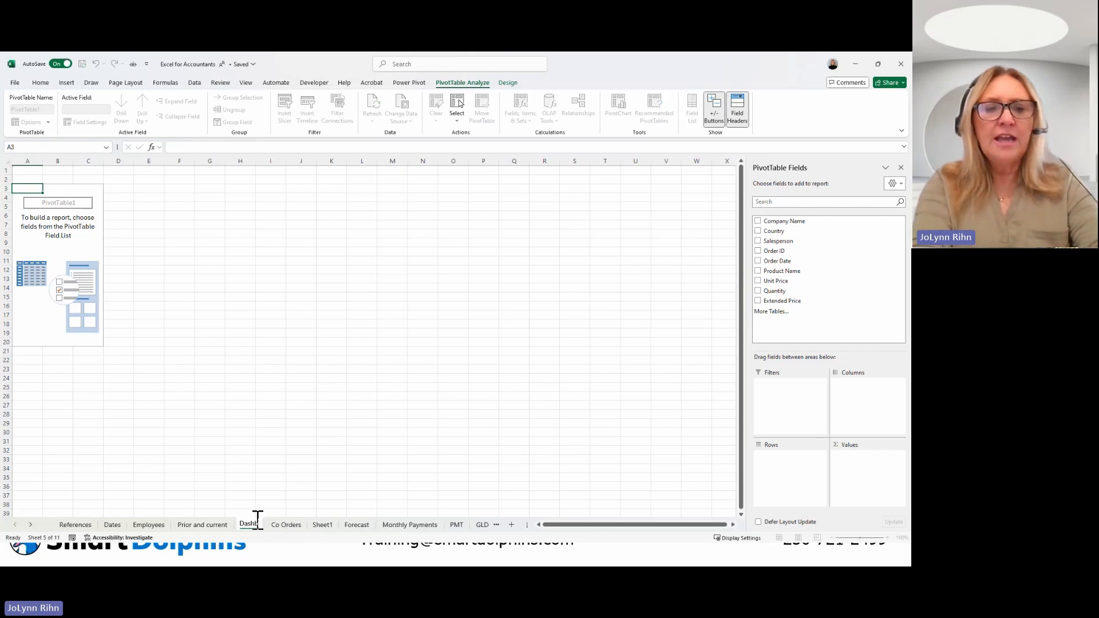
{"action": "type", "text": "oard"}
{"action": "key", "text": "Return"}
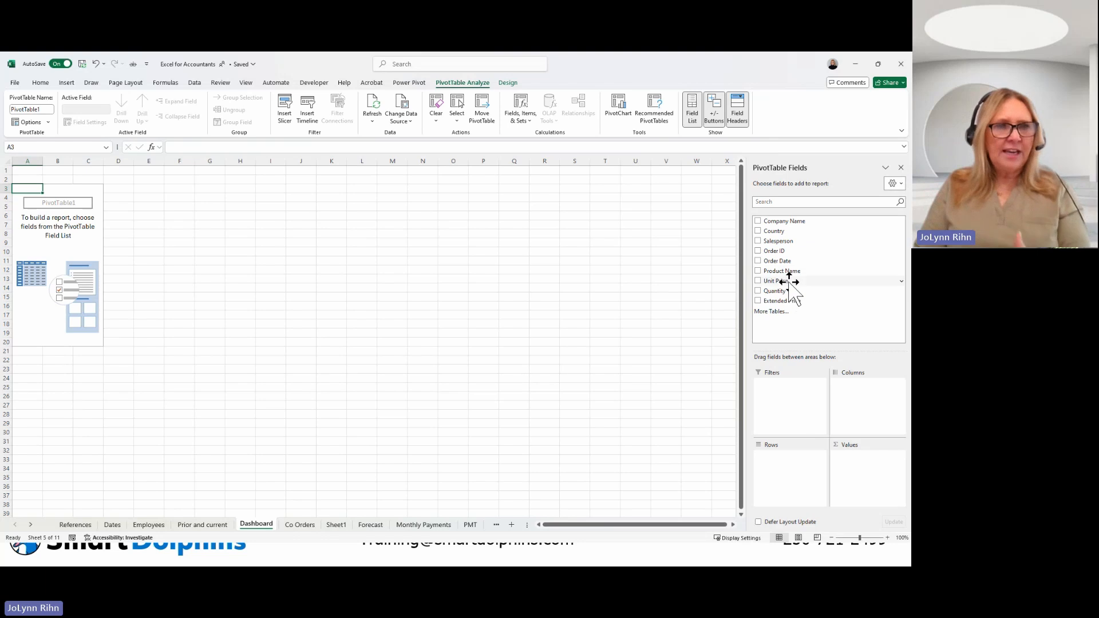
Add Salesperson and Product Name as PivotTable row fields and look through the products listed under each salesperson.
{"action": "left_click", "coordinate": [758, 241]}
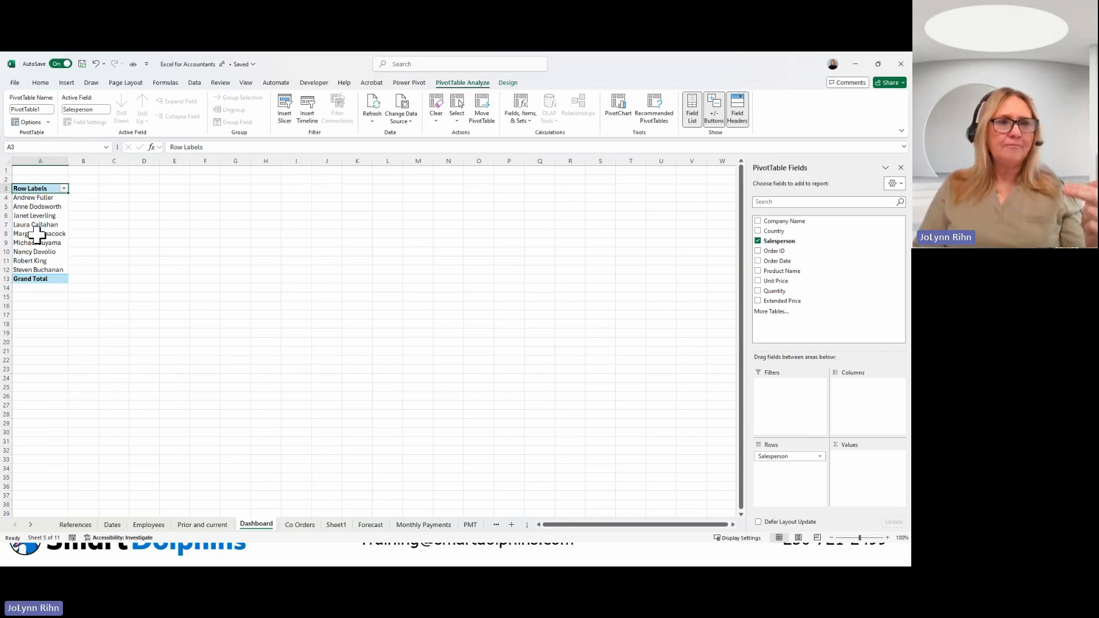
{"action": "left_click", "coordinate": [759, 270]}
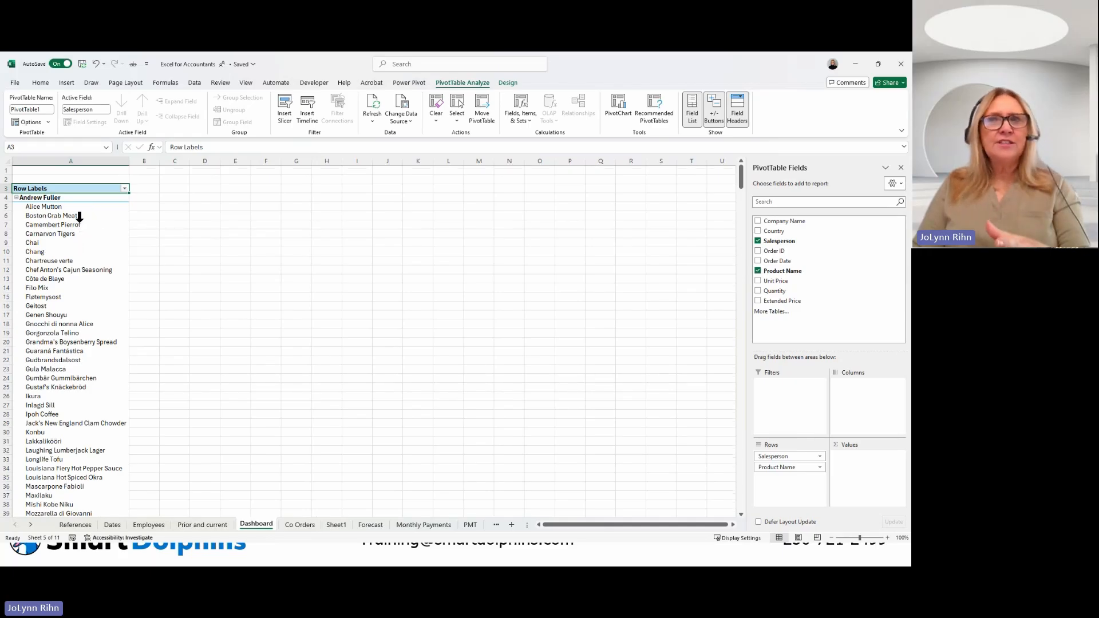
{"action": "scroll", "coordinate": [87, 241], "scroll_direction": "down", "scroll_amount": 12}
{"action": "scroll", "coordinate": [89, 260], "scroll_direction": "down", "scroll_amount": 11}
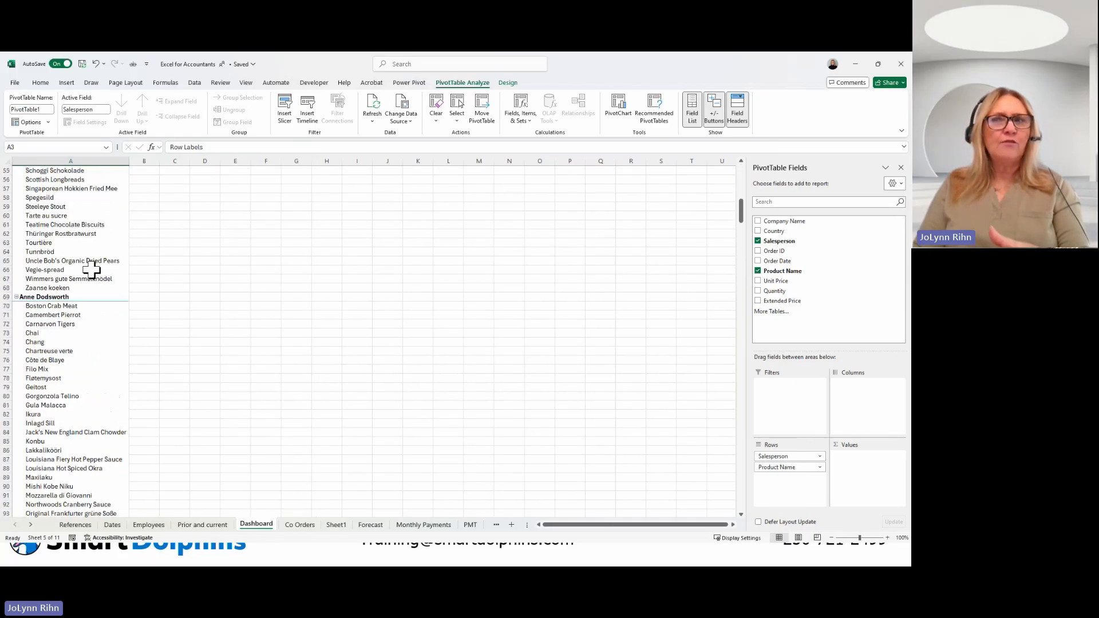
{"action": "scroll", "coordinate": [91, 274], "scroll_direction": "up", "scroll_amount": 2}
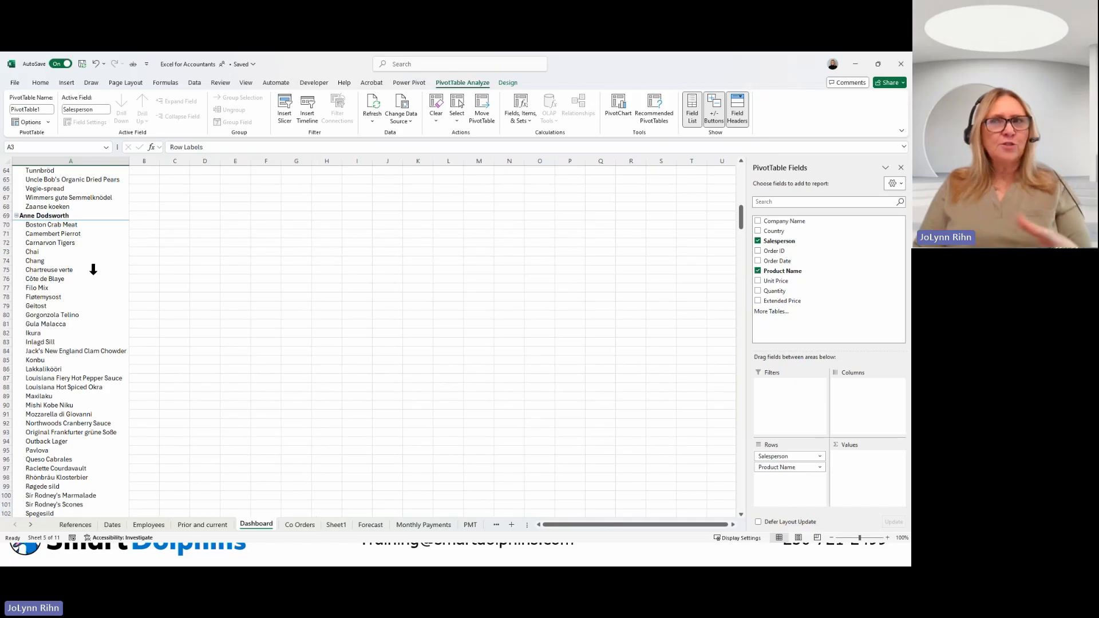
{"action": "scroll", "coordinate": [93, 269], "scroll_direction": "up", "scroll_amount": 20}
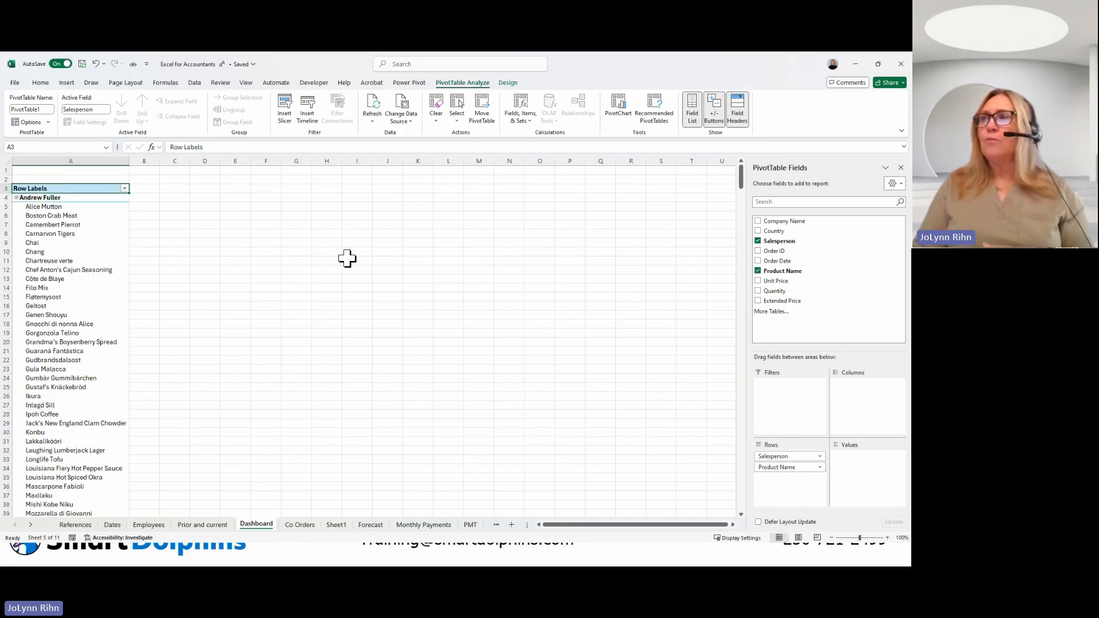
Replace Product Name with Company Name in the PivotTable rows and add Extended Price as the summed value.
{"action": "left_click", "coordinate": [758, 271]}
{"action": "left_click", "coordinate": [759, 222]}
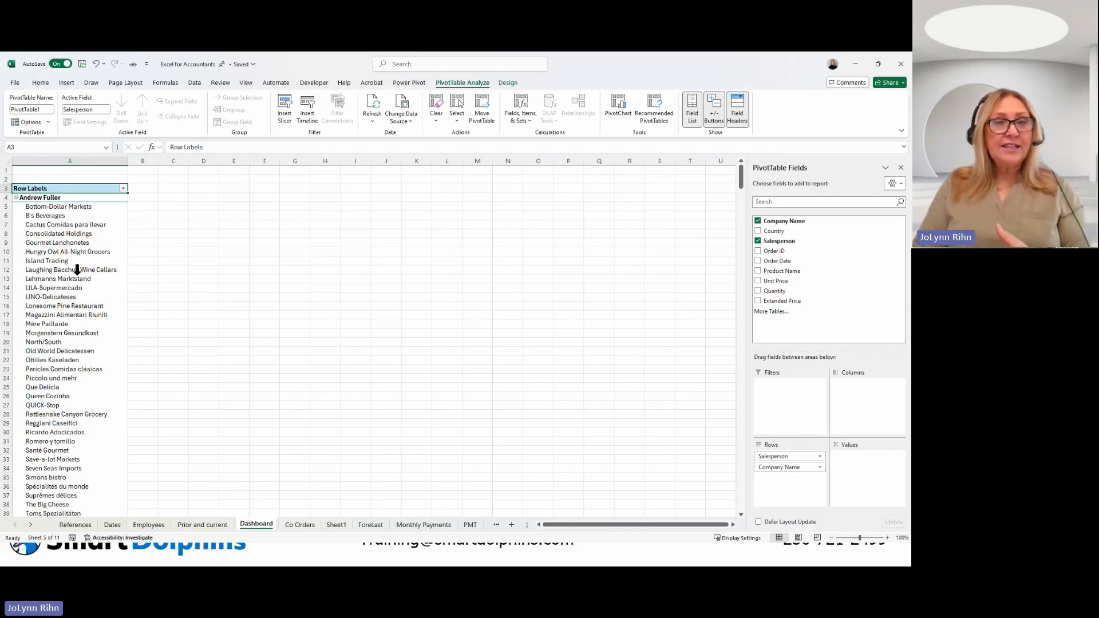
{"action": "left_click", "coordinate": [758, 301]}
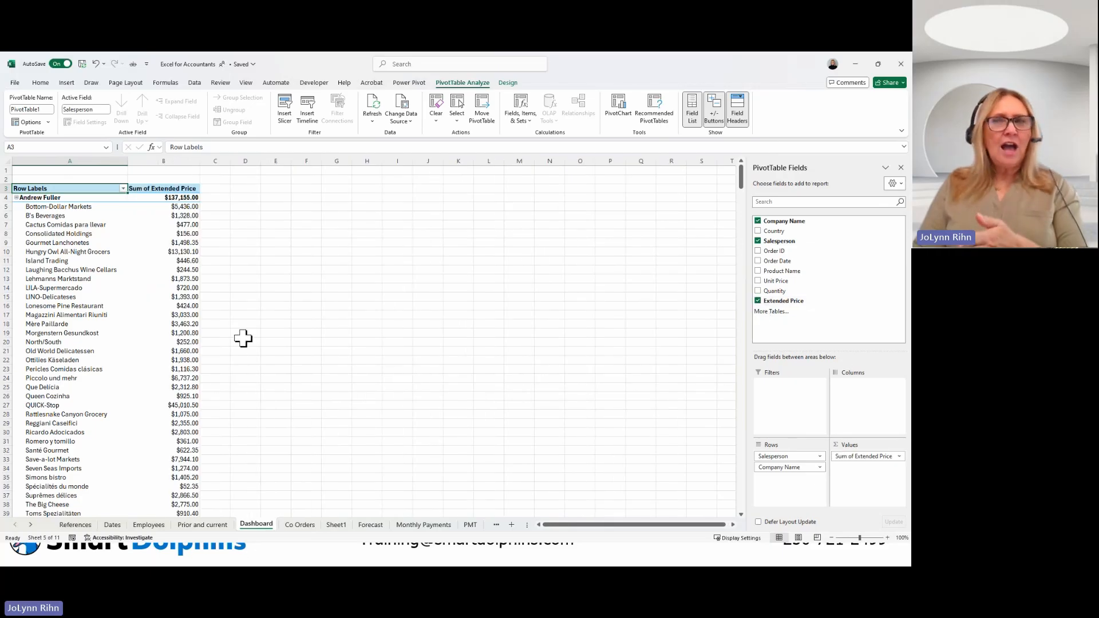
{"action": "left_click", "coordinate": [177, 197]}
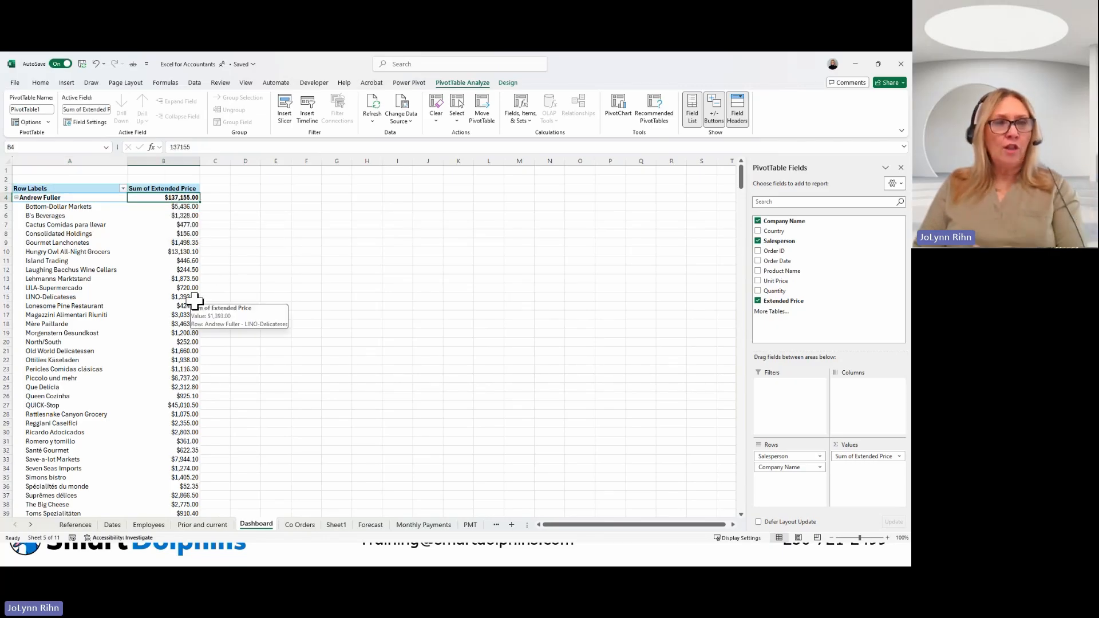
Insert a second PivotTable from the Co Orders data on the existing Dashboard sheet at cell G3.
{"action": "left_click", "coordinate": [177, 243]}
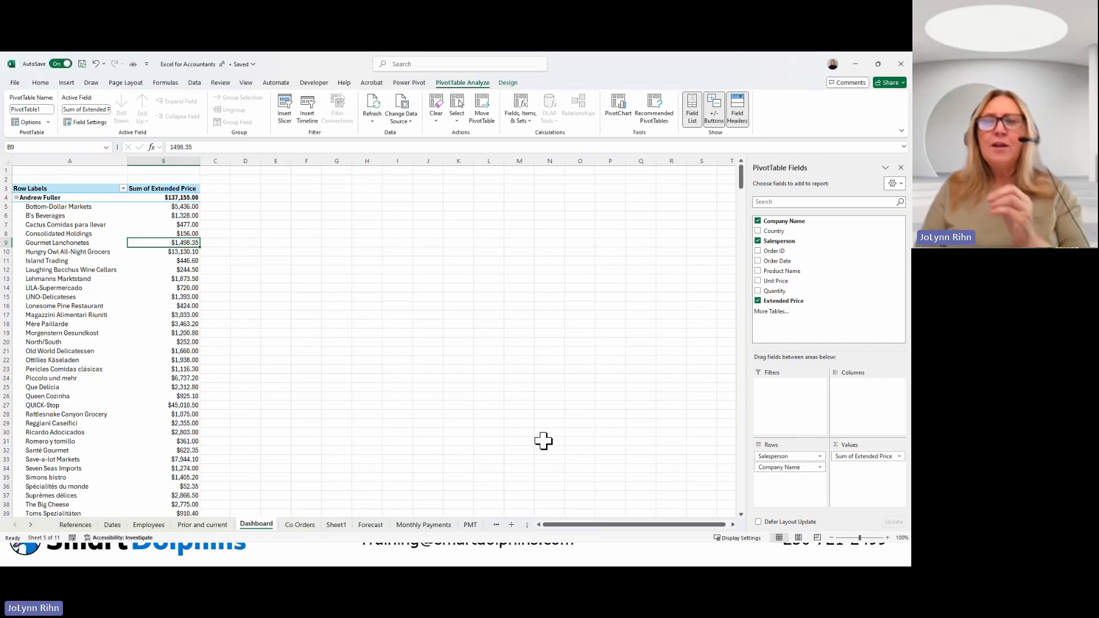
{"action": "left_click", "coordinate": [300, 525]}
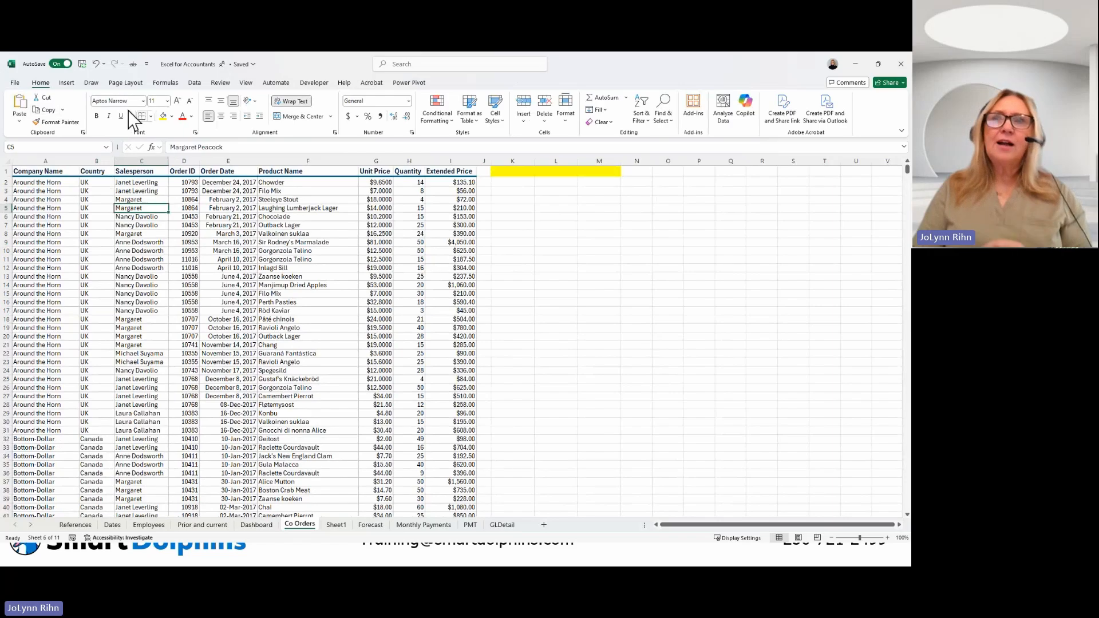
{"action": "left_click", "coordinate": [67, 82]}
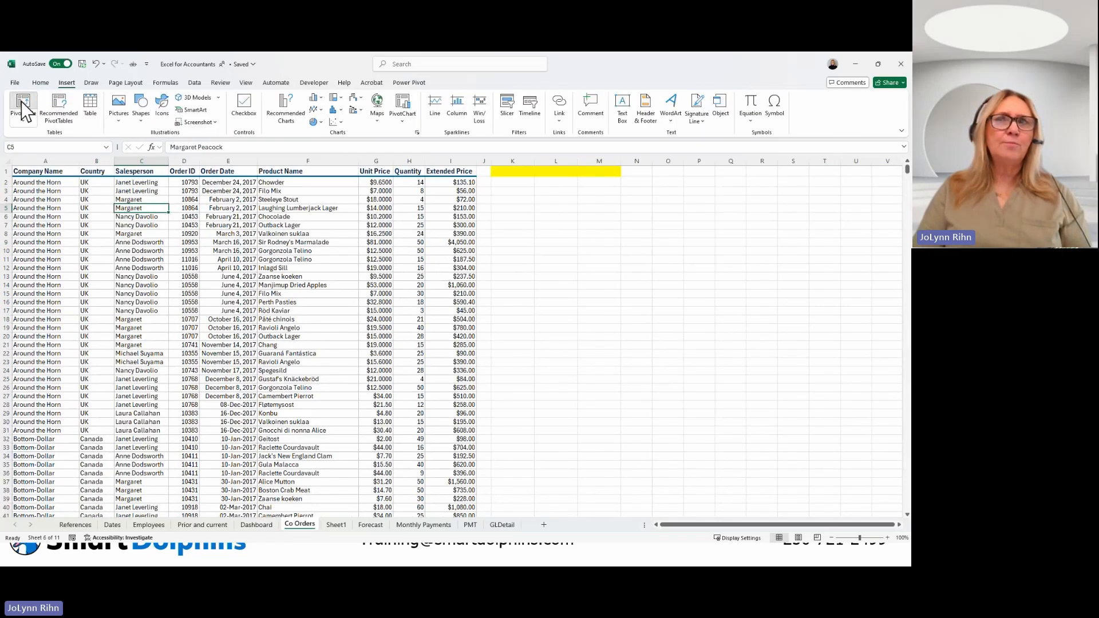
{"action": "left_click", "coordinate": [23, 109]}
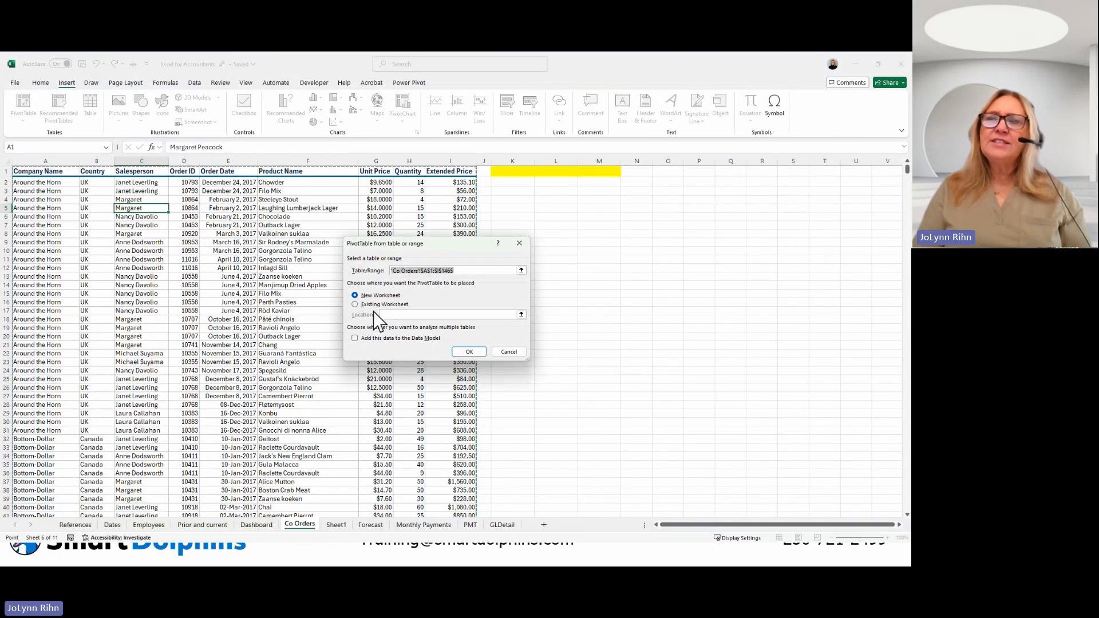
{"action": "left_click", "coordinate": [363, 305]}
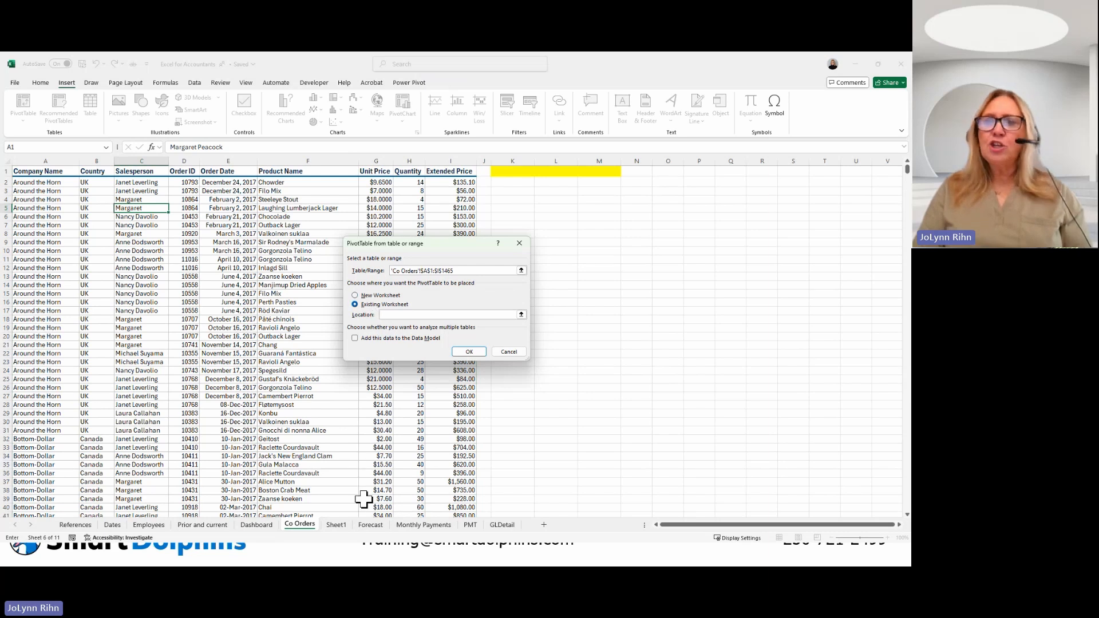
{"action": "left_click", "coordinate": [261, 525]}
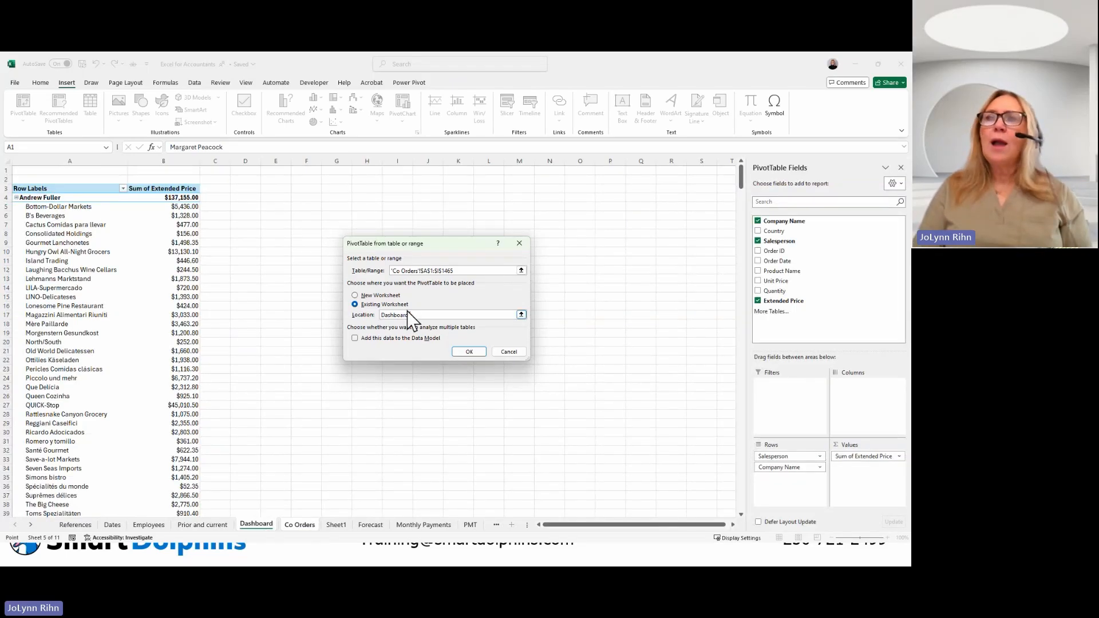
{"action": "left_click", "coordinate": [338, 189]}
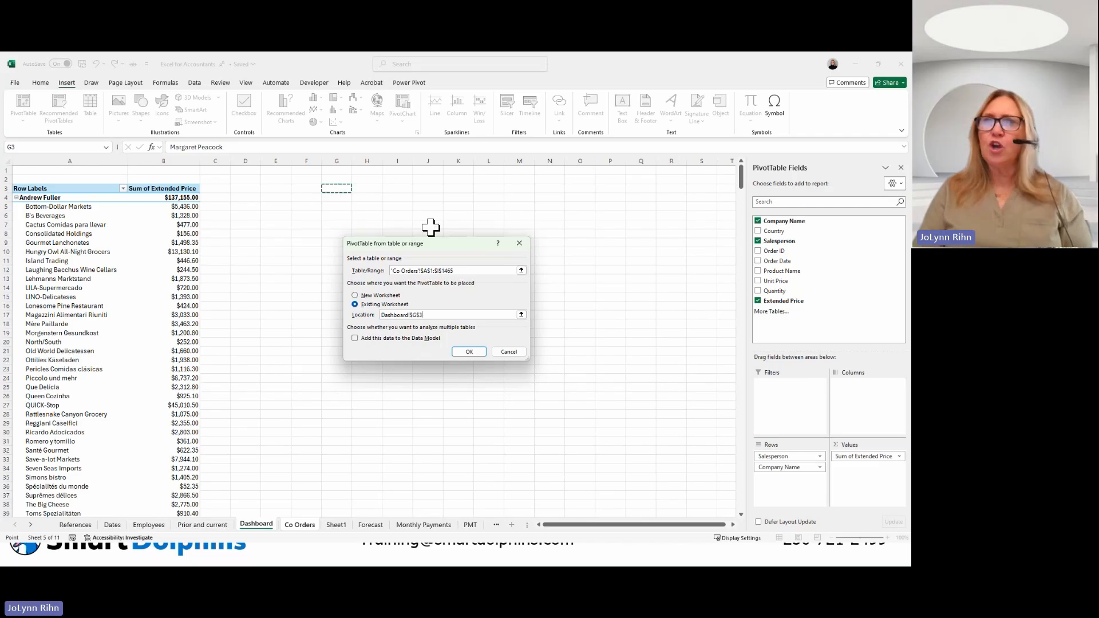
{"action": "left_click", "coordinate": [472, 352]}
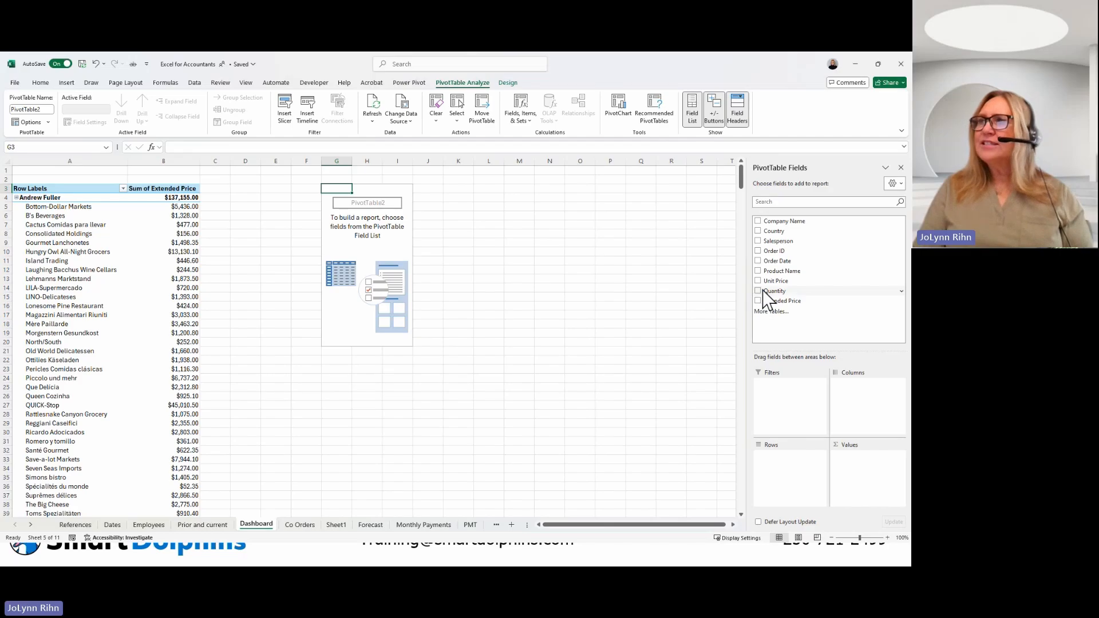
Add Product Name as the row field and Quantity as the summed value in the second PivotTable.
{"action": "left_click", "coordinate": [758, 271]}
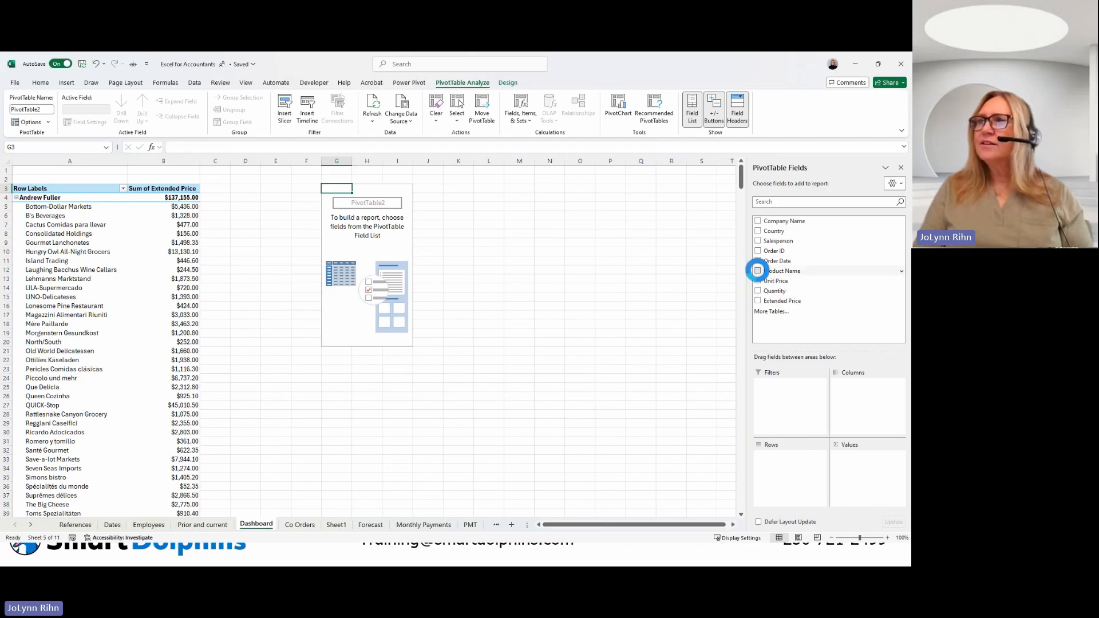
{"action": "left_click", "coordinate": [758, 291]}
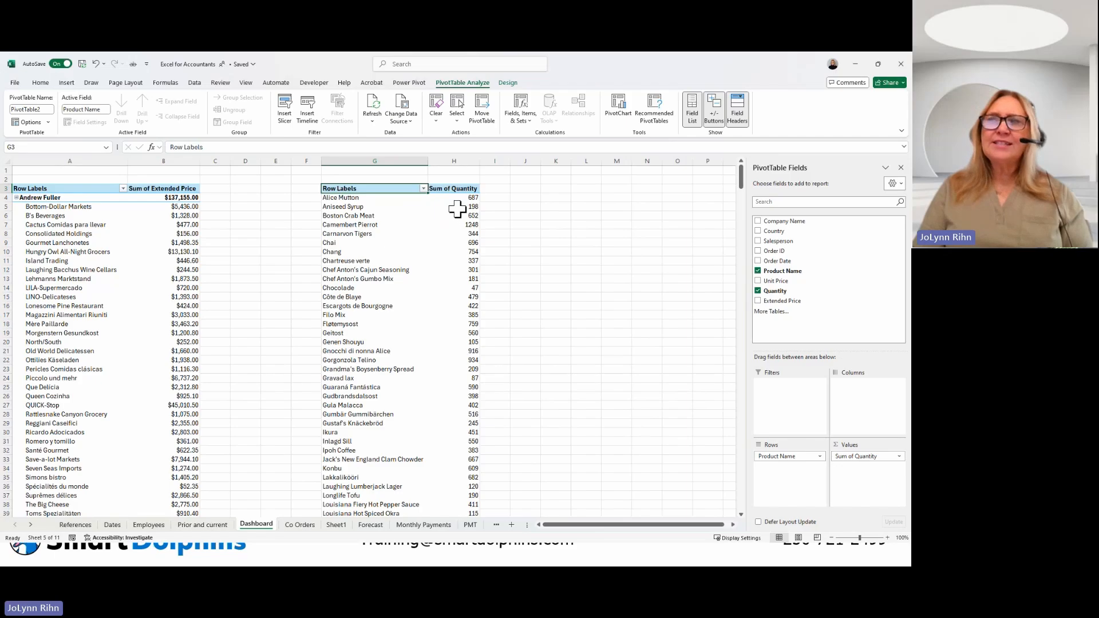
{"action": "mouse_move", "coordinate": [460, 213]}
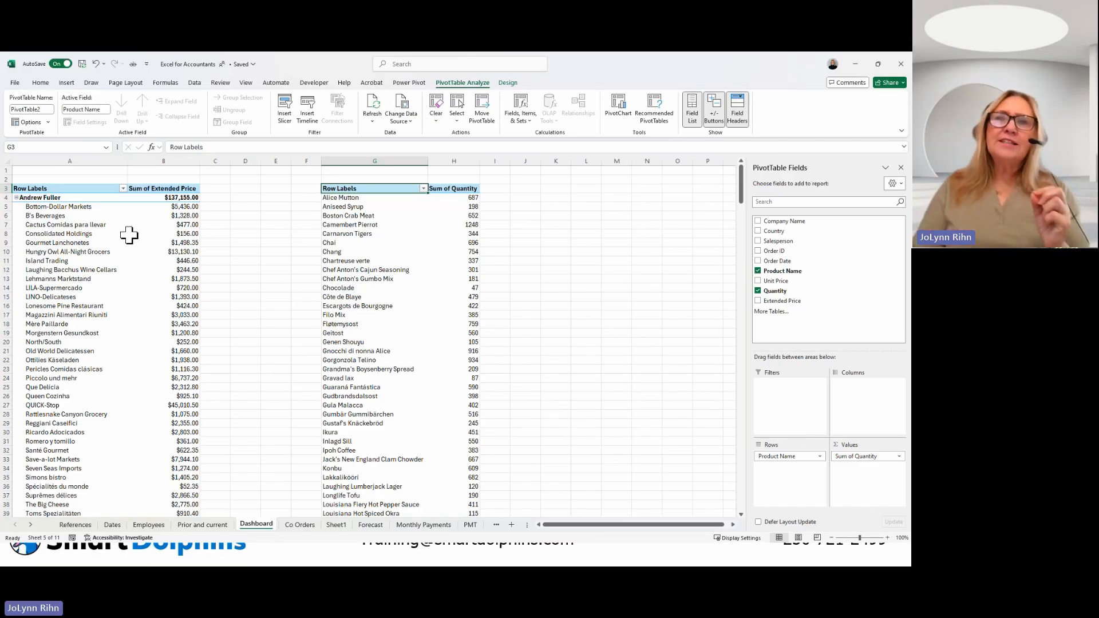
Name the salesperson and company PivotTable Companies and the product quantity PivotTable Products.
{"action": "left_click", "coordinate": [101, 227]}
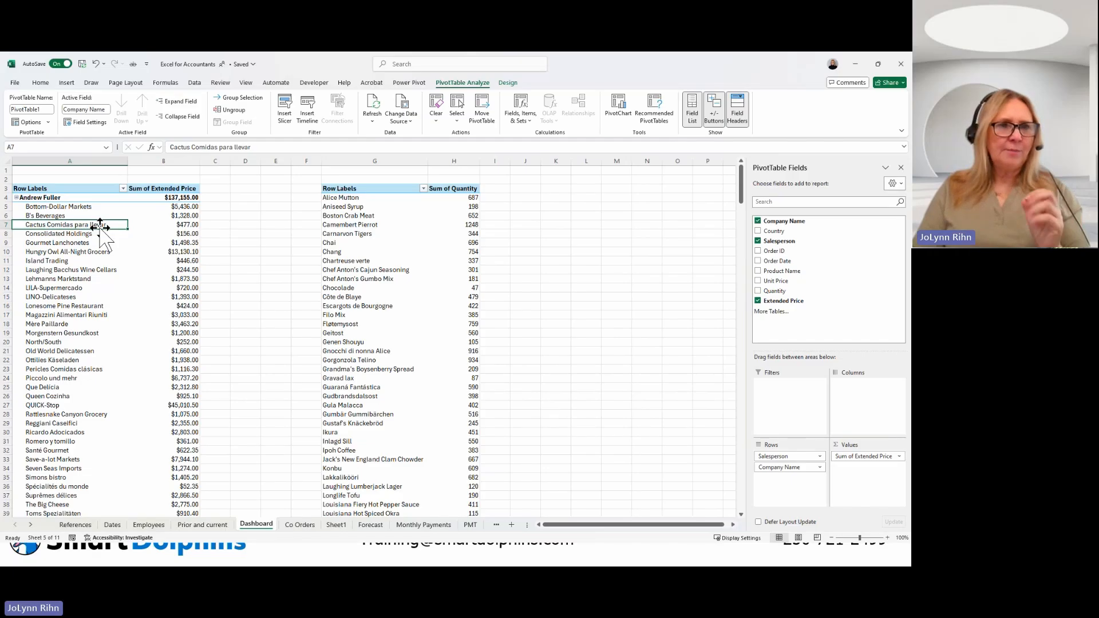
{"action": "left_click", "coordinate": [47, 109]}
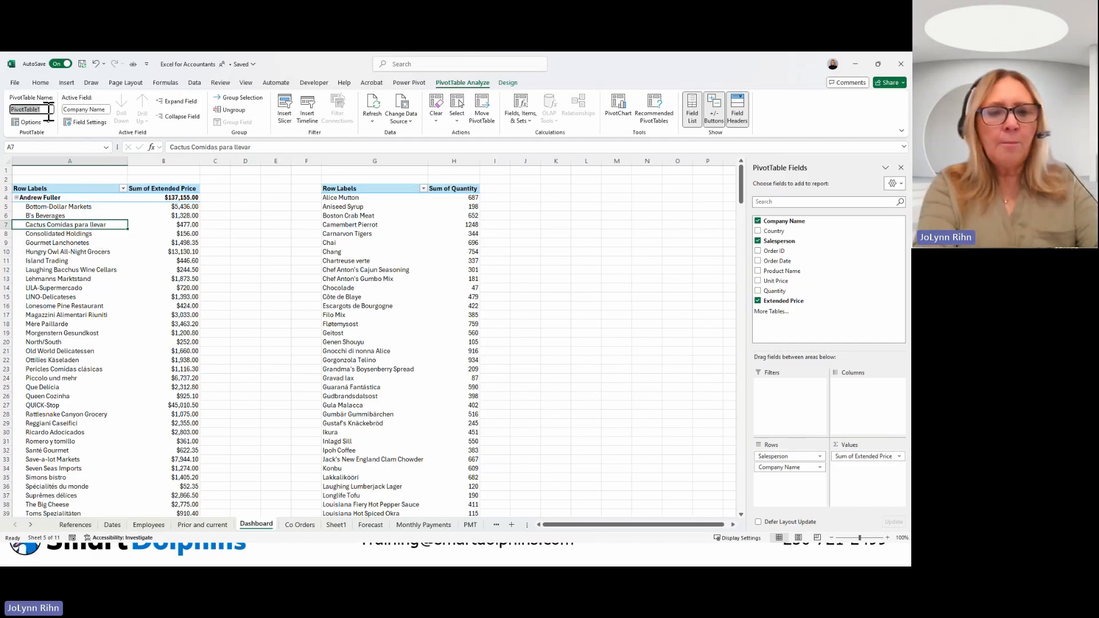
{"action": "type", "text": "Companies"}
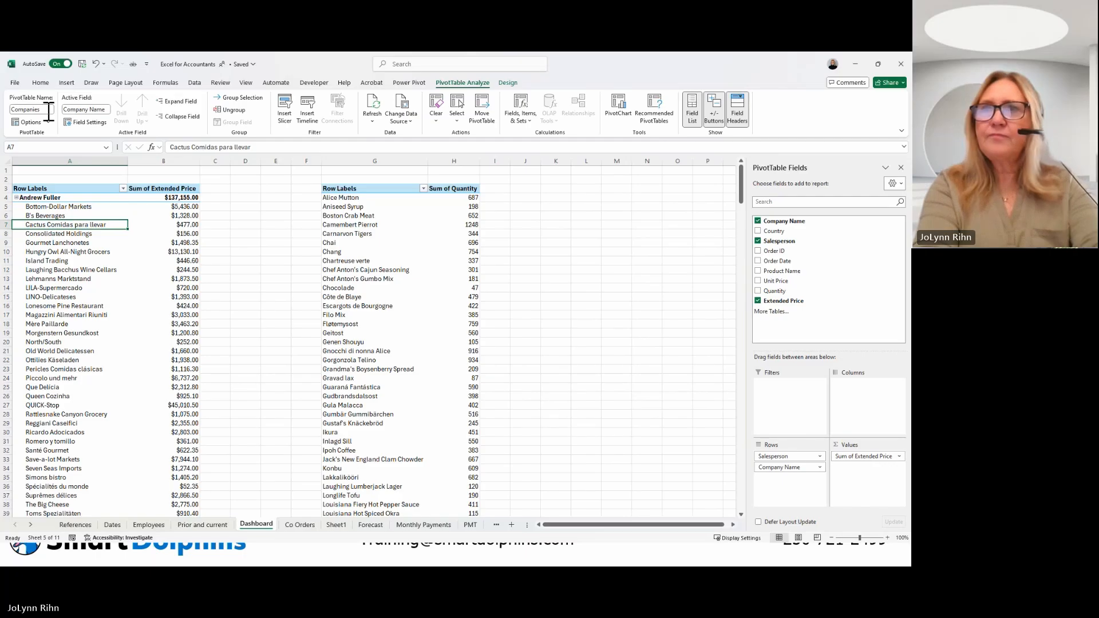
{"action": "left_click", "coordinate": [410, 235]}
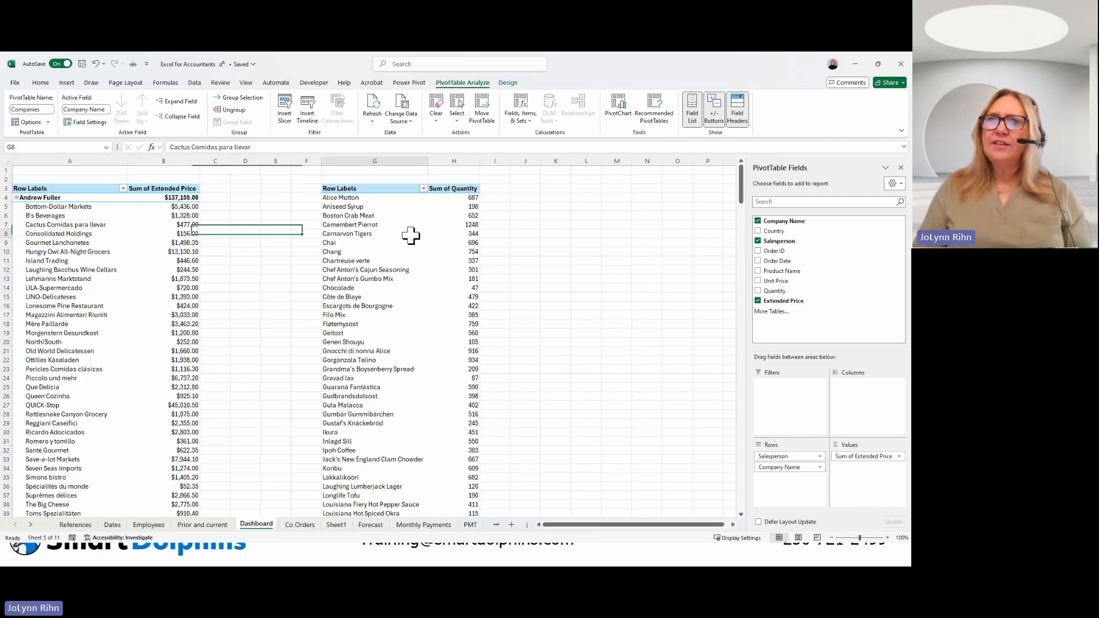
{"action": "left_click", "coordinate": [51, 110]}
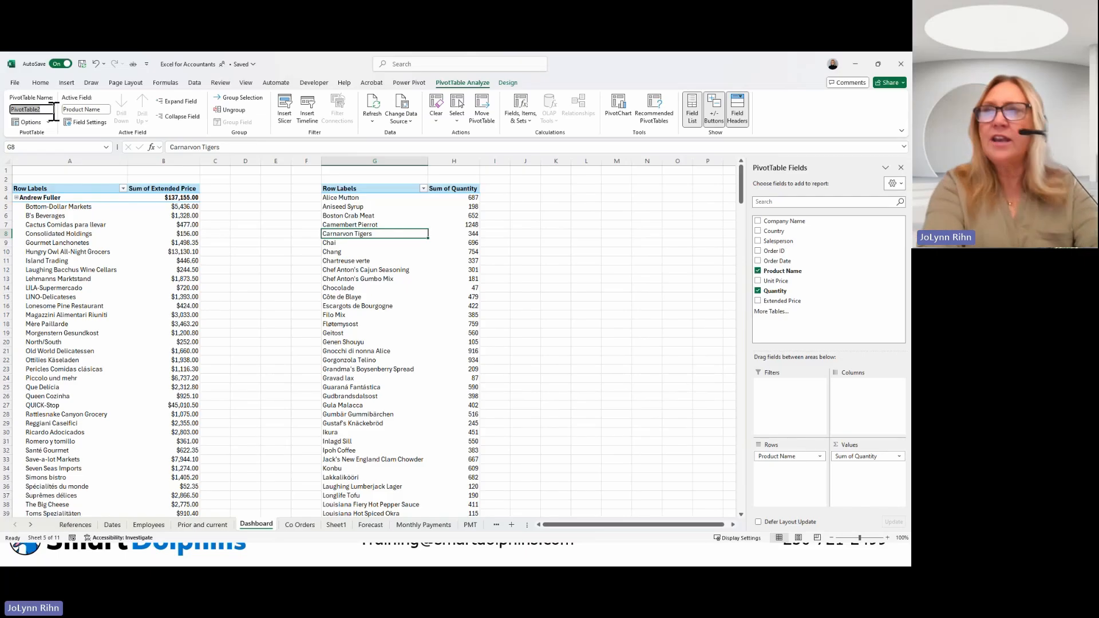
{"action": "type", "text": "Products"}
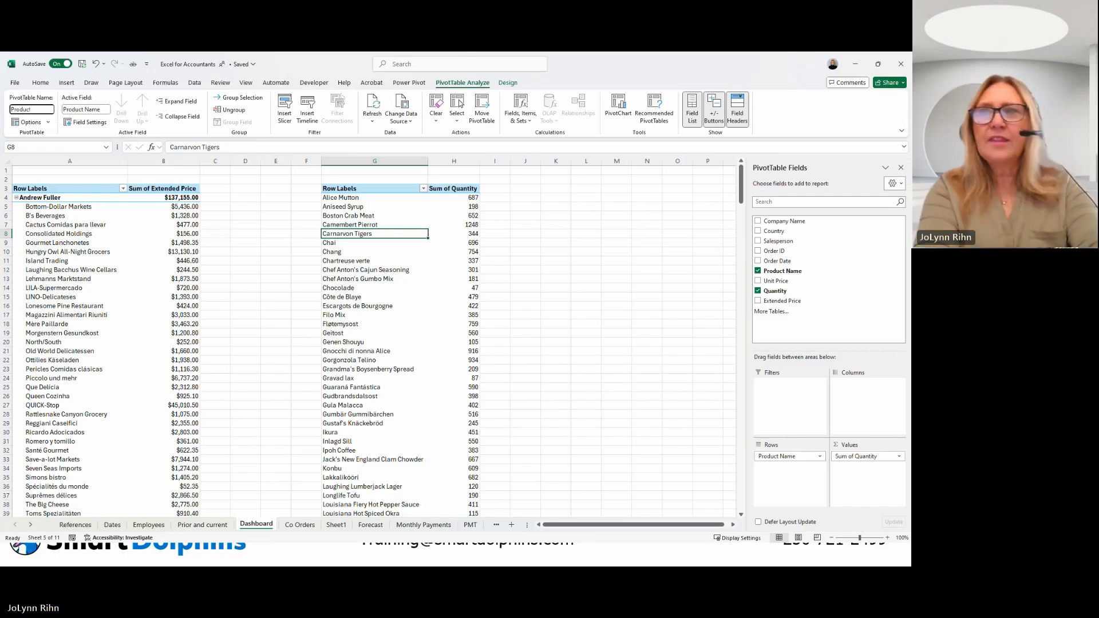
{"action": "key", "text": "Return"}
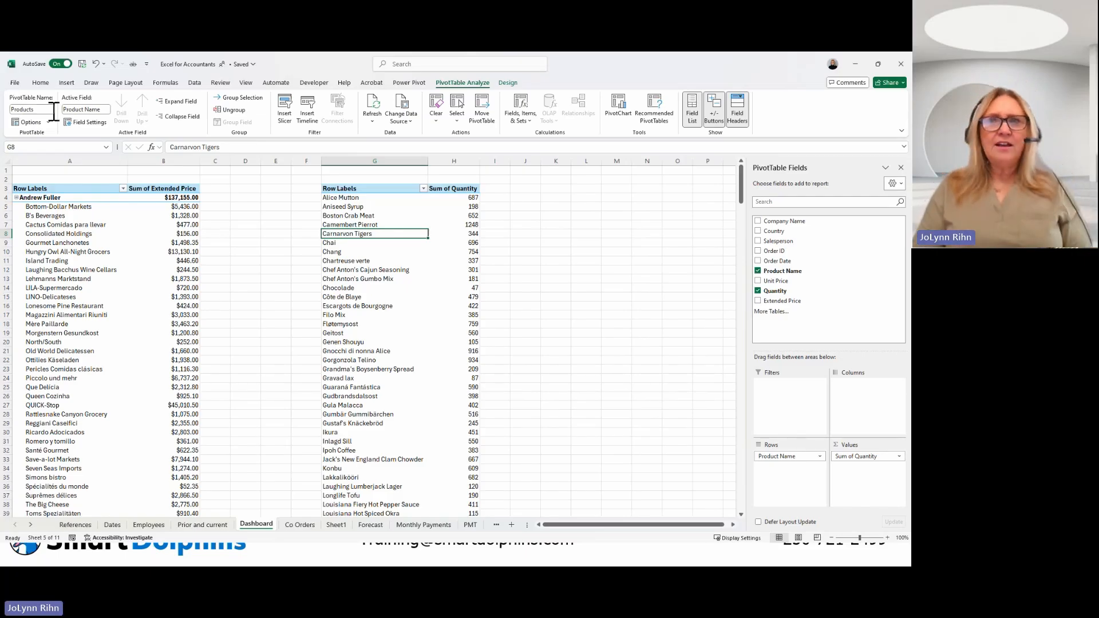
Insert slicers for Country and Salesperson from the Companies PivotTable.
{"action": "left_click", "coordinate": [72, 224]}
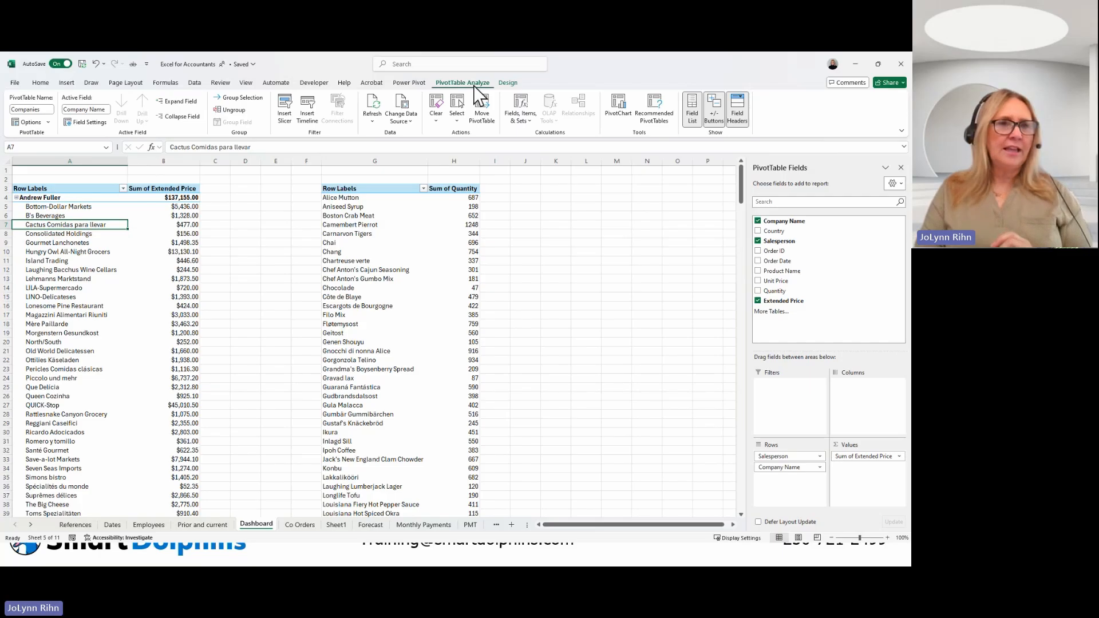
{"action": "left_click", "coordinate": [288, 124]}
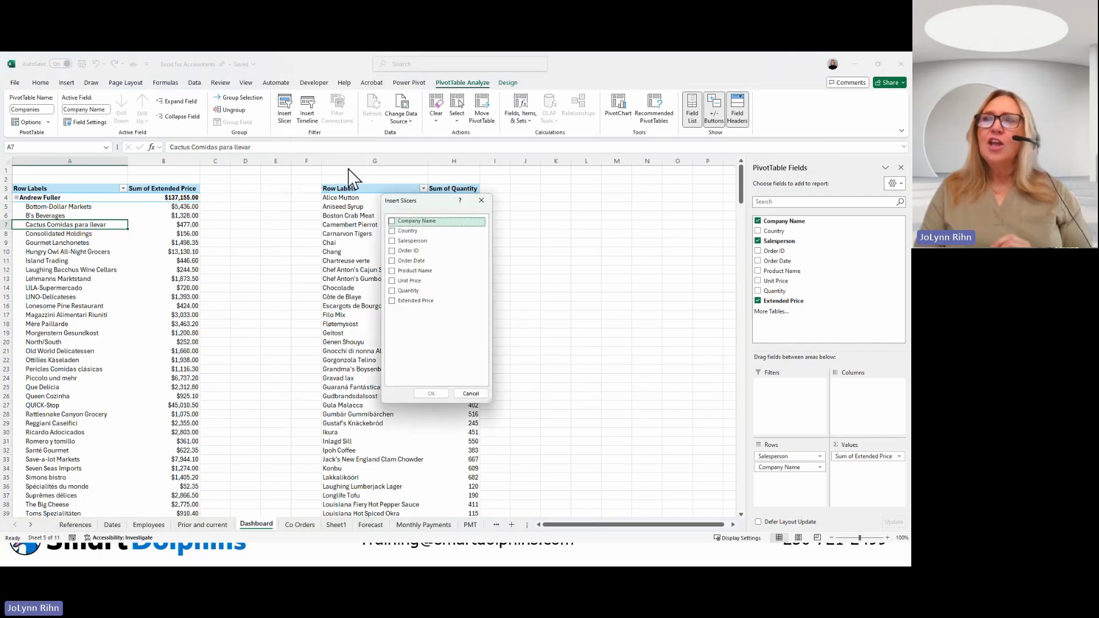
{"action": "left_click", "coordinate": [393, 231]}
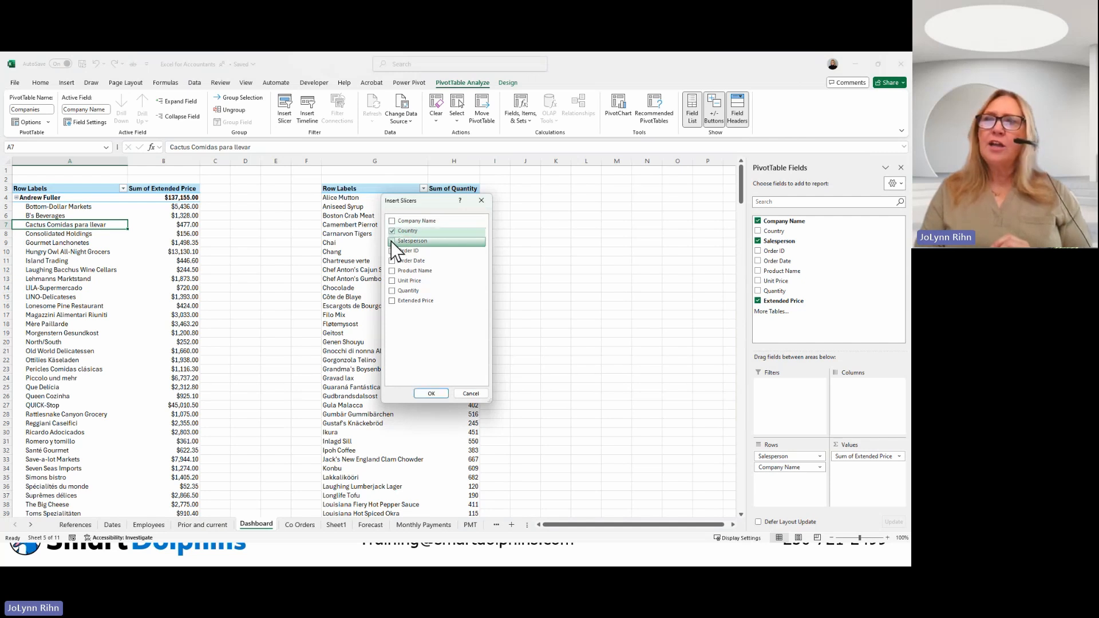
{"action": "left_click", "coordinate": [401, 242]}
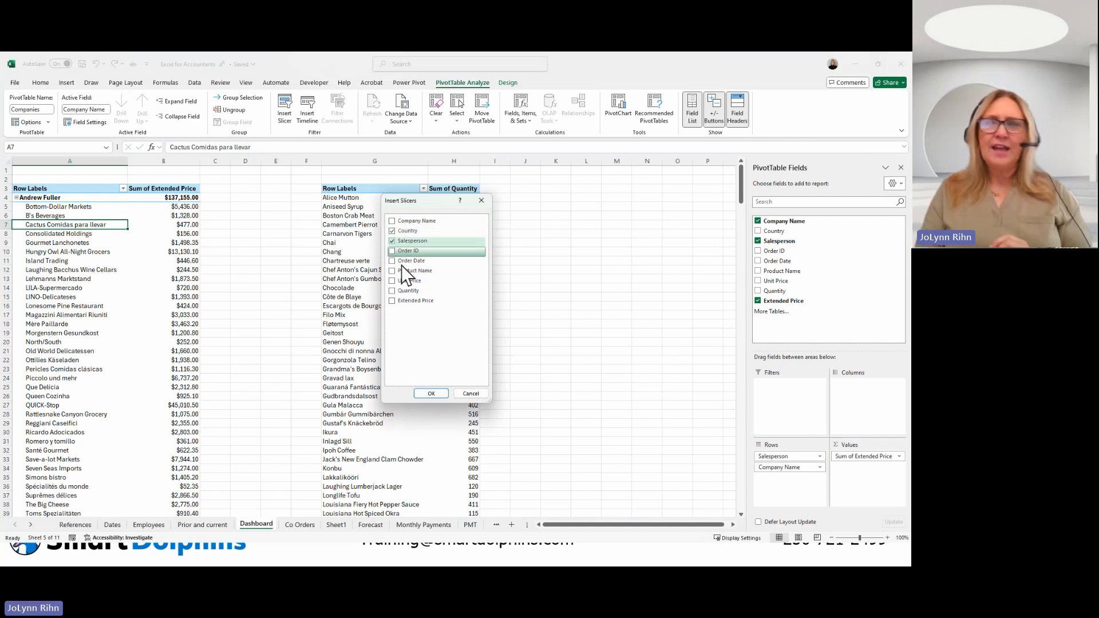
{"action": "left_click", "coordinate": [433, 394]}
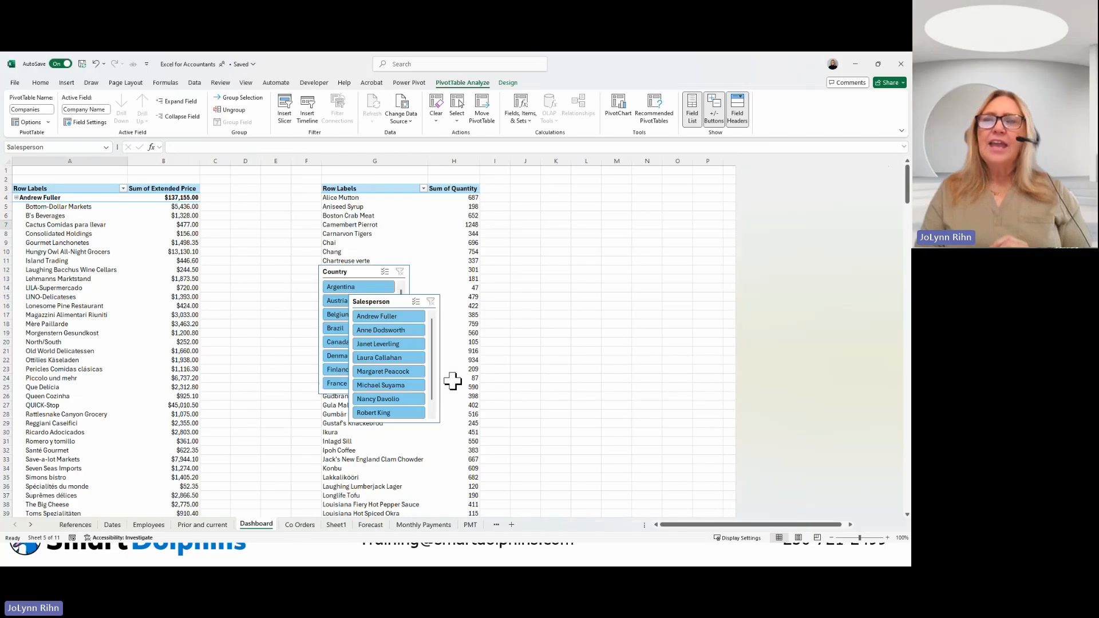
Place both slicers beside the Products PivotTable and give the Country slicer two columns with a button height of 0.2".
{"action": "left_click_drag", "start_coordinate": [376, 301], "coordinate": [645, 185]}
{"action": "left_click_drag", "start_coordinate": [356, 271], "coordinate": [541, 184]}
{"action": "left_click", "coordinate": [531, 95]}
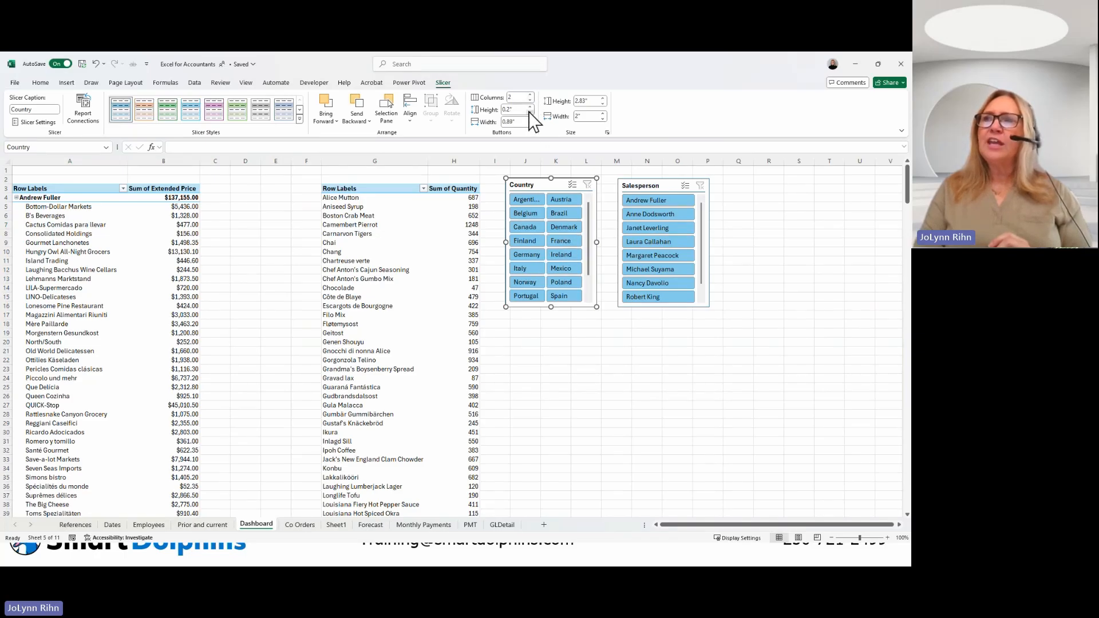
{"action": "left_click", "coordinate": [531, 113]}
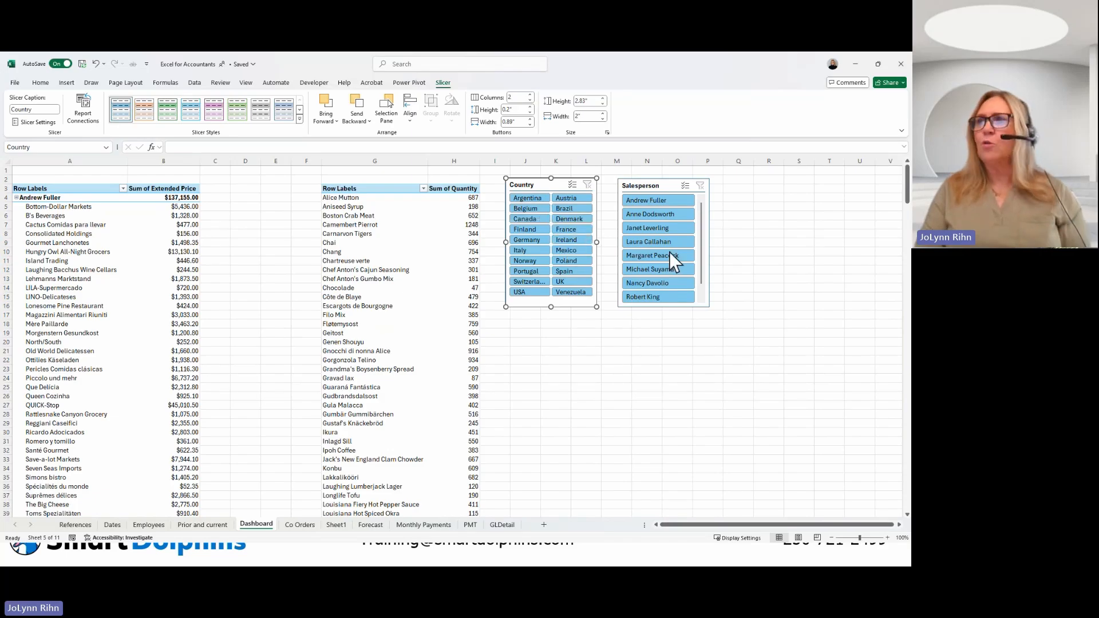
Set the Salesperson slicer's button height to 0.2" and shorten the slicer to about 2.49" high so all salespeople fit.
{"action": "left_click", "coordinate": [661, 185]}
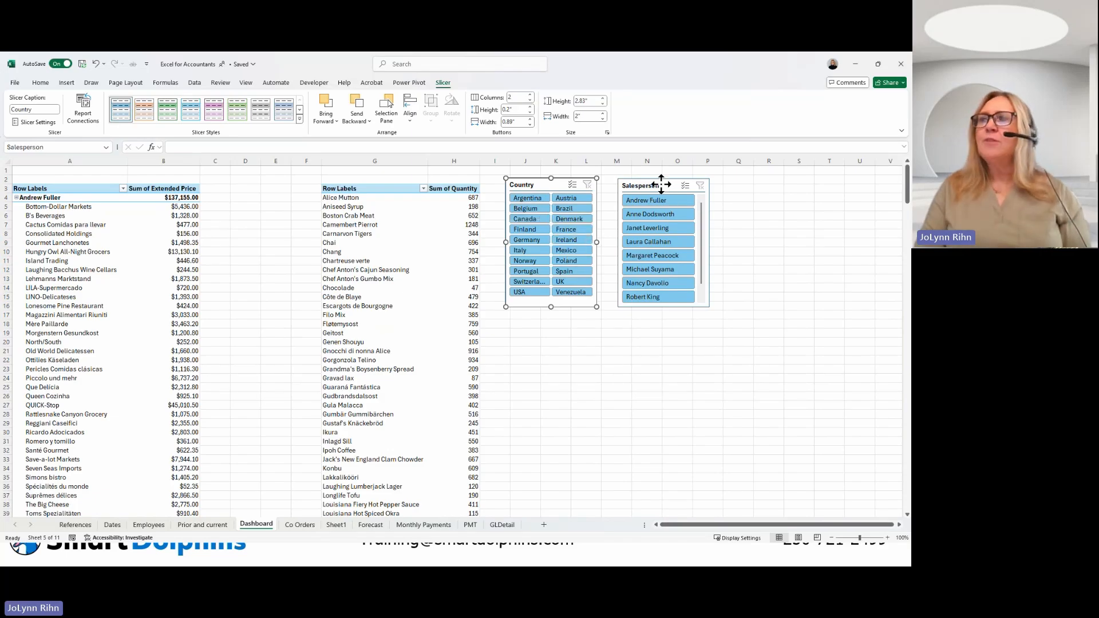
{"action": "left_click", "coordinate": [530, 112]}
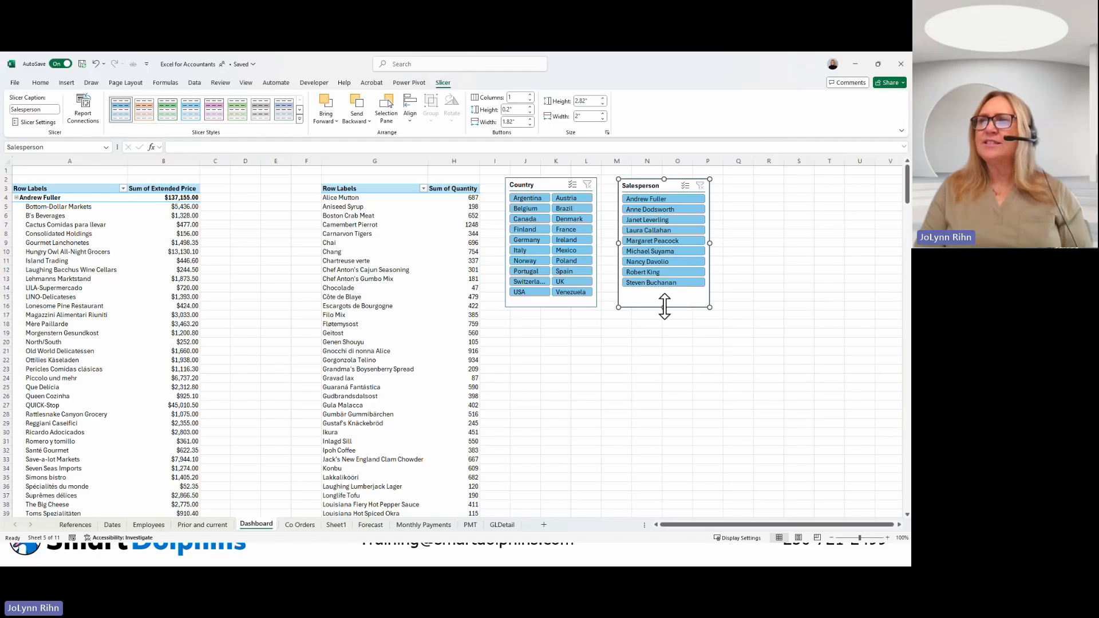
{"action": "left_click_drag", "start_coordinate": [664, 308], "coordinate": [665, 289]}
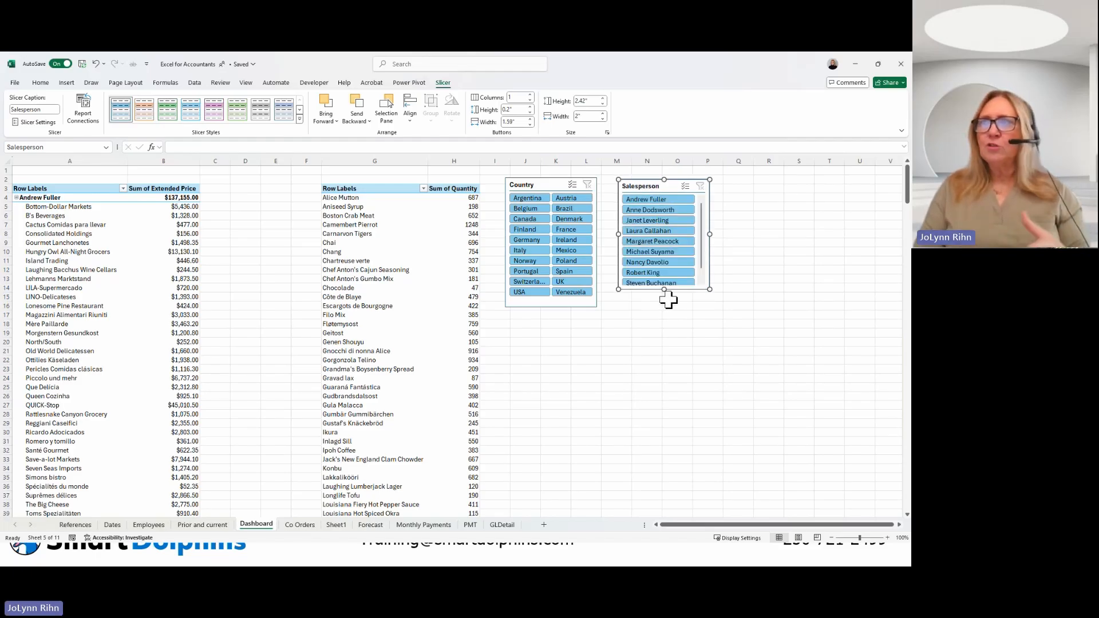
{"action": "left_click_drag", "start_coordinate": [664, 289], "coordinate": [666, 293]}
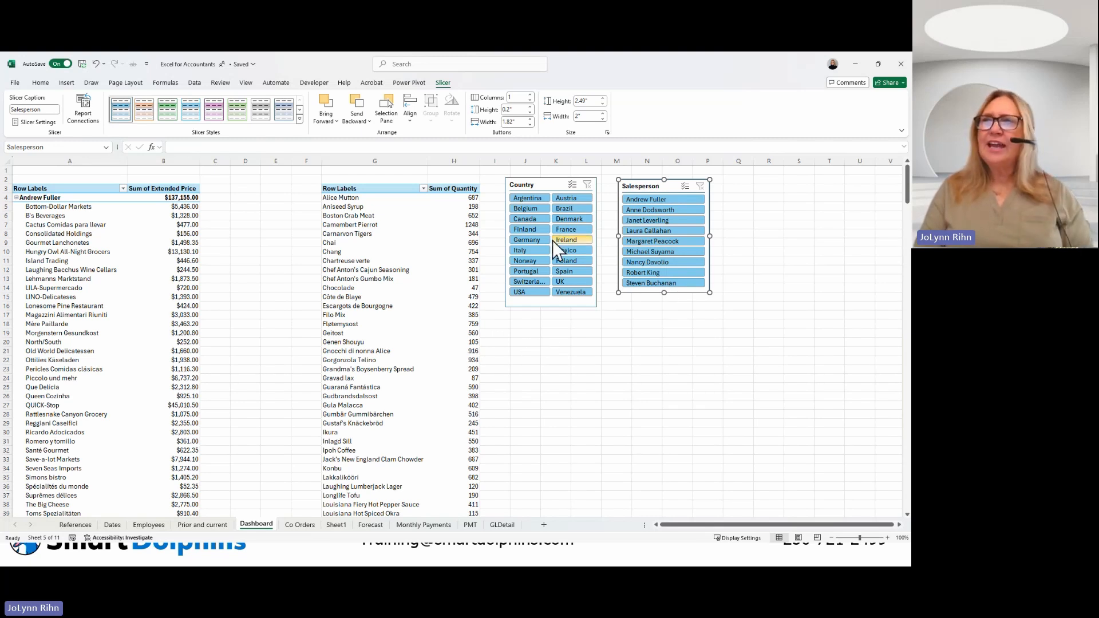
Filter the Companies PivotTable to Canada with the Country slicer and clear that filter again.
{"action": "left_click", "coordinate": [531, 219]}
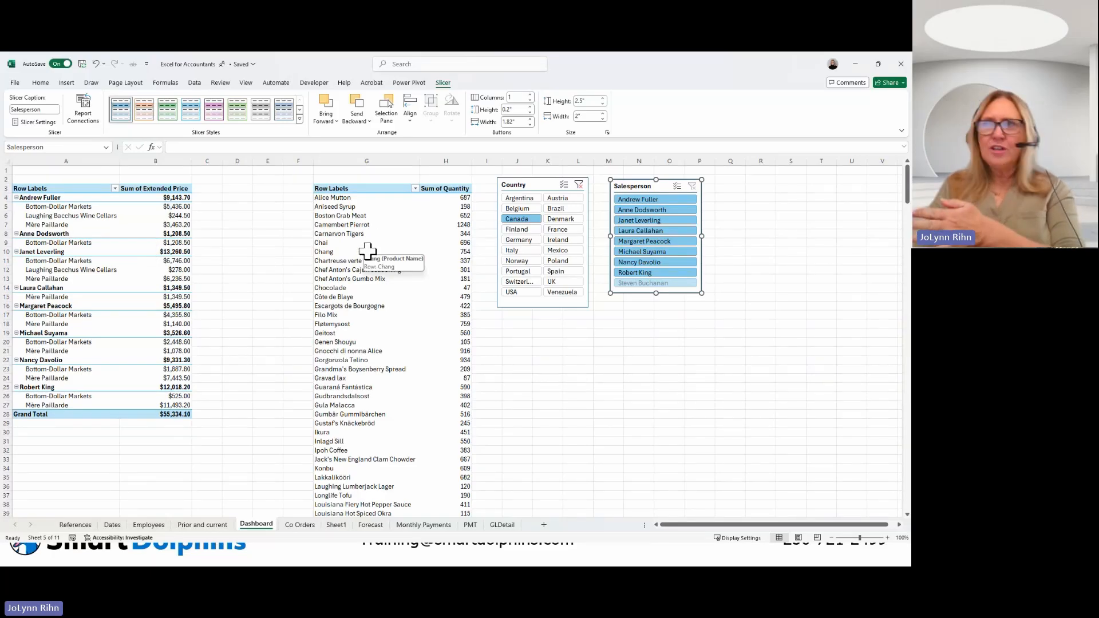
{"action": "left_click", "coordinate": [579, 184]}
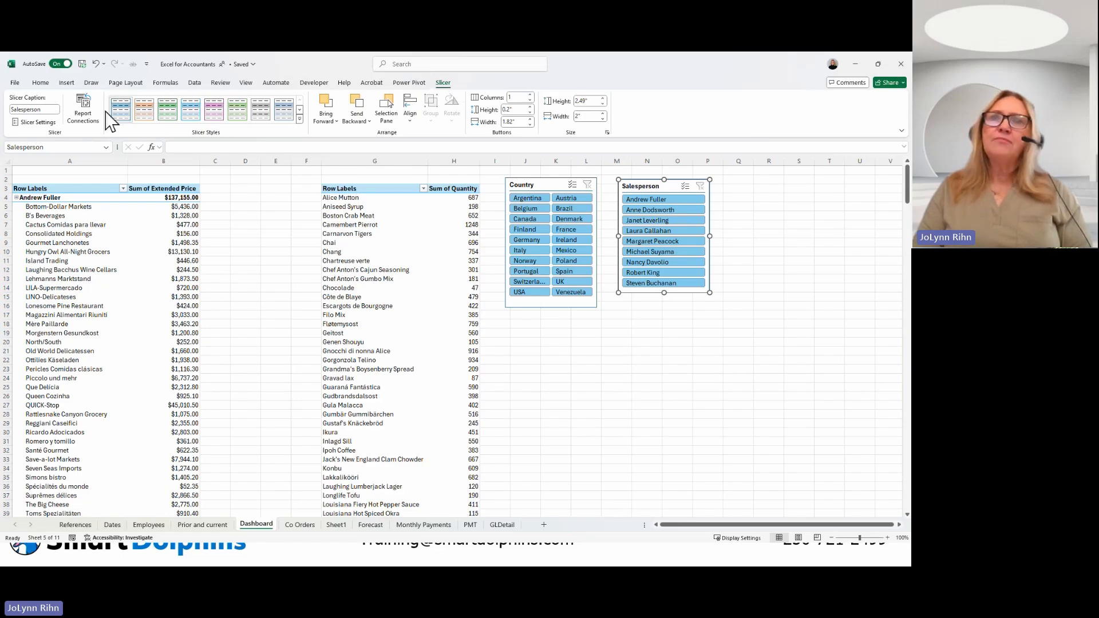
Connect the Salesperson slicer to the Products PivotTable as well as Companies.
{"action": "left_click", "coordinate": [86, 119]}
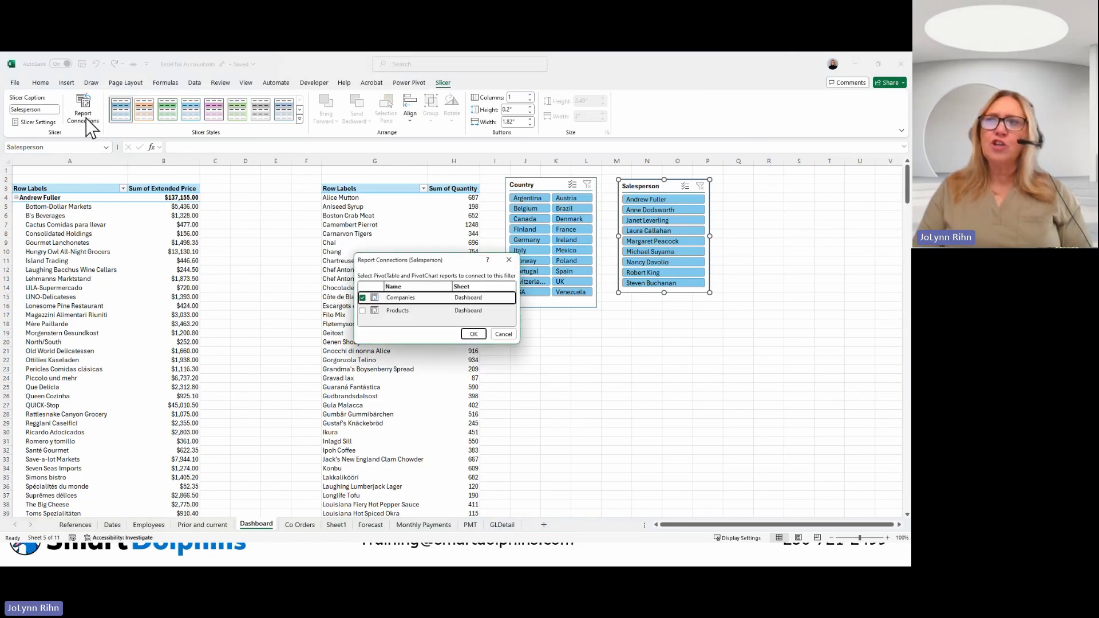
{"action": "left_click", "coordinate": [362, 311]}
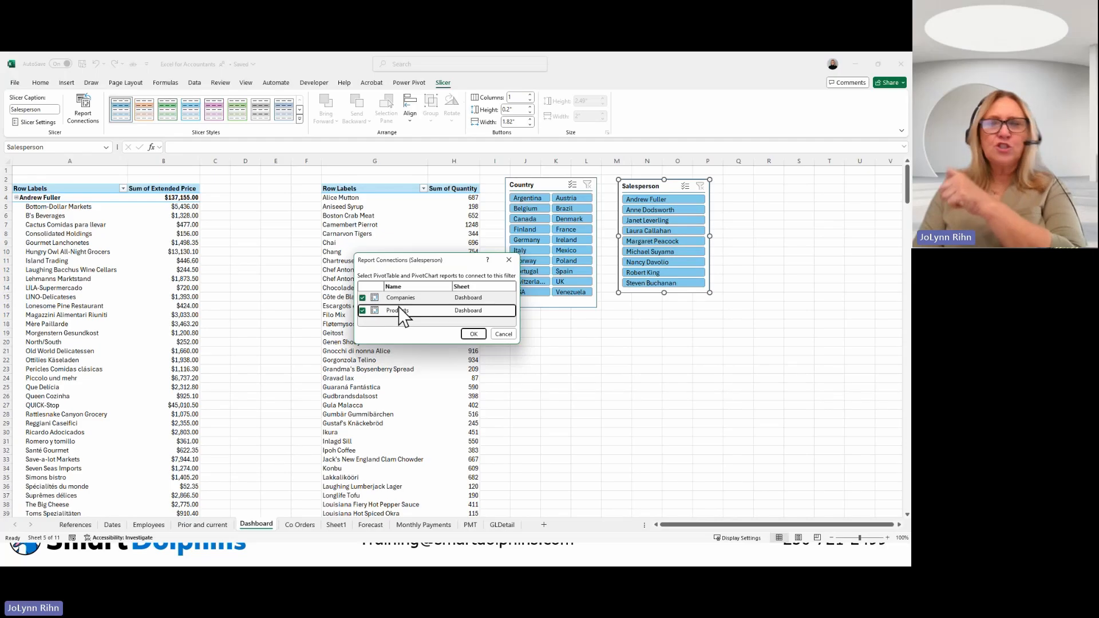
{"action": "left_click", "coordinate": [473, 334]}
Connect the Country slicer to the Products PivotTable as well as Companies and filter both PivotTables to Canada.
{"action": "left_click", "coordinate": [533, 185]}
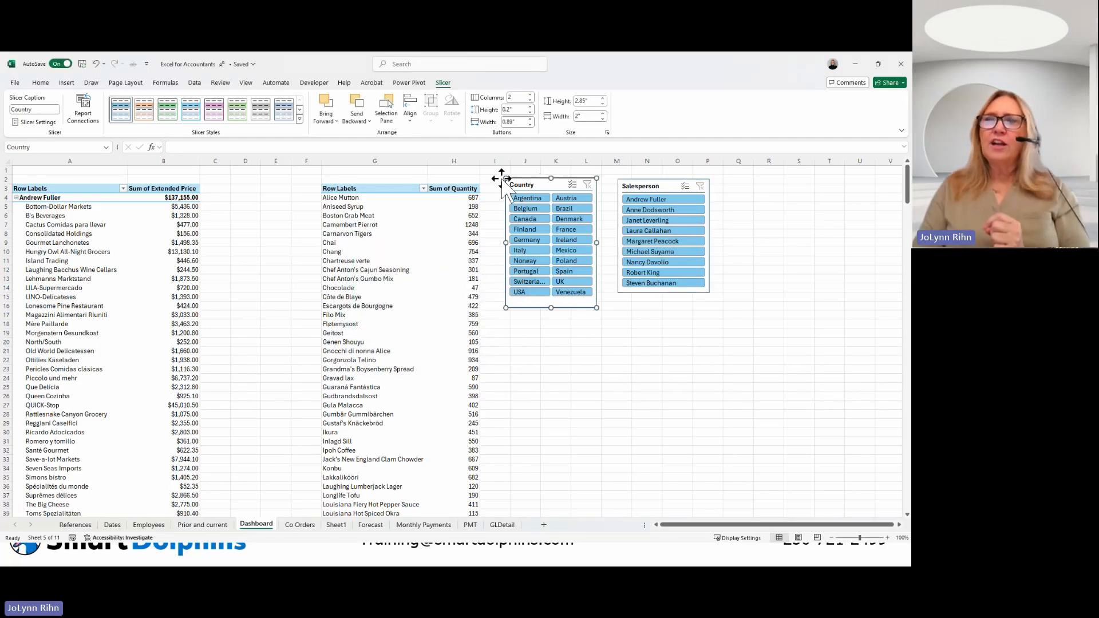
{"action": "left_click", "coordinate": [83, 117]}
{"action": "left_click", "coordinate": [362, 310]}
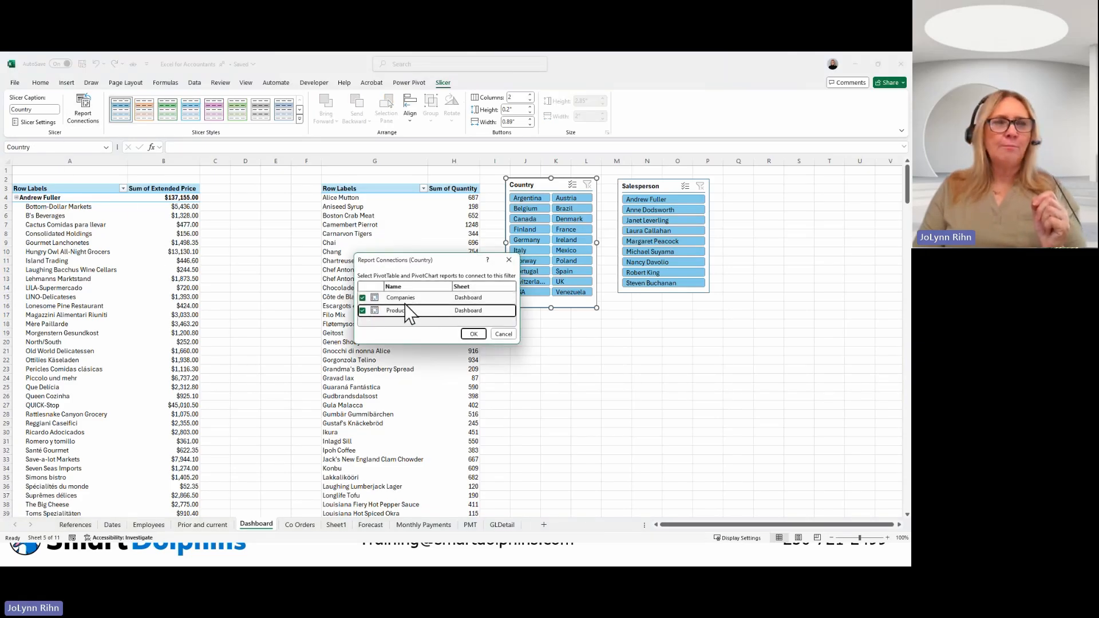
{"action": "left_click", "coordinate": [472, 334]}
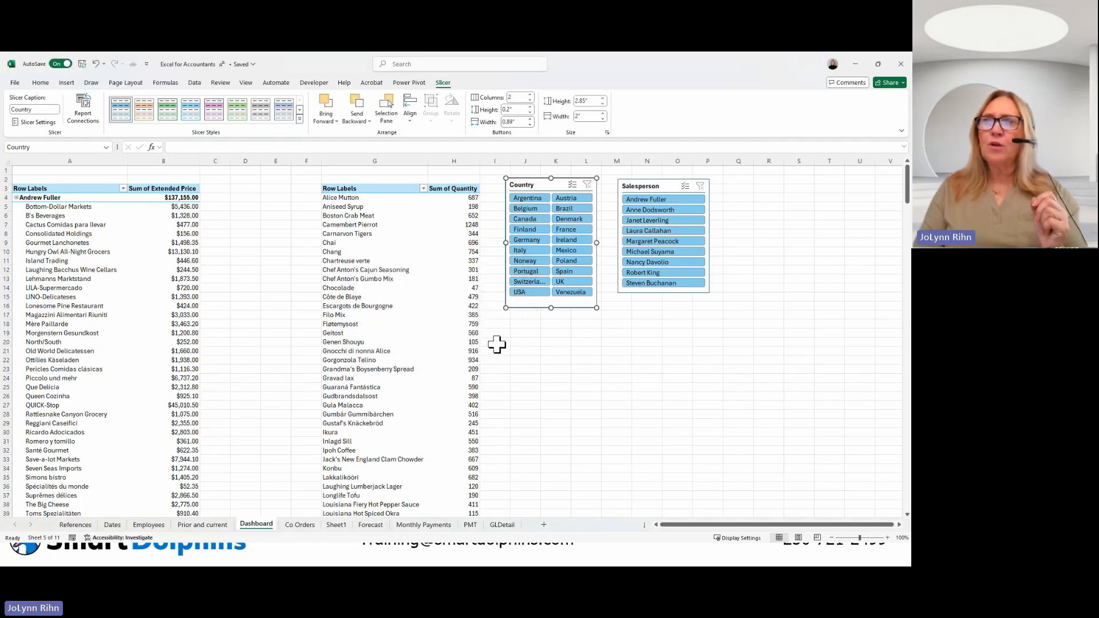
{"action": "left_click", "coordinate": [535, 220]}
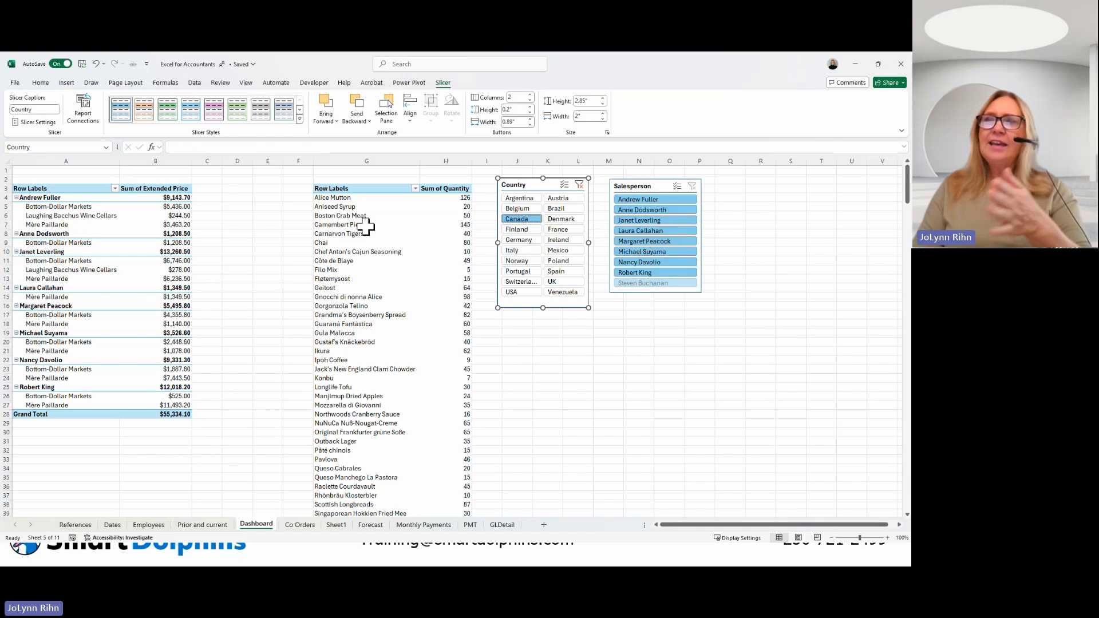
Rename the row label headers of the two PivotTables as Products in G3 and Companies in A3.
{"action": "left_click", "coordinate": [348, 189]}
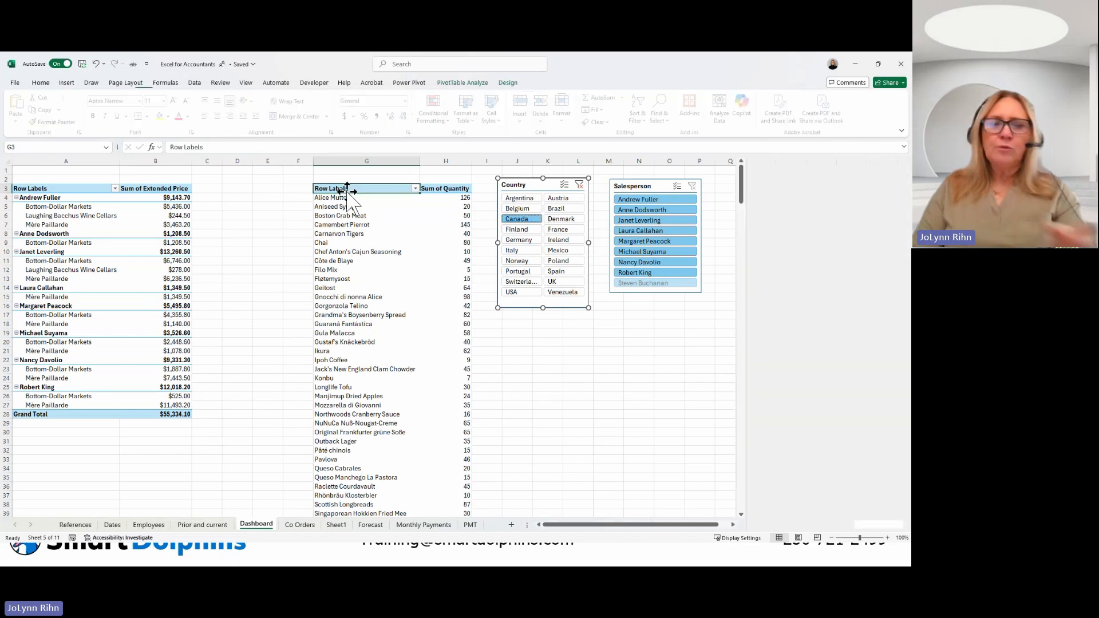
{"action": "type", "text": "Products"}
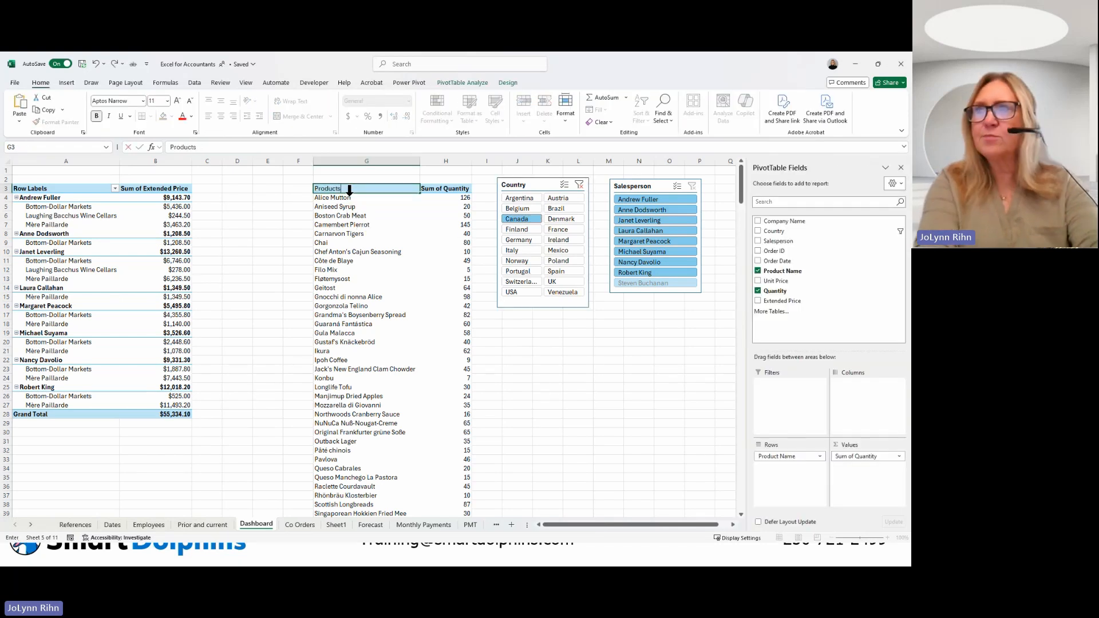
{"action": "key", "text": "Return"}
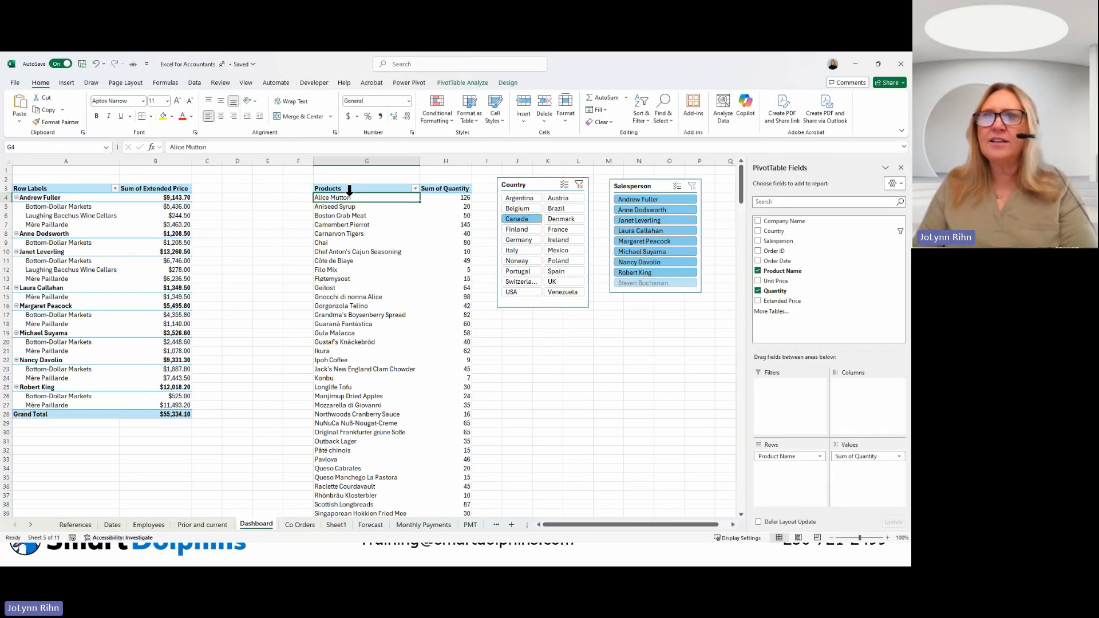
{"action": "left_click", "coordinate": [50, 188]}
{"action": "type", "text": "Compaie"}
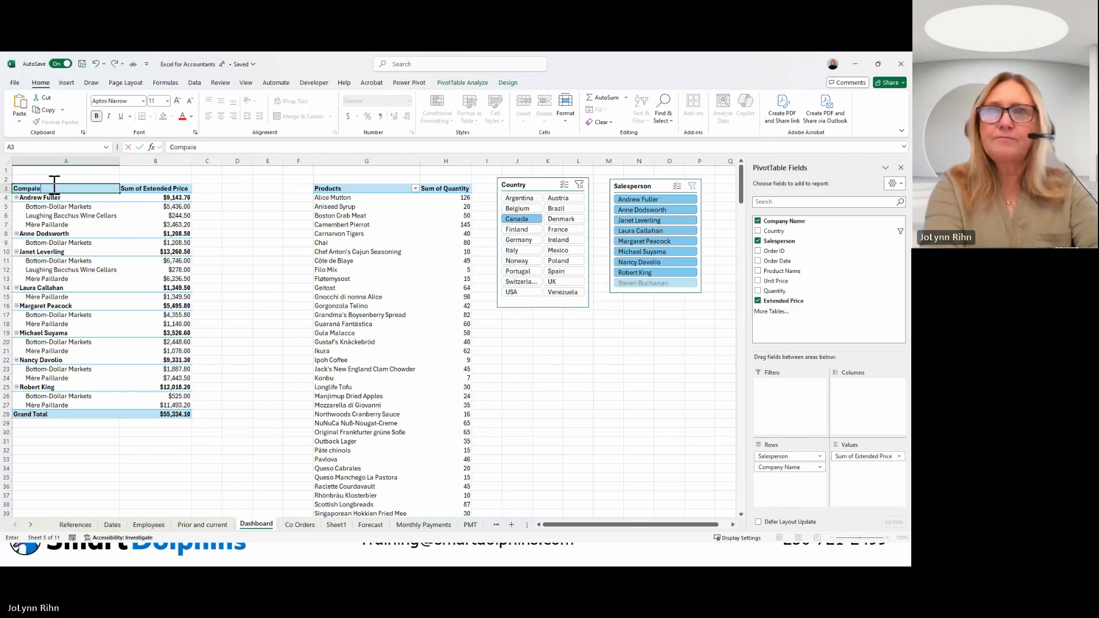
{"action": "key", "text": "BackSpace"}
{"action": "type", "text": "nies"}
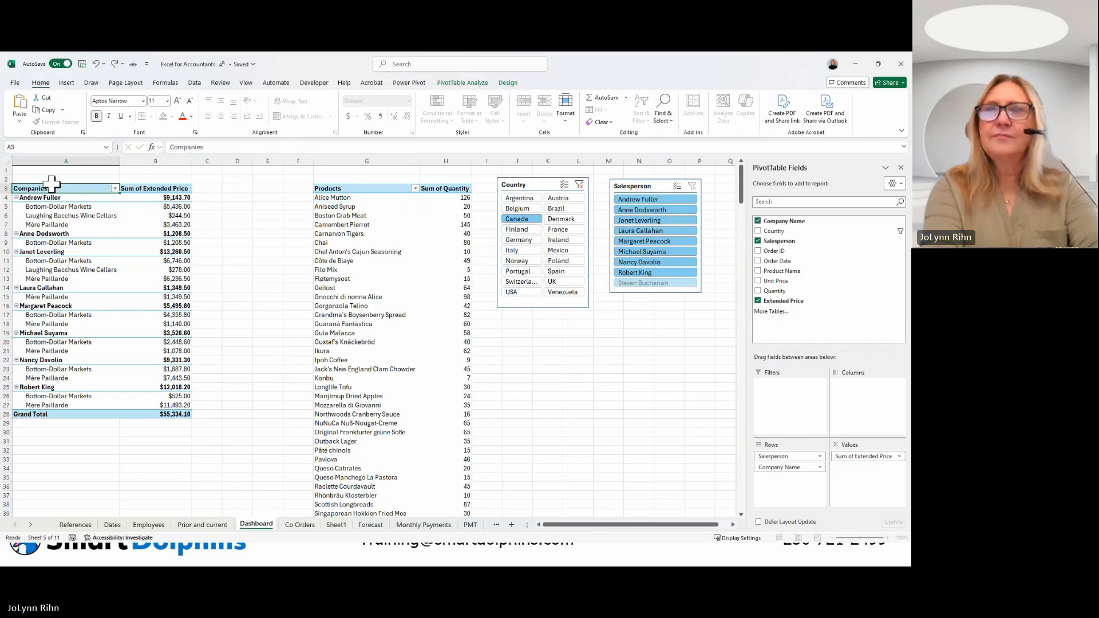
{"action": "key", "text": "Return"}
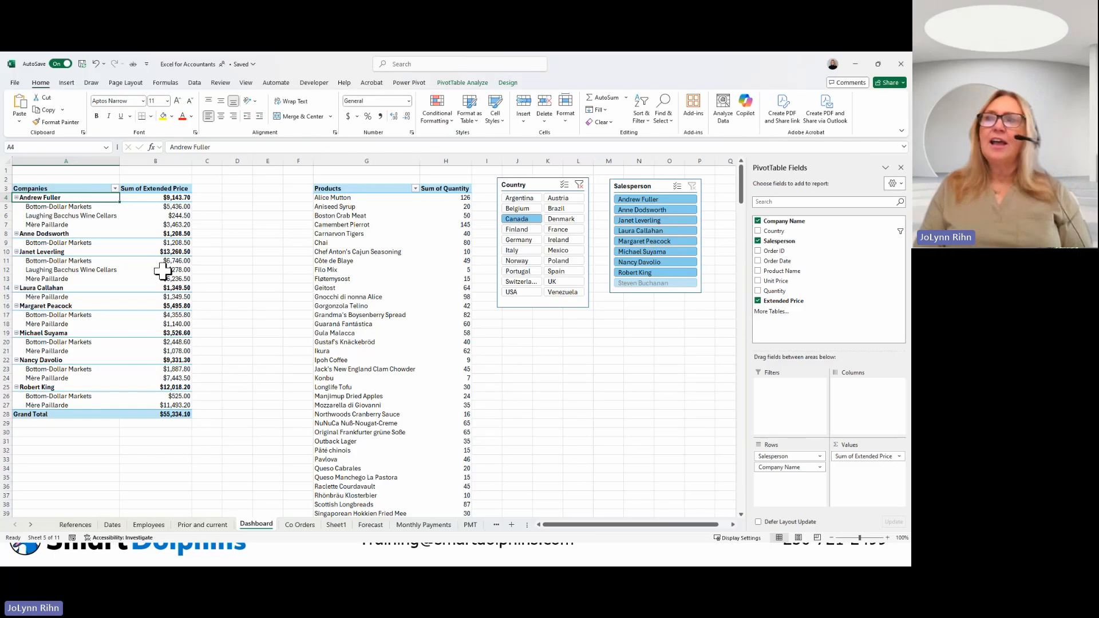
Filter both PivotTables to Brazil and to Switzerland with the Country slicer, and clear the country filter.
{"action": "left_click", "coordinate": [558, 208]}
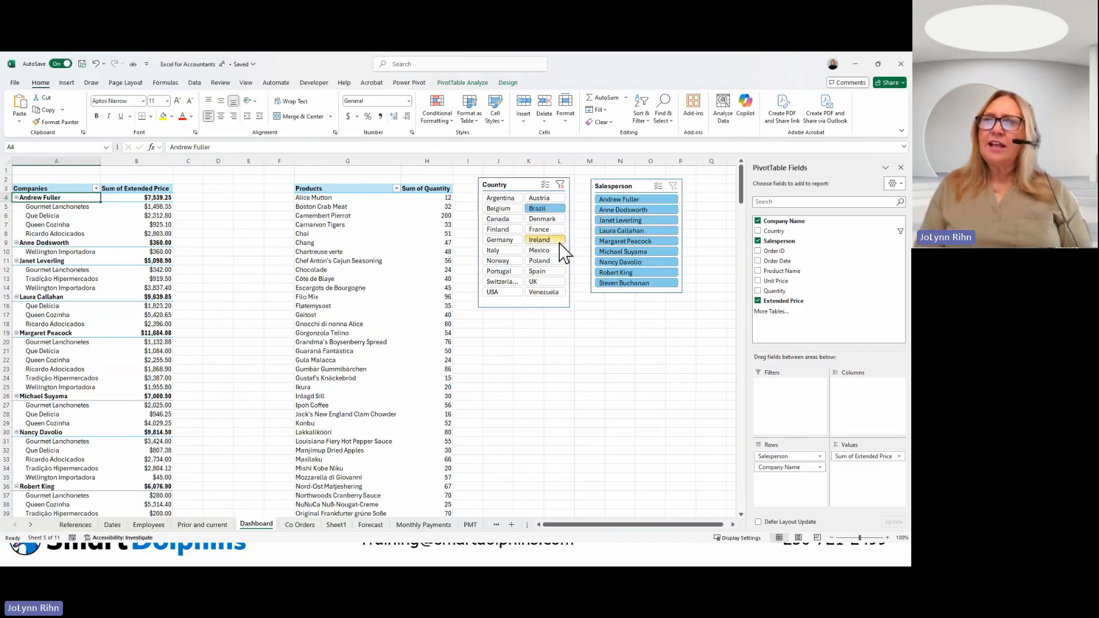
{"action": "left_click", "coordinate": [506, 282]}
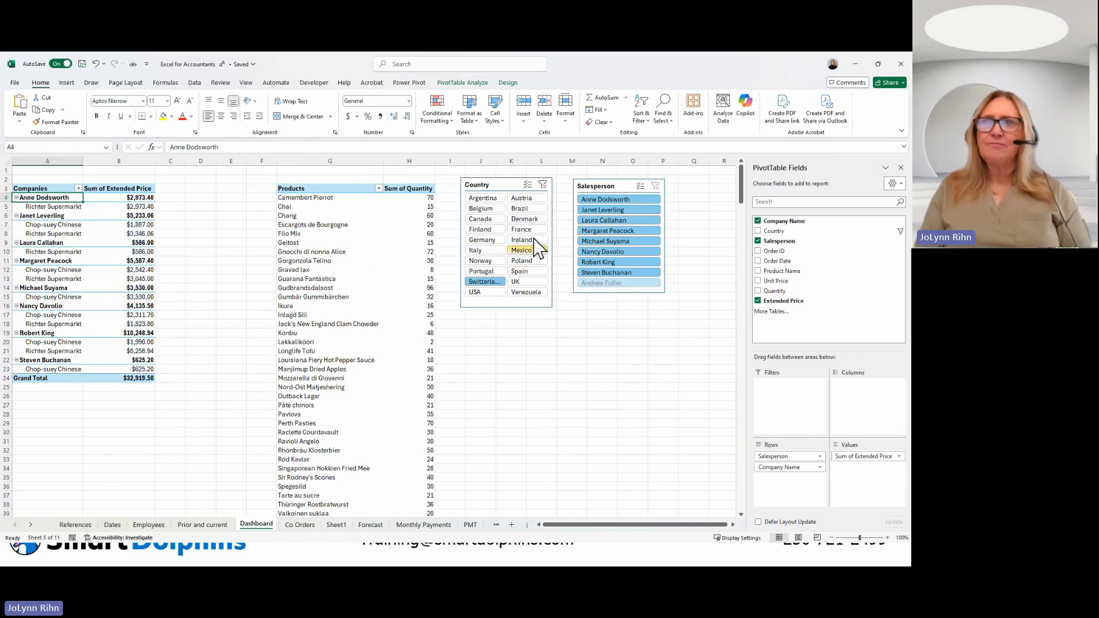
{"action": "left_click", "coordinate": [542, 184]}
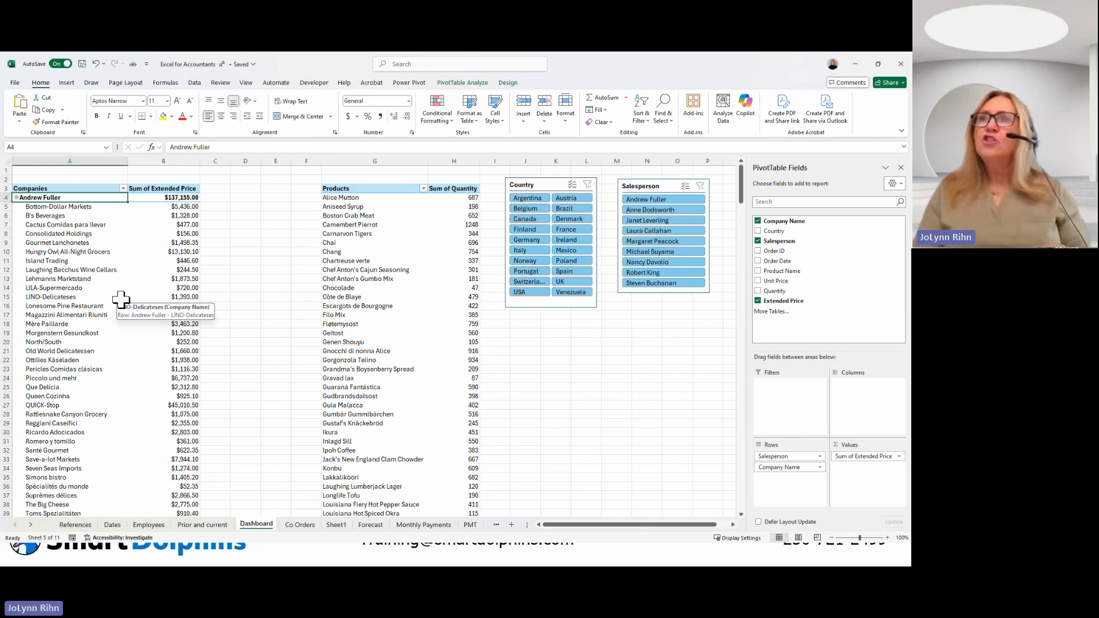
Insert an Order Date timeline for the Companies PivotTable and place it directly below the Country slicer.
{"action": "left_click", "coordinate": [463, 84]}
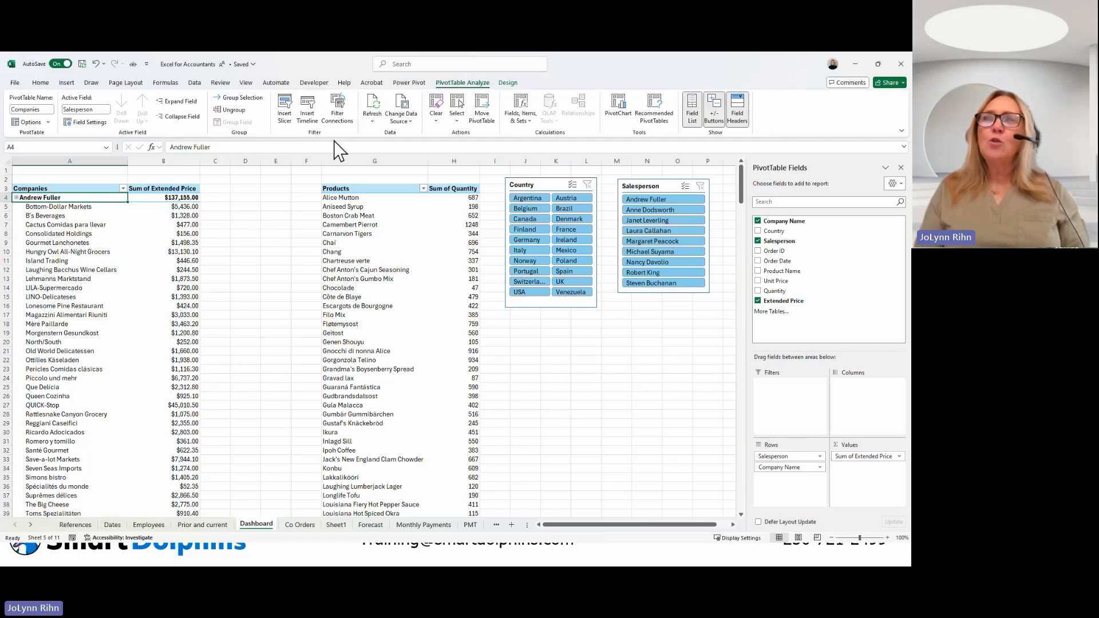
{"action": "left_click", "coordinate": [309, 123]}
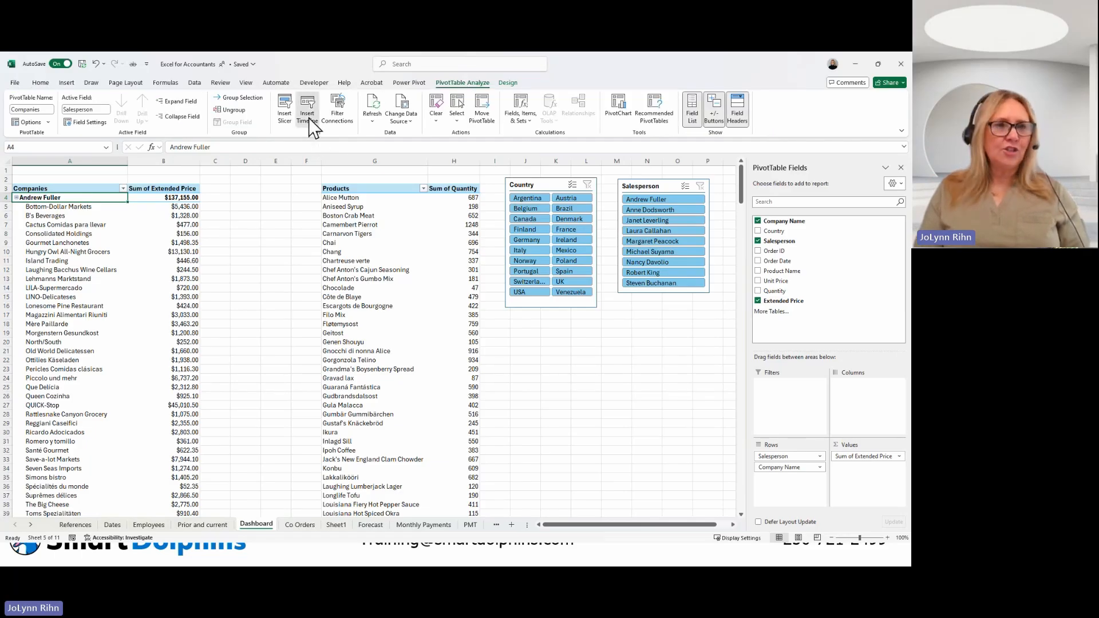
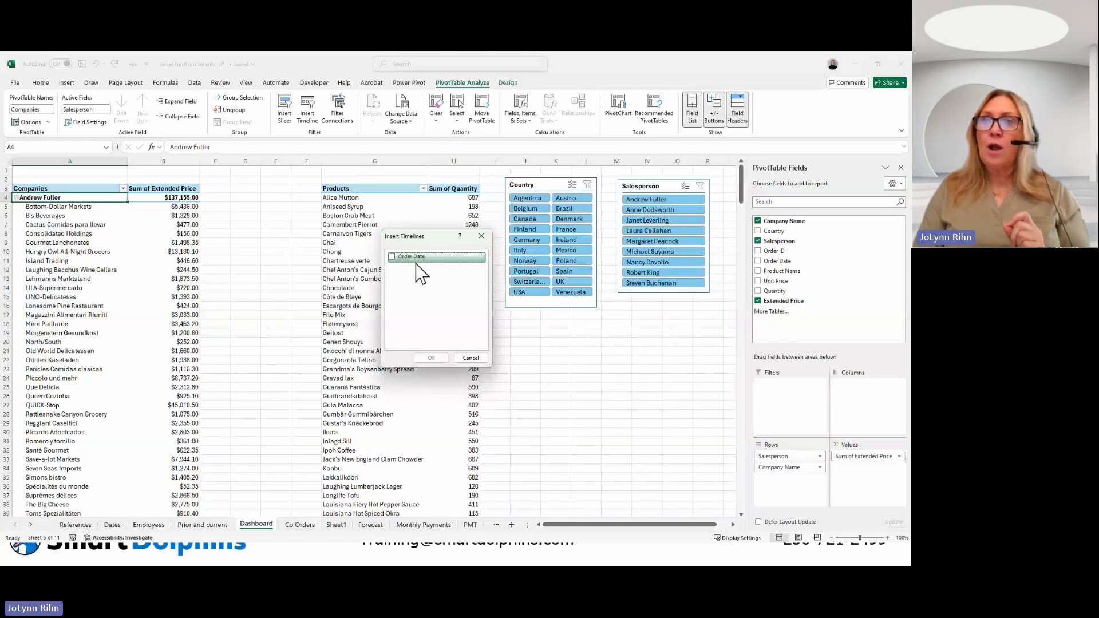
{"action": "left_click", "coordinate": [394, 257]}
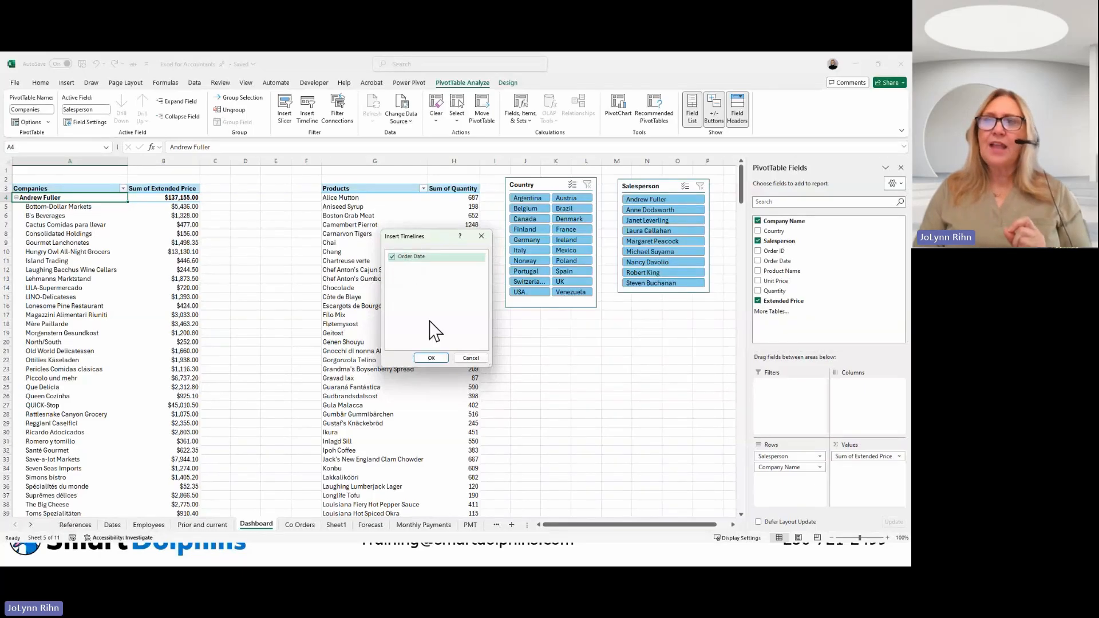
{"action": "left_click", "coordinate": [431, 358]}
{"action": "left_click", "coordinate": [351, 316]}
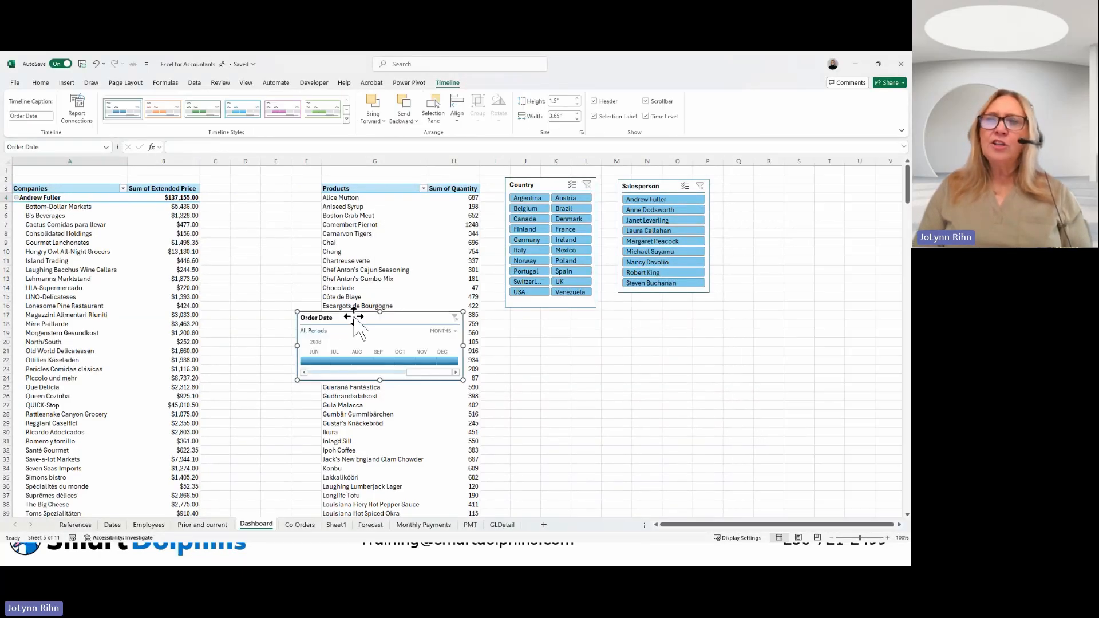
{"action": "left_click_drag", "start_coordinate": [368, 314], "coordinate": [564, 319]}
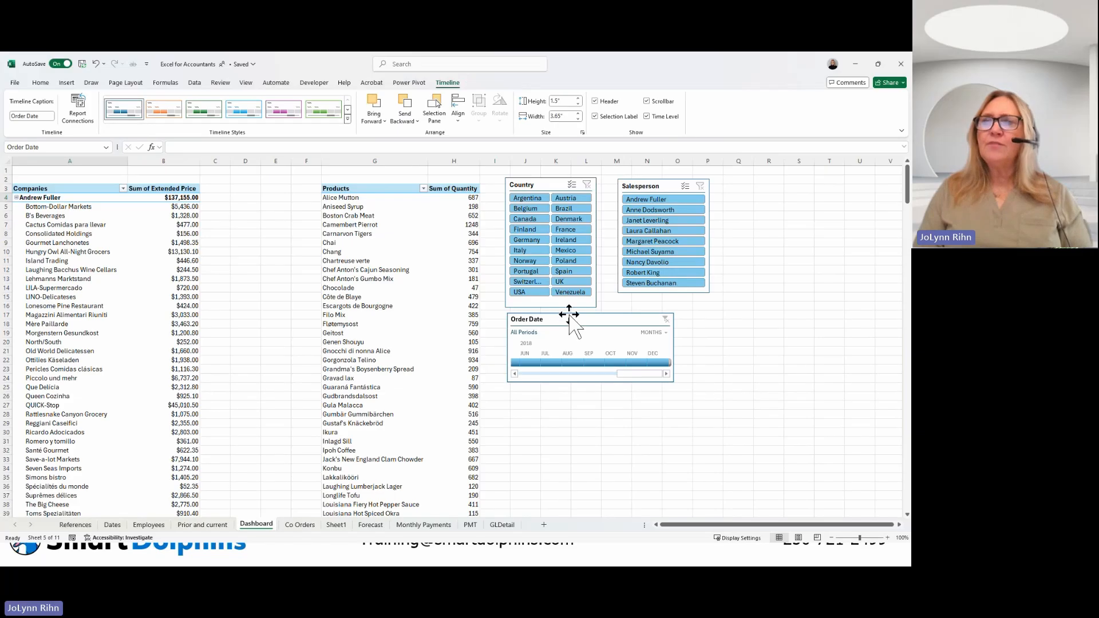
Filter the Companies PivotTable to Feb 2017 with the Order Date timeline and clear that filter again.
{"action": "left_click", "coordinate": [514, 373]}
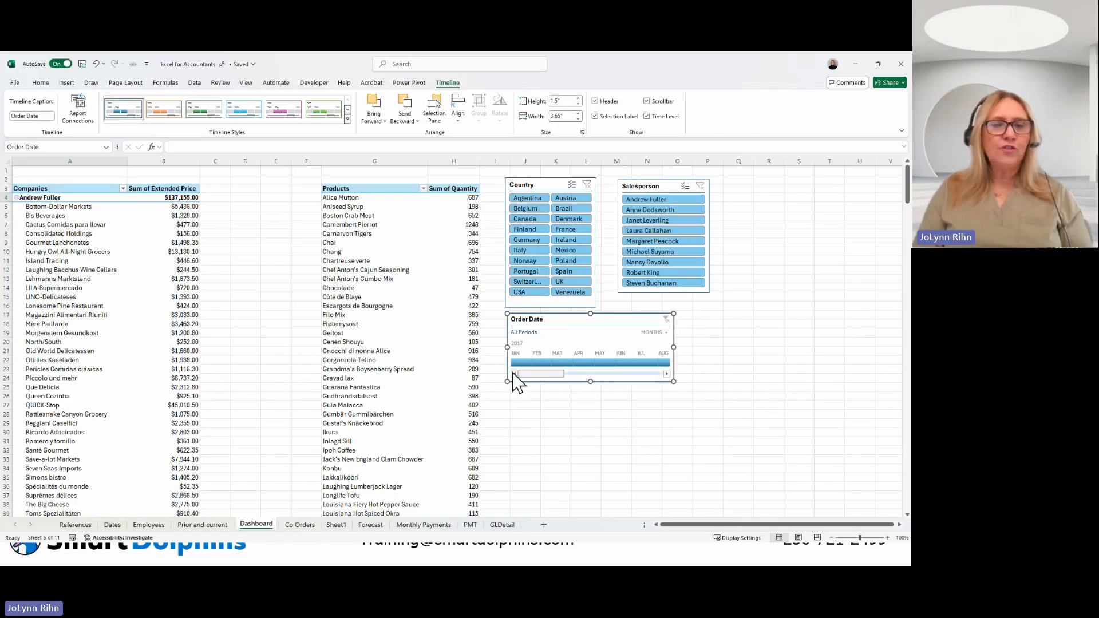
{"action": "left_click", "coordinate": [541, 362]}
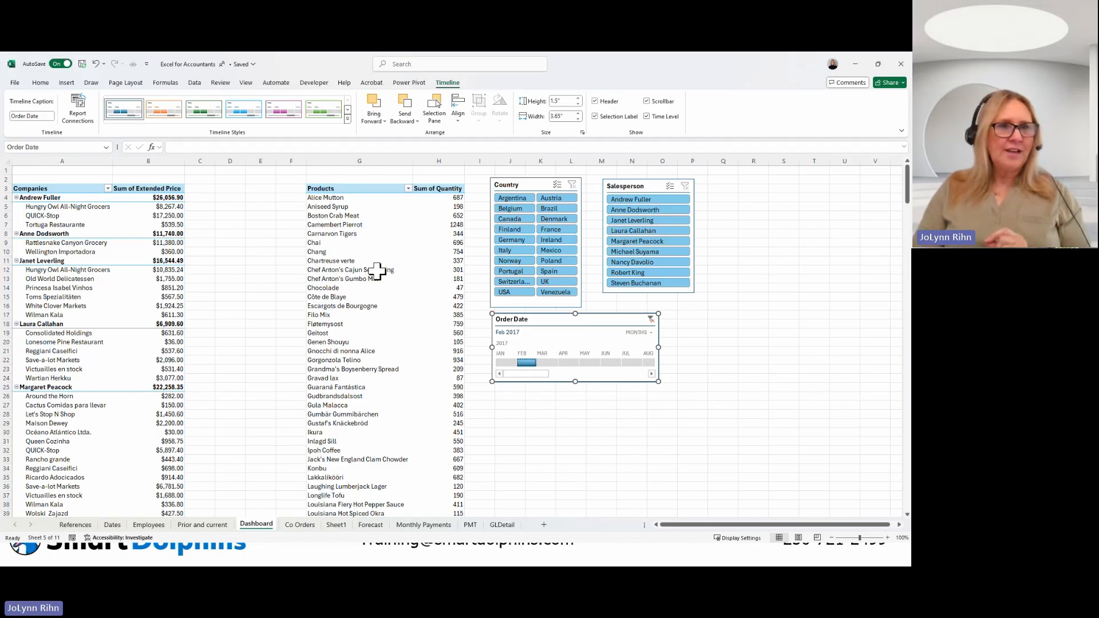
{"action": "left_click", "coordinate": [651, 319]}
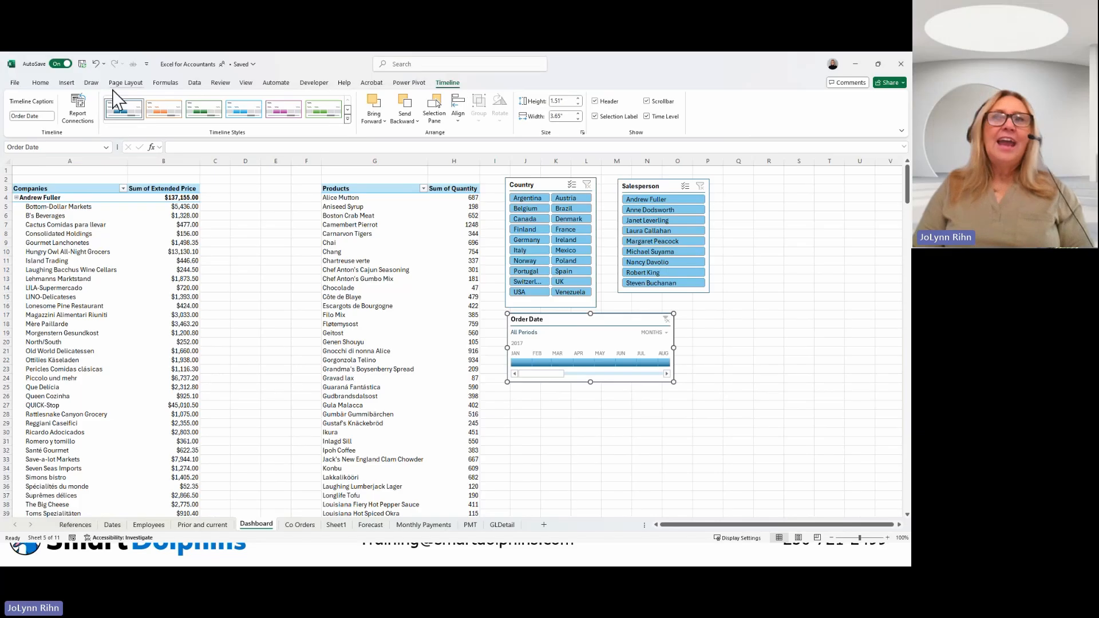
Connect the Order Date timeline to the Products PivotTable as well and set its time level to quarters.
{"action": "left_click", "coordinate": [86, 117]}
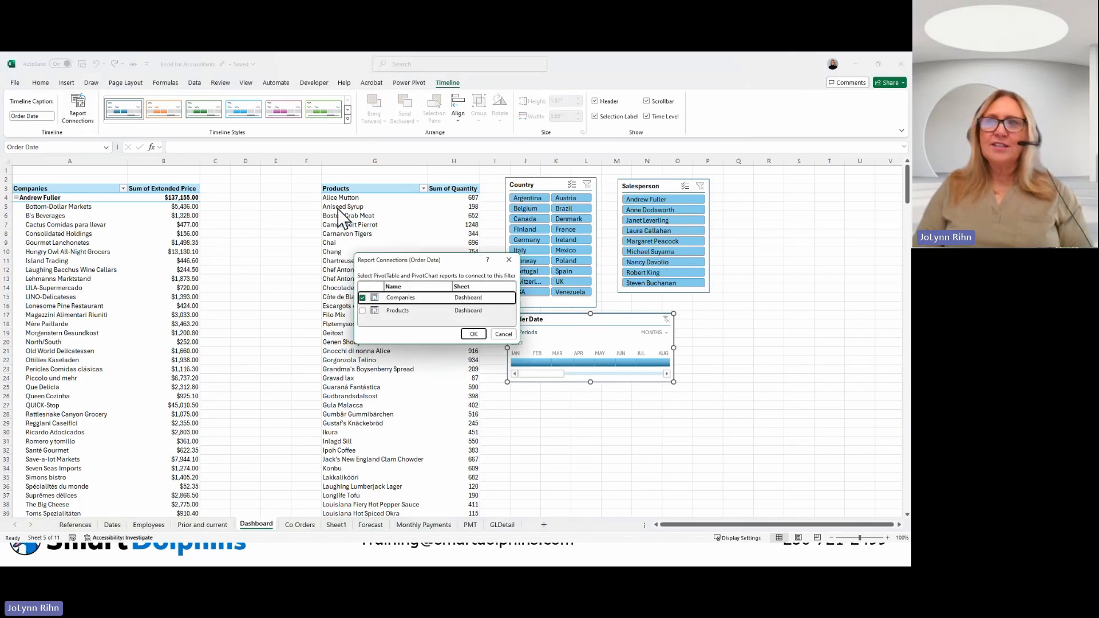
{"action": "left_click", "coordinate": [363, 310]}
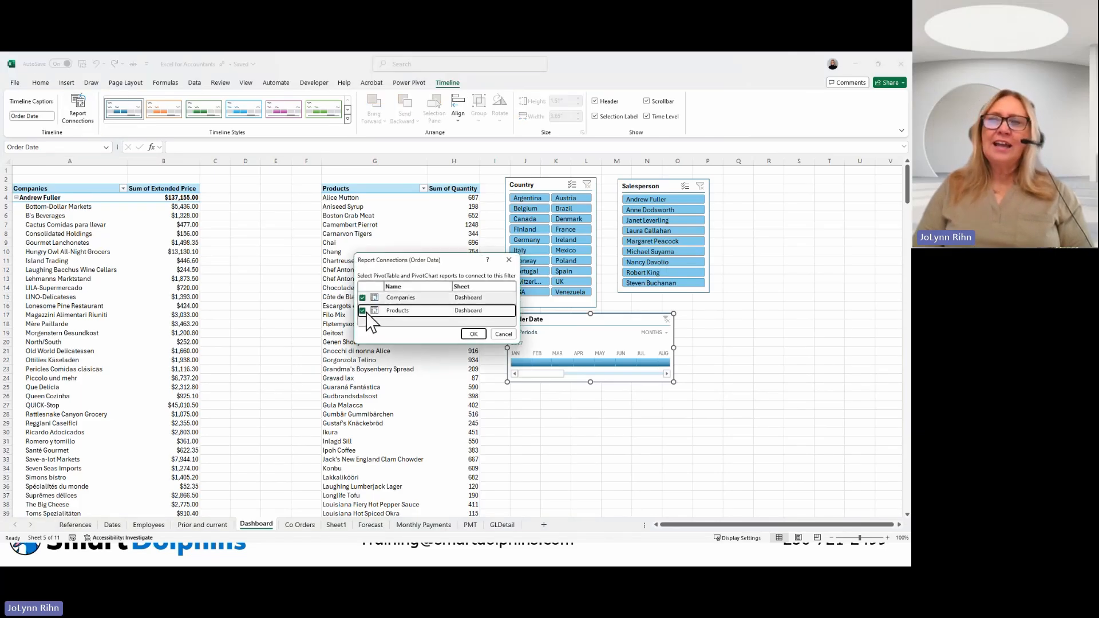
{"action": "left_click", "coordinate": [473, 334]}
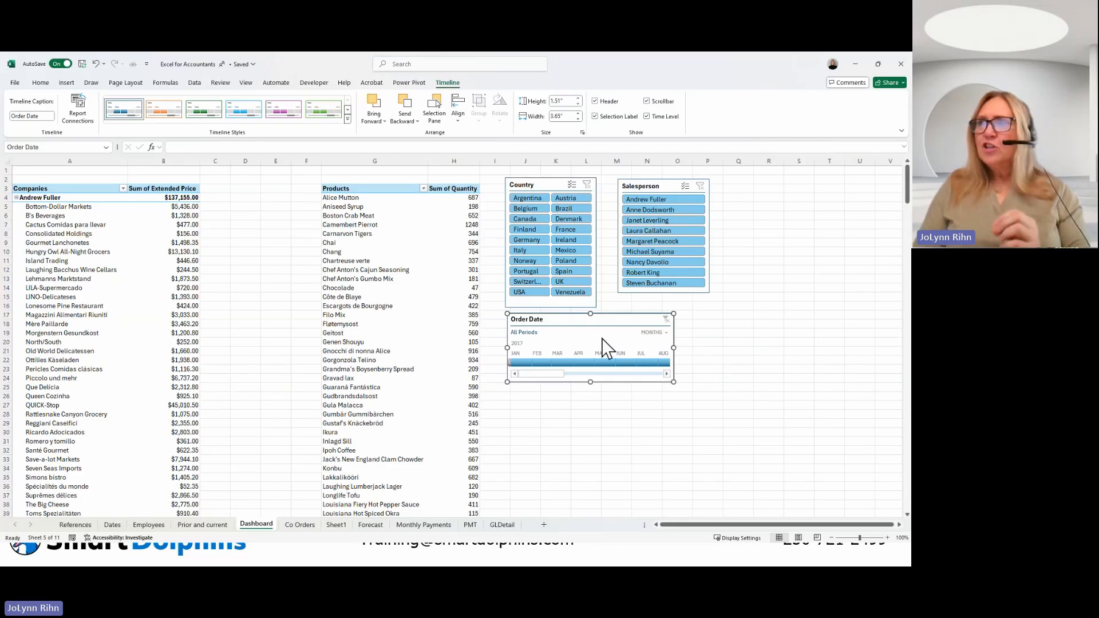
{"action": "left_click", "coordinate": [656, 332]}
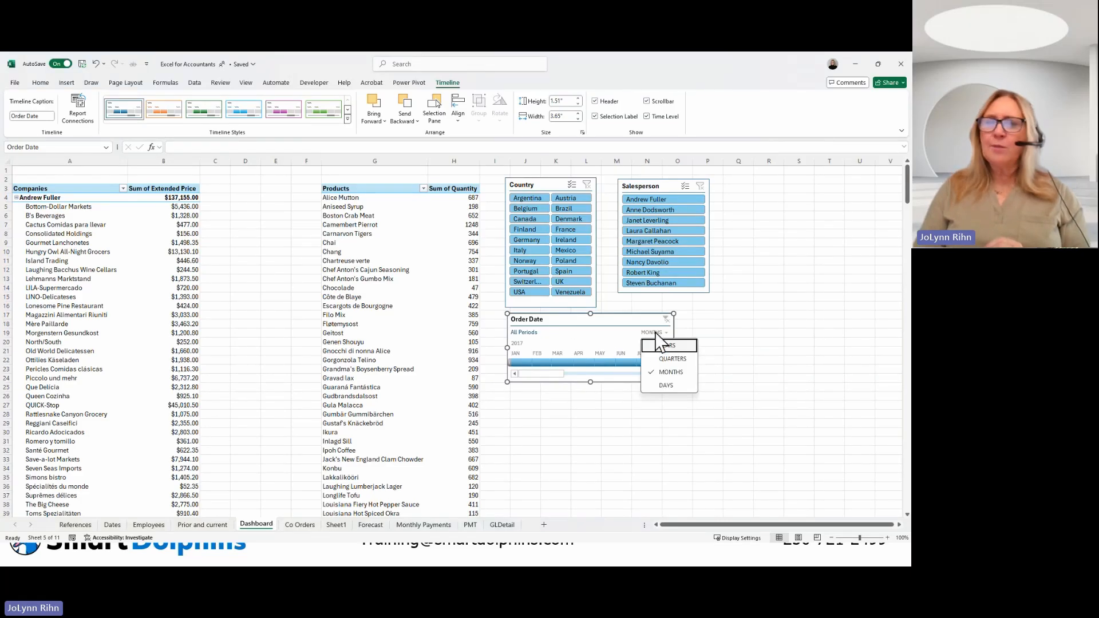
{"action": "left_click", "coordinate": [656, 362]}
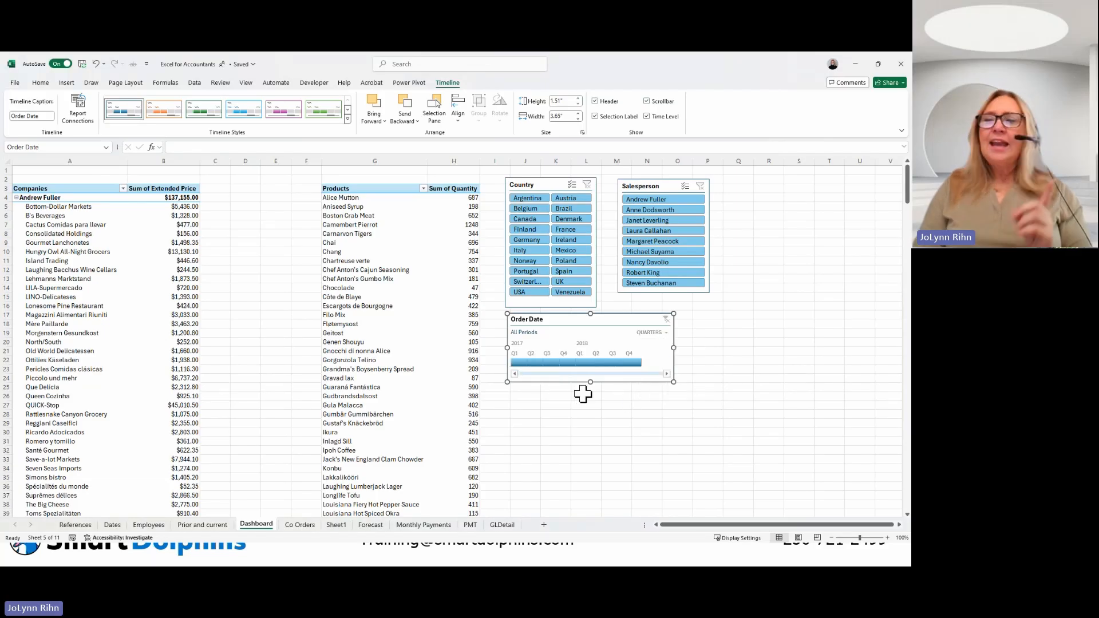
Filter both PivotTables to Q2 2017 and Canada, and clear the timeline and Country filters again.
{"action": "left_click", "coordinate": [533, 361]}
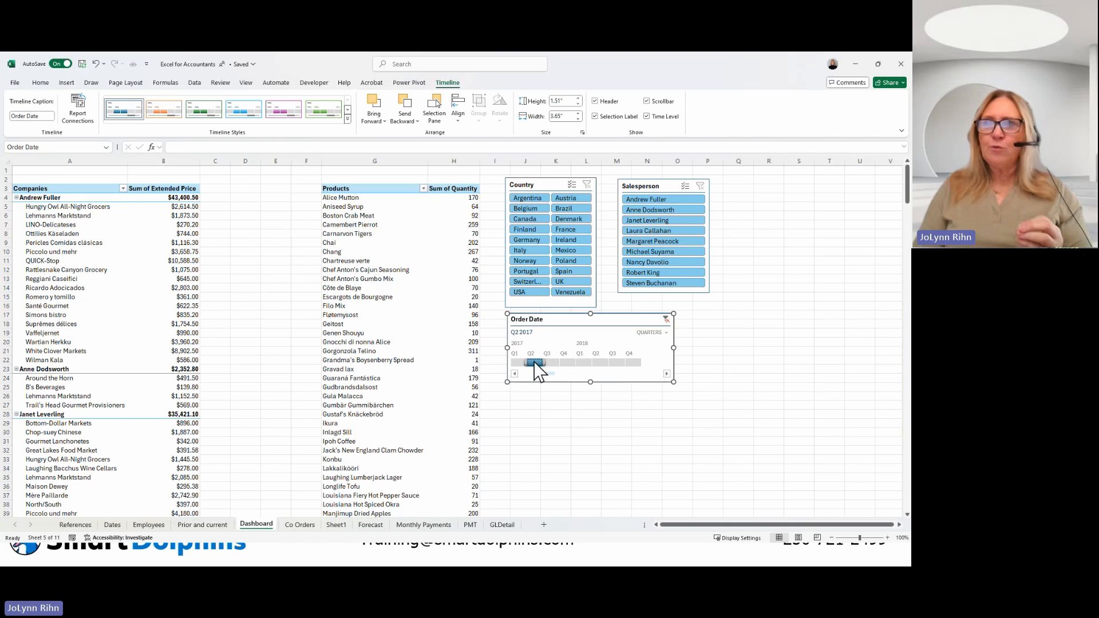
{"action": "left_click", "coordinate": [532, 220]}
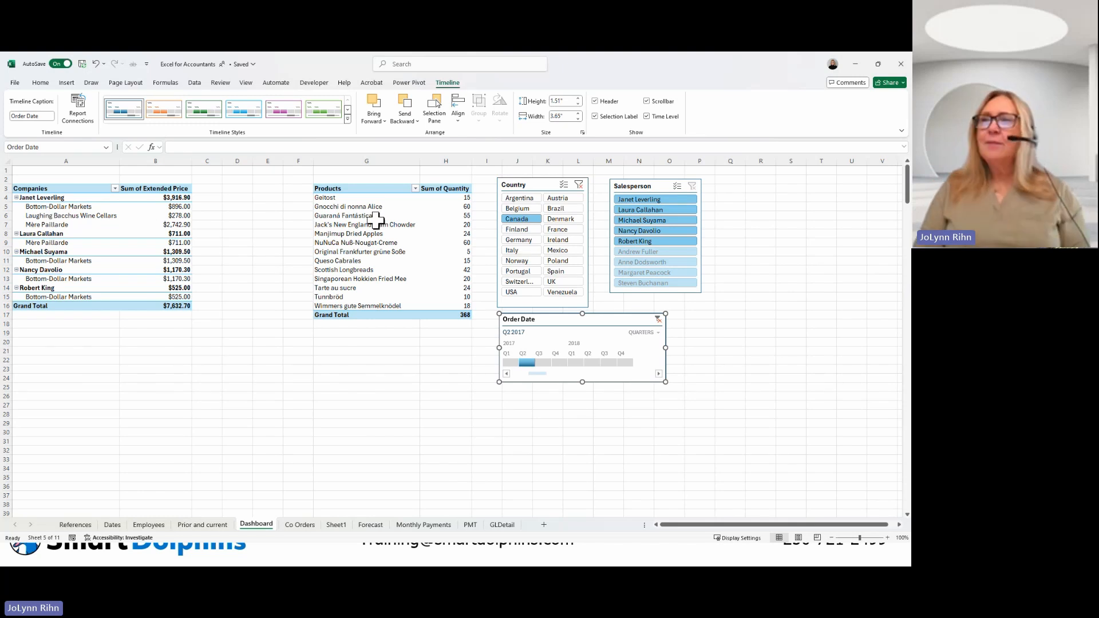
{"action": "left_click", "coordinate": [659, 318]}
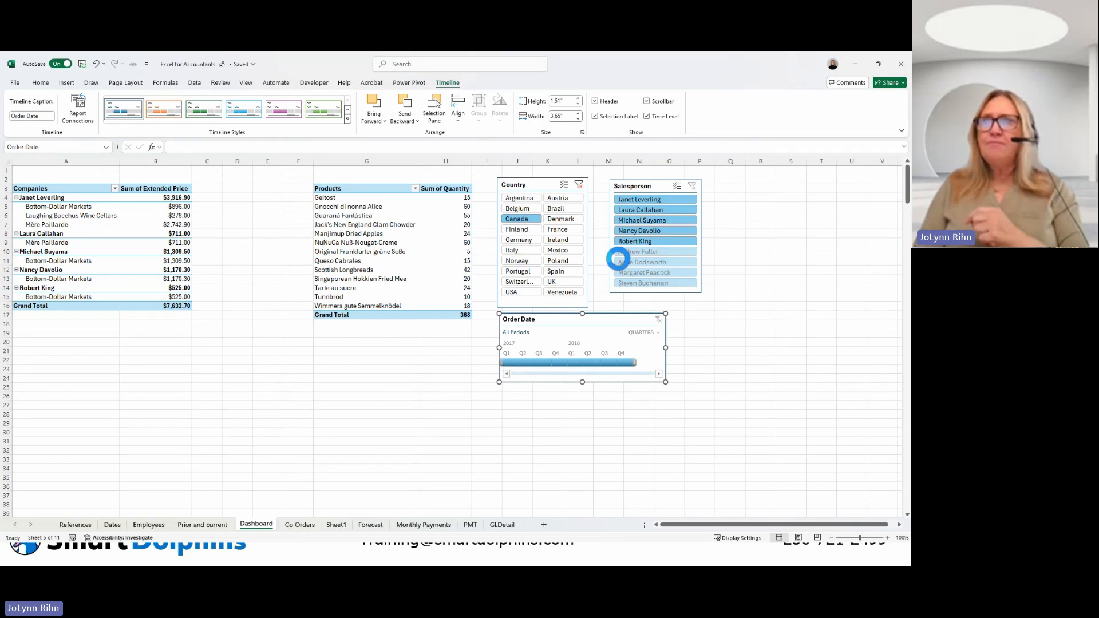
{"action": "left_click", "coordinate": [578, 186]}
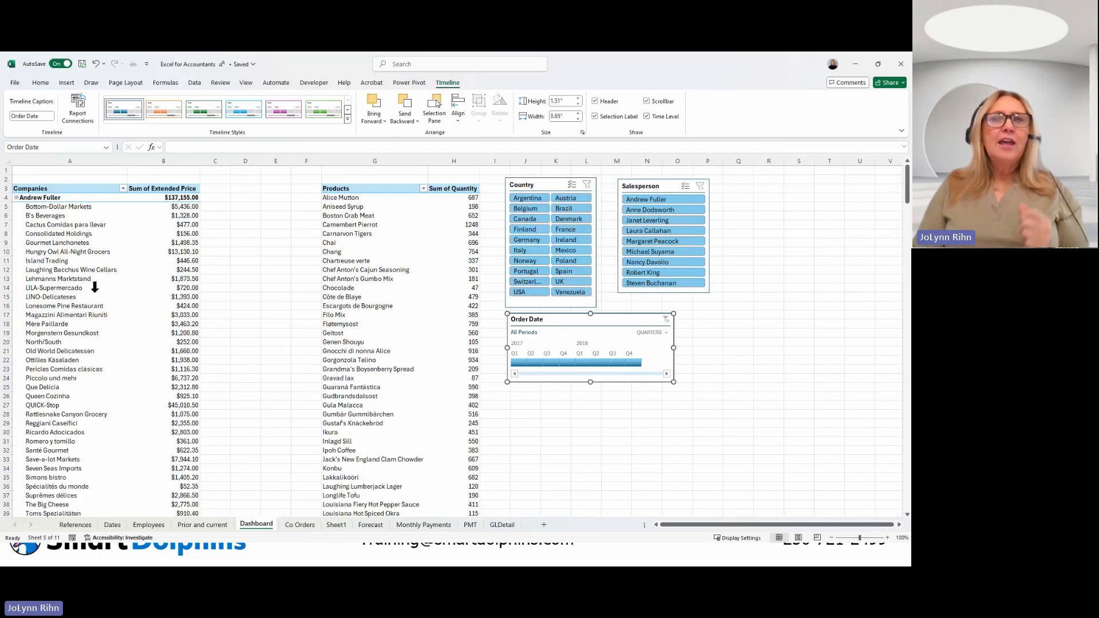
Insert a column PivotChart based on the Companies PivotTable.
{"action": "left_click", "coordinate": [86, 279]}
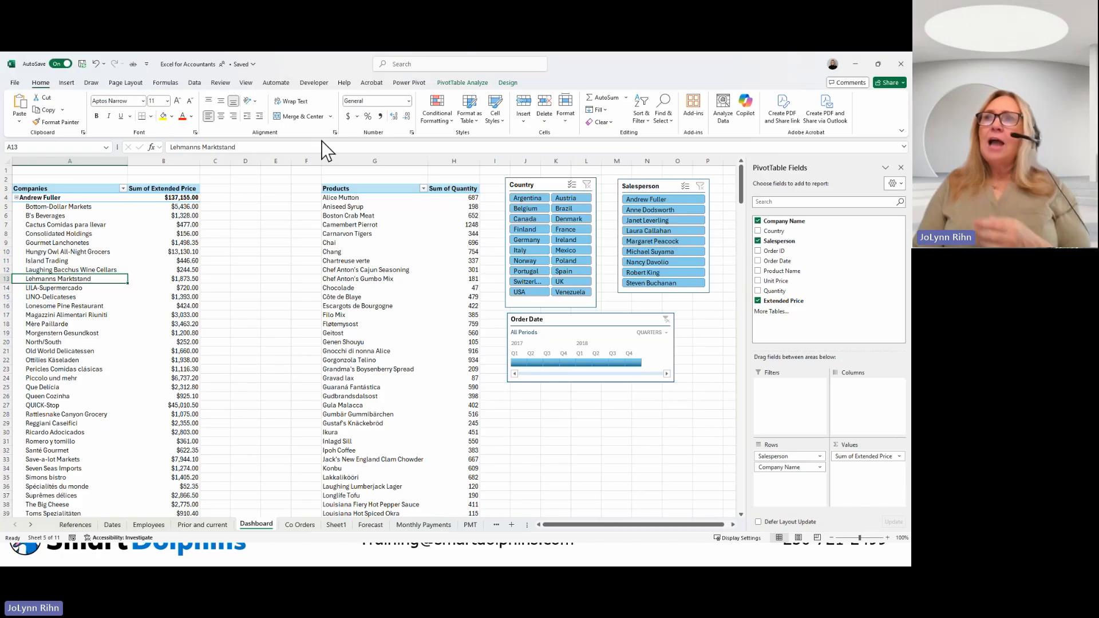
{"action": "left_click", "coordinate": [460, 83]}
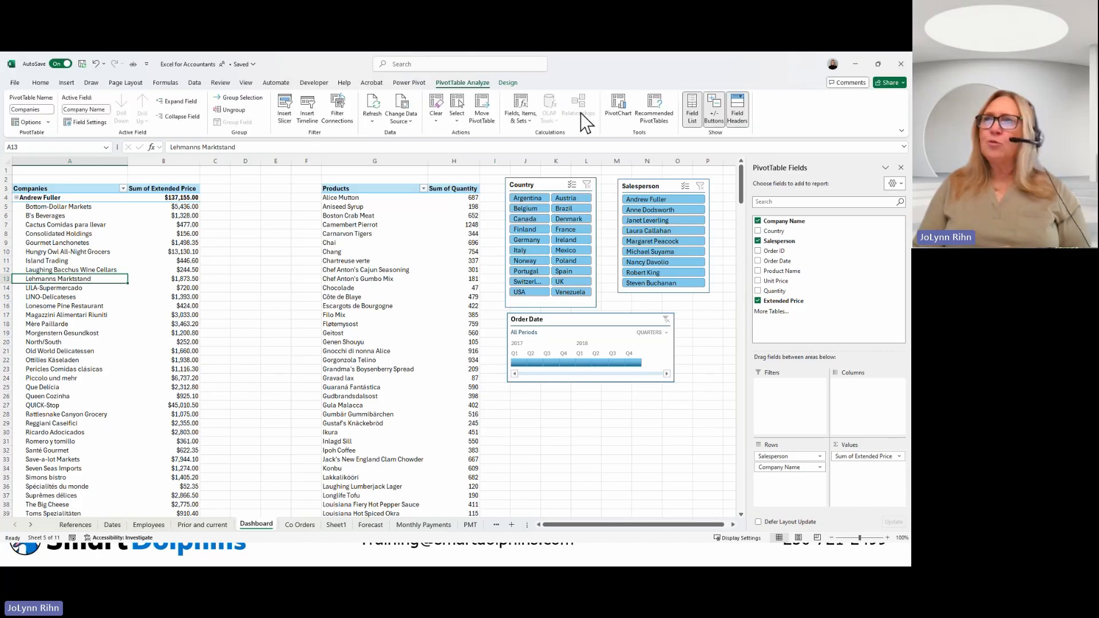
{"action": "left_click", "coordinate": [618, 108]}
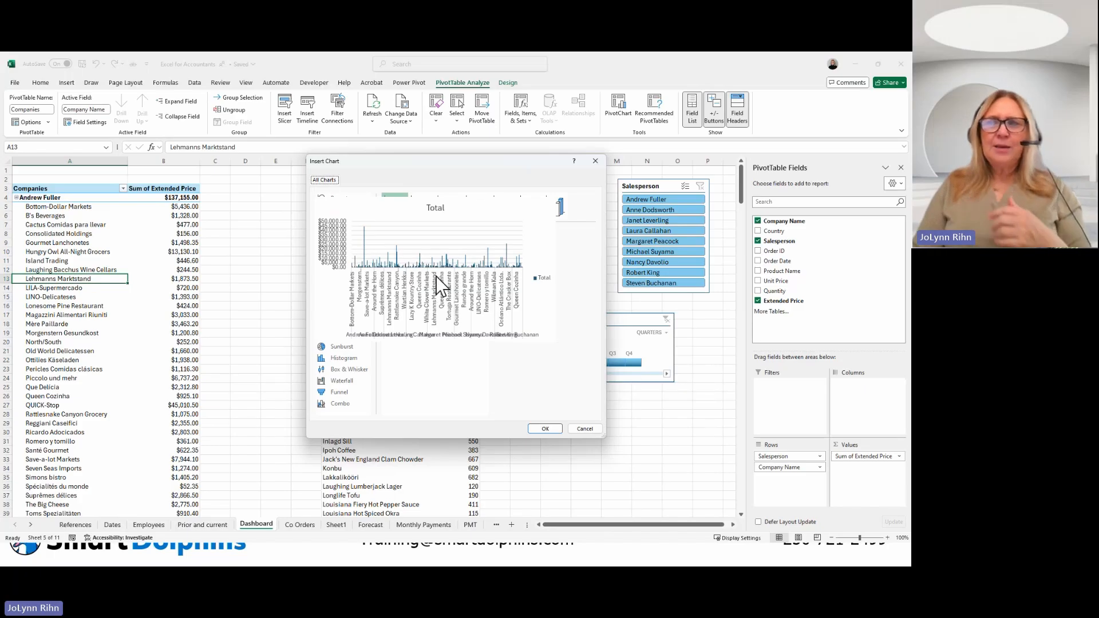
{"action": "left_click", "coordinate": [545, 429]}
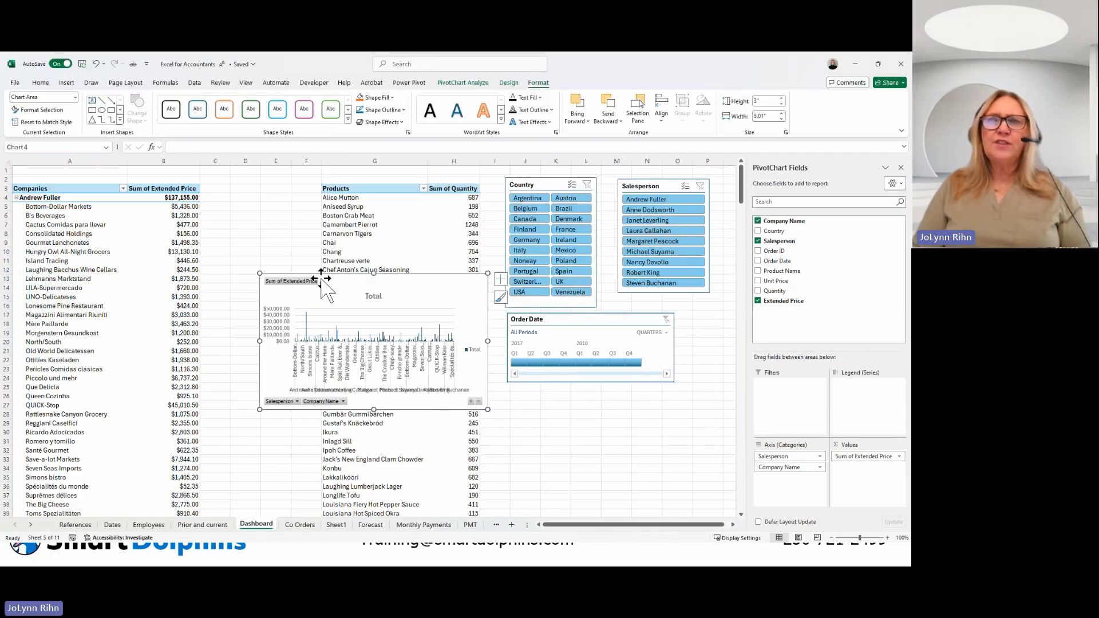
Move the PivotChart below the Order Date timeline and the Products PivotTable to cell D3, fitting column D to its contents.
{"action": "left_click_drag", "start_coordinate": [365, 291], "coordinate": [579, 393]}
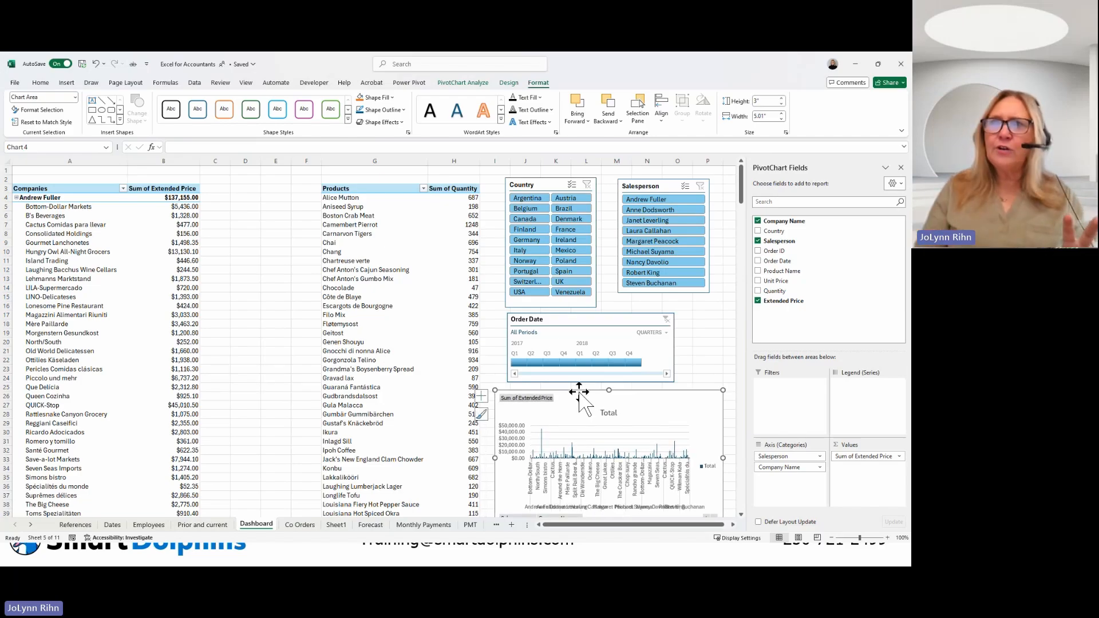
{"action": "left_click", "coordinate": [336, 189]}
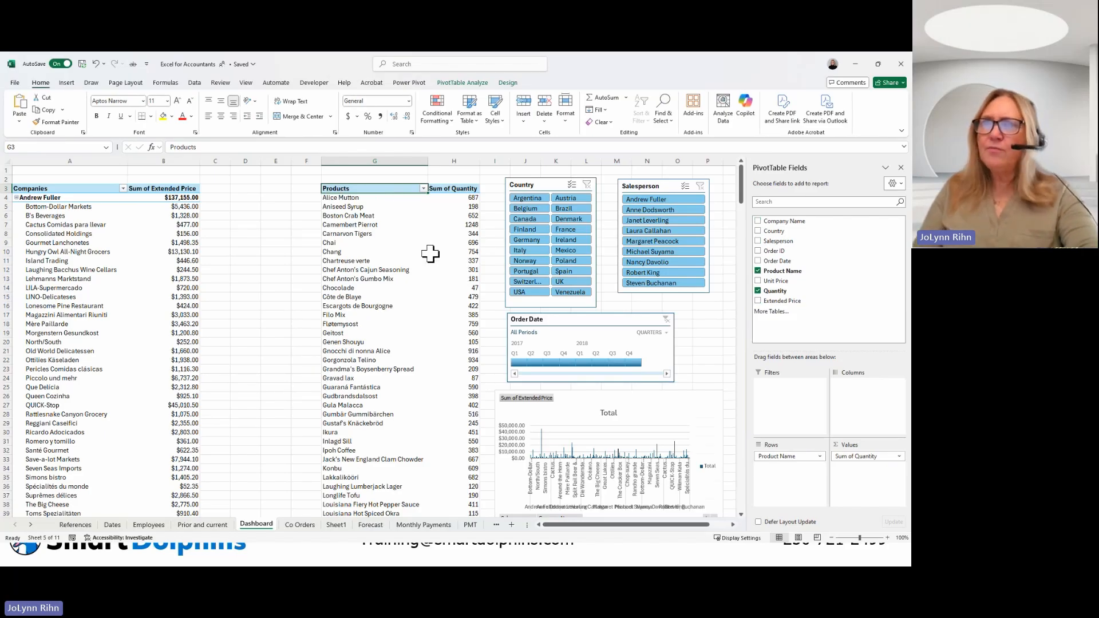
{"action": "key", "text": "ctrl+a"}
{"action": "scroll", "coordinate": [334, 389], "scroll_direction": "down", "scroll_amount": 4}
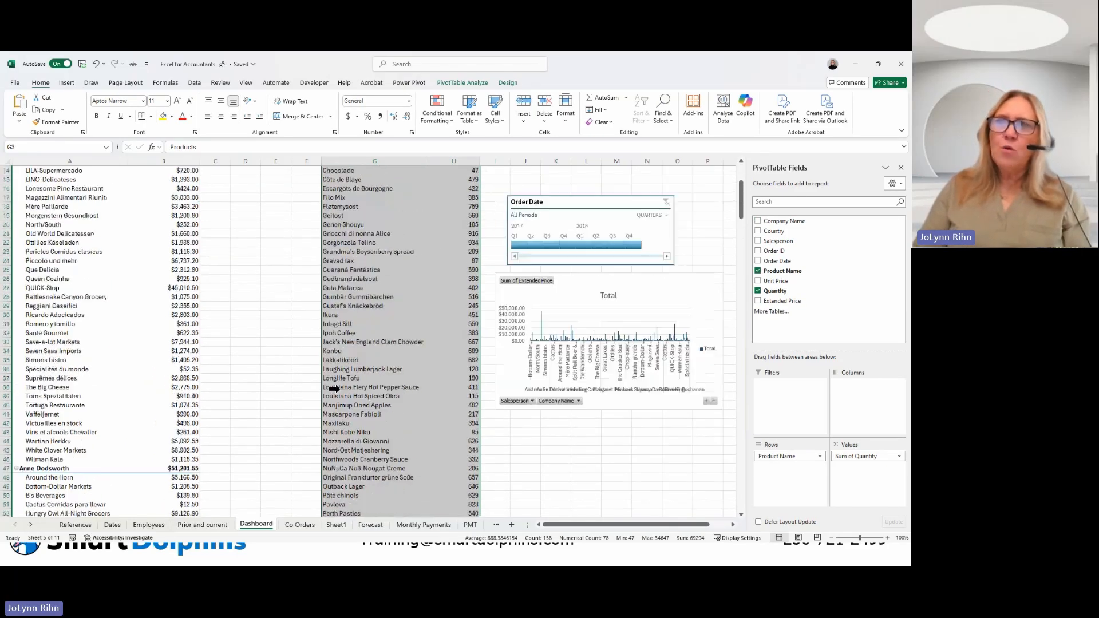
{"action": "scroll", "coordinate": [333, 389], "scroll_direction": "up", "scroll_amount": 4}
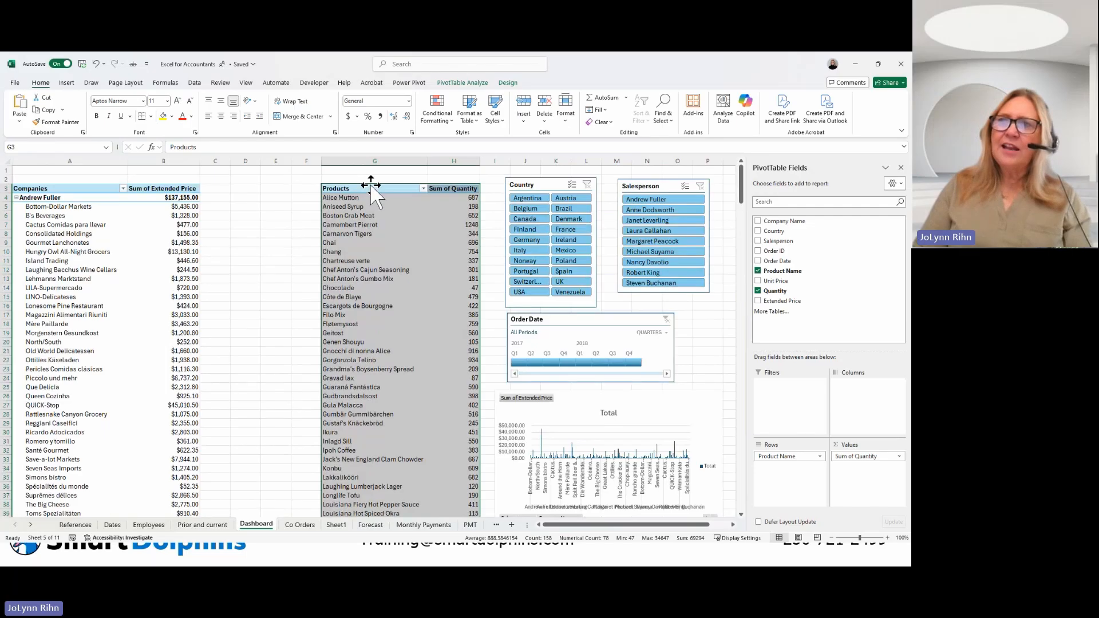
{"action": "left_click_drag", "start_coordinate": [371, 185], "coordinate": [256, 180]}
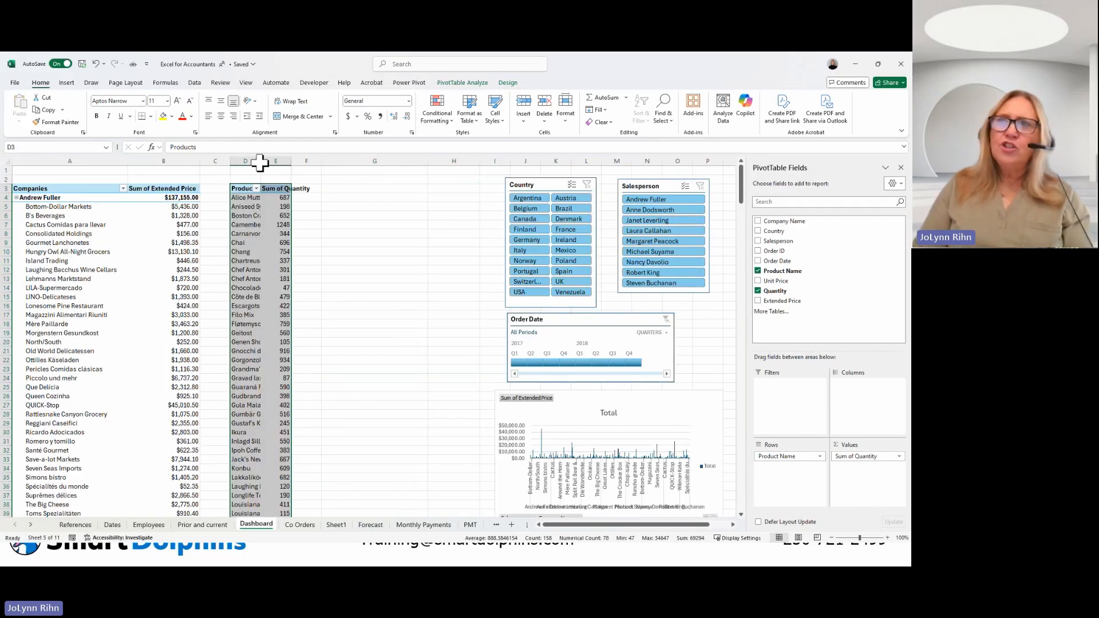
{"action": "double_click", "coordinate": [261, 162]}
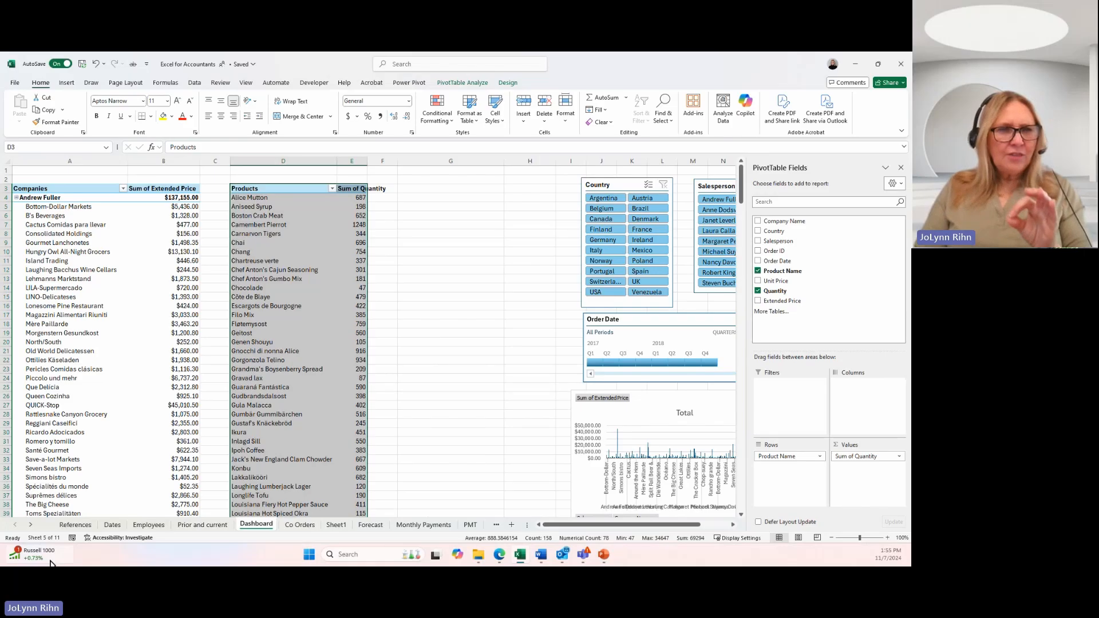
{"action": "left_click", "coordinate": [51, 564]}
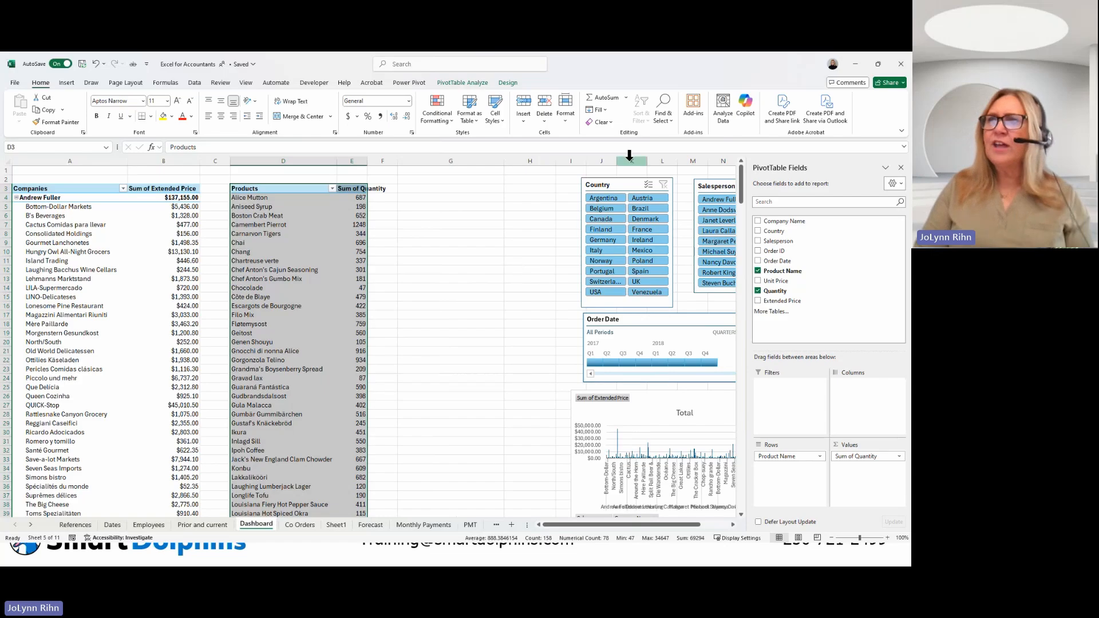
Move the PivotChart, the Country and Salesperson slicers and the Order Date timeline closer to the relocated Products PivotTable.
{"action": "left_click", "coordinate": [650, 401]}
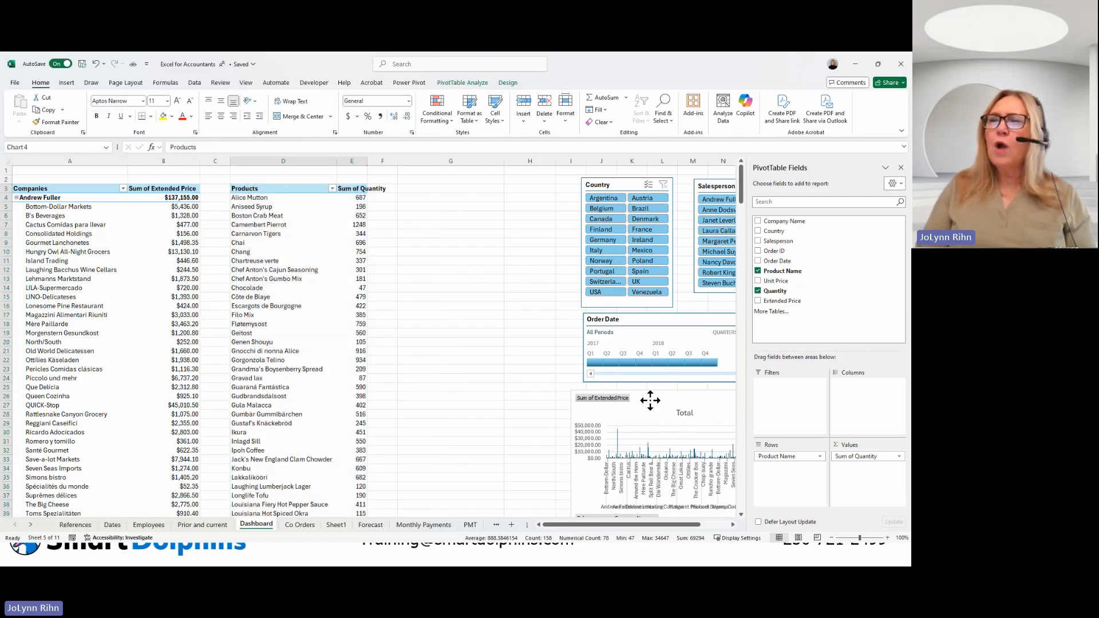
{"action": "left_click_drag", "start_coordinate": [651, 400], "coordinate": [468, 401]}
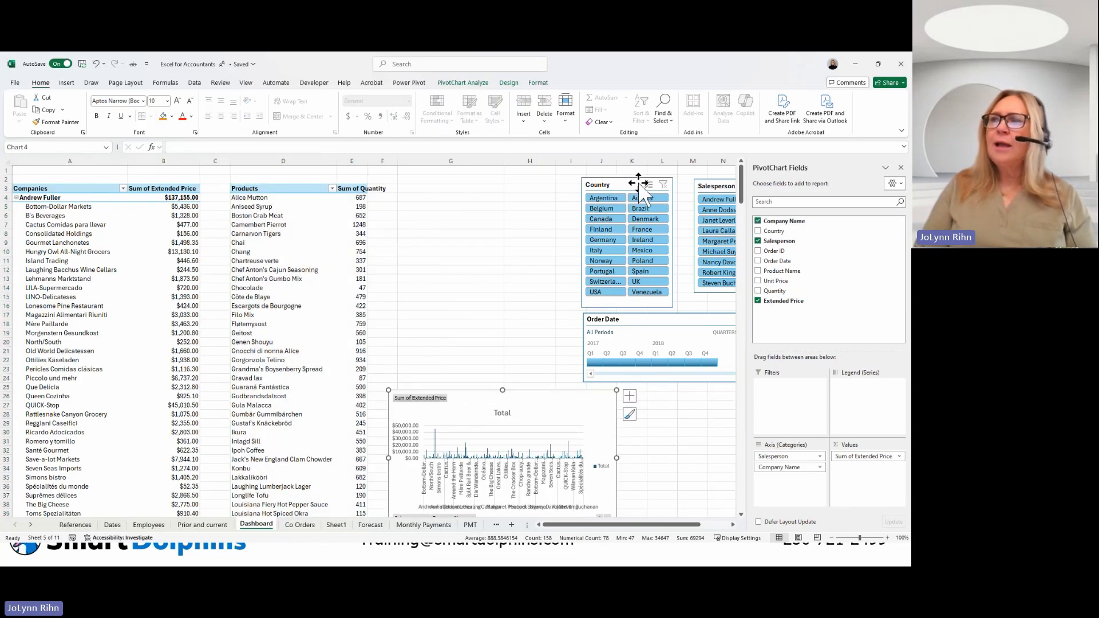
{"action": "left_click_drag", "start_coordinate": [639, 182], "coordinate": [462, 175]}
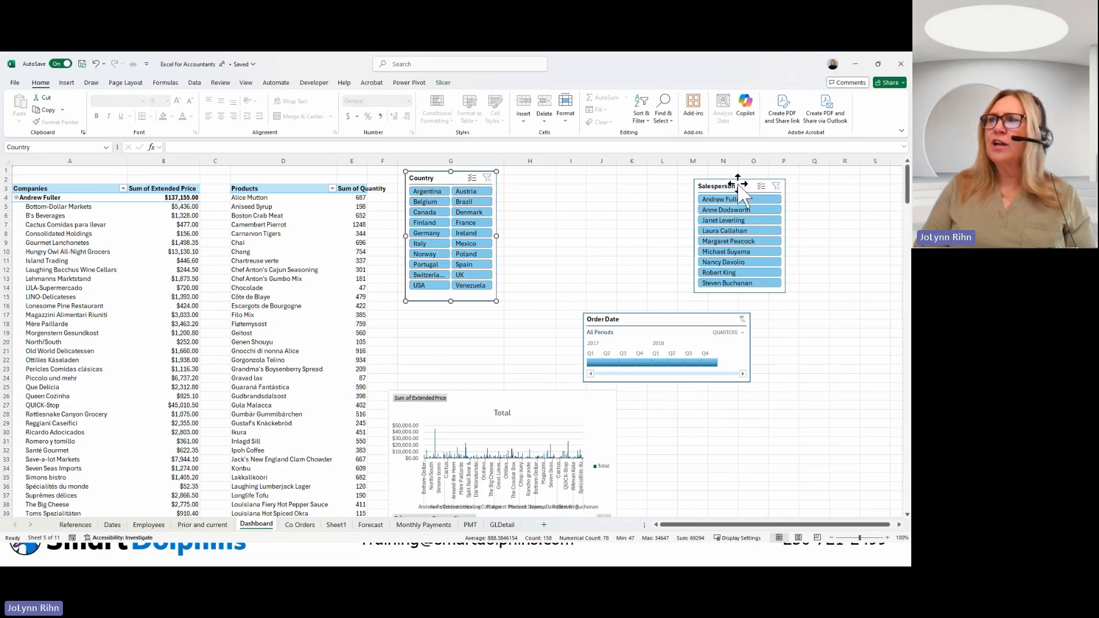
{"action": "left_click_drag", "start_coordinate": [738, 185], "coordinate": [548, 177]}
{"action": "left_click", "coordinate": [653, 319]}
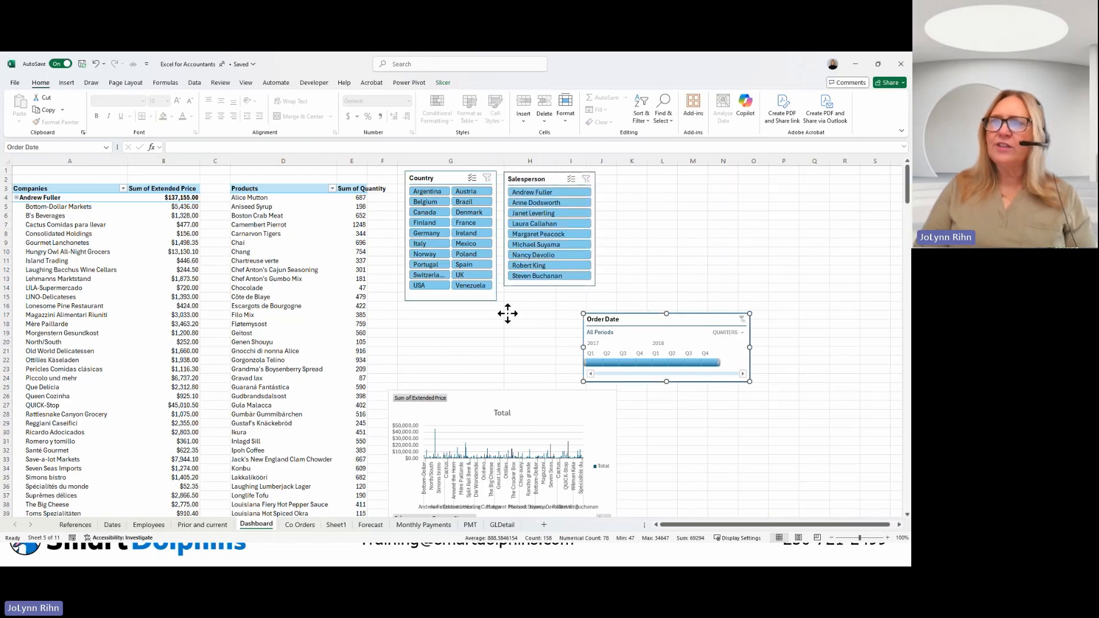
{"action": "left_click_drag", "start_coordinate": [508, 314], "coordinate": [462, 312]}
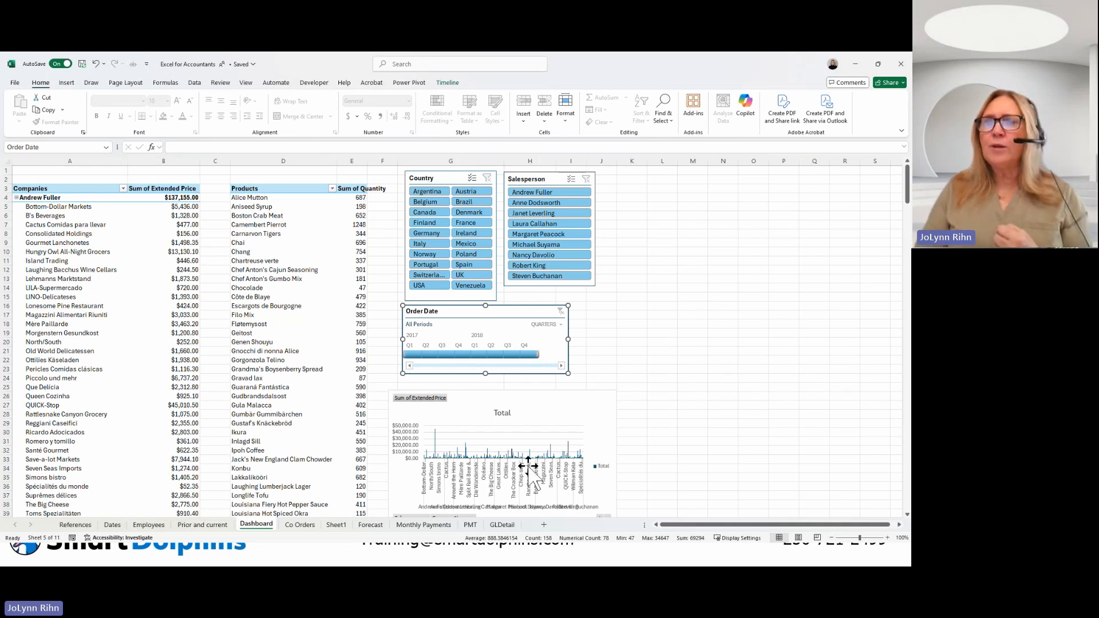
Examine the general ledger records on the GLDetail sheet and return to the Dashboard sheet.
{"action": "left_click", "coordinate": [507, 524]}
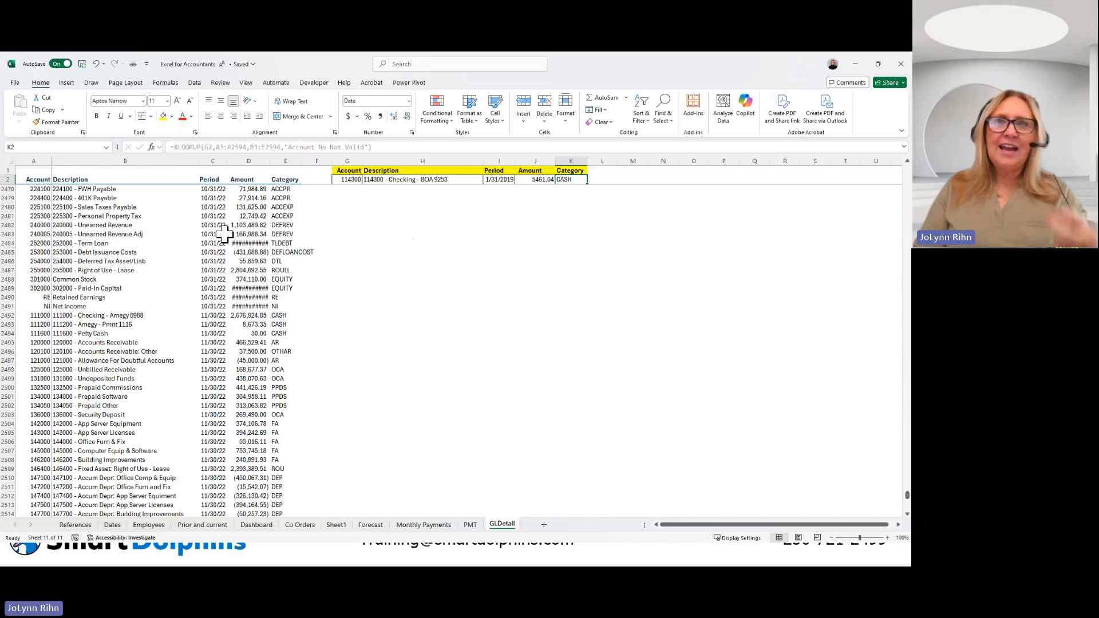
{"action": "scroll", "coordinate": [219, 240], "scroll_direction": "up", "scroll_amount": 8}
{"action": "scroll", "coordinate": [219, 240], "scroll_direction": "up", "scroll_amount": 8}
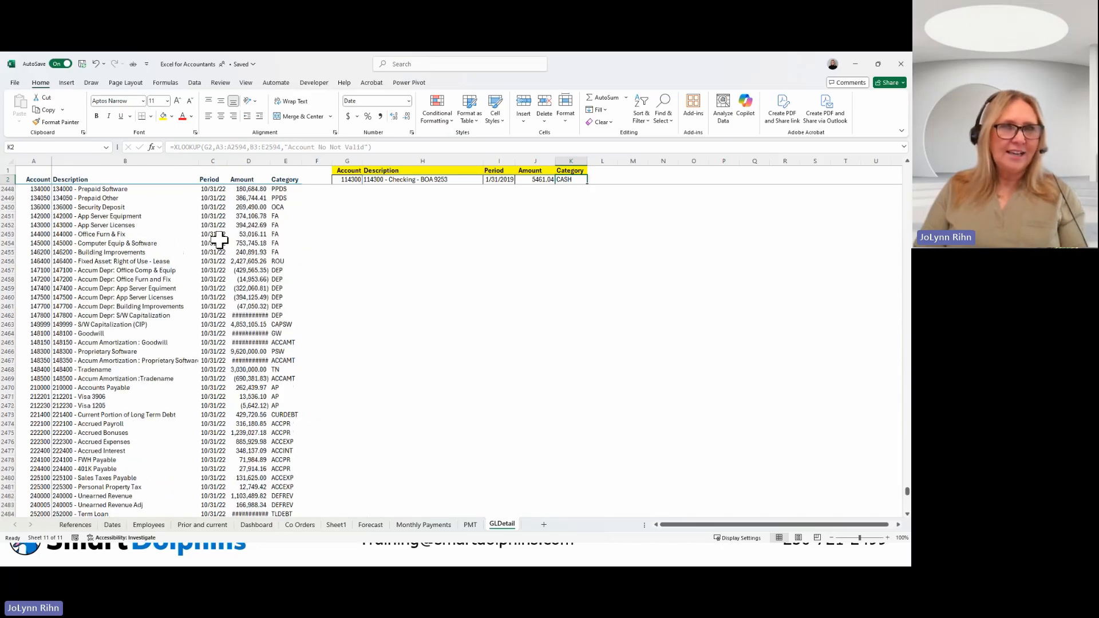
{"action": "scroll", "coordinate": [220, 240], "scroll_direction": "up", "scroll_amount": 1}
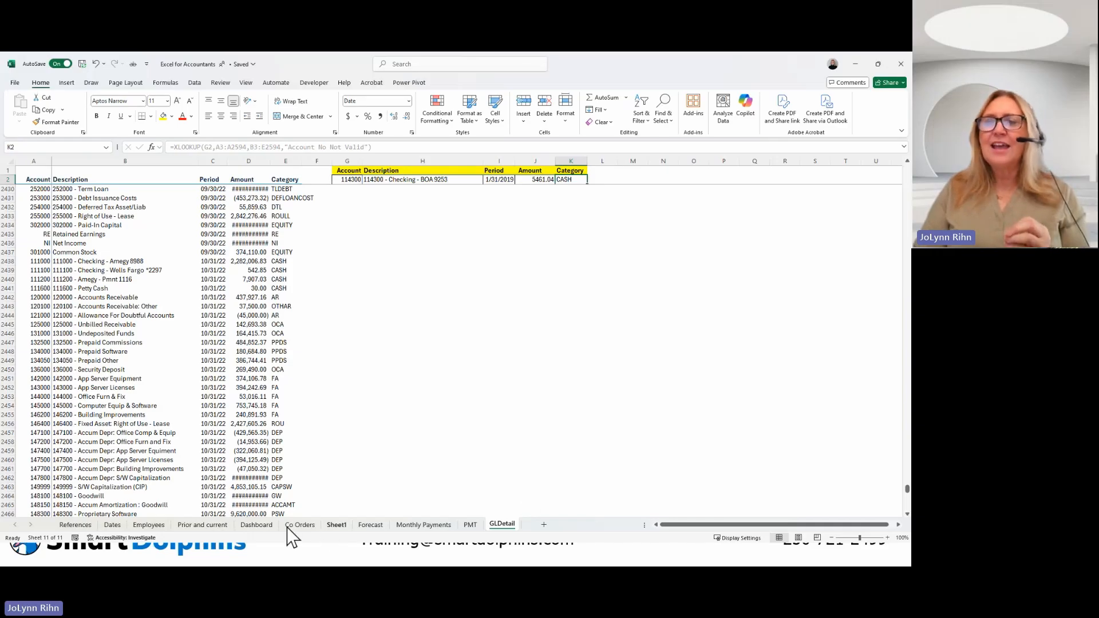
{"action": "left_click", "coordinate": [256, 525]}
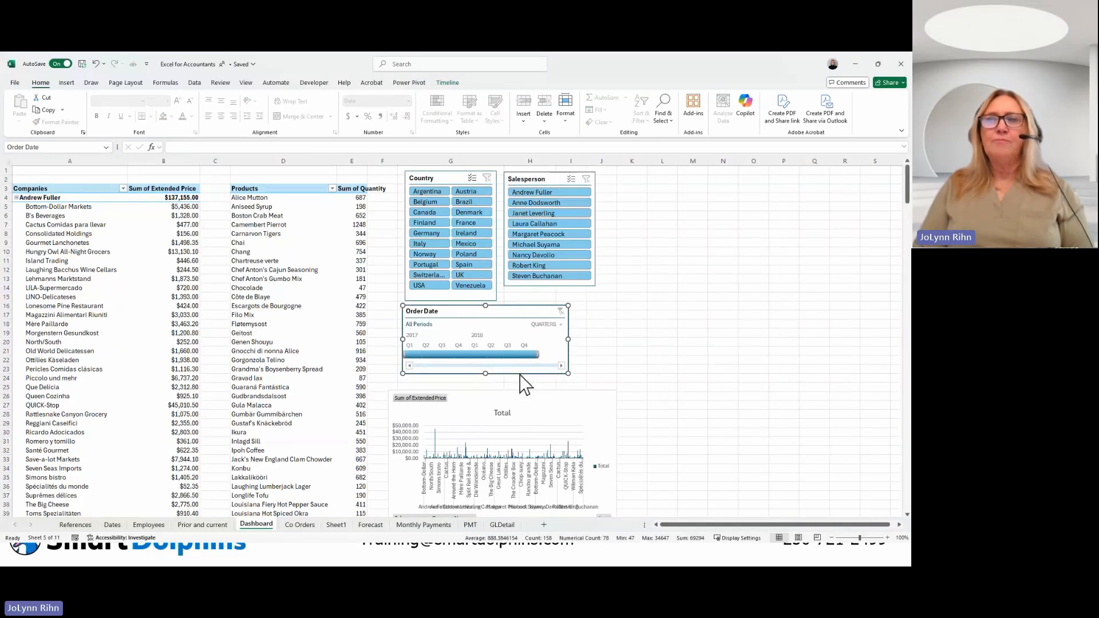
Move the PivotChart up directly under the Order Date timeline and filter the dashboard to the second-listed salesperson and Canada.
{"action": "left_click", "coordinate": [516, 388]}
{"action": "left_click_drag", "start_coordinate": [514, 395], "coordinate": [516, 388]}
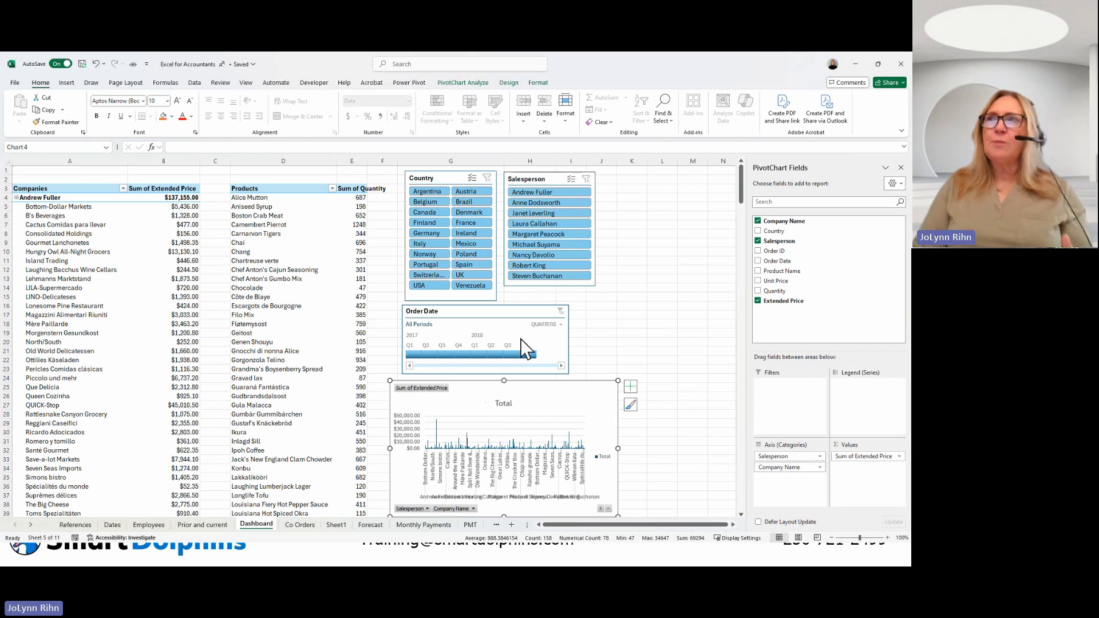
{"action": "left_click", "coordinate": [536, 205]}
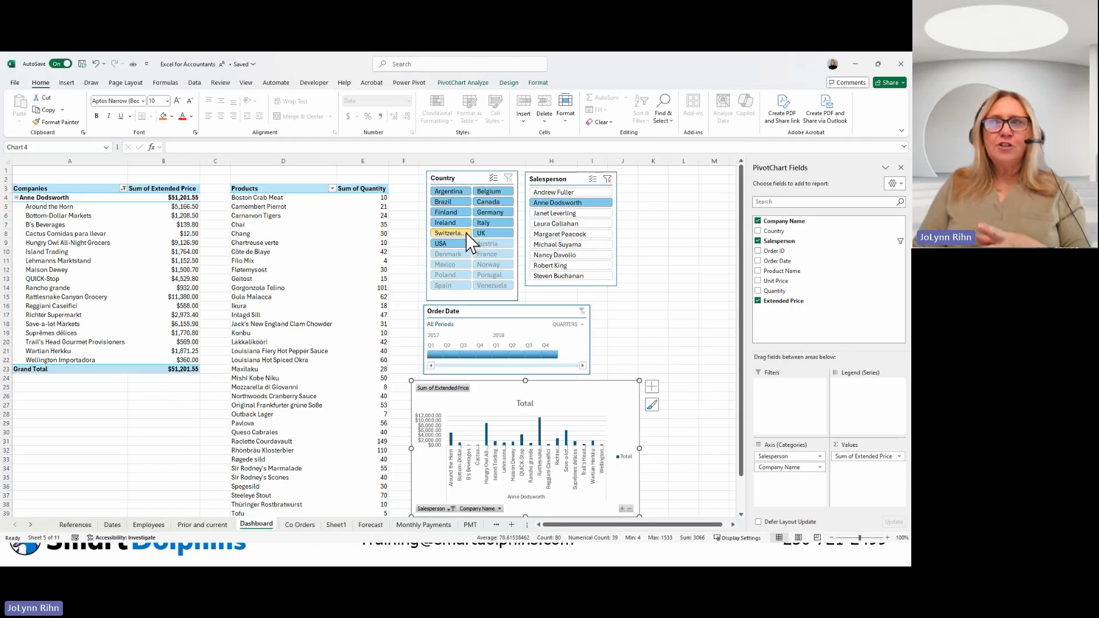
{"action": "left_click", "coordinate": [486, 204]}
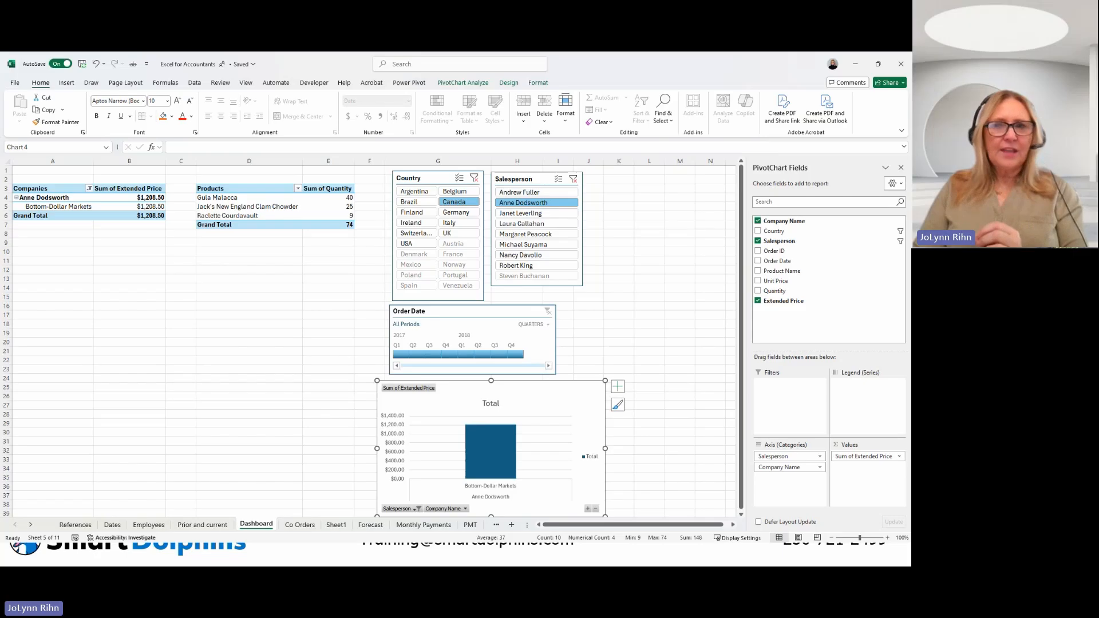
Show the Co Orders sheet, and switch to the PowerPoint slide show to display the Contact Us slide.
{"action": "left_click", "coordinate": [311, 526]}
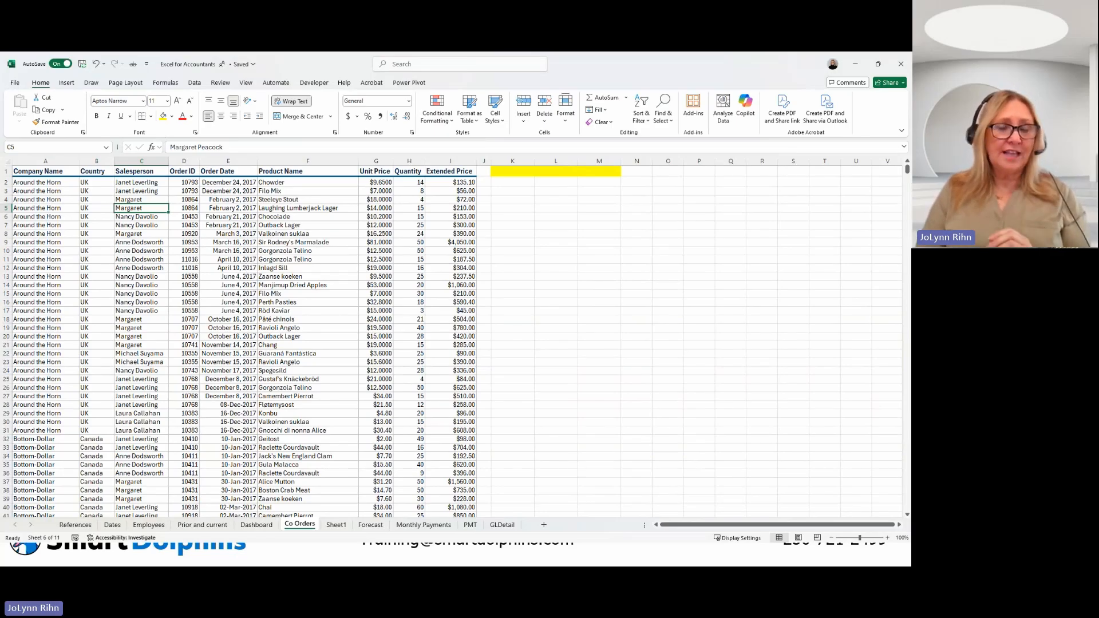
{"action": "key", "text": "alt+Tab"}
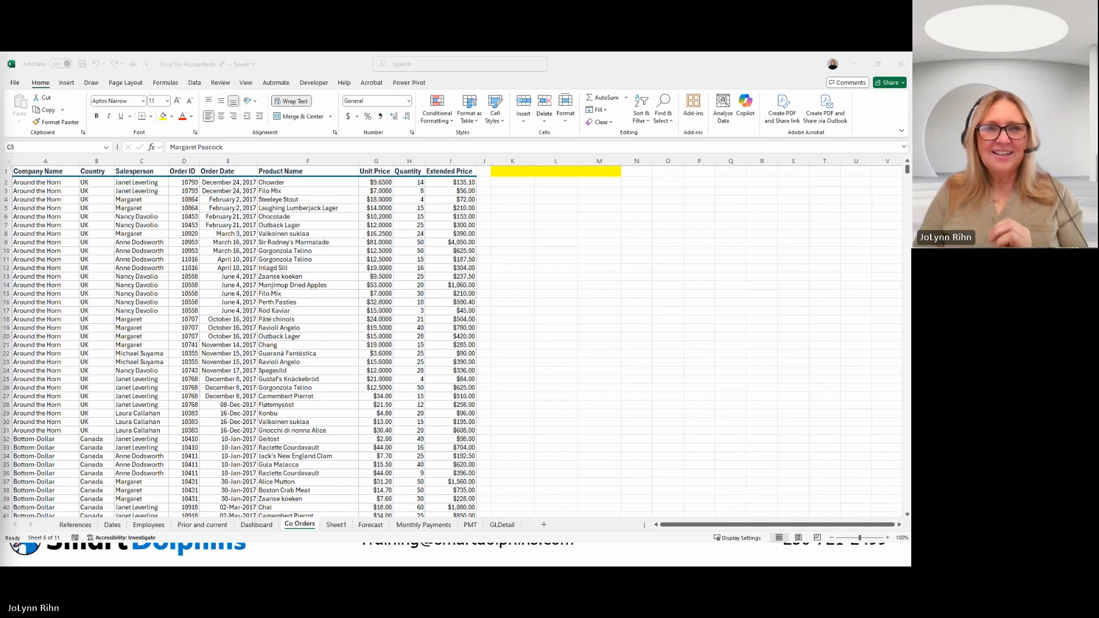
{"action": "key", "text": "alt+Tab"}
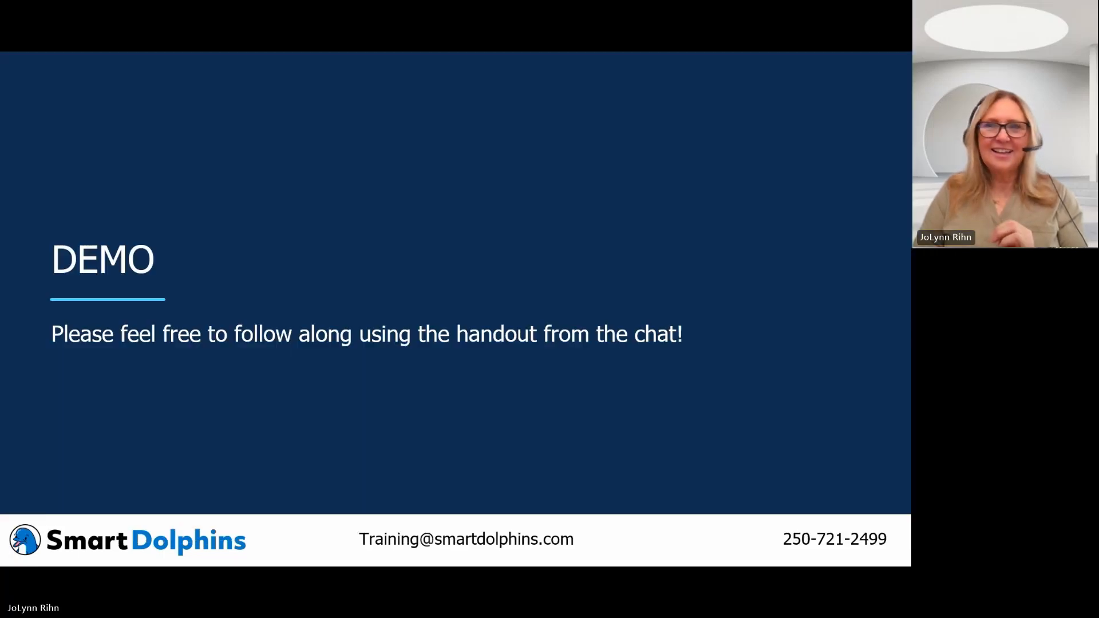
{"action": "left_click", "coordinate": [281, 518]}
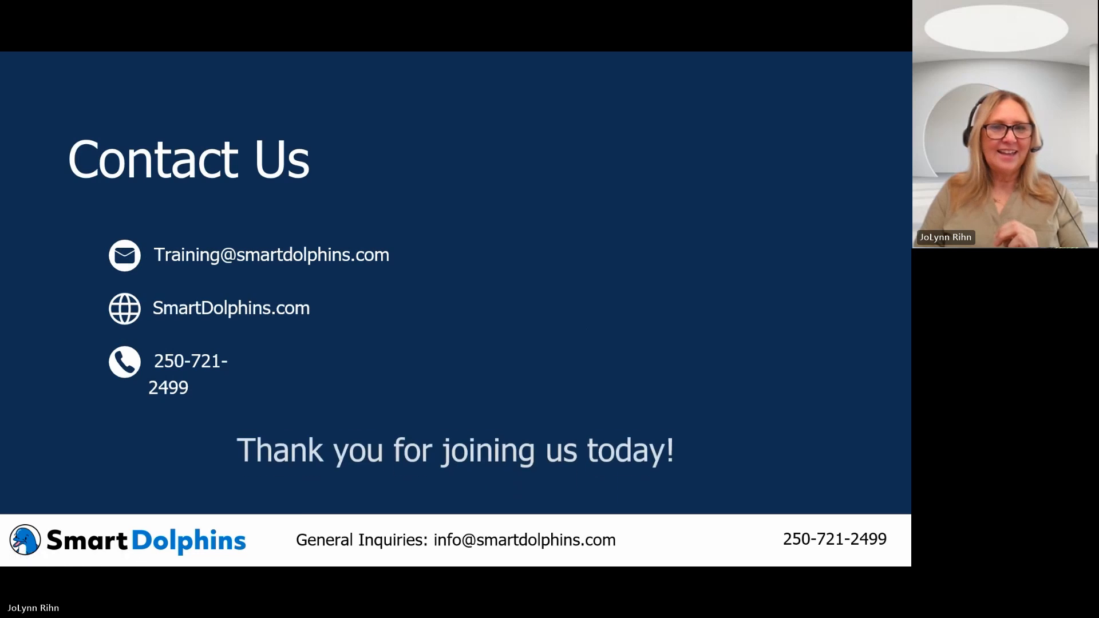